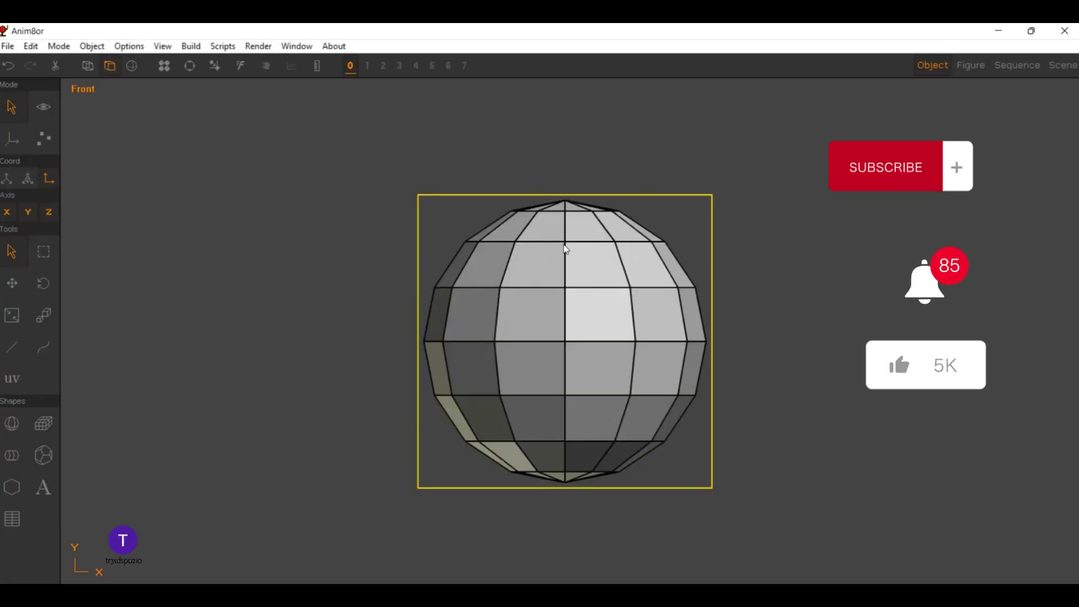
Step: Convert the sphere to an editable mesh and switch to point editing
left_click(190, 46)
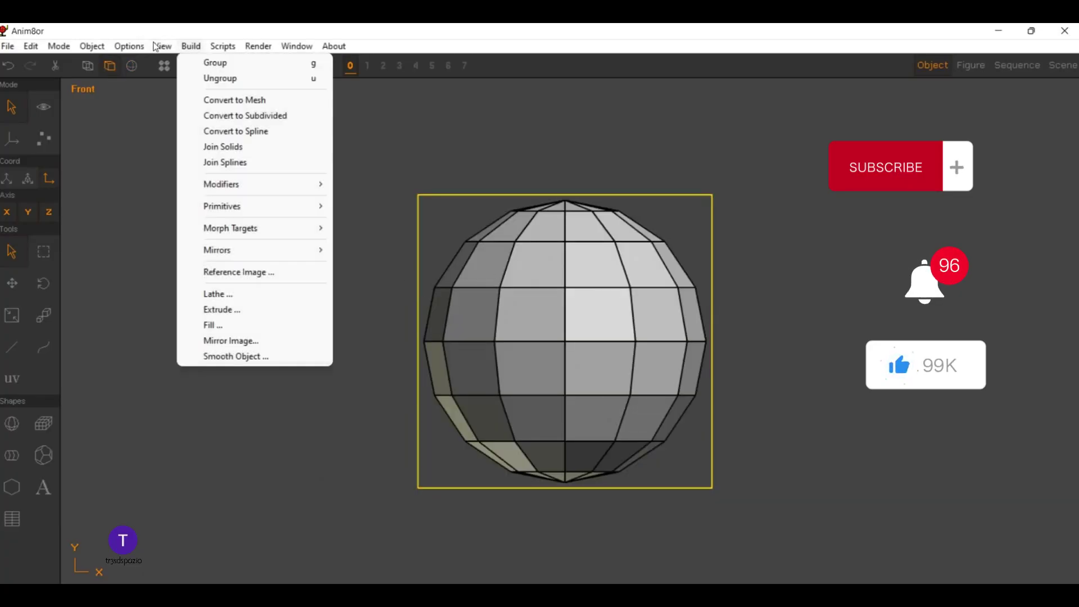
left_click(190, 99)
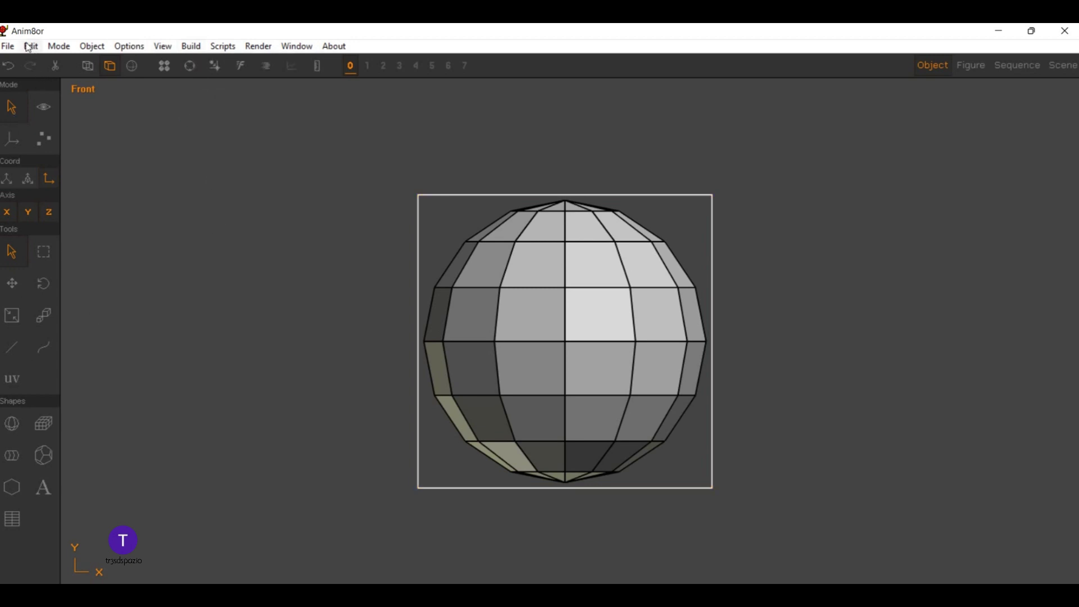
left_click(44, 139)
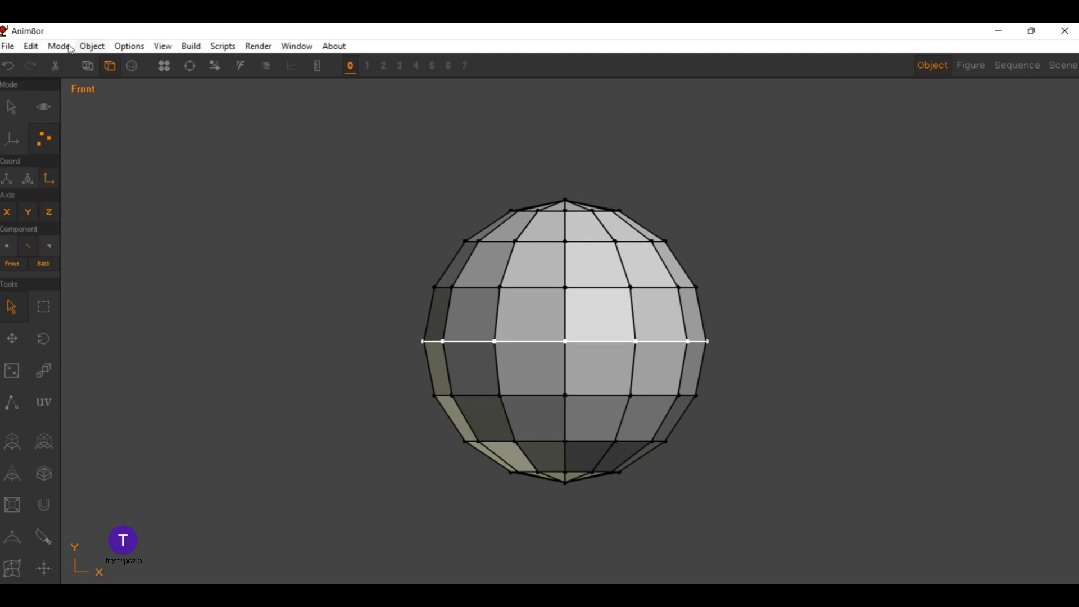
Step: Cut the sphere apart along its equator loop, then return to Object mode
left_click(24, 47)
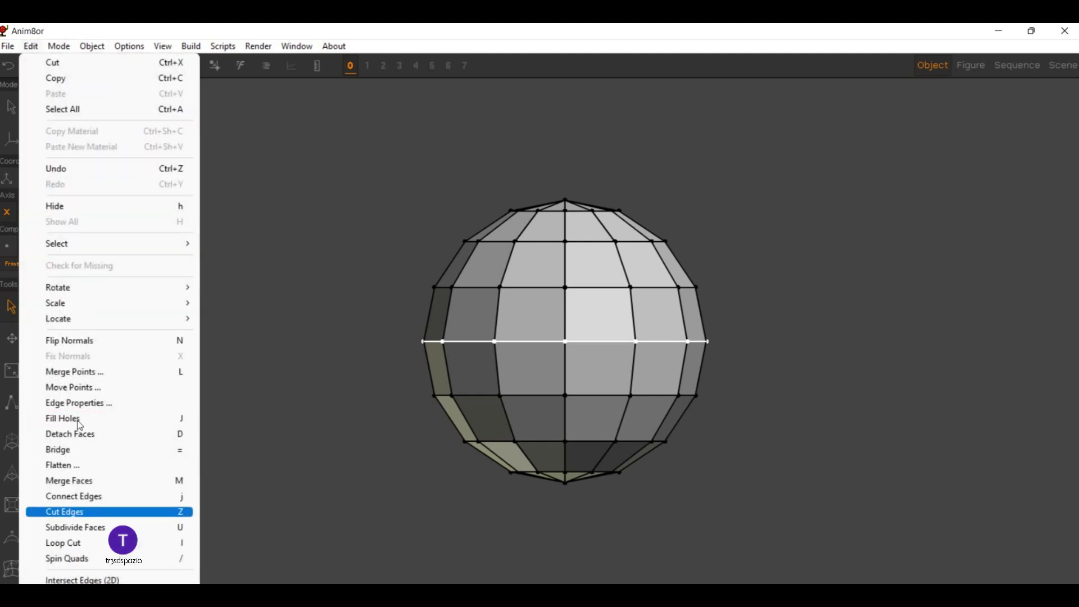
key("Down")
key("Down")
key("Return")
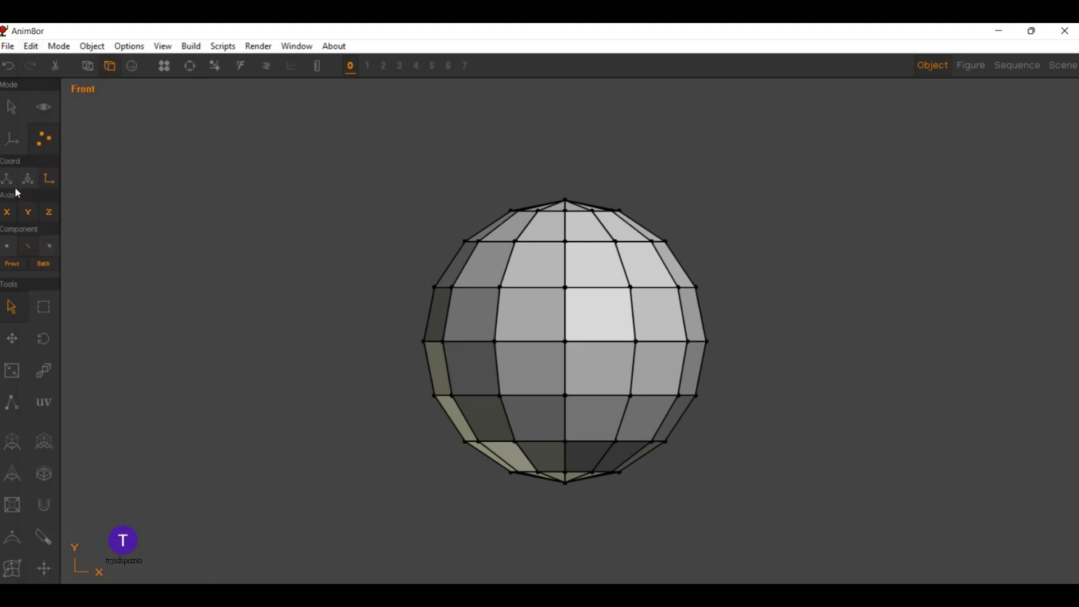
left_click(11, 106)
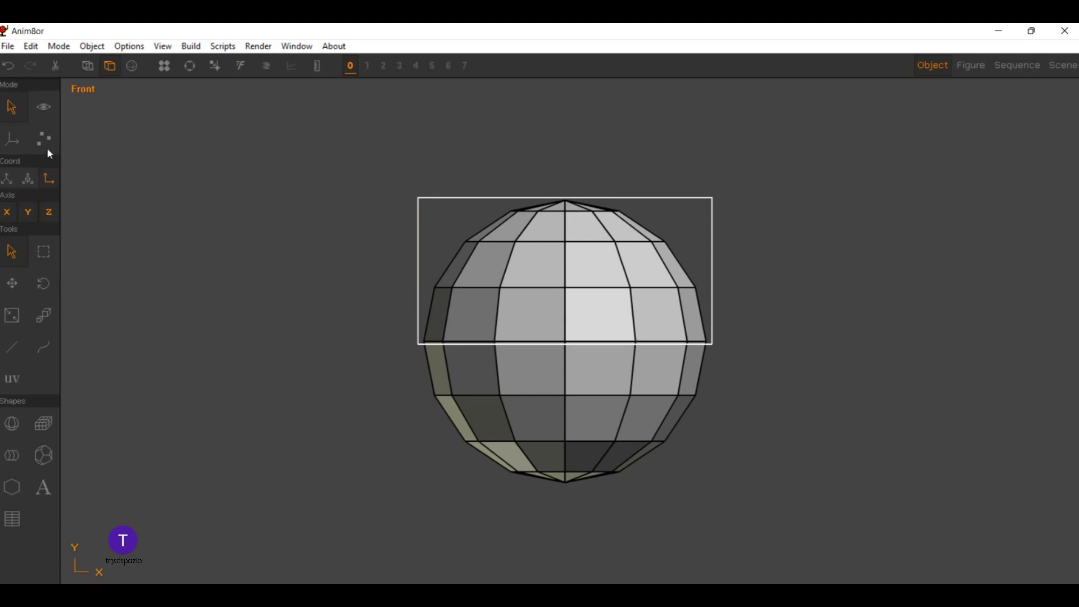
Step: Raise the upper half along Y only, then open the lower half's Mesh Editor
left_click(6, 211)
left_click(49, 212)
left_click(12, 283)
left_click_drag(433, 207, 438, 170)
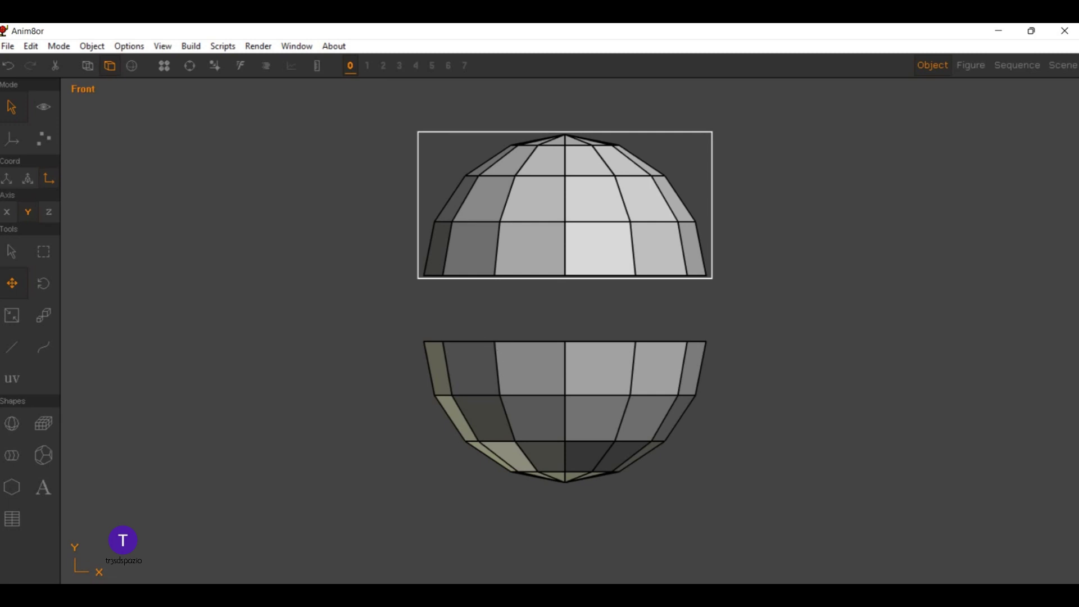
left_click(483, 363)
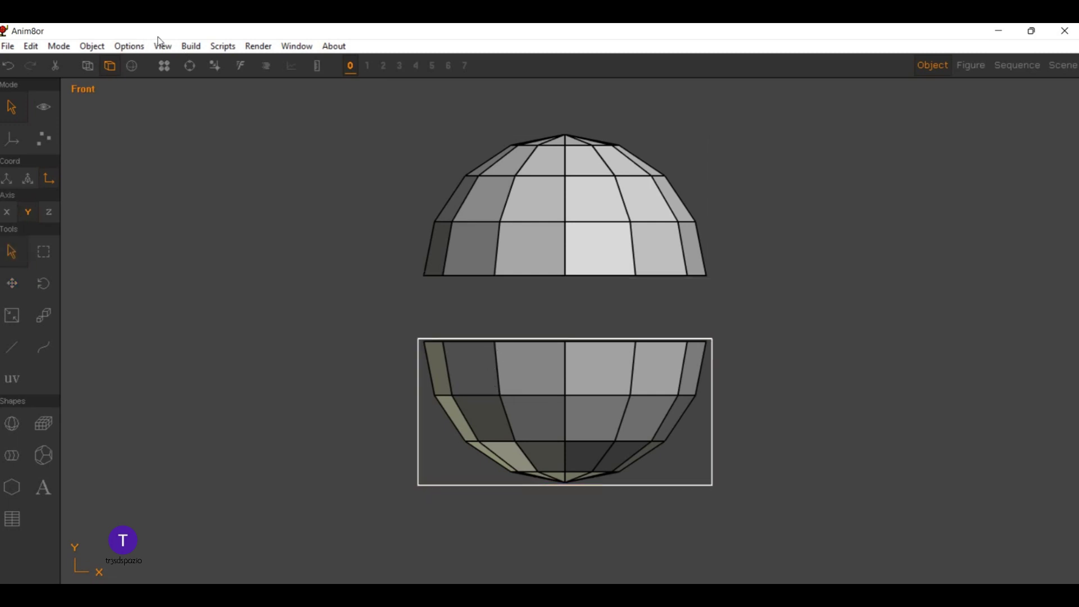
key("ctrl+e")
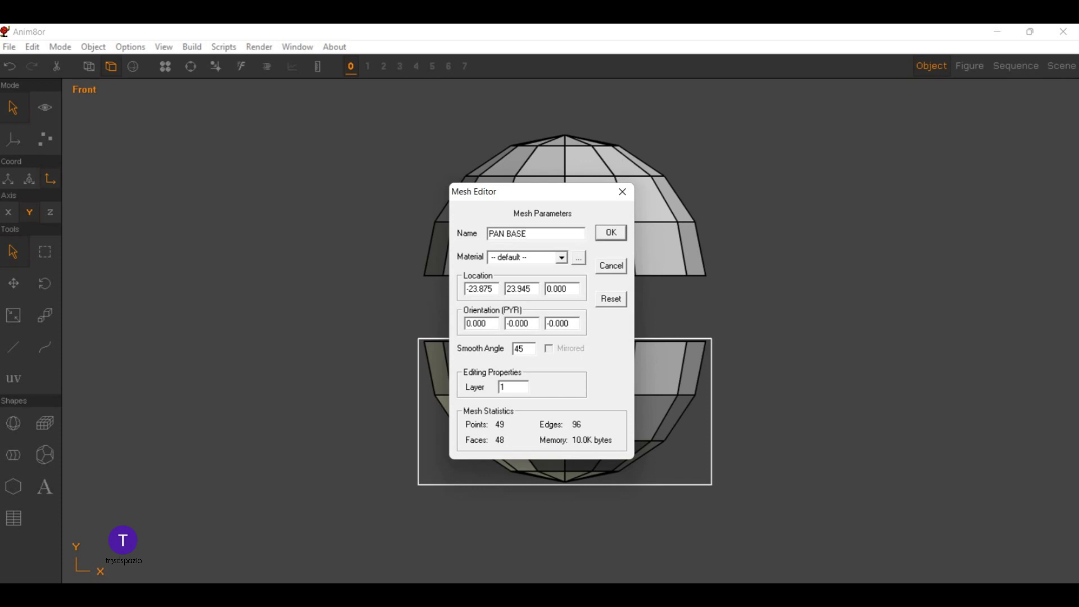
Step: Confirm the lower half's name PAN BASE and name the upper half PAN
key("Return")
left_click(435, 176)
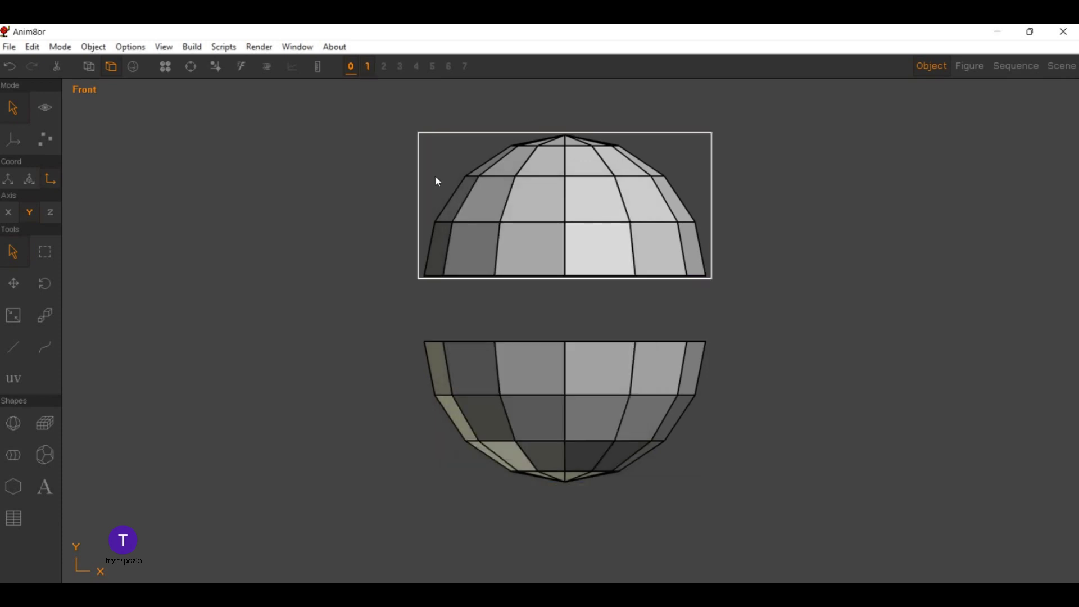
key("ctrl+e")
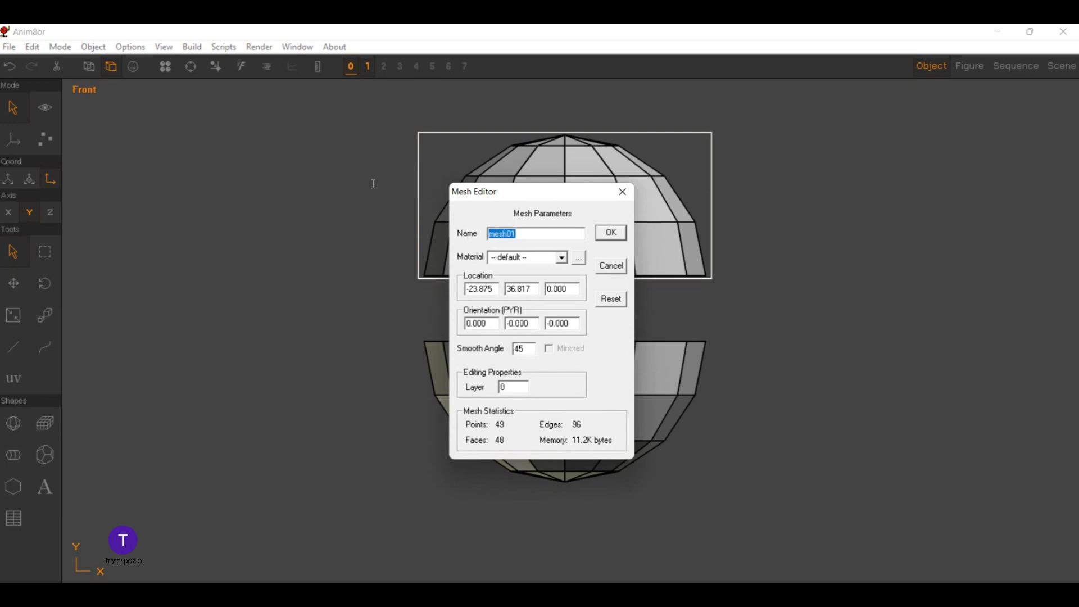
type("PAN")
left_click(611, 233)
Step: Toggle selection between the halves, clear it, and show the materials panel
left_click(422, 345)
left_click(420, 164)
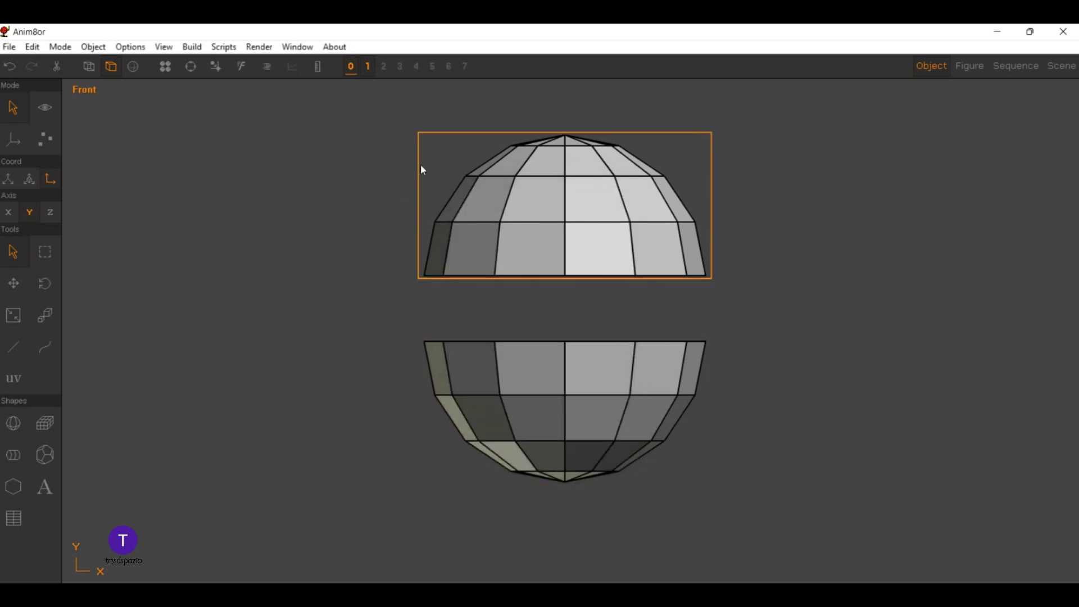
left_click(464, 384)
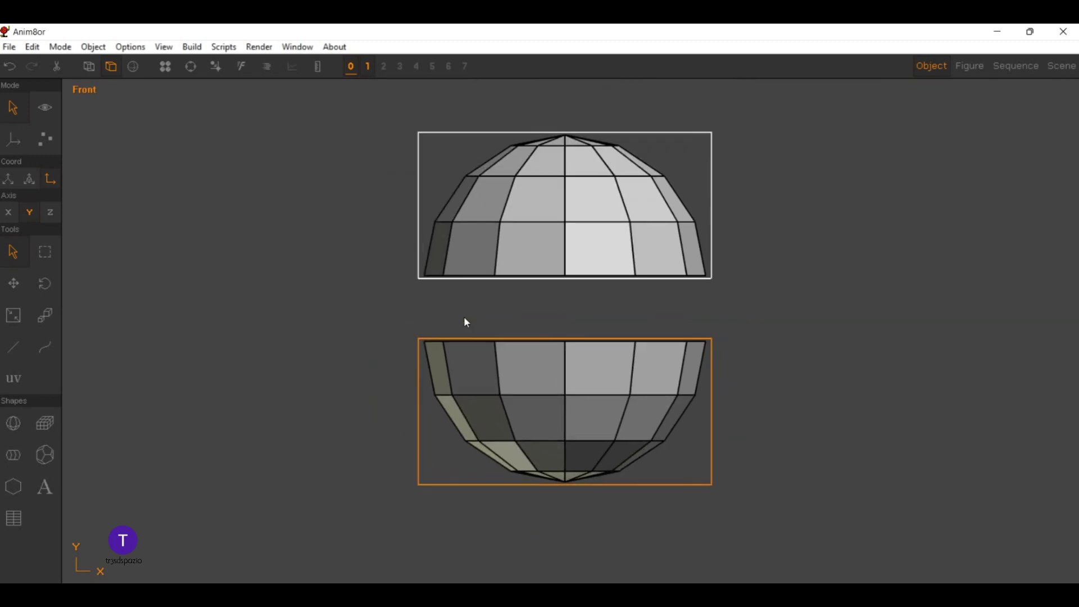
left_click(150, 264)
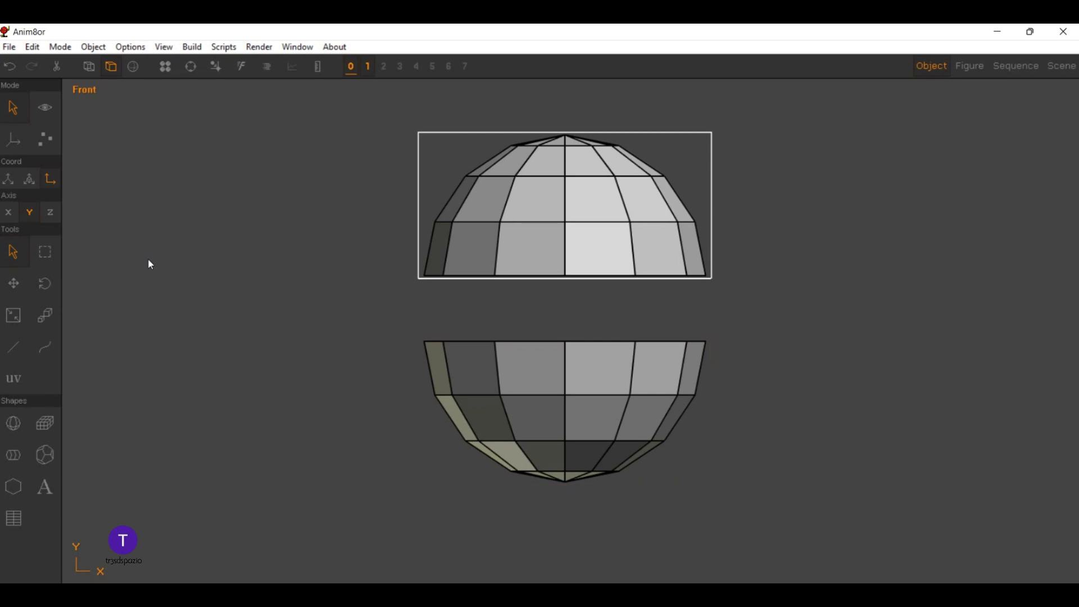
left_click(132, 66)
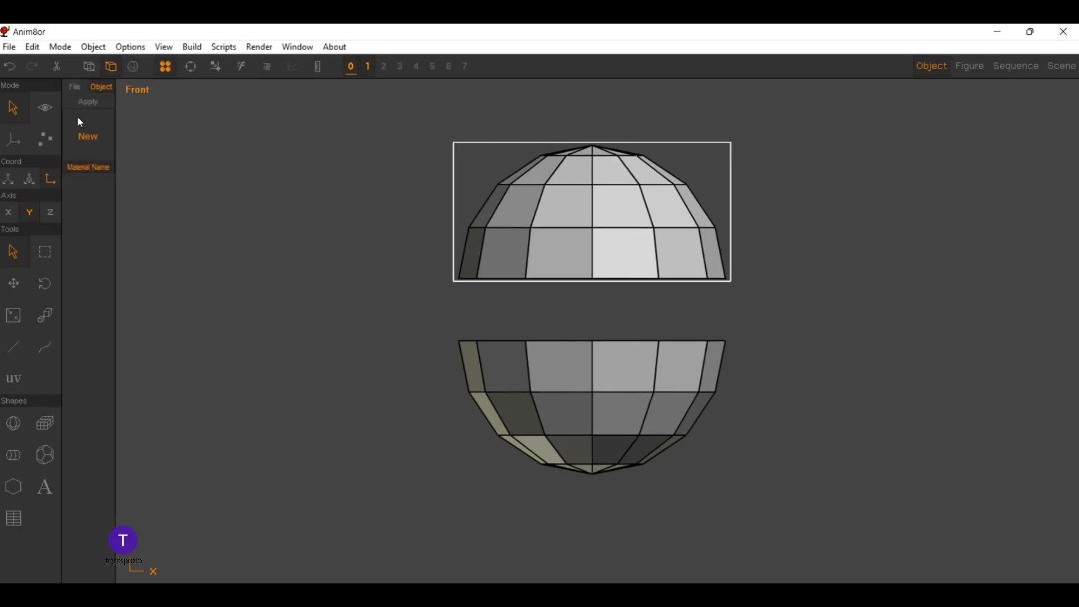
Step: Create material01, then select the lower half's bottom cap points and push them up
left_click(85, 130)
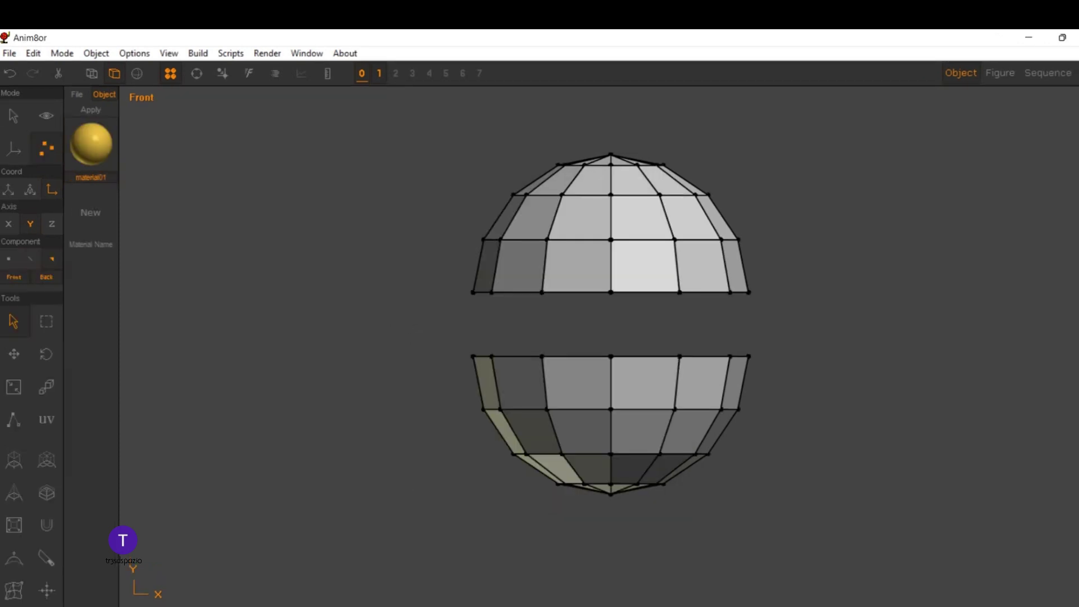
left_click_drag(529, 472, 712, 518)
left_click(8, 258)
left_click_drag(528, 473, 770, 531)
key("m")
left_click_drag(279, 401, 278, 373)
Step: Enable back-side selection, raise the bottom points further, and orbit to view the underside
scroll(415, 389, "up", 2)
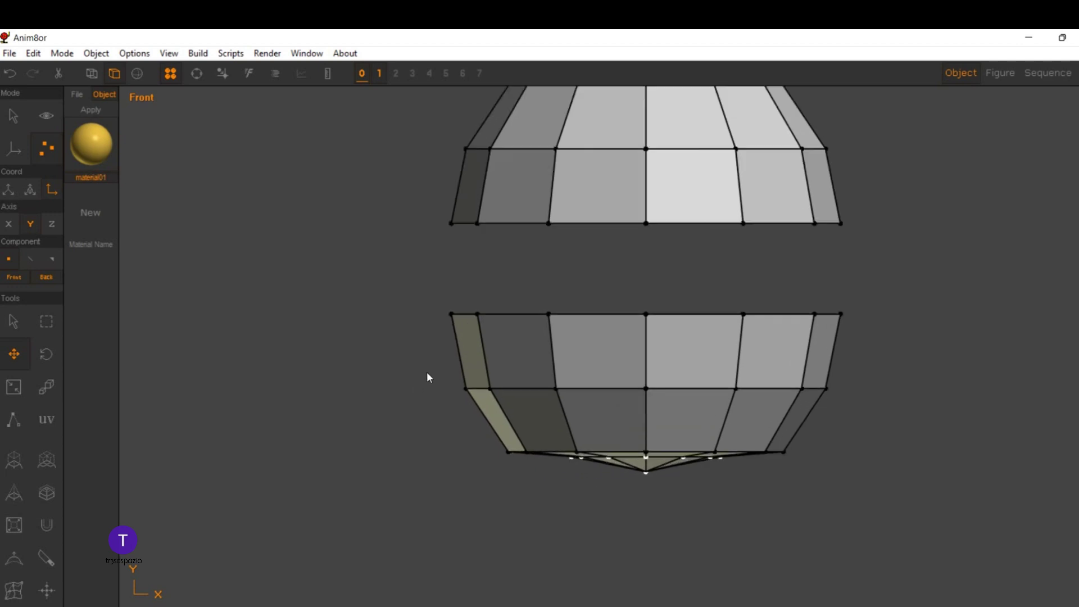
left_click(48, 277)
key("m")
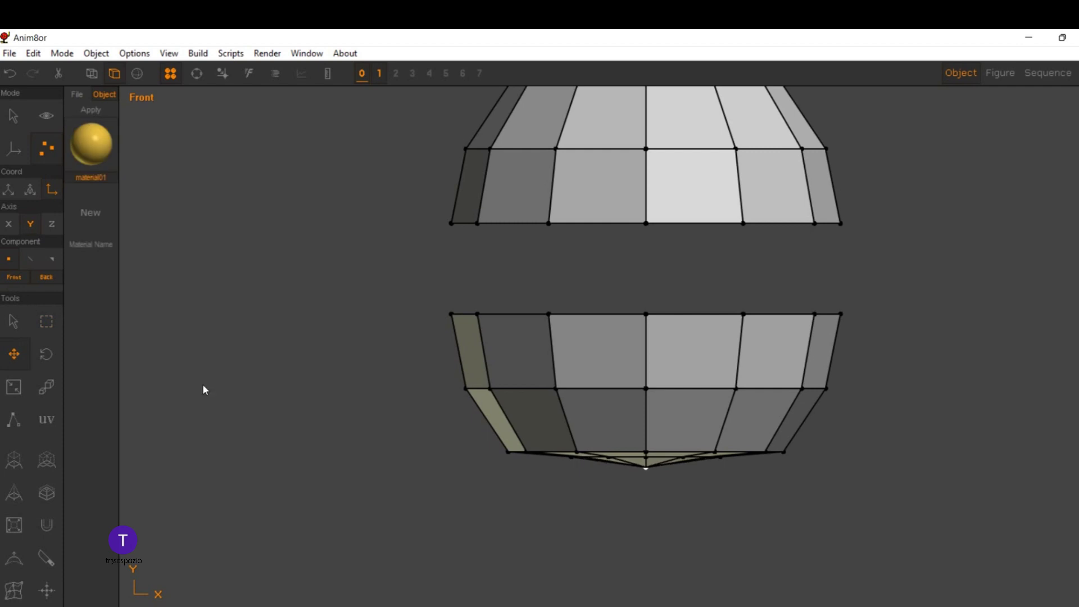
left_click_drag(202, 388, 200, 382)
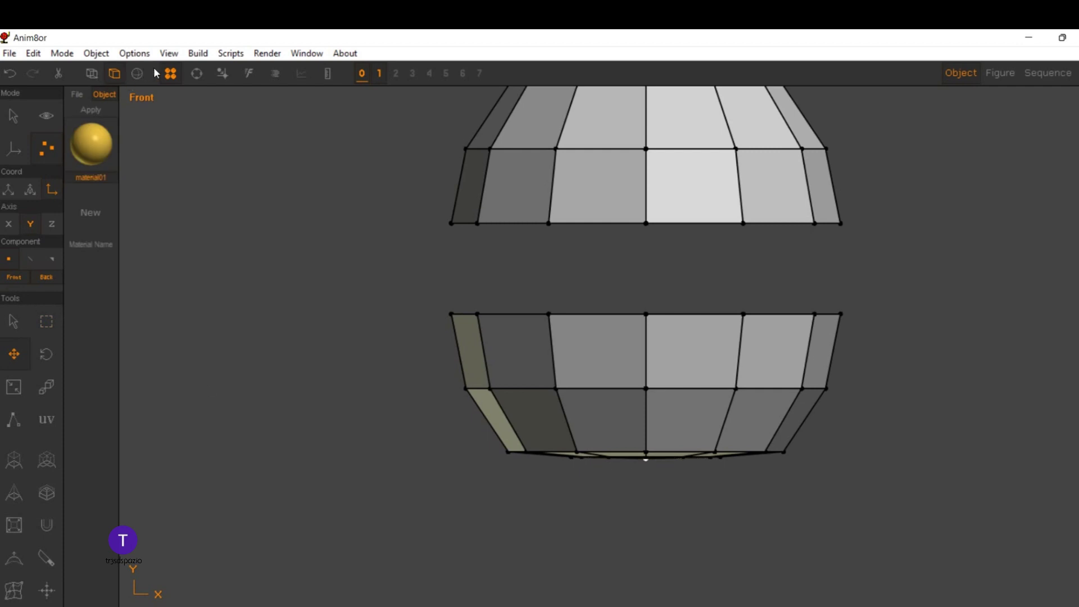
left_click(196, 73)
mouse_move(365, 314)
left_mouse_down()
mouse_move(373, 283)
mouse_move(367, 298)
left_mouse_up()
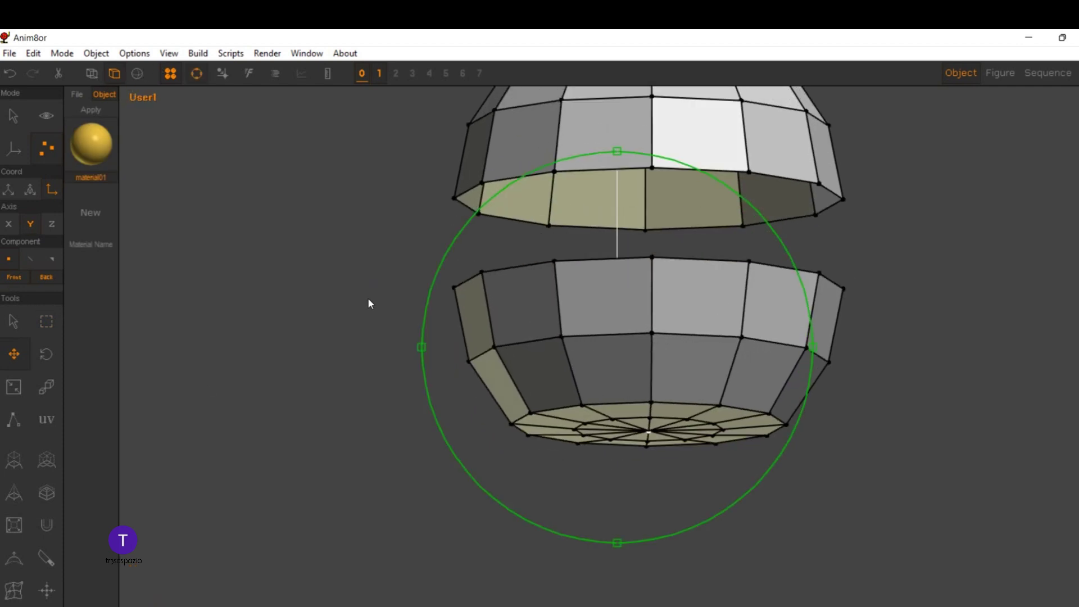
Step: Hide the top half and view the lower bowl up close, smooth-shaded then wireframe
left_click(137, 73)
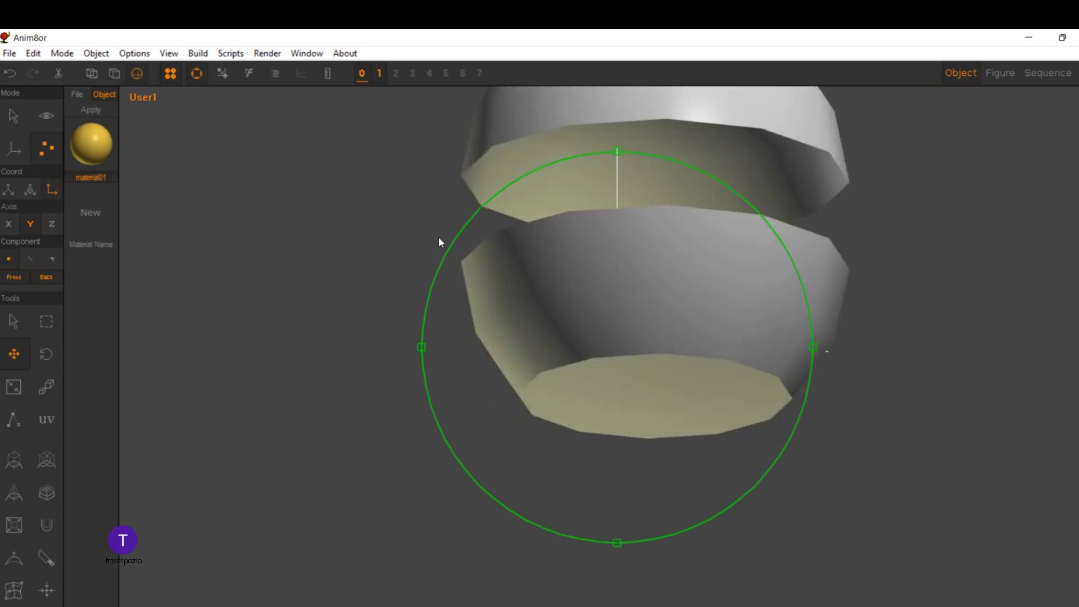
mouse_move(438, 237)
left_mouse_down()
mouse_move(483, 287)
mouse_move(520, 293)
mouse_move(590, 267)
mouse_move(599, 288)
mouse_move(620, 258)
mouse_move(659, 257)
mouse_move(710, 328)
mouse_move(550, 300)
mouse_move(493, 305)
left_mouse_up()
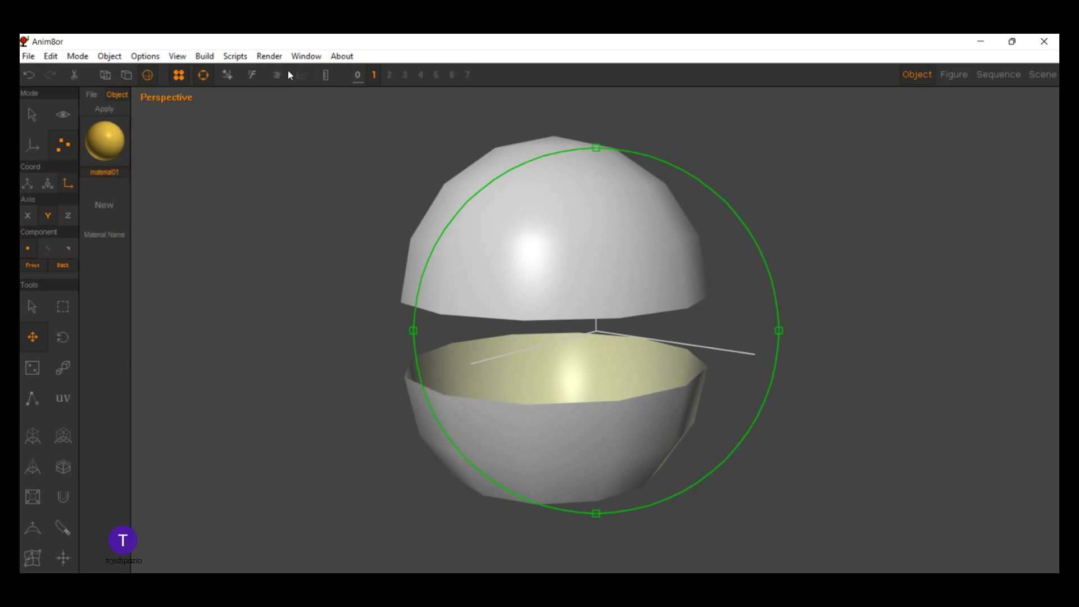
key("Delete")
mouse_move(339, 160)
left_mouse_down()
mouse_move(443, 257)
mouse_move(441, 335)
mouse_move(429, 330)
left_mouse_up()
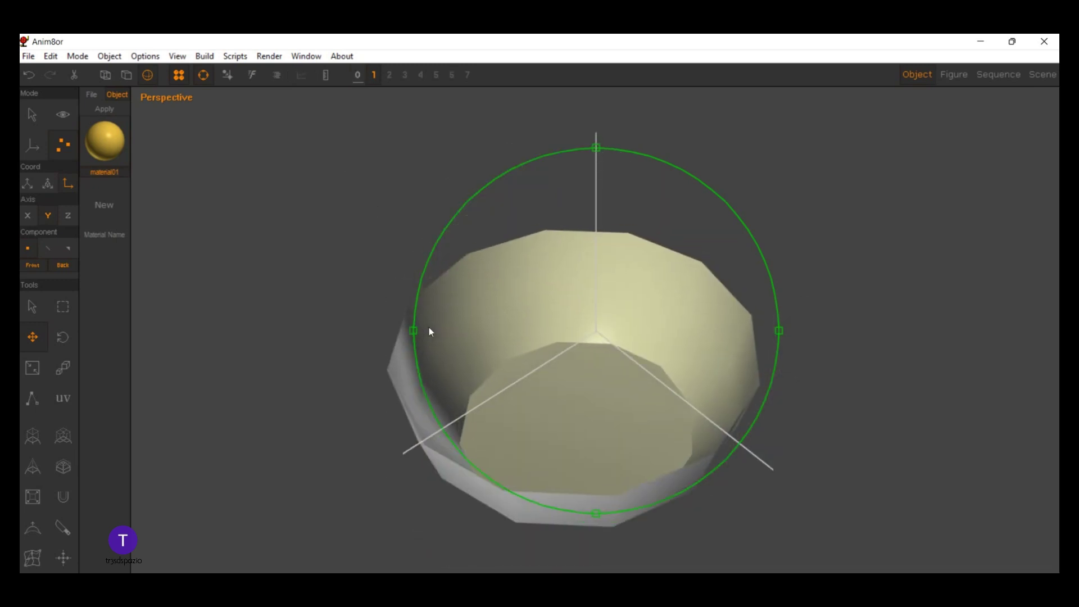
left_click(178, 75)
key("w")
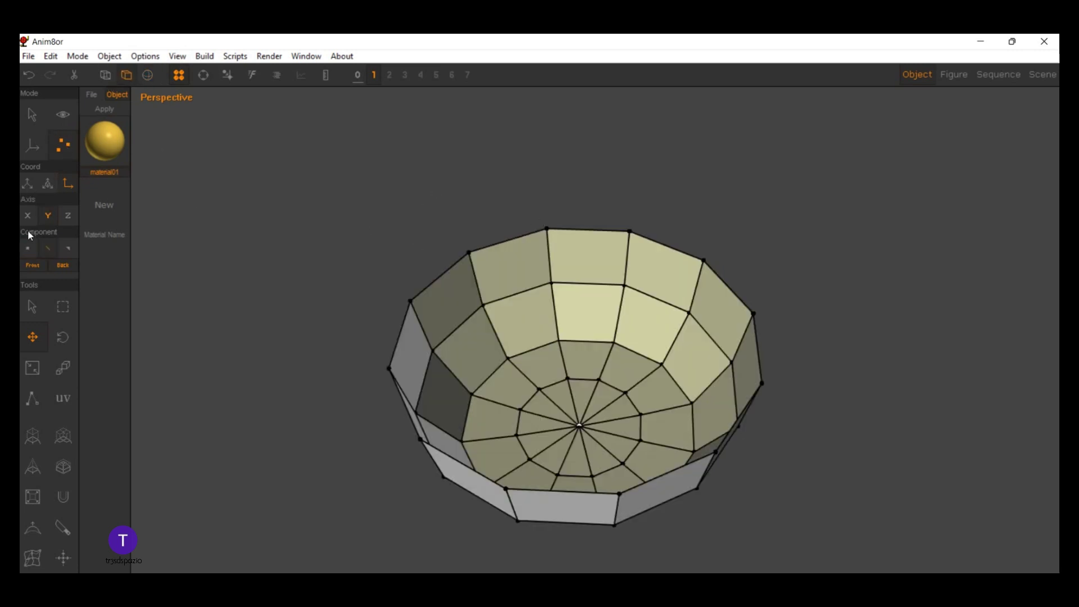
Step: Select the bowl's rim edges around its left and bottom side
key("a")
left_click(395, 212)
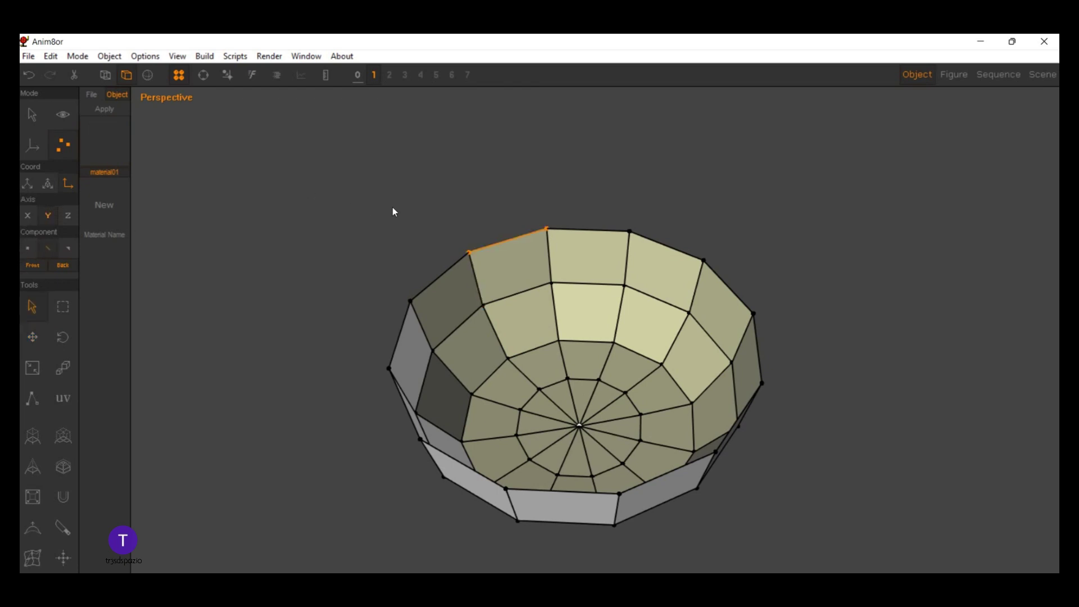
left_click(352, 233, "shift")
left_click(313, 270, "shift")
left_click(326, 322, "shift")
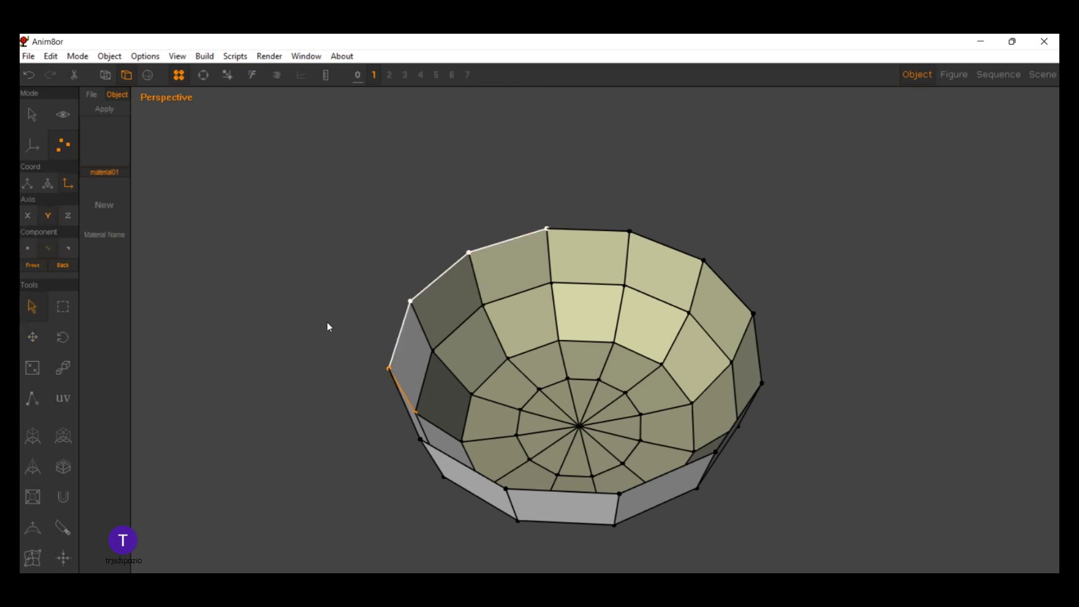
left_click(334, 356, "shift")
left_click(365, 393, "shift")
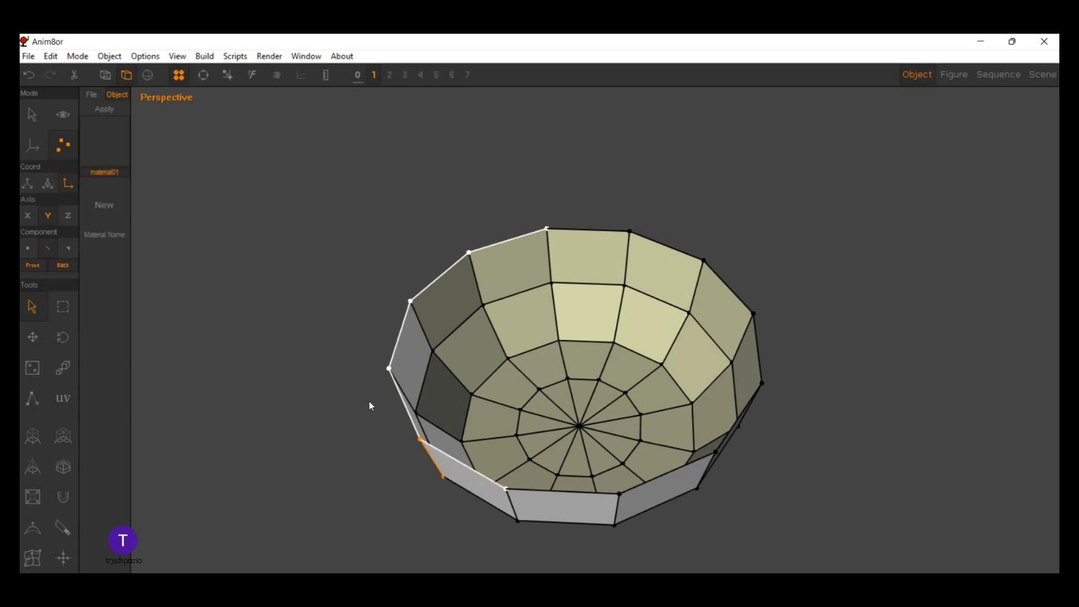
key("Right")
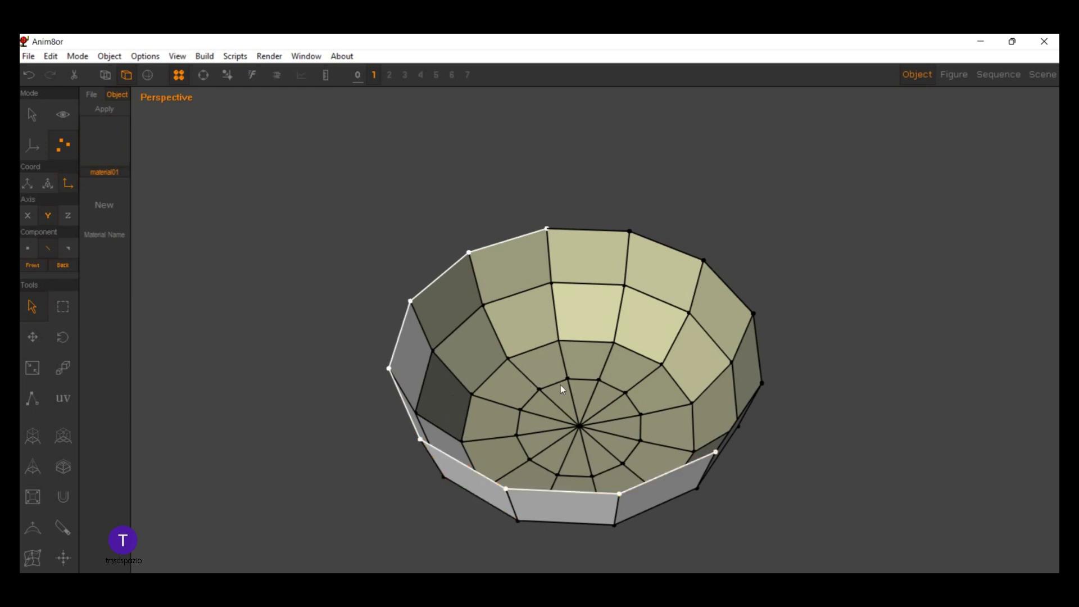
key("Right")
key("Right")
key("Right")
key("Right")
key("Right")
key("Right")
key("Right")
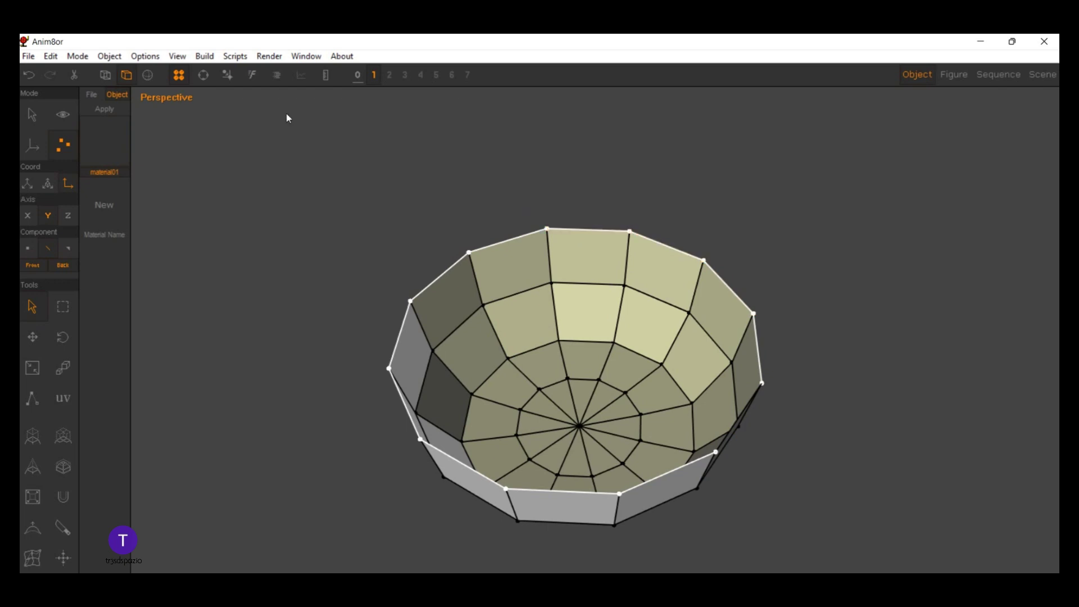
Step: Orbit to inspect the selected rim side-on, then return to selection mode
left_click(204, 75)
left_click_drag(441, 308, 539, 324)
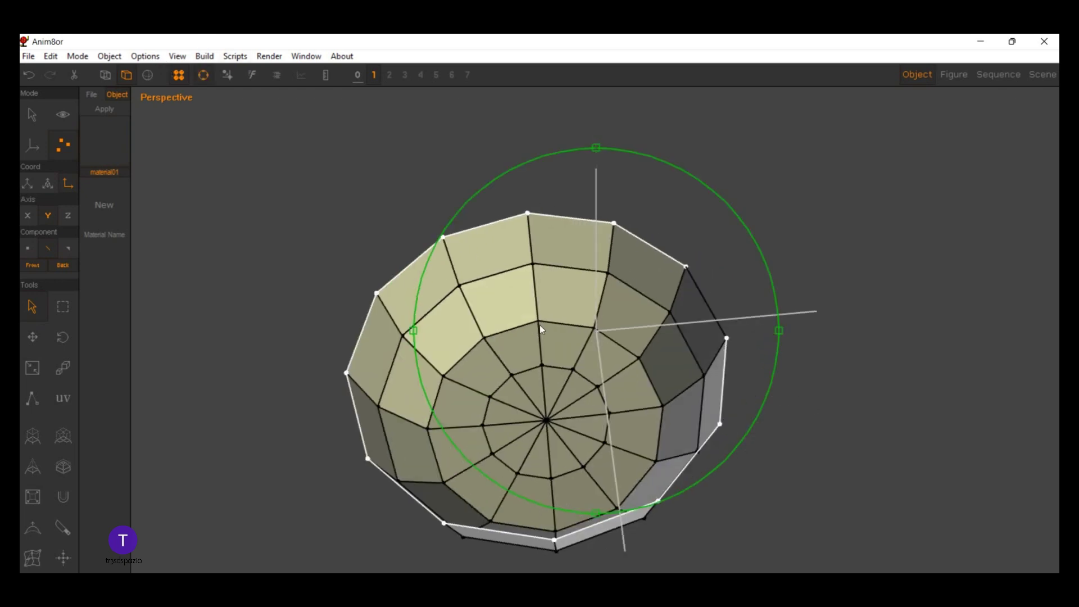
left_click(179, 75)
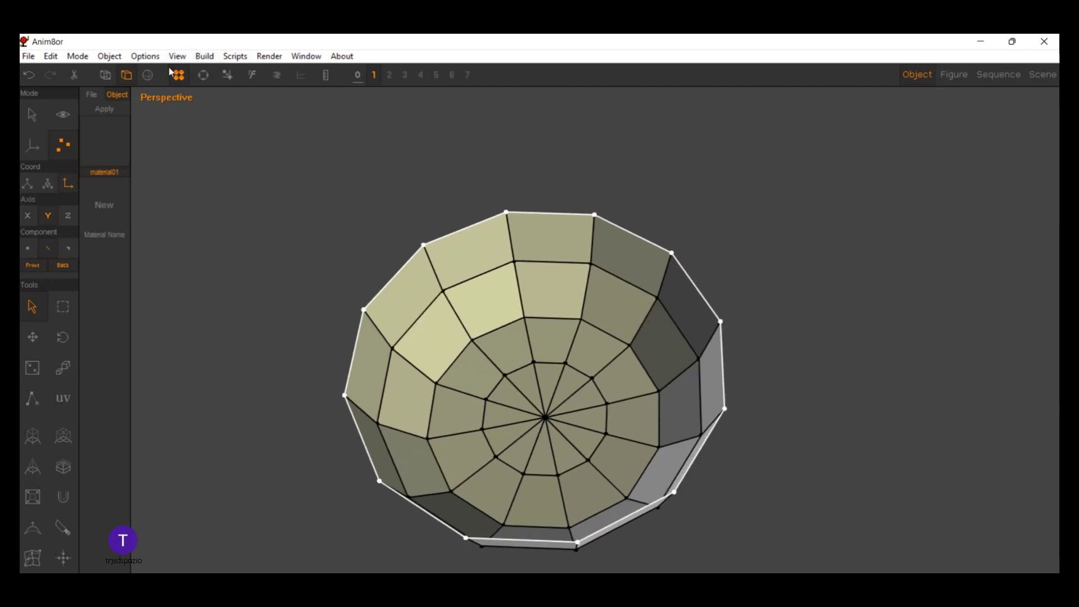
left_click(204, 74)
mouse_move(458, 295)
left_mouse_down()
mouse_move(465, 243)
mouse_move(422, 281)
mouse_move(433, 291)
left_mouse_up()
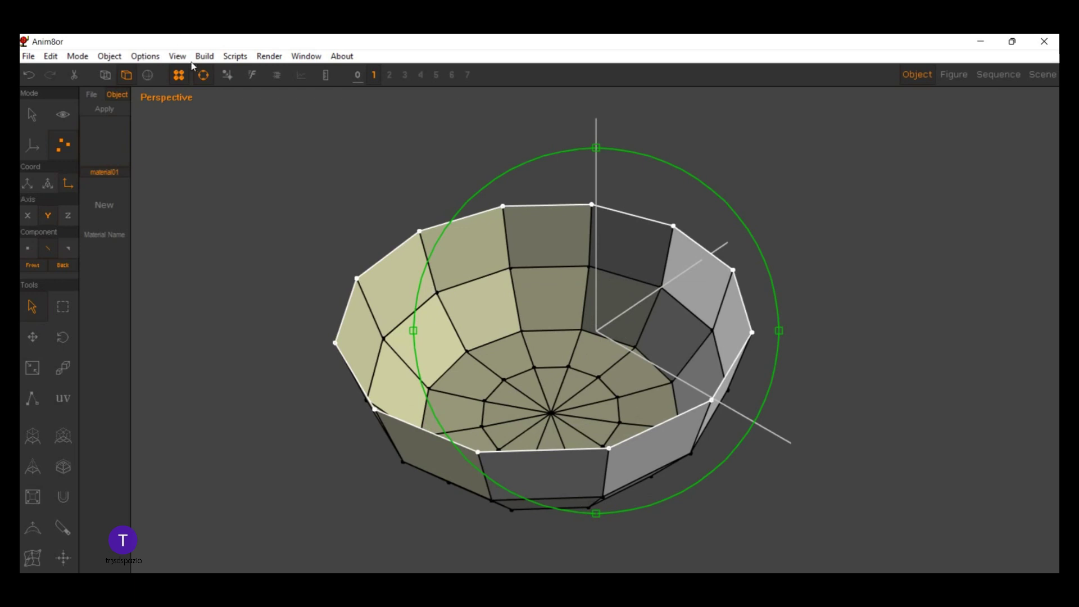
left_click(176, 73)
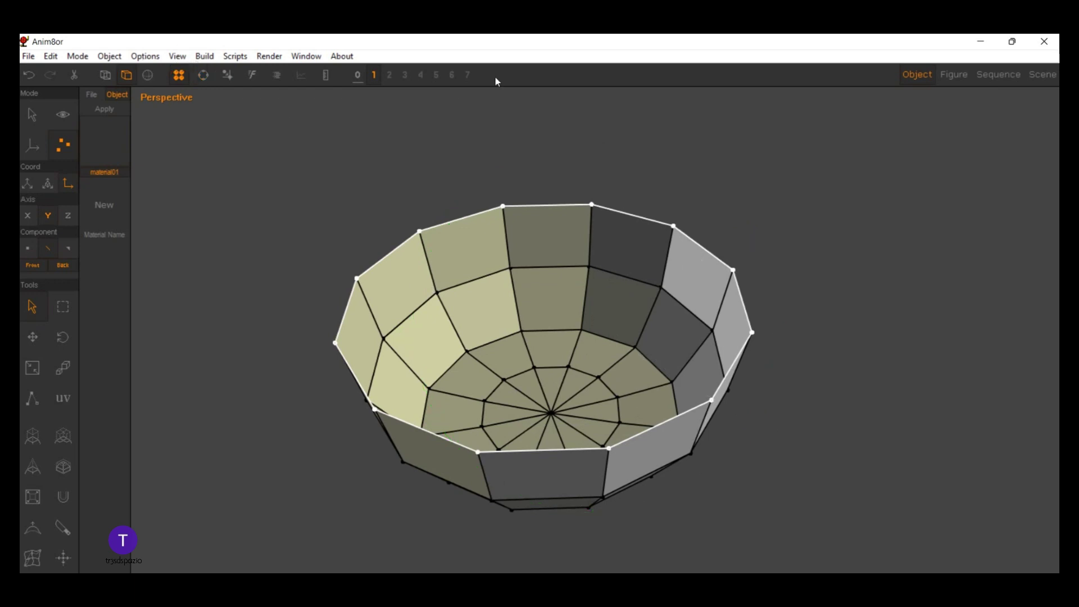
Step: Cap the bowl's open rim with Edit > Fill Holes, then deselect and orbit around it
left_click(51, 57)
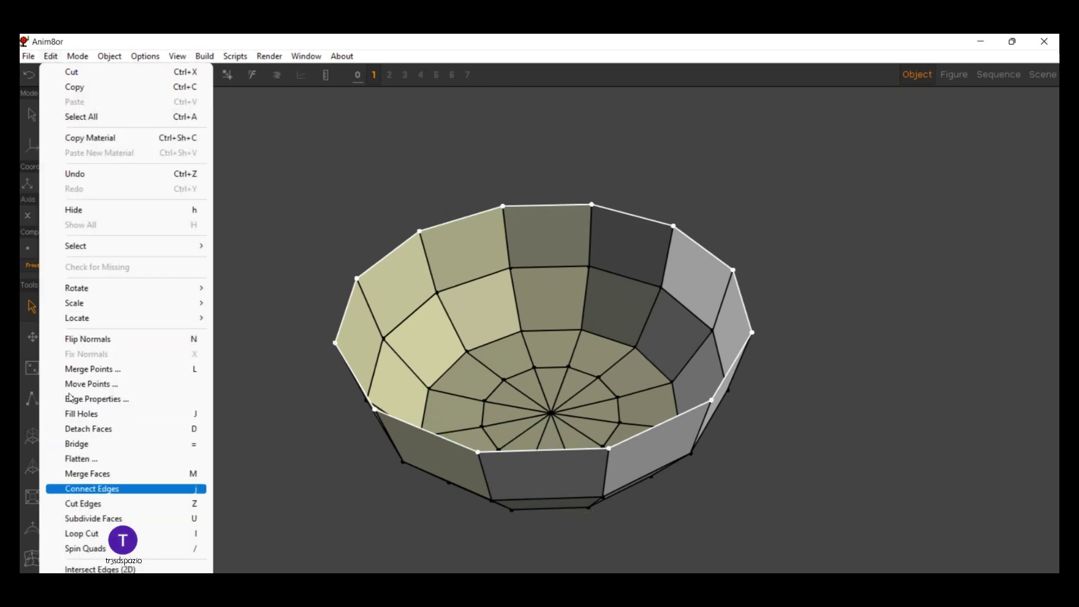
key("Up")
key("Down")
key("Down")
key("Down")
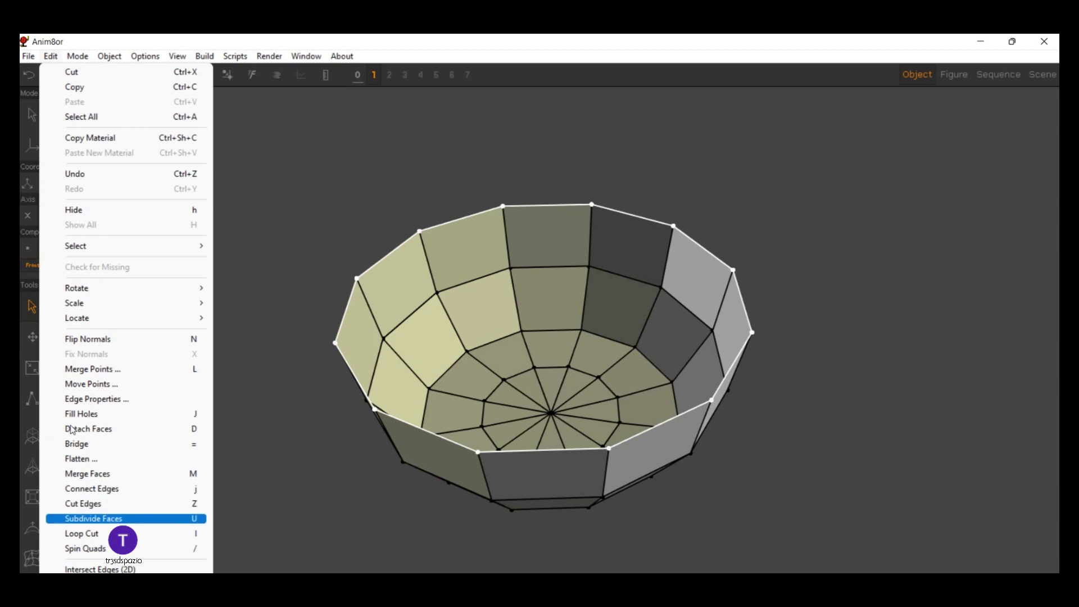
key("Up")
key("Up")
key("Up")
key("Up")
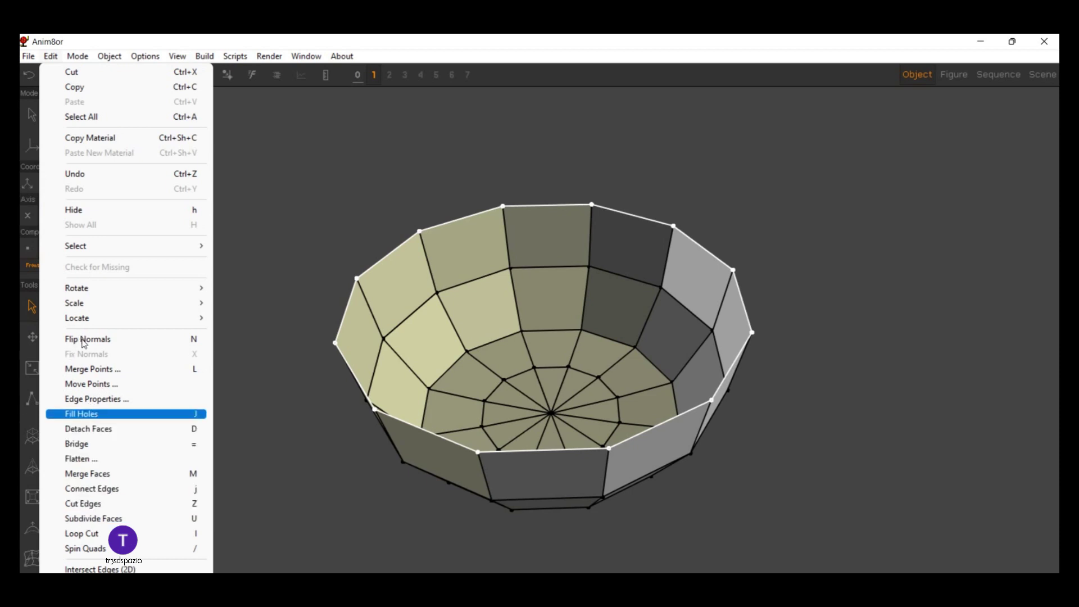
key("Return")
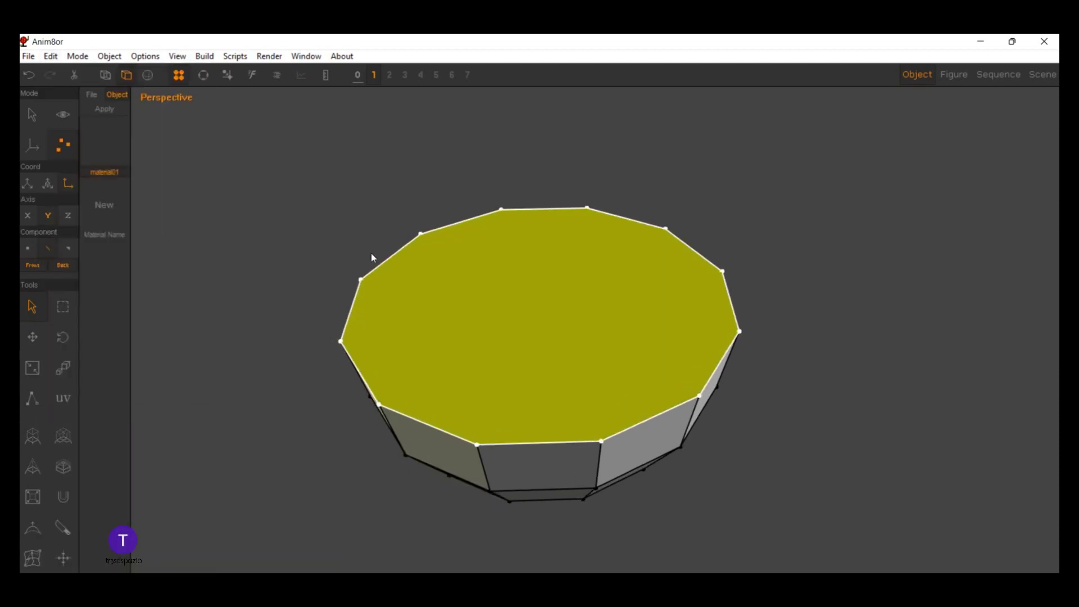
scroll(372, 257, "down", 1)
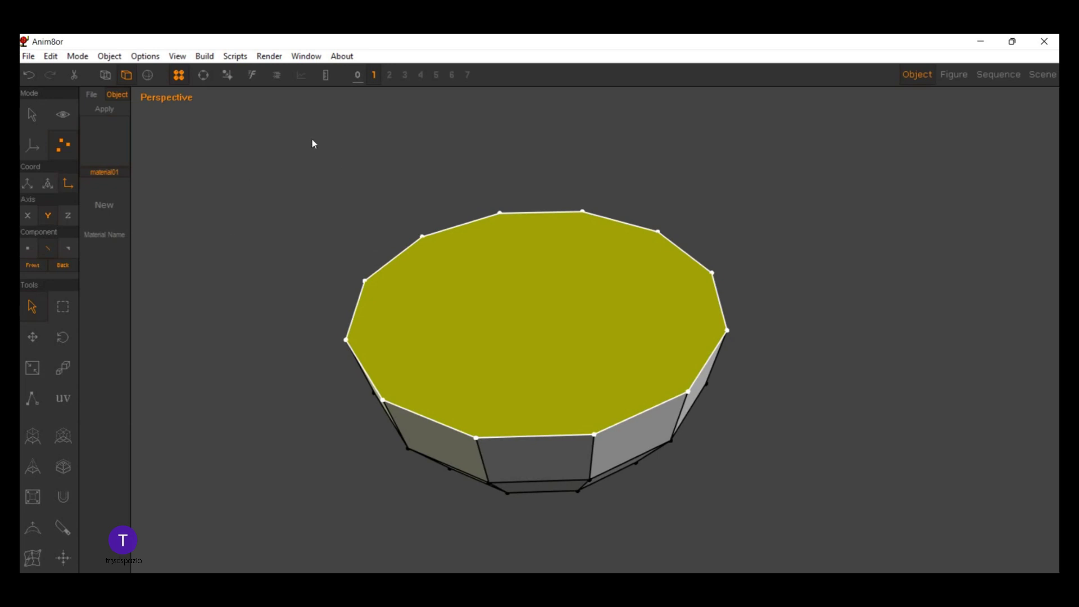
scroll(337, 168, "down", 1)
left_click(307, 197)
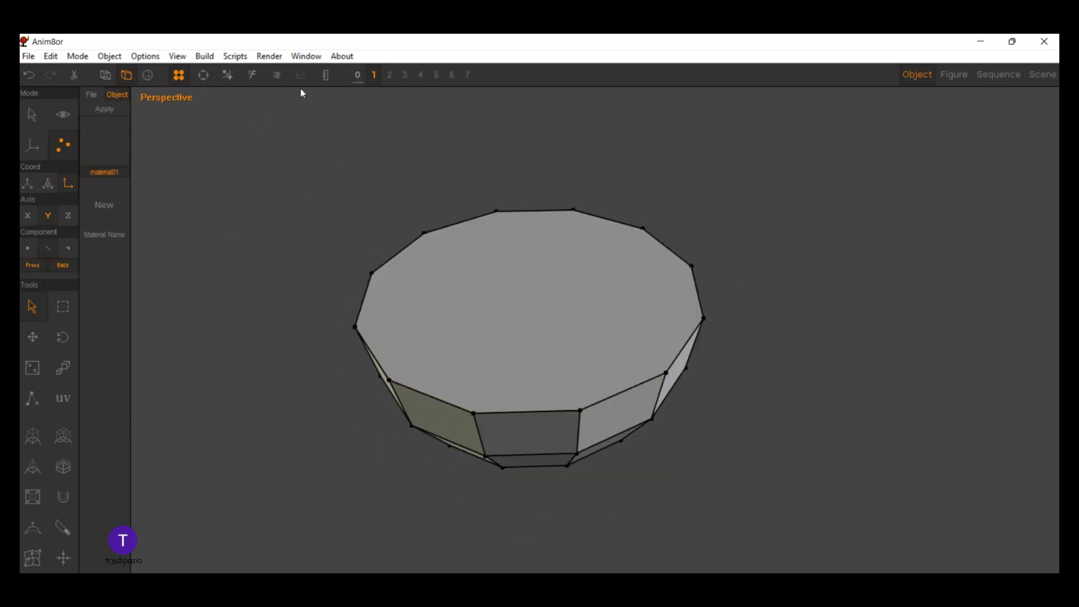
scroll(351, 231, "down", 1)
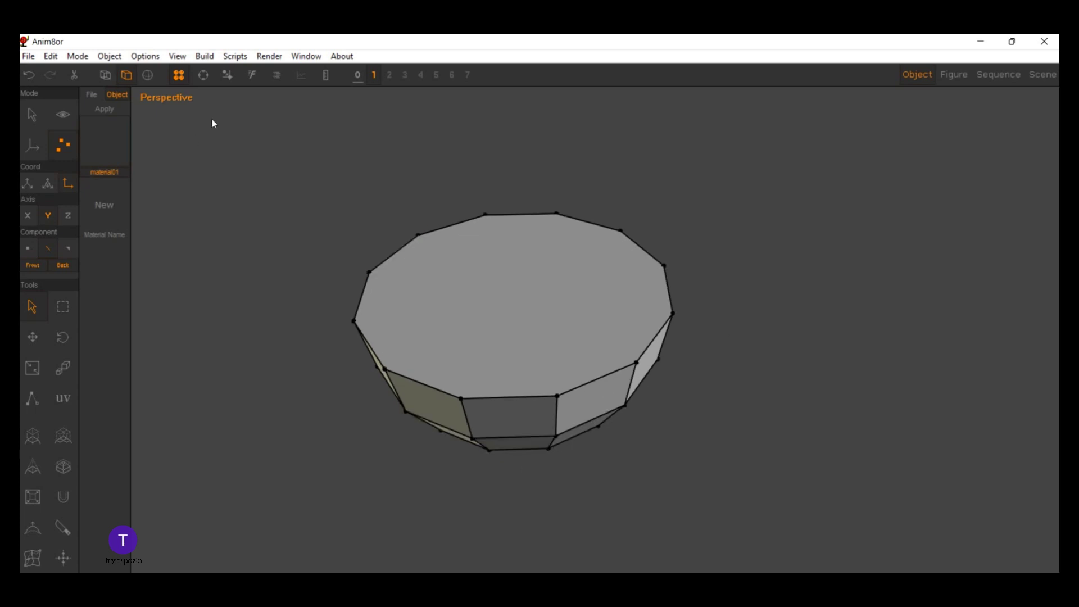
left_click_drag(399, 208, 479, 227)
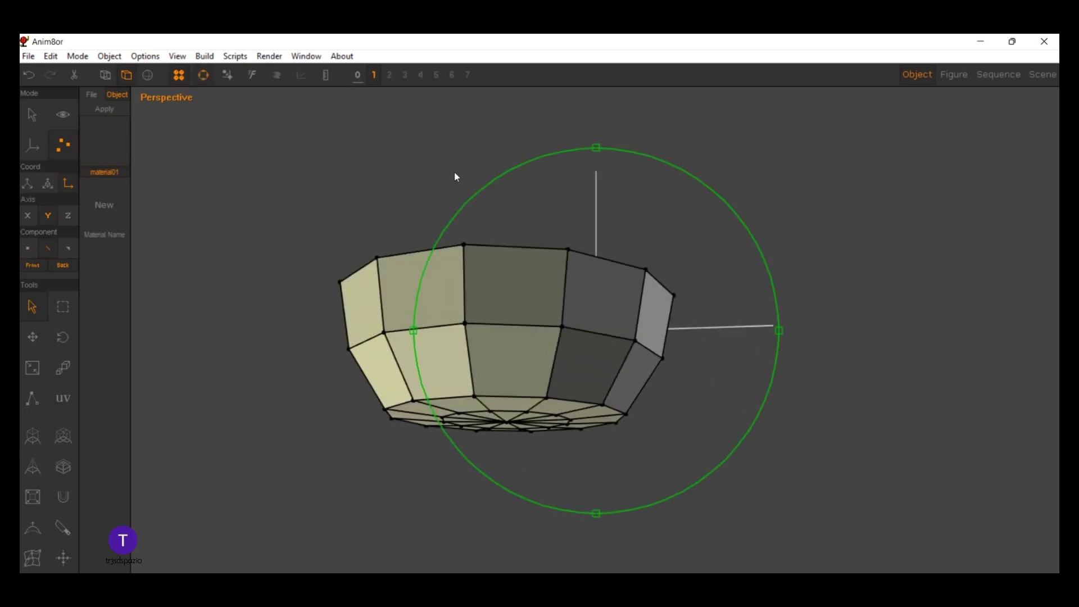
Step: In Front view, orbit above the dome and select its bottom edge loop
key("f")
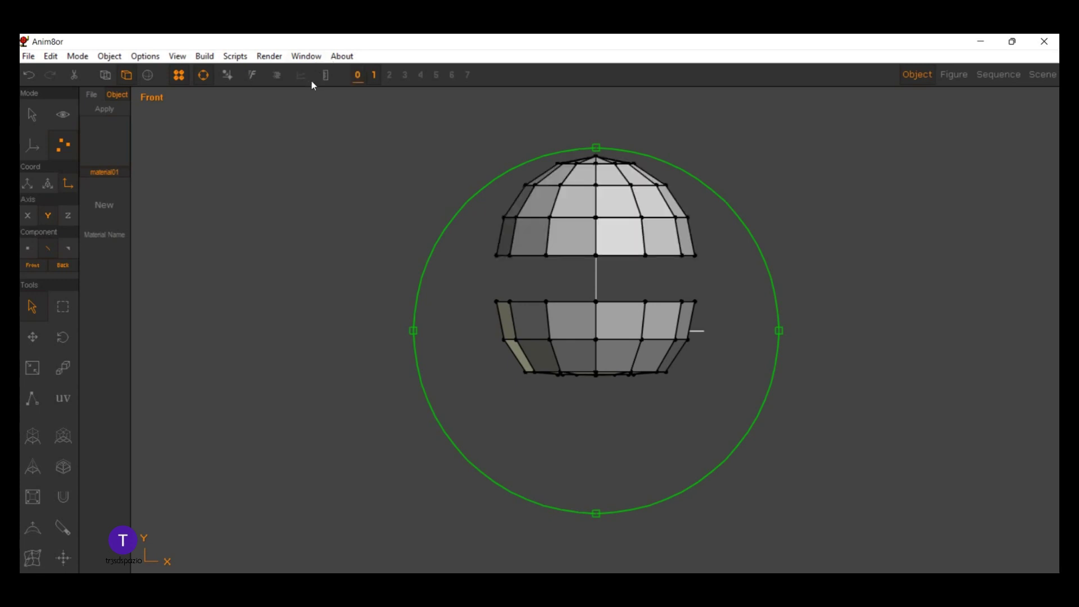
mouse_move(449, 152)
left_mouse_down()
mouse_move(526, 212)
mouse_move(546, 283)
mouse_move(449, 288)
left_mouse_up()
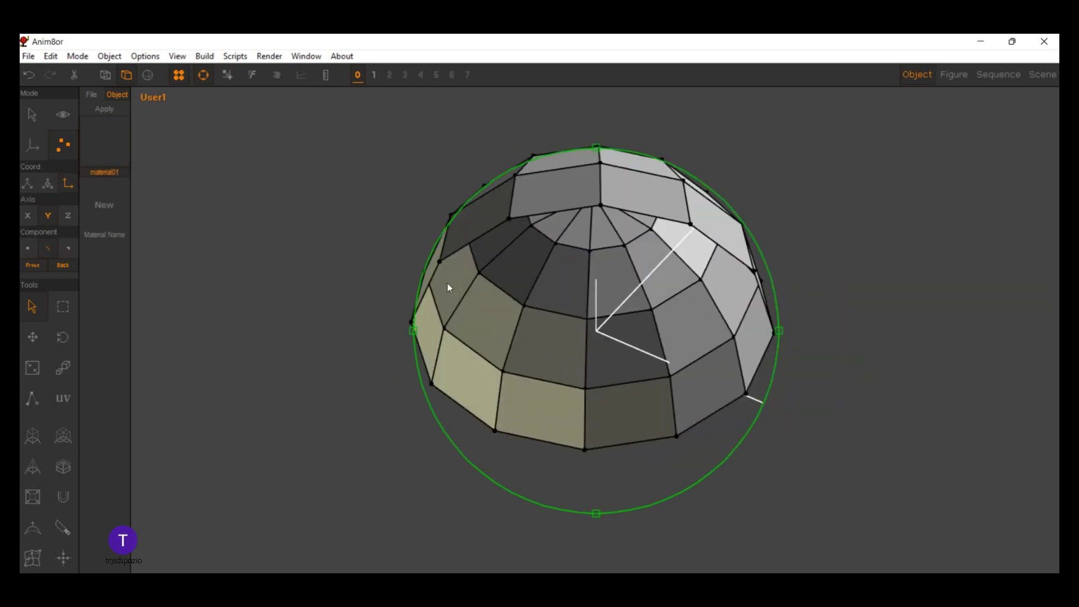
left_click(170, 74)
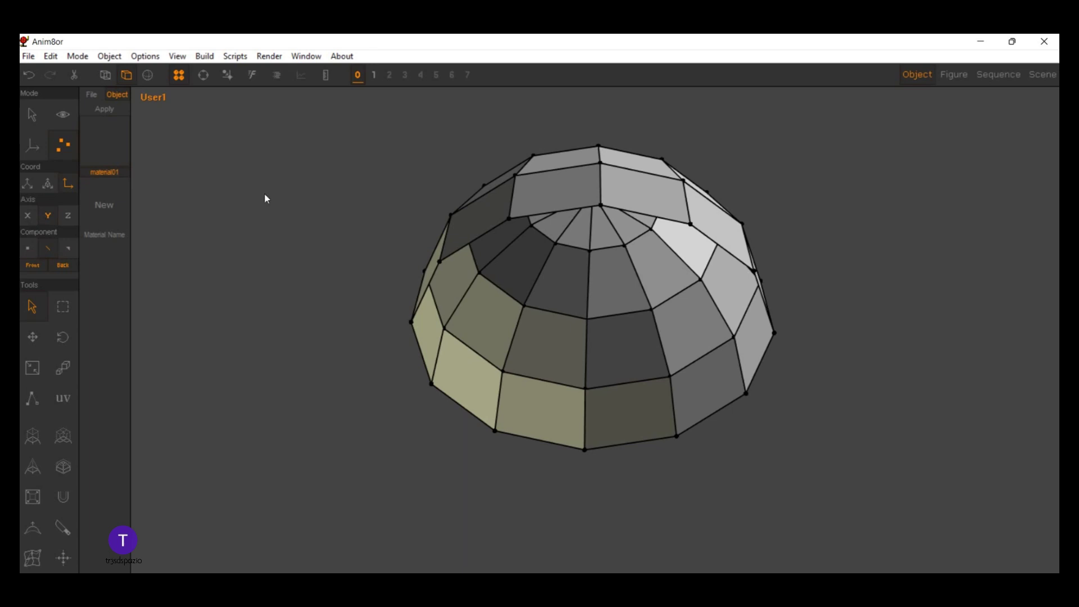
left_click(555, 211)
key("l")
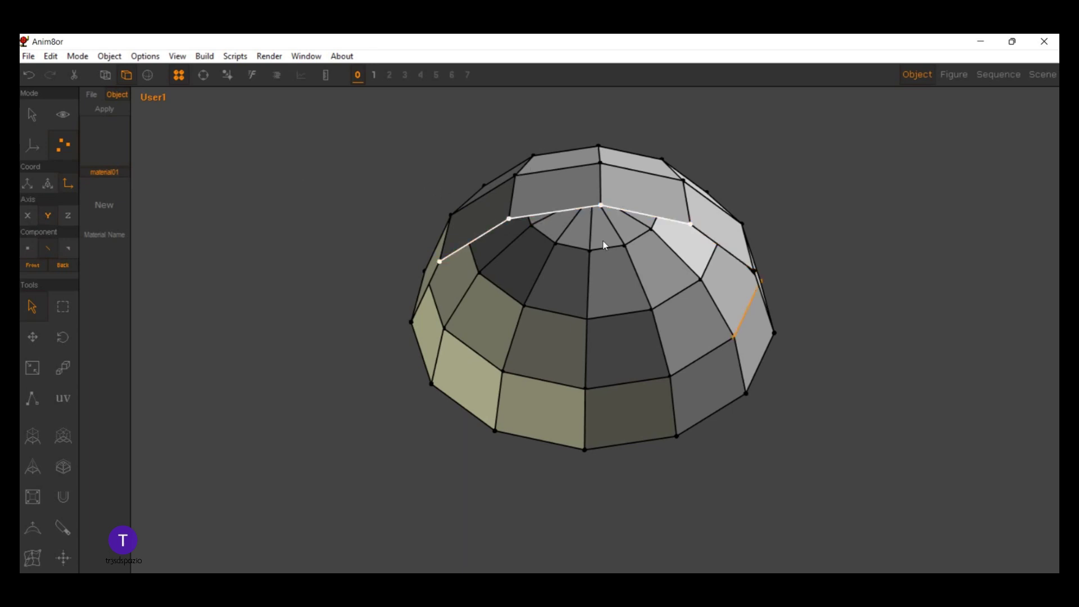
left_click(722, 248, "shift")
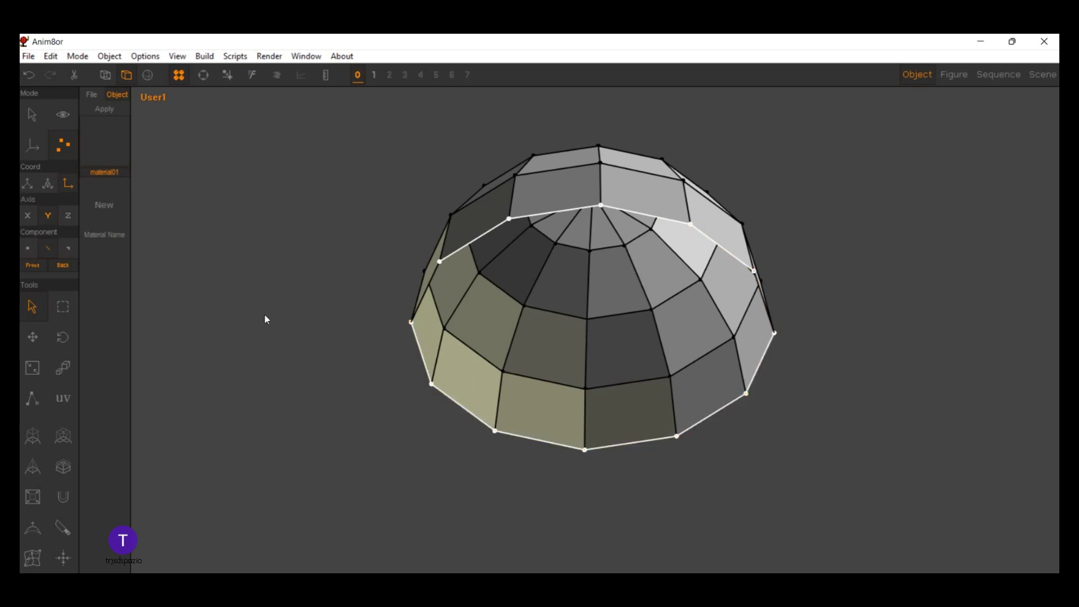
Step: Turn to face the dome's opening, fill it with a flat face, and return to Front view
left_click(203, 75)
left_click_drag(489, 295, 605, 332)
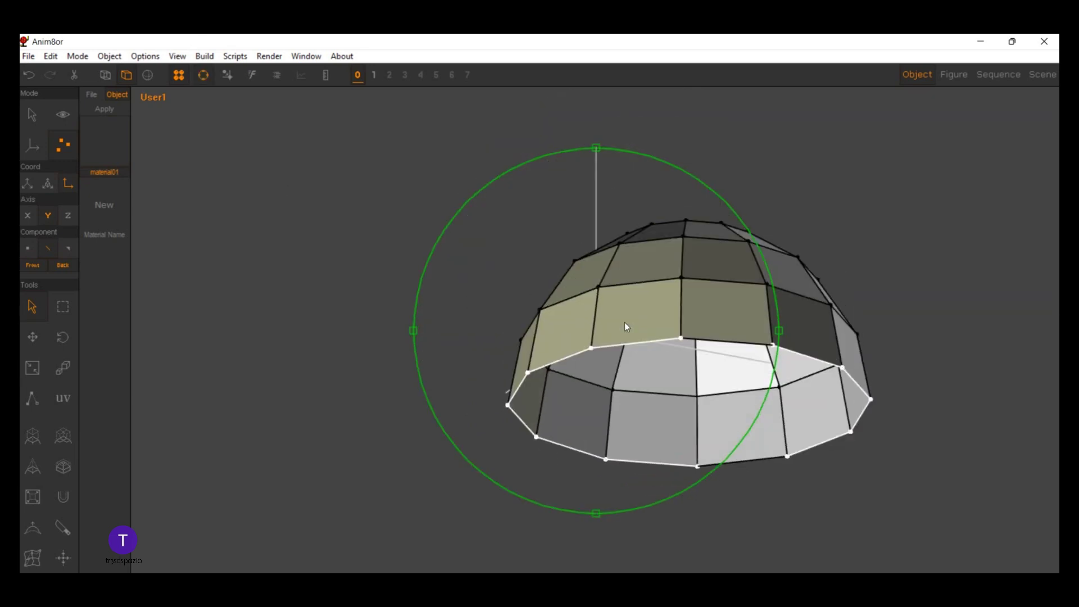
left_click(203, 75)
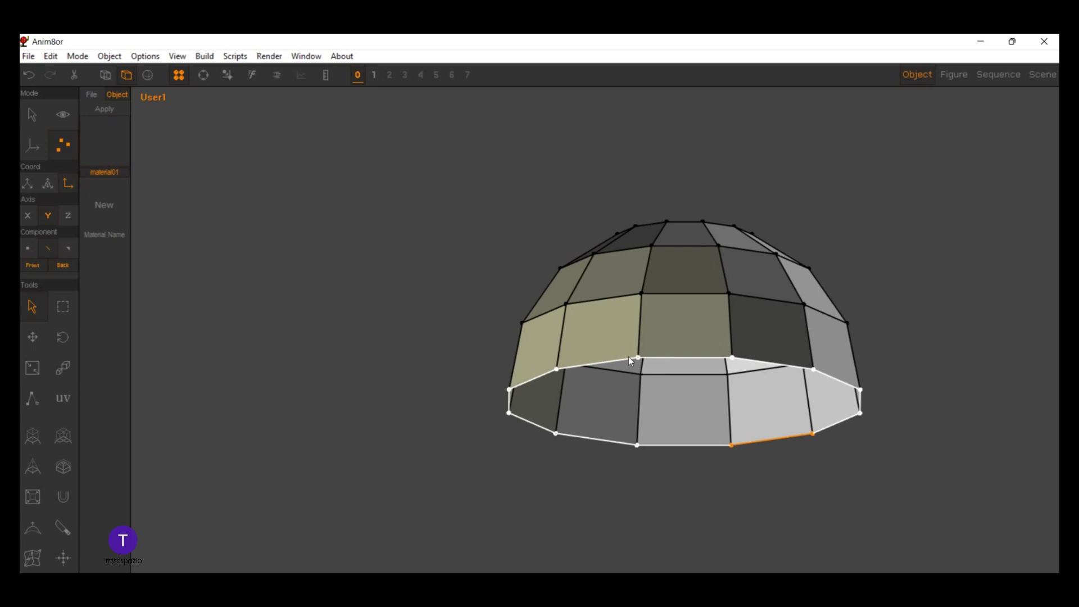
left_click(203, 75)
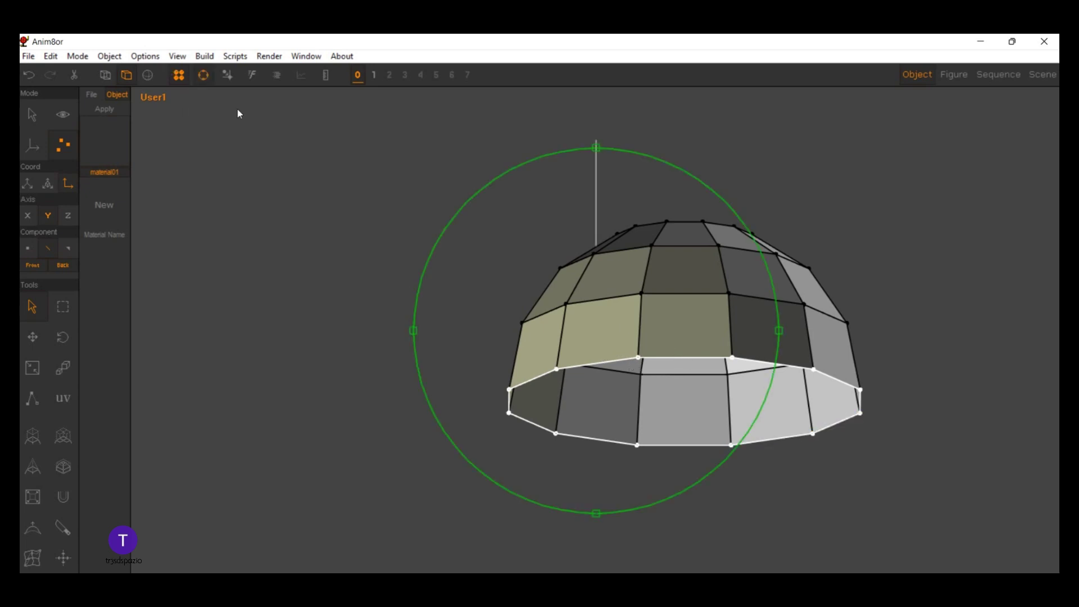
mouse_move(238, 111)
left_mouse_down()
mouse_move(469, 248)
mouse_move(409, 302)
left_mouse_up()
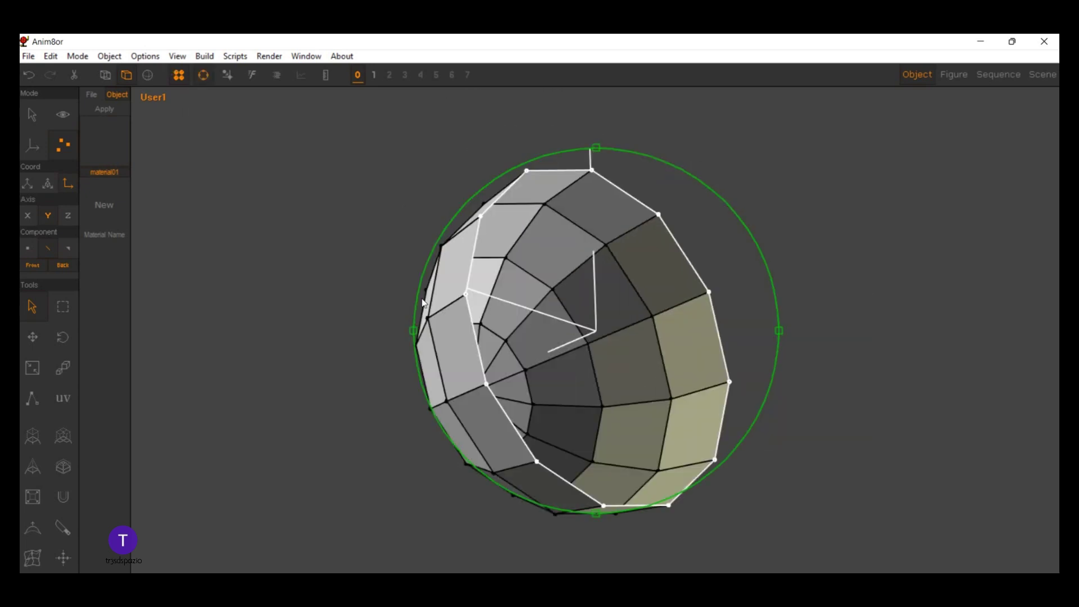
left_click(177, 74)
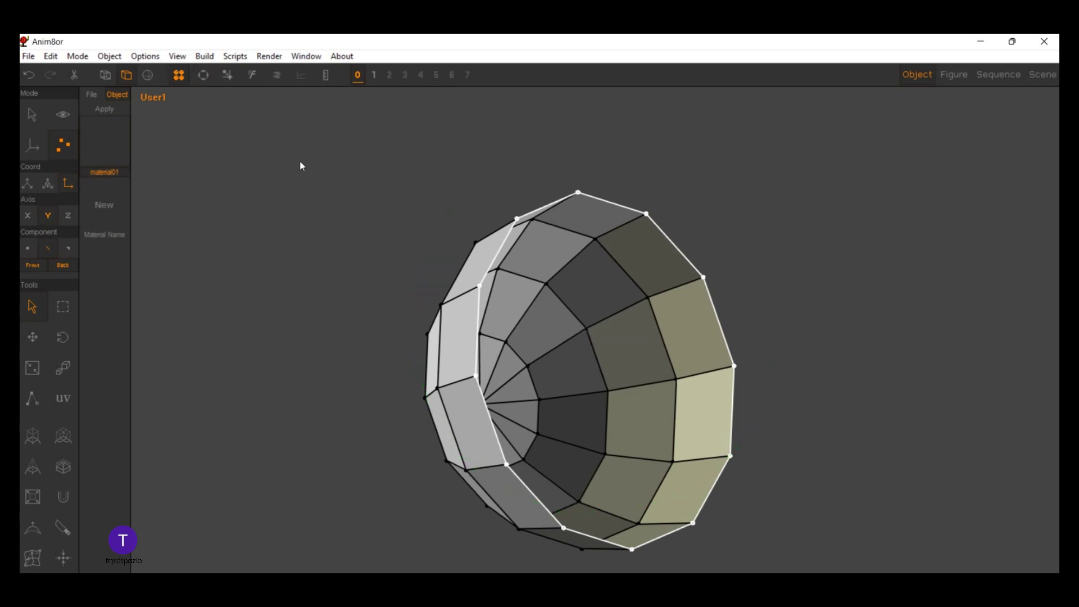
left_click(51, 57)
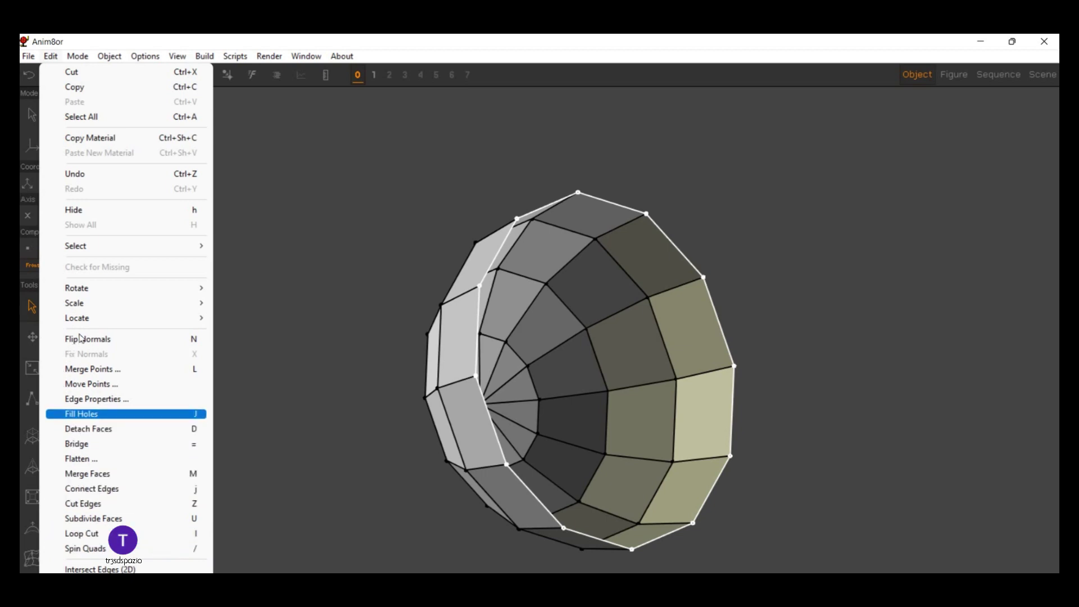
key("Return")
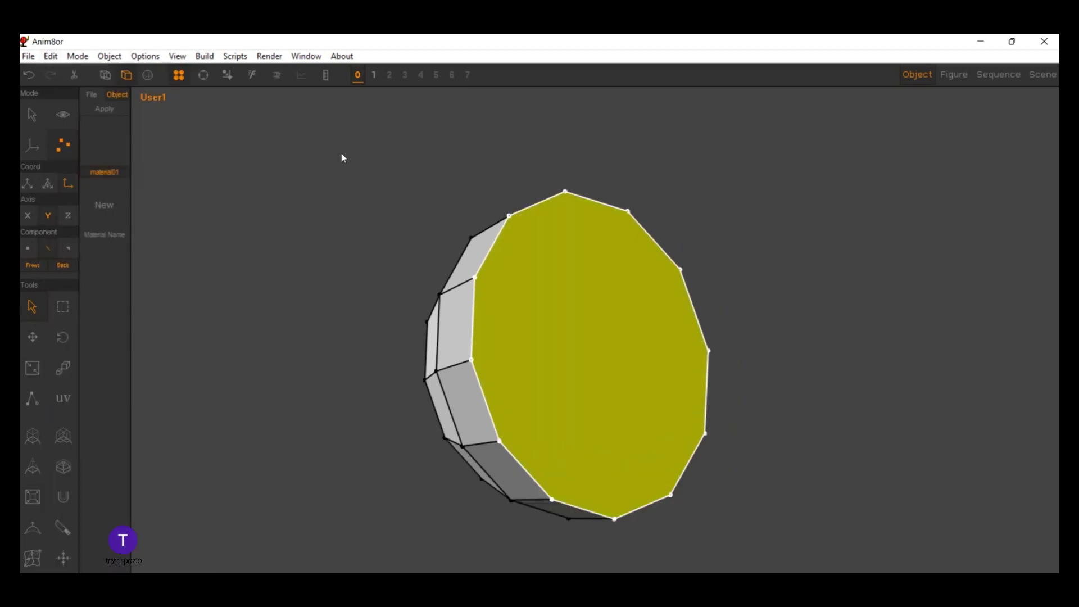
key("f")
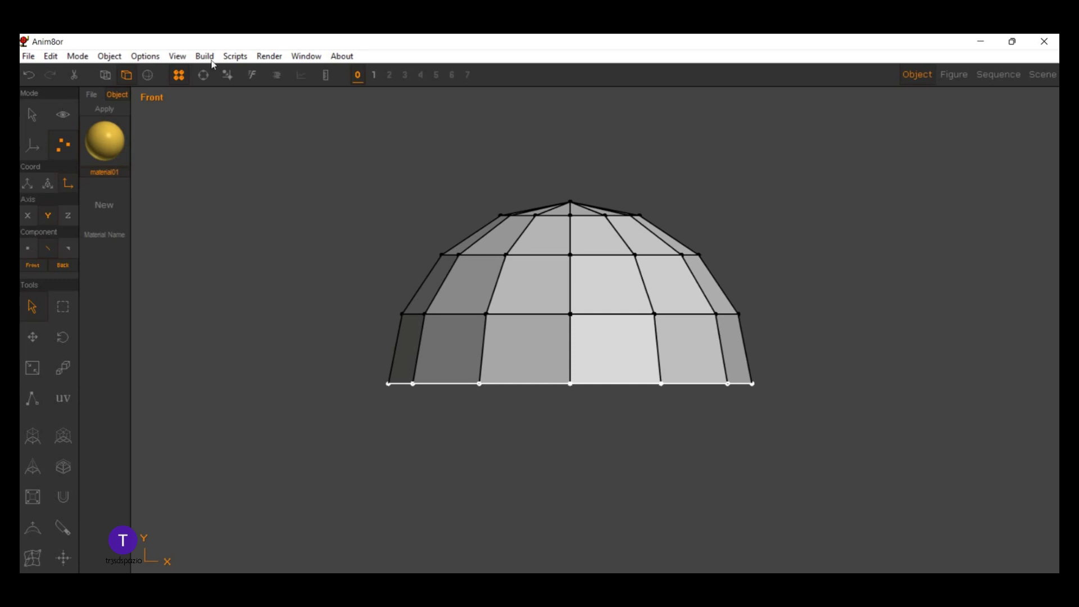
Step: Orbit around both halves, enter point editing, and view them straight-on from the front
scroll(332, 163, "down", 3)
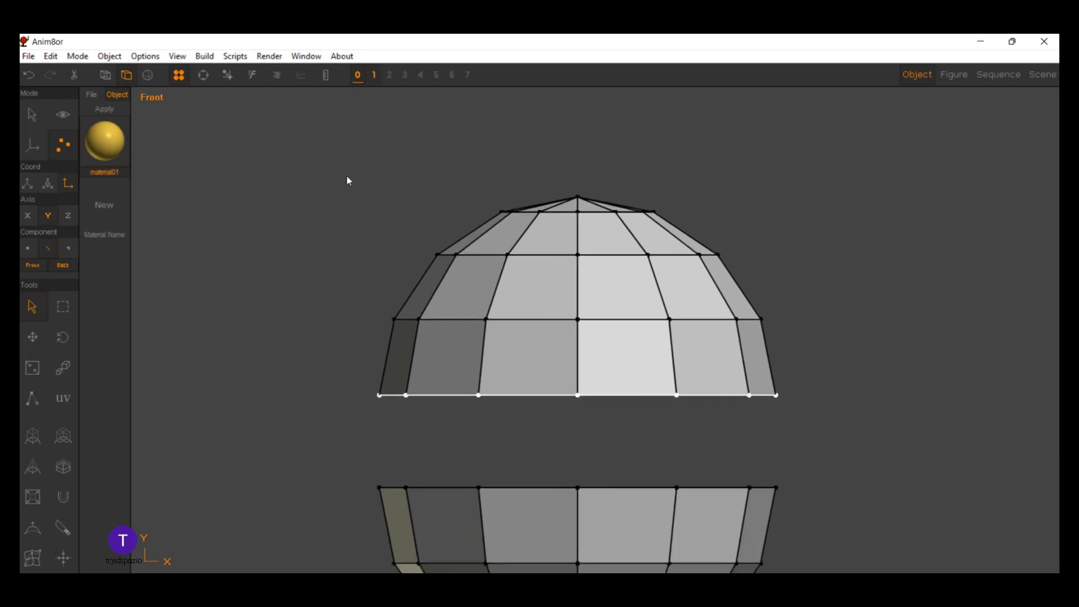
mouse_move(339, 161)
right_mouse_down()
mouse_move(312, 296)
mouse_move(372, 261)
mouse_move(433, 250)
right_mouse_up()
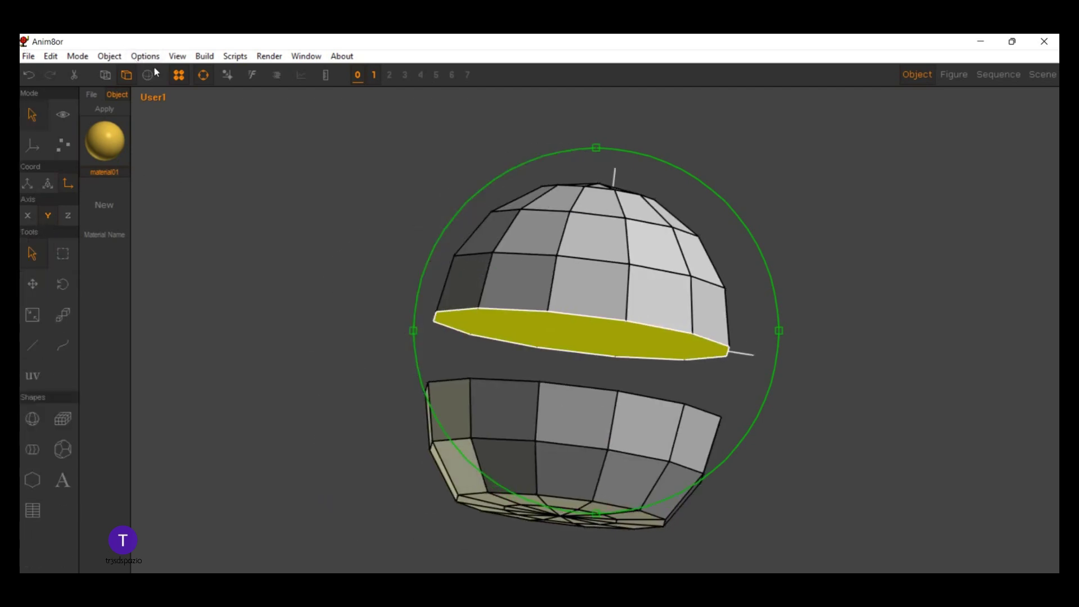
left_click(166, 103)
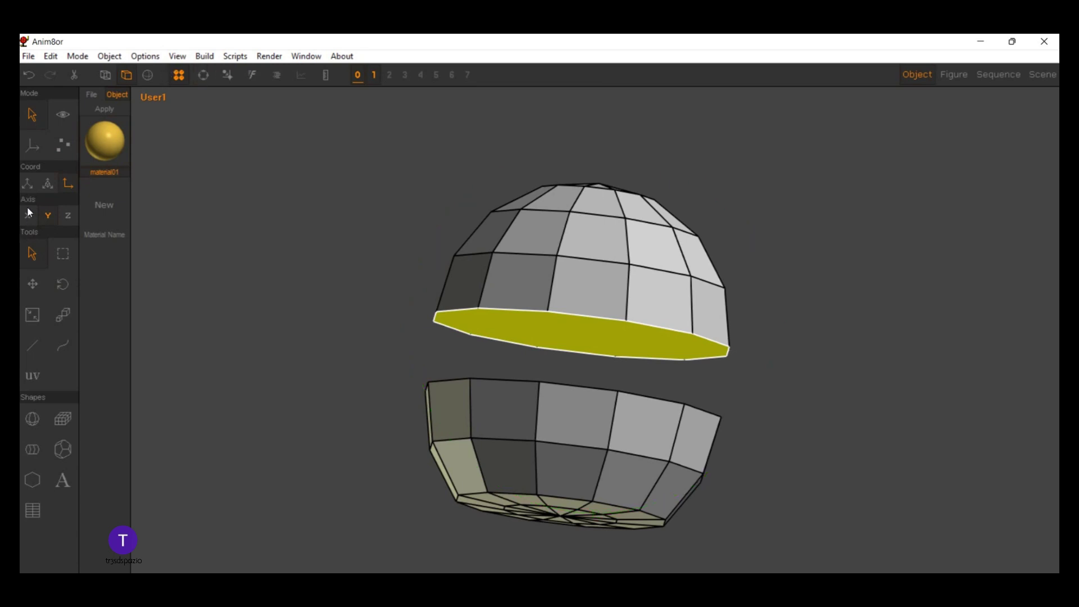
left_click(63, 142)
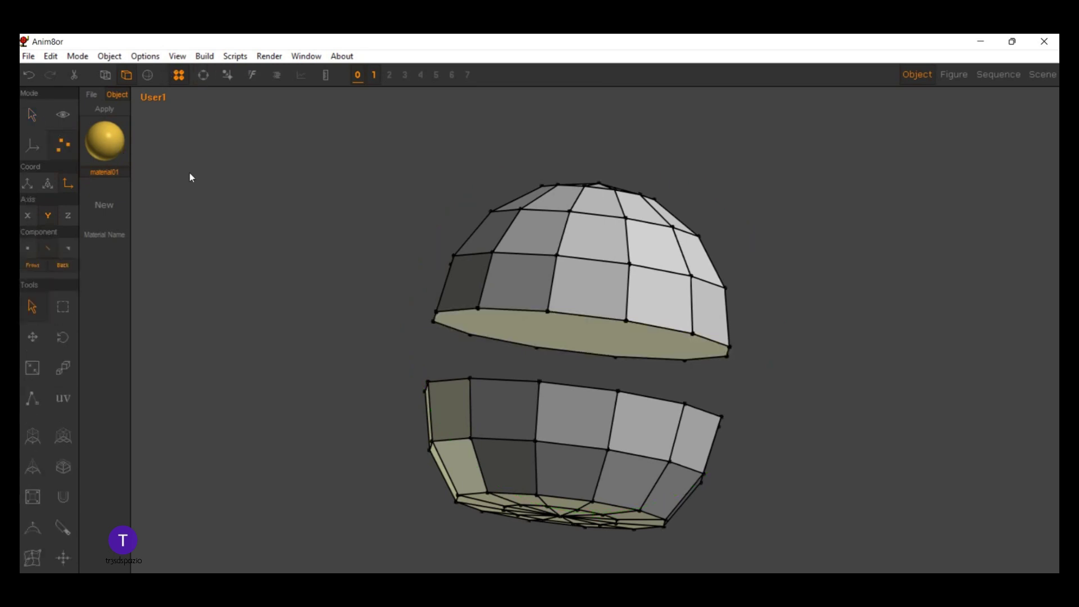
left_click(203, 75)
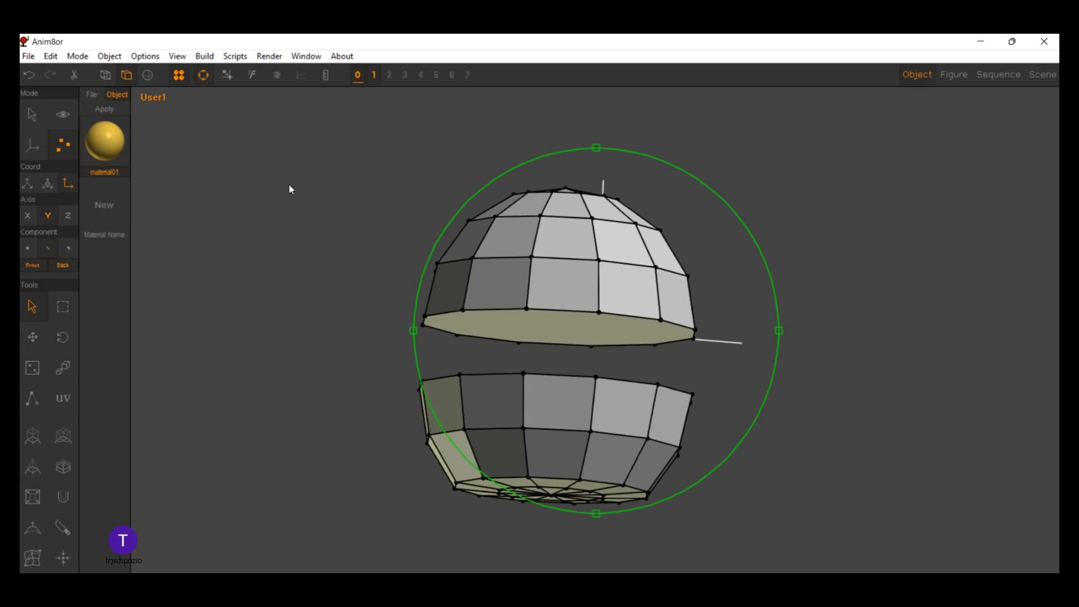
key("f")
mouse_move(315, 190)
left_mouse_down()
mouse_move(407, 221)
mouse_move(279, 169)
left_mouse_up()
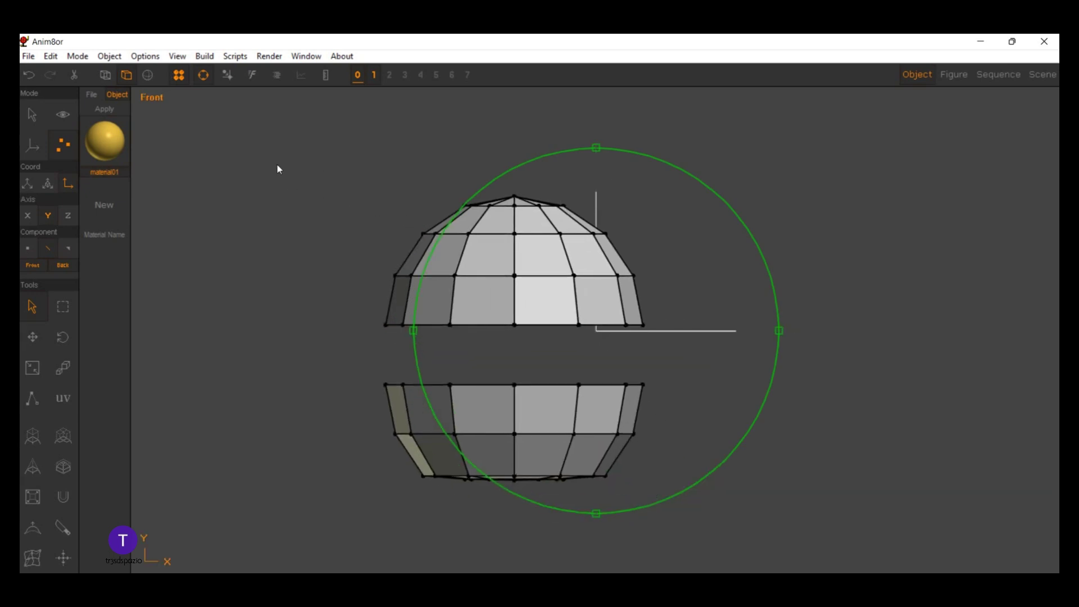
left_click(176, 76)
Step: Box-select every face of the upper half of the split sphere
left_click(67, 247)
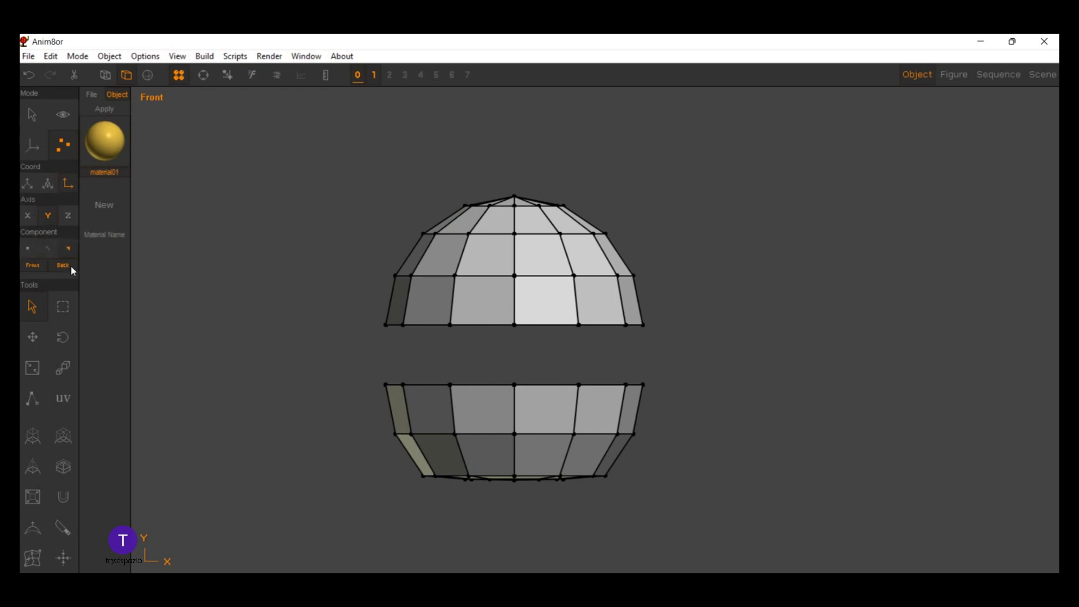
left_click(492, 220)
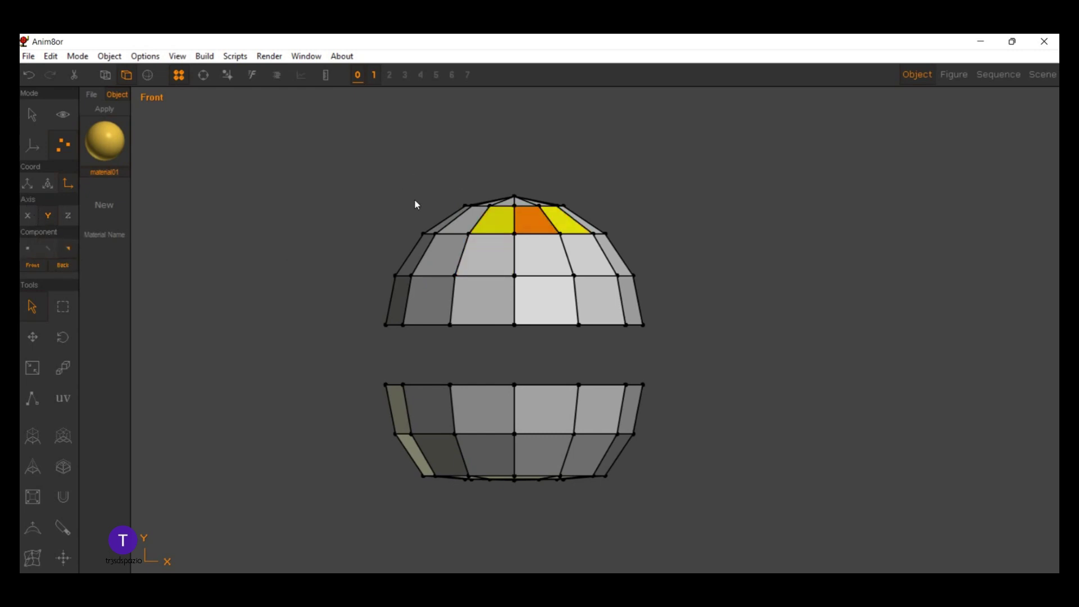
key("d")
left_click_drag(323, 145, 571, 285)
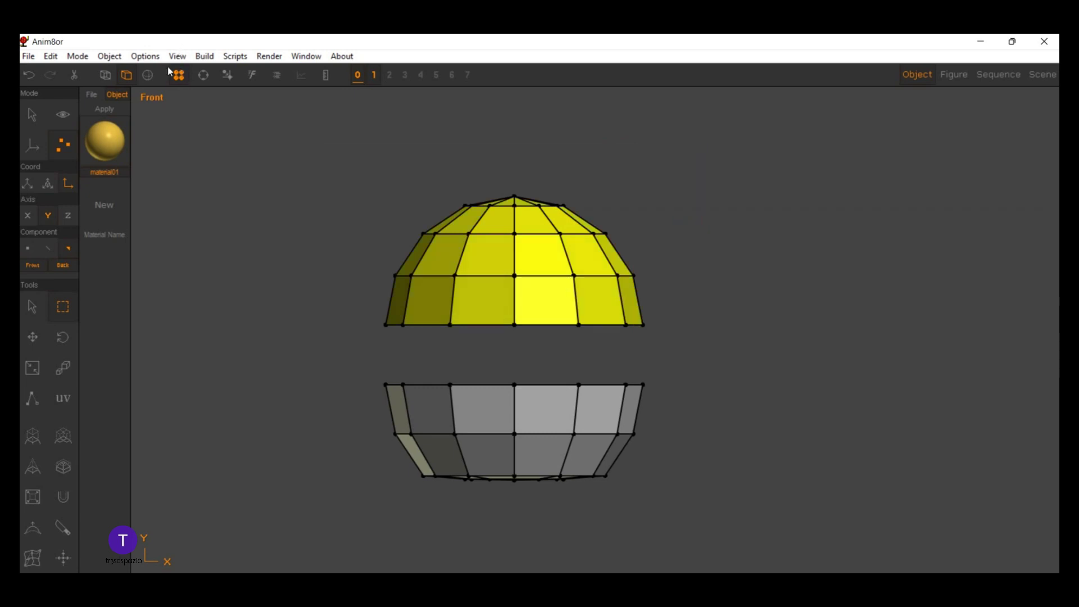
Step: Check the top cap and apply the gold material01 to the upper half
left_click(203, 75)
mouse_move(399, 228)
left_mouse_down()
mouse_move(519, 337)
mouse_move(422, 248)
mouse_move(398, 244)
left_mouse_up()
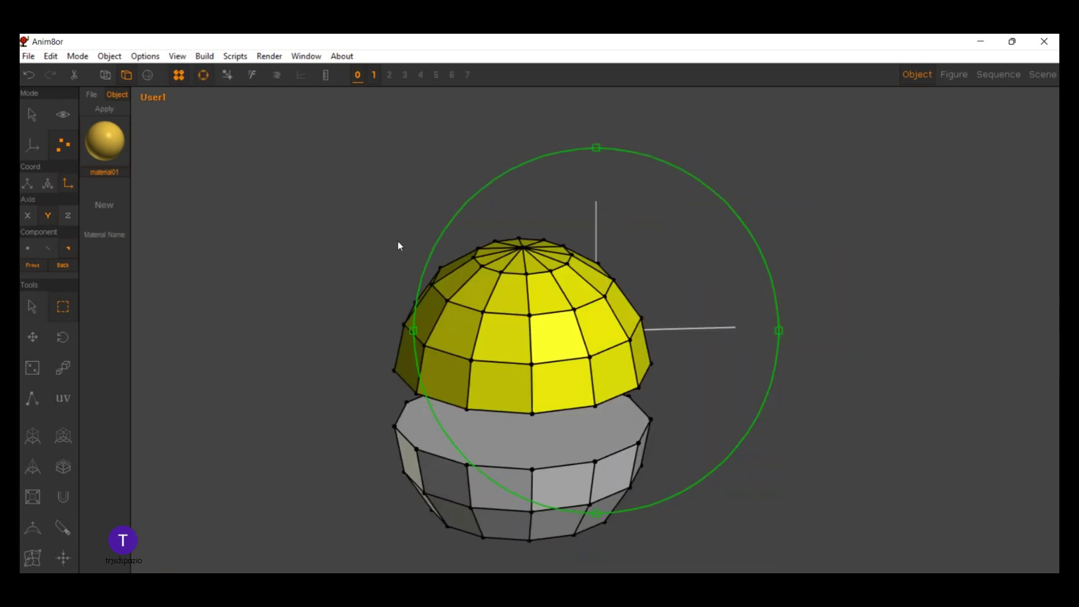
key("f")
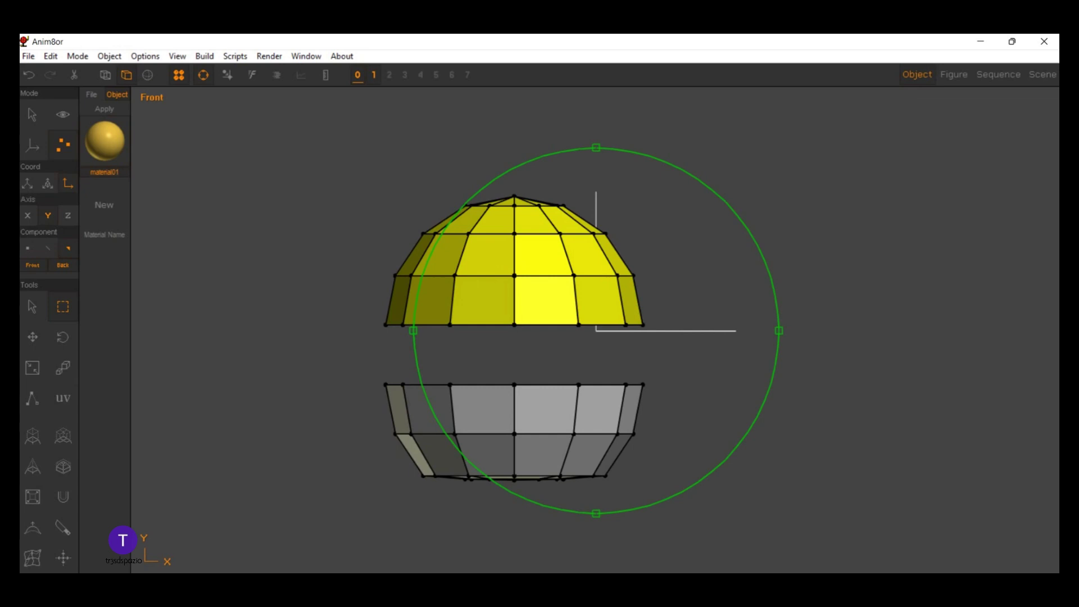
scroll(83, 109, "down", 1)
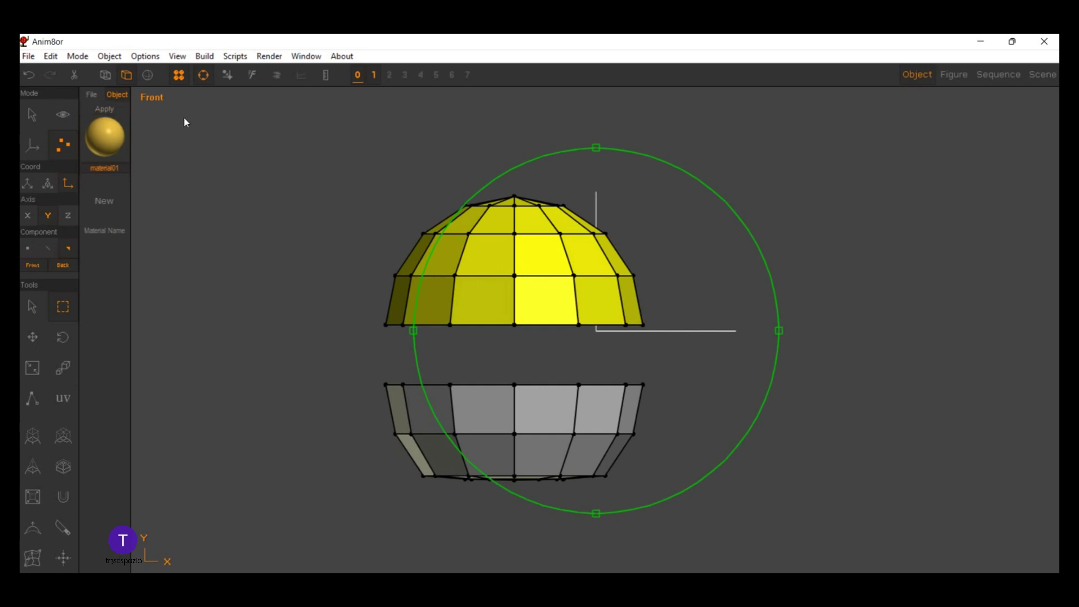
left_click(181, 172)
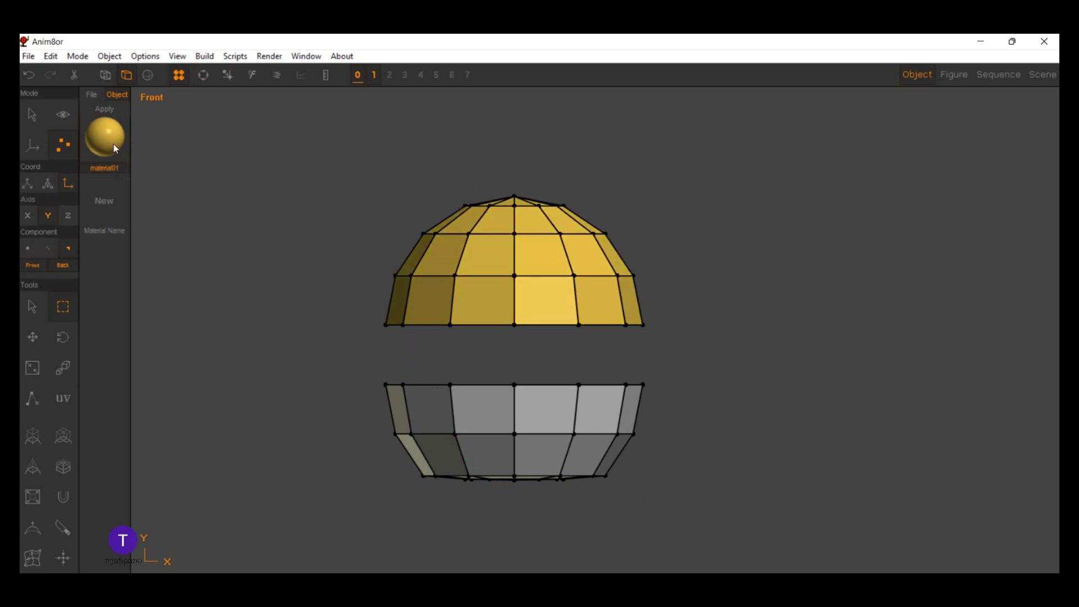
scroll(225, 172, "up", 1)
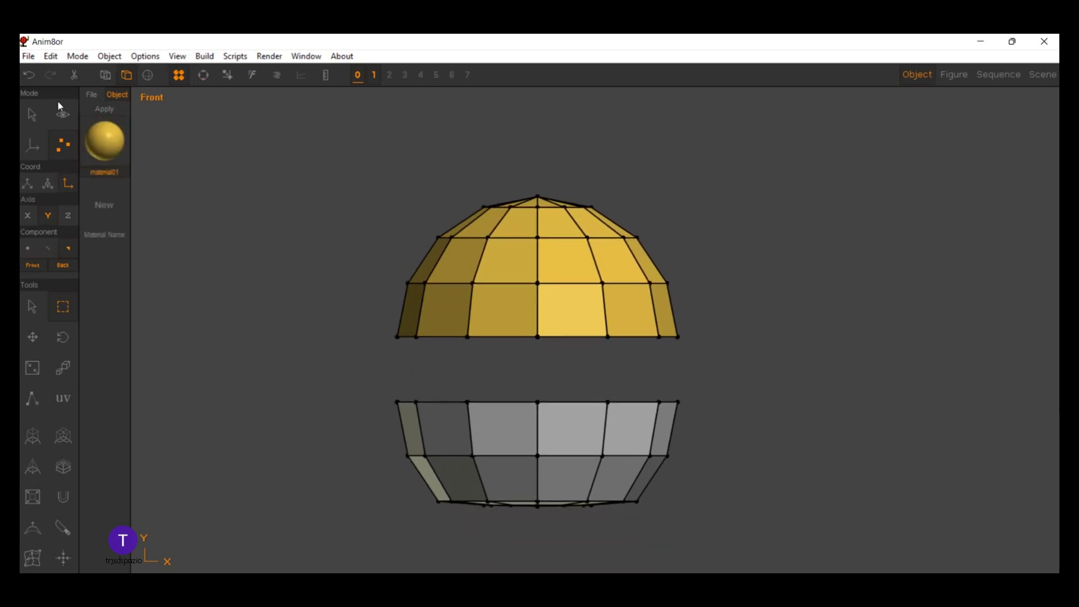
Step: Turn on smooth shading and box-select all faces of the lower half
left_click(147, 75)
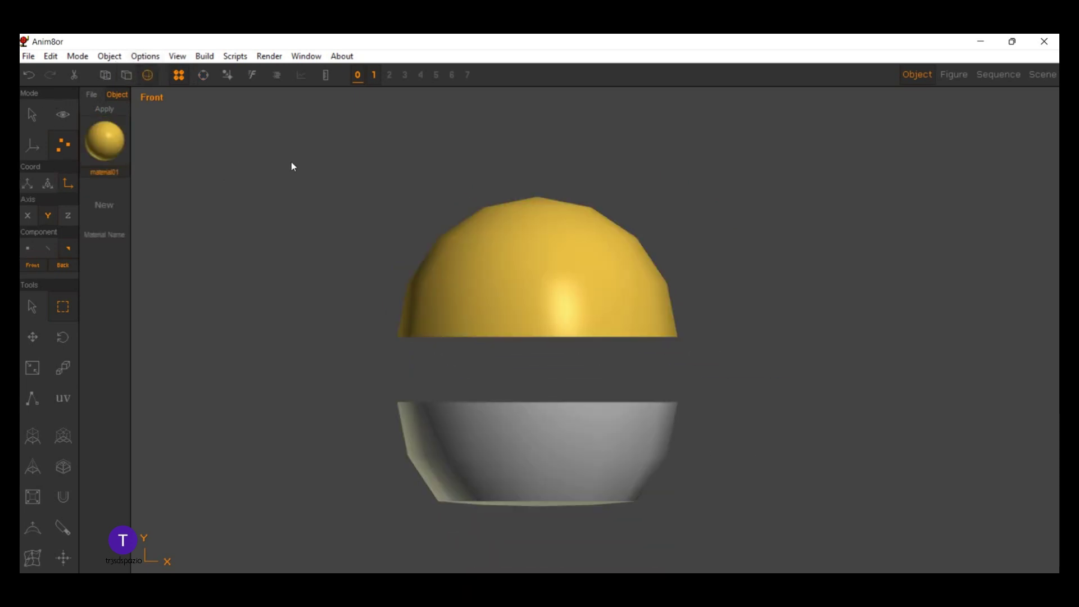
scroll(297, 160, "up", 5)
scroll(344, 187, "down", 5)
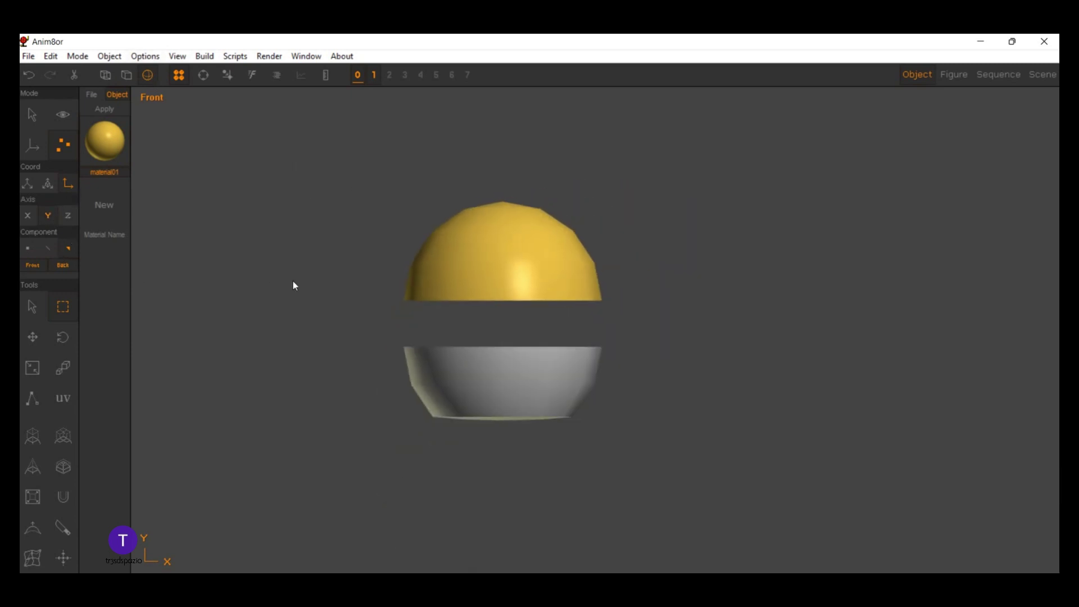
mouse_move(373, 330)
left_mouse_down()
mouse_move(561, 380)
mouse_move(271, 304)
left_mouse_up()
left_click_drag(356, 331, 698, 456)
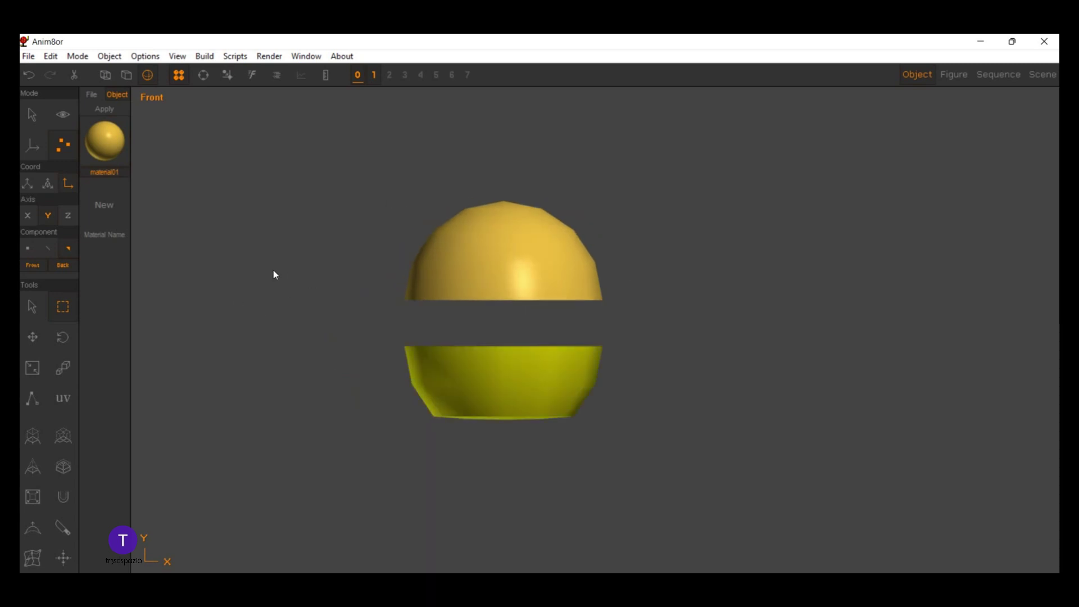
Step: Apply gold material01 to the lower half and switch to Perspective view
left_click(204, 74)
left_click_drag(388, 212, 410, 189)
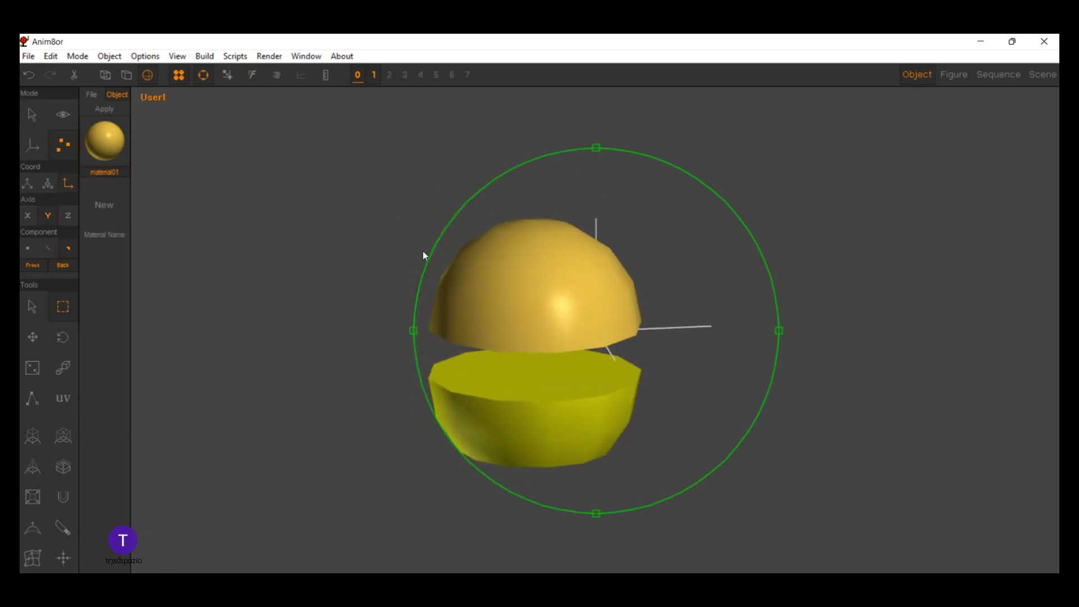
left_click_drag(409, 189, 423, 251)
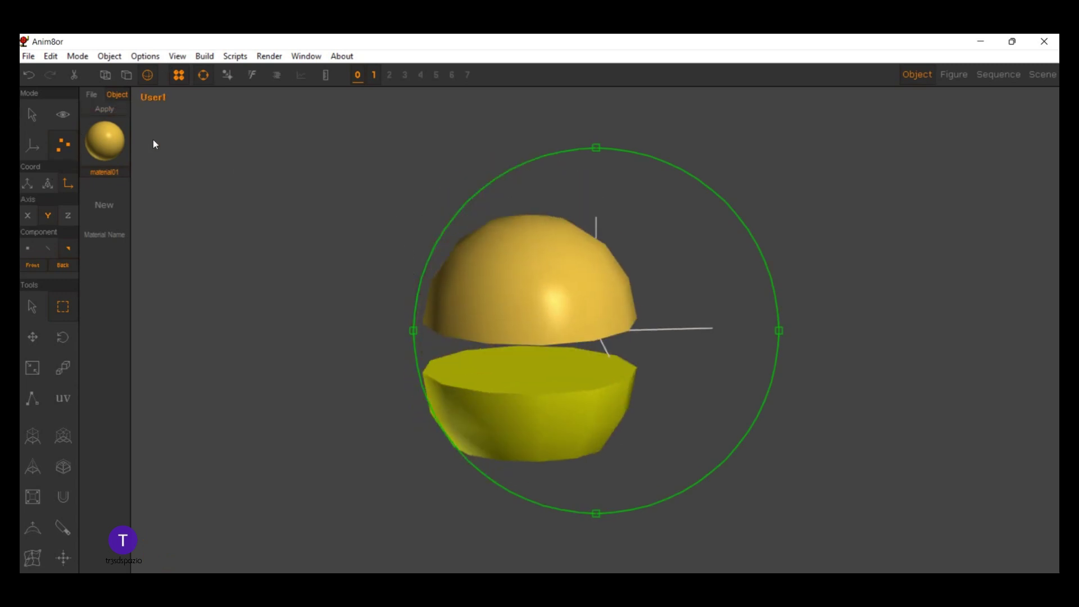
left_click(177, 75)
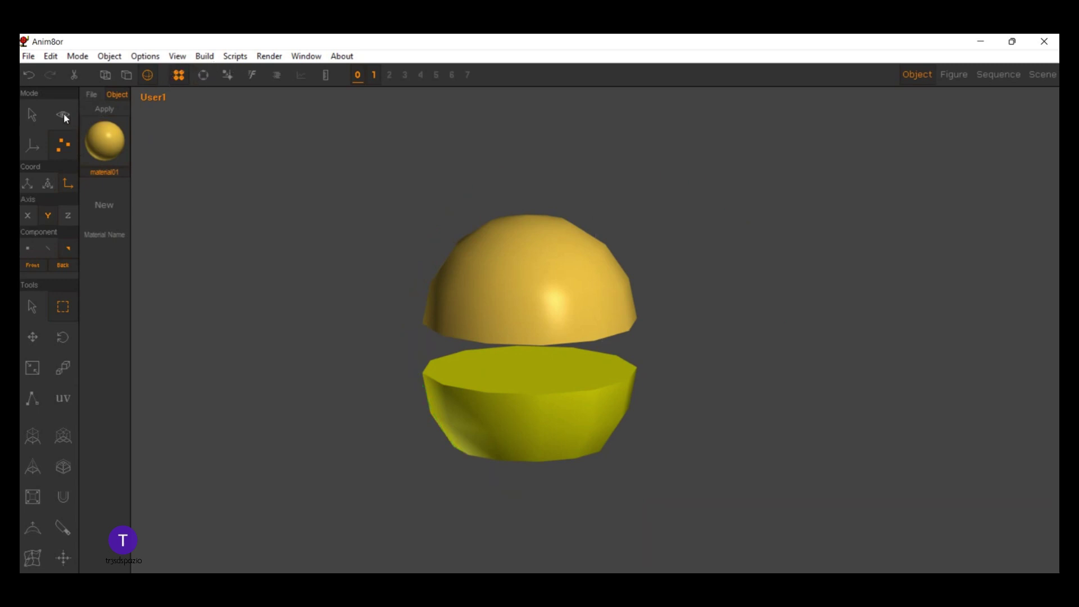
left_click(225, 147)
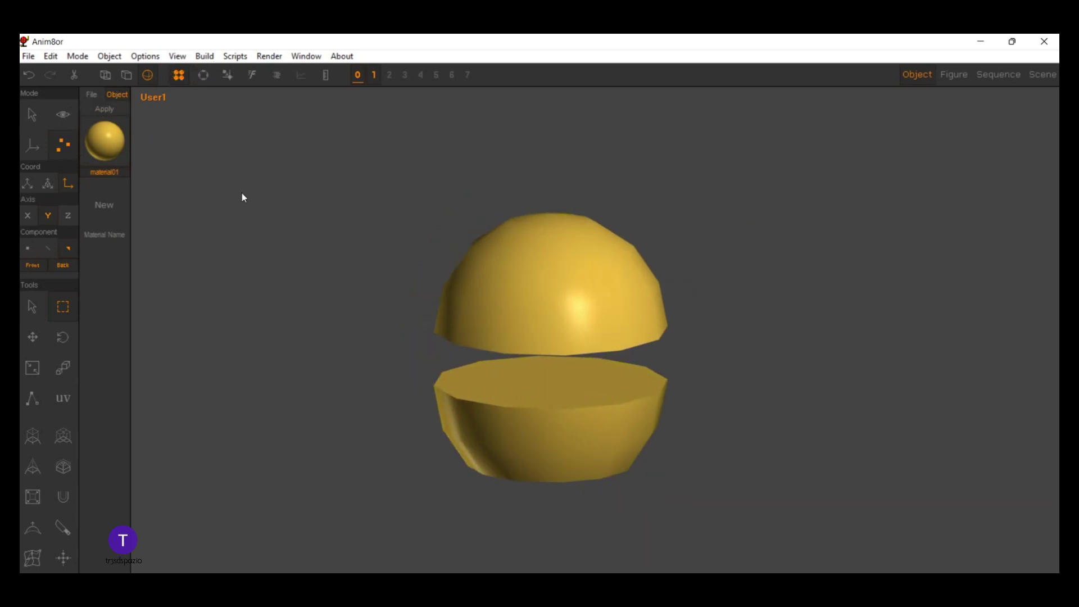
key("p")
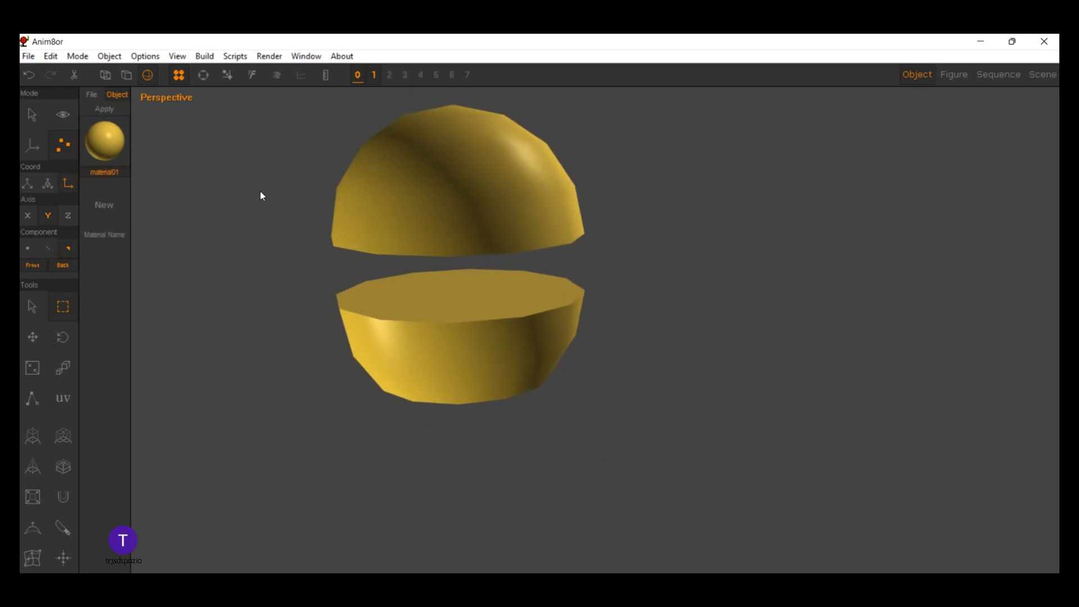
Step: Set the User1 viewport to Front and orbit the Right view
scroll(264, 128, "up", 2)
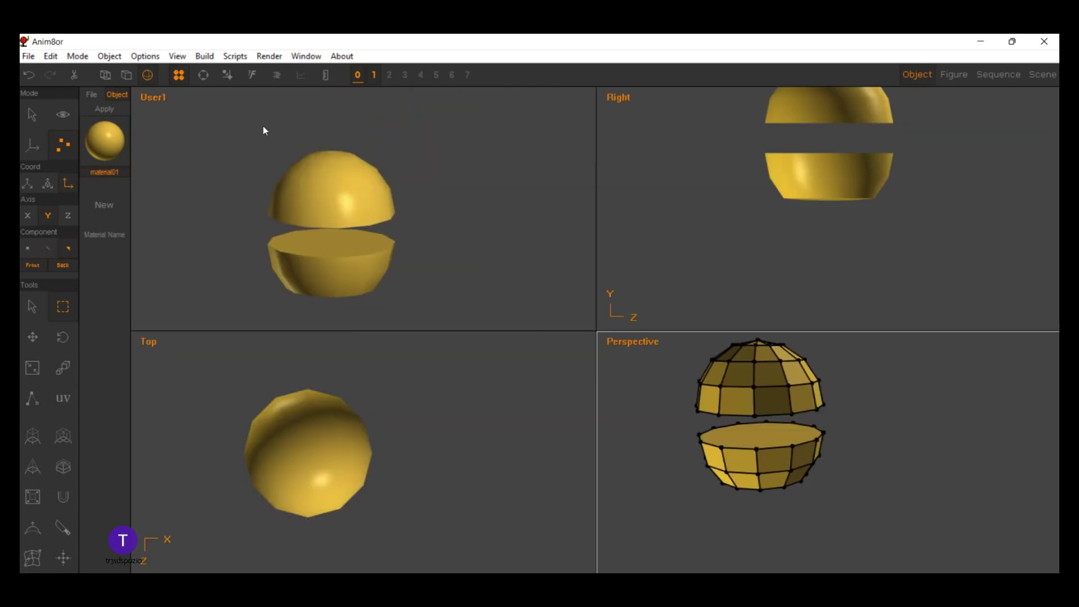
left_click(205, 201)
key("f")
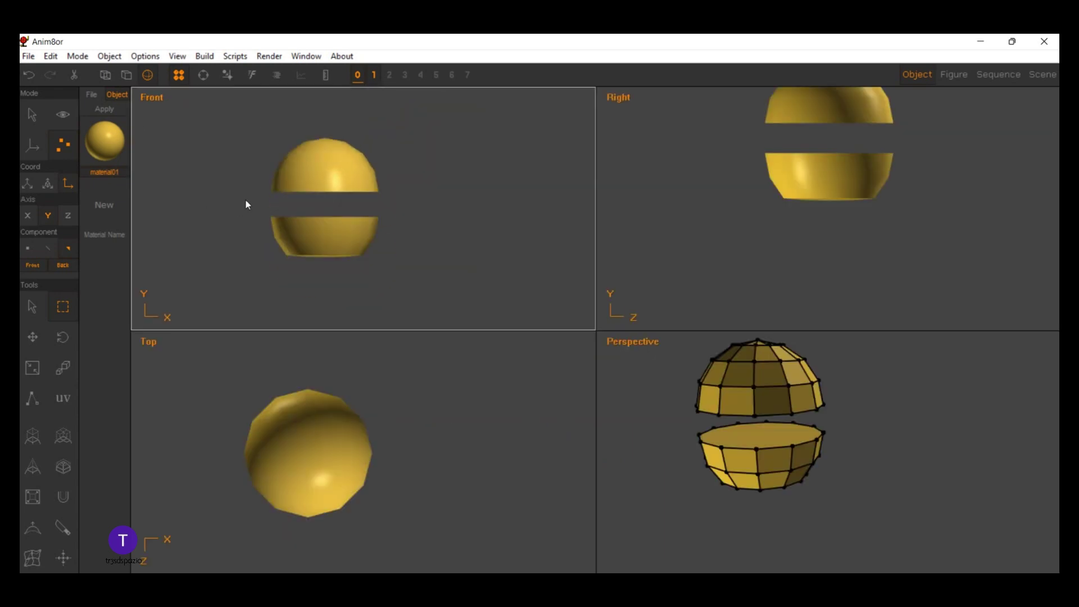
left_click(604, 144)
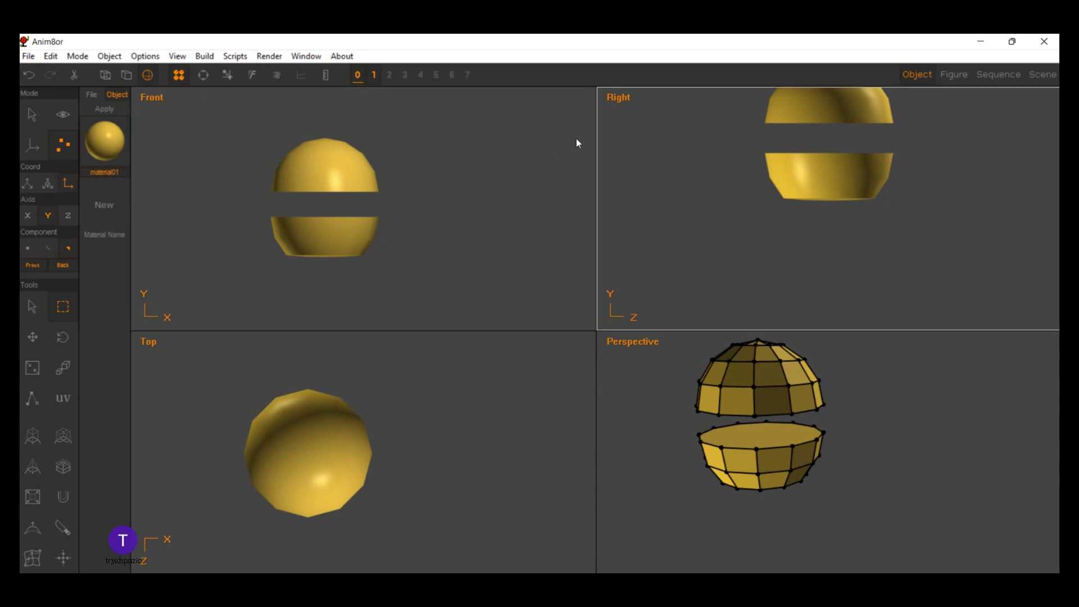
left_click(203, 75)
left_click_drag(679, 169, 676, 224)
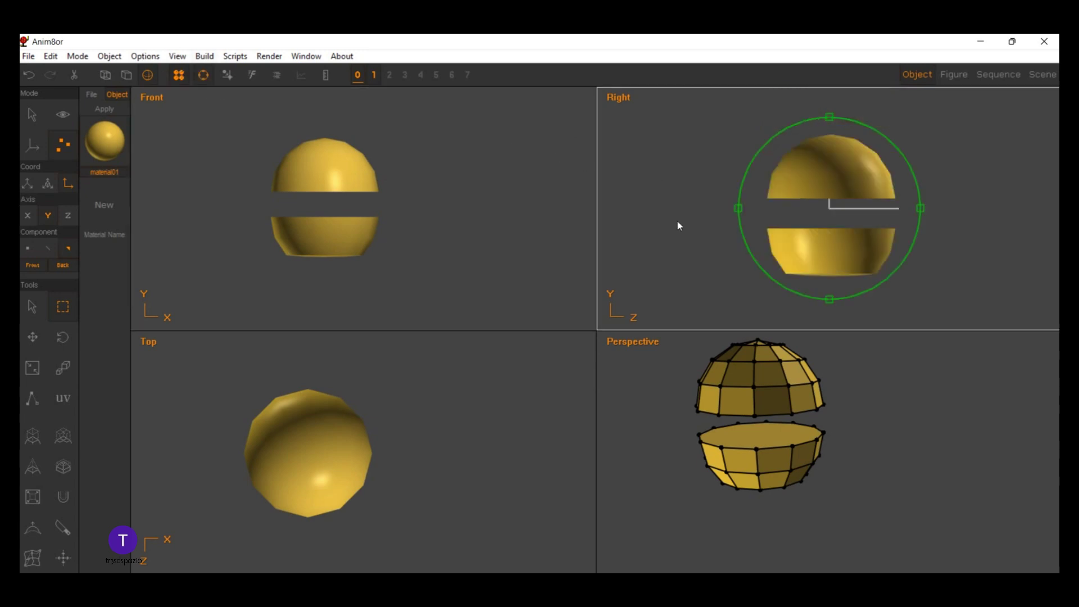
Step: Orbit and smooth-shade the Perspective view, then create new material material02
left_click(677, 389)
mouse_move(675, 386)
left_mouse_down()
mouse_move(649, 372)
mouse_move(657, 291)
mouse_move(647, 360)
mouse_move(554, 356)
left_mouse_up()
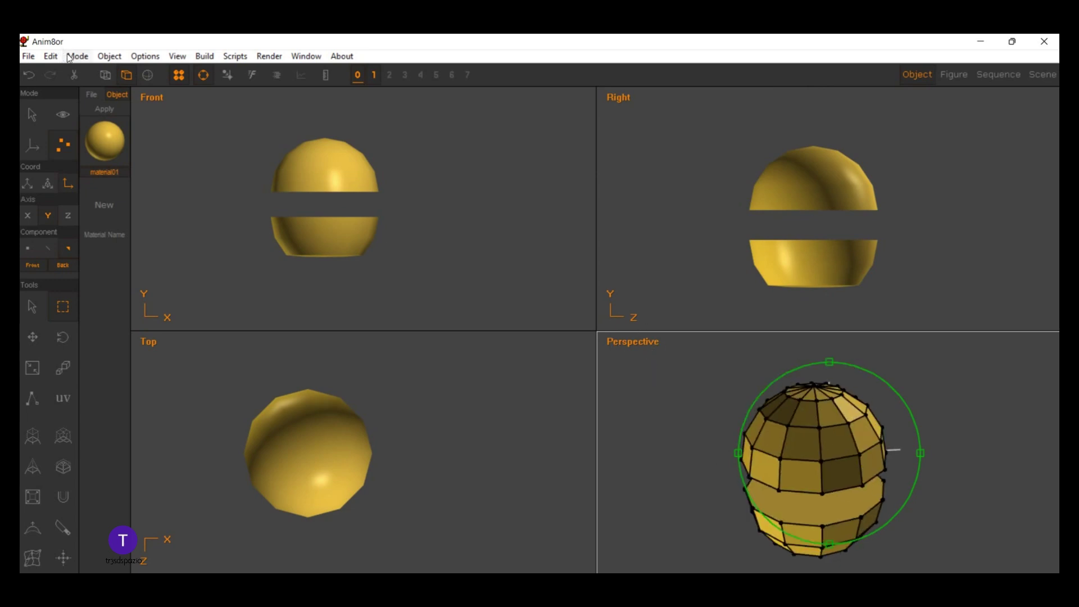
left_click(126, 74)
scroll(597, 267, "up", 1)
scroll(597, 268, "down", 1)
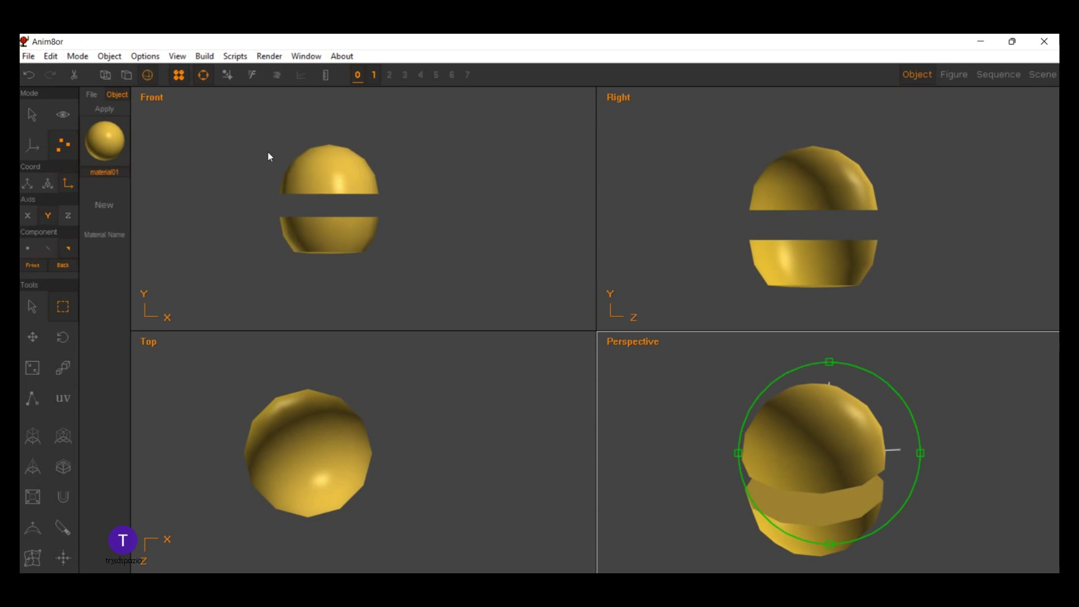
scroll(268, 154, "up", 2)
scroll(265, 154, "down", 1)
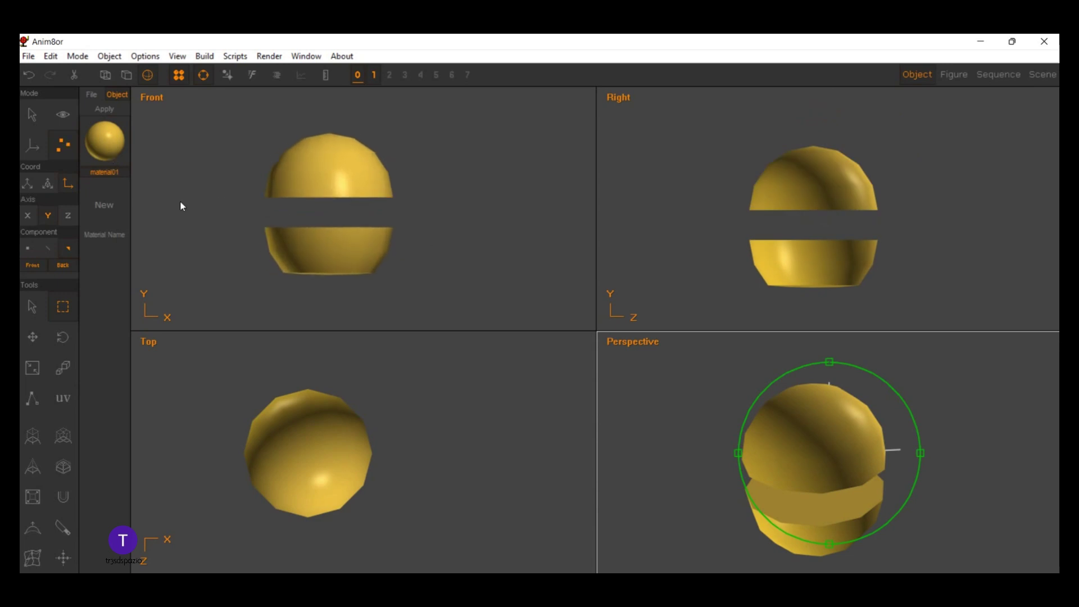
double_click(93, 179)
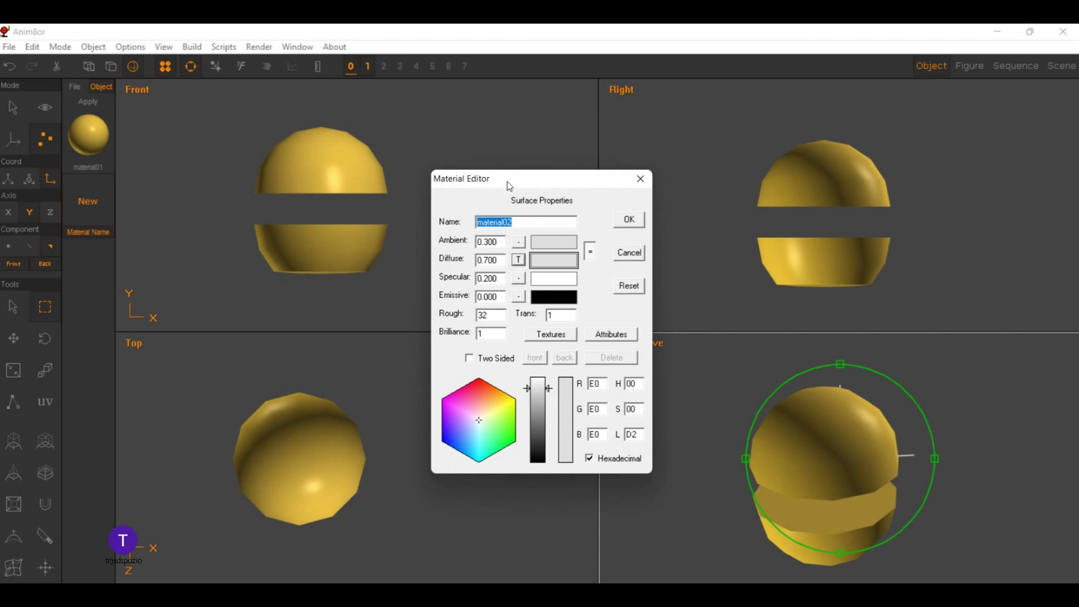
Step: Add textured materials material02 and material03, plus red-textured material04, giving four materials
key("Return")
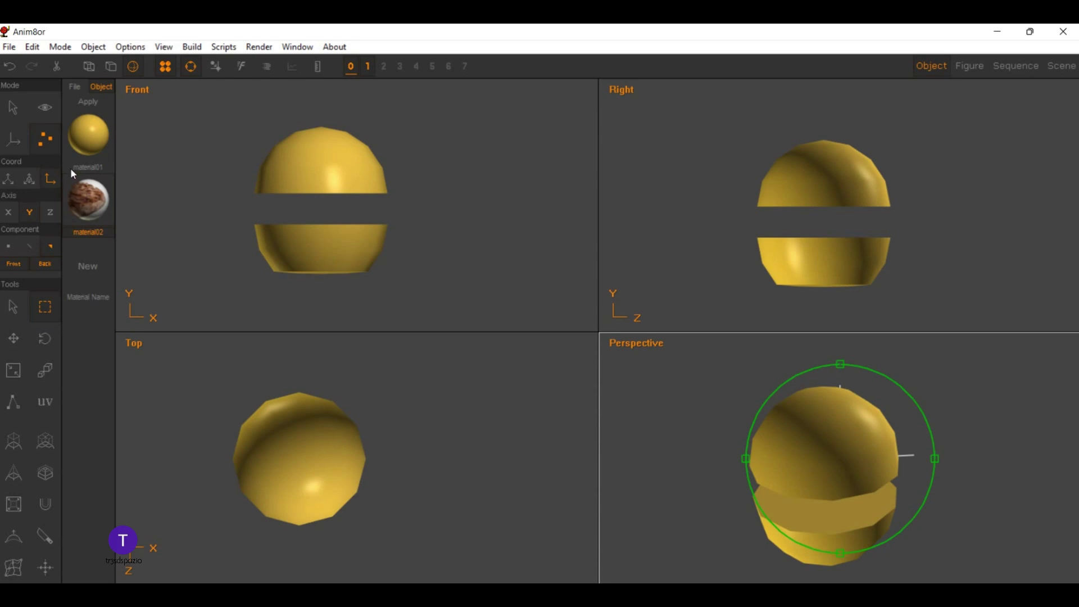
left_click(88, 266)
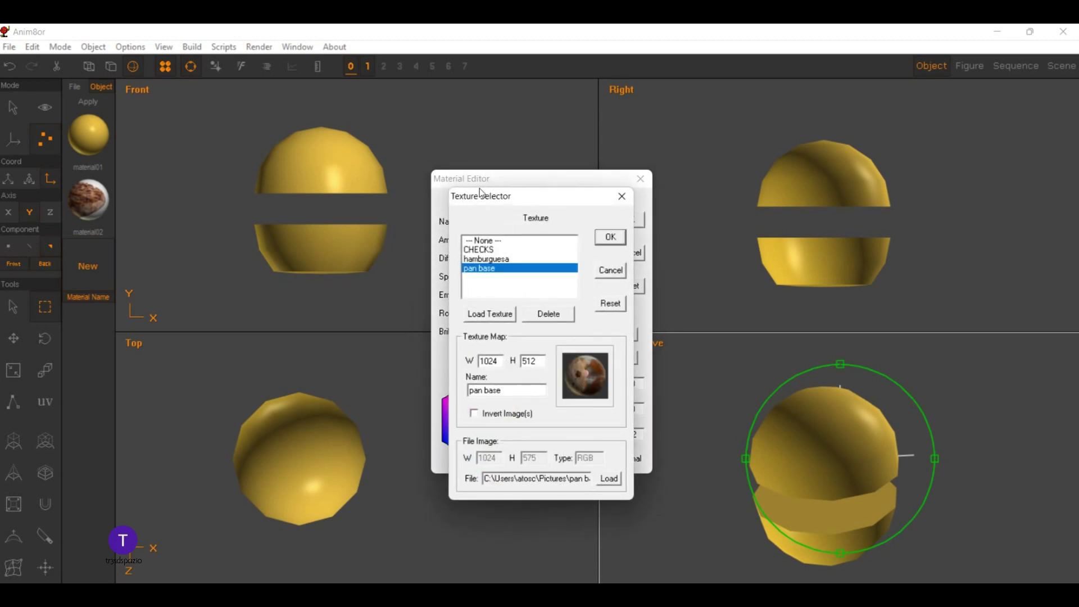
key("Return")
key("Return")
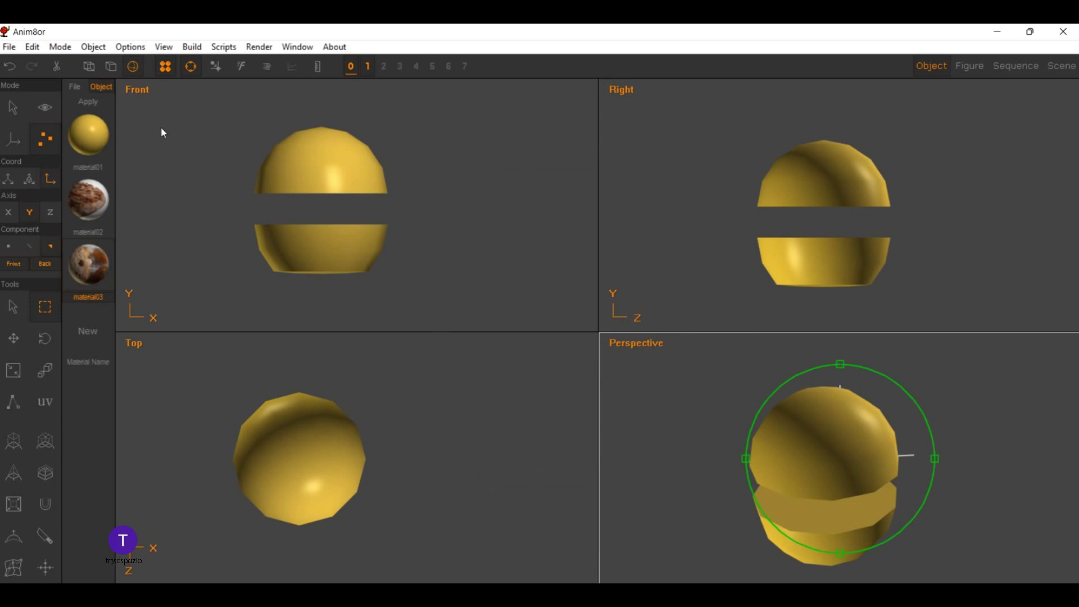
left_click(88, 331)
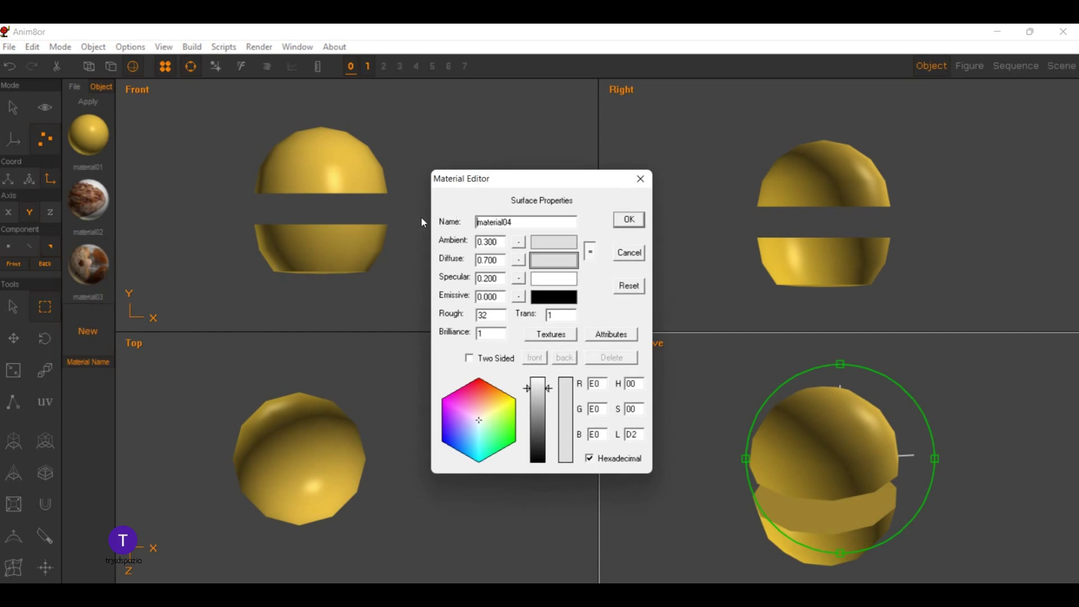
key("Return")
scroll(239, 164, "up", 2)
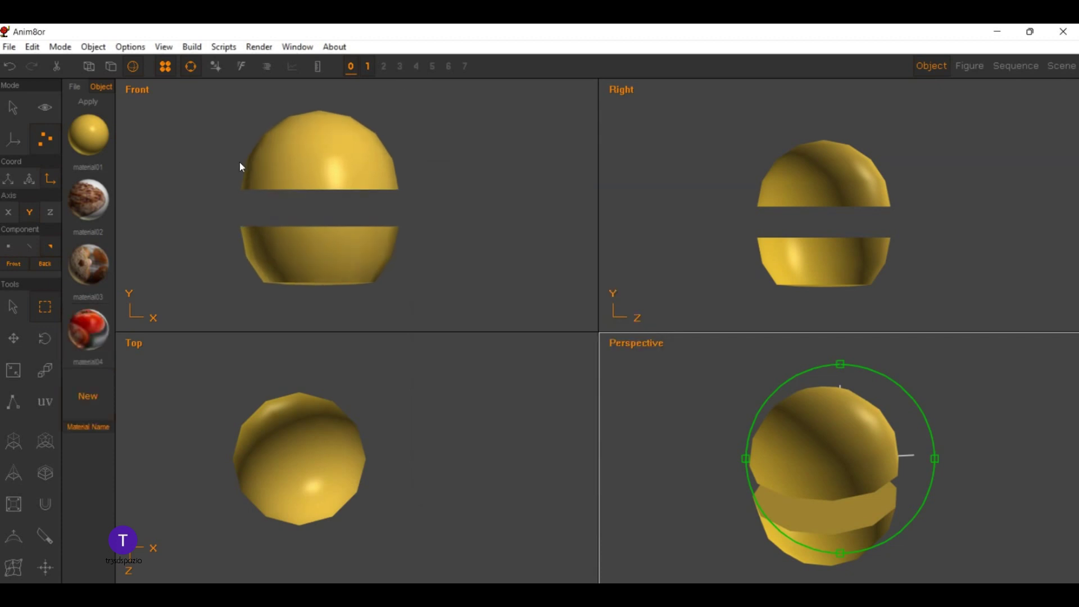
scroll(239, 163, "up", 2)
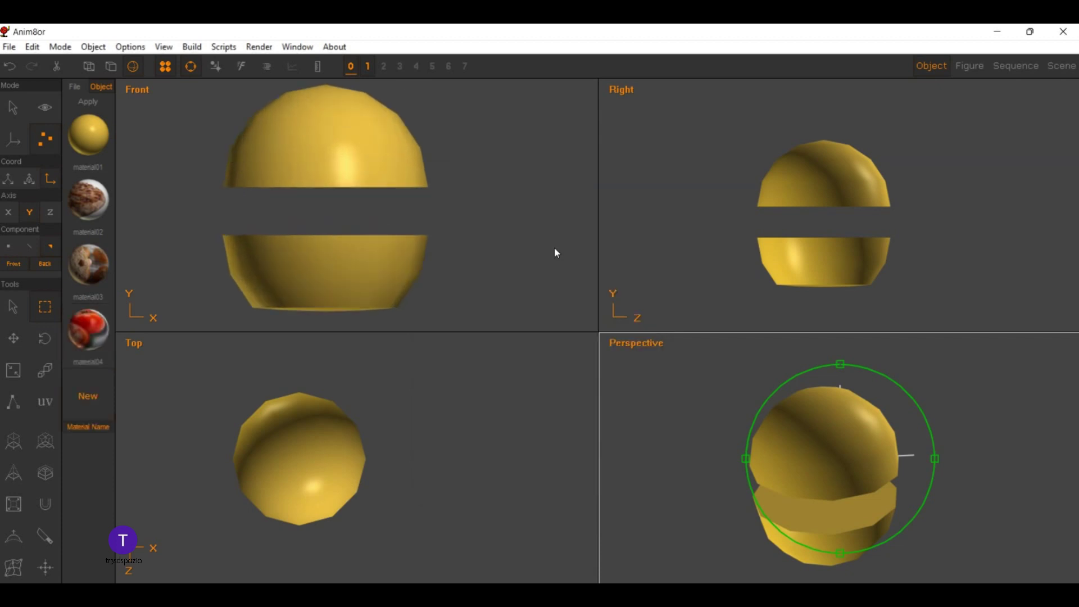
Step: Hide the upper bun half and maximize the Perspective view with mesh edges shown
left_click(291, 65)
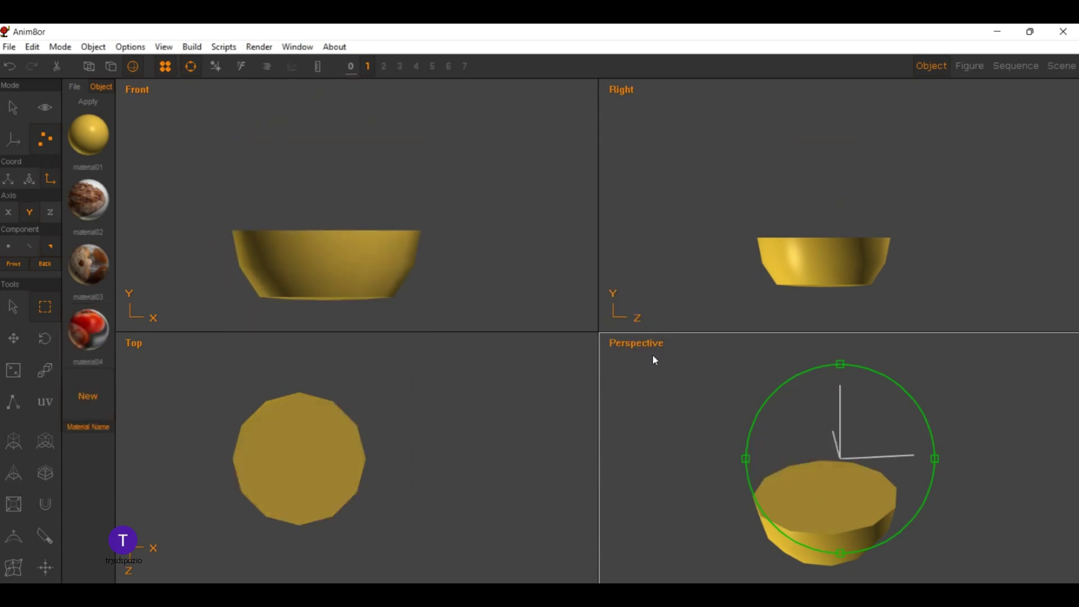
left_click_drag(654, 359, 630, 389)
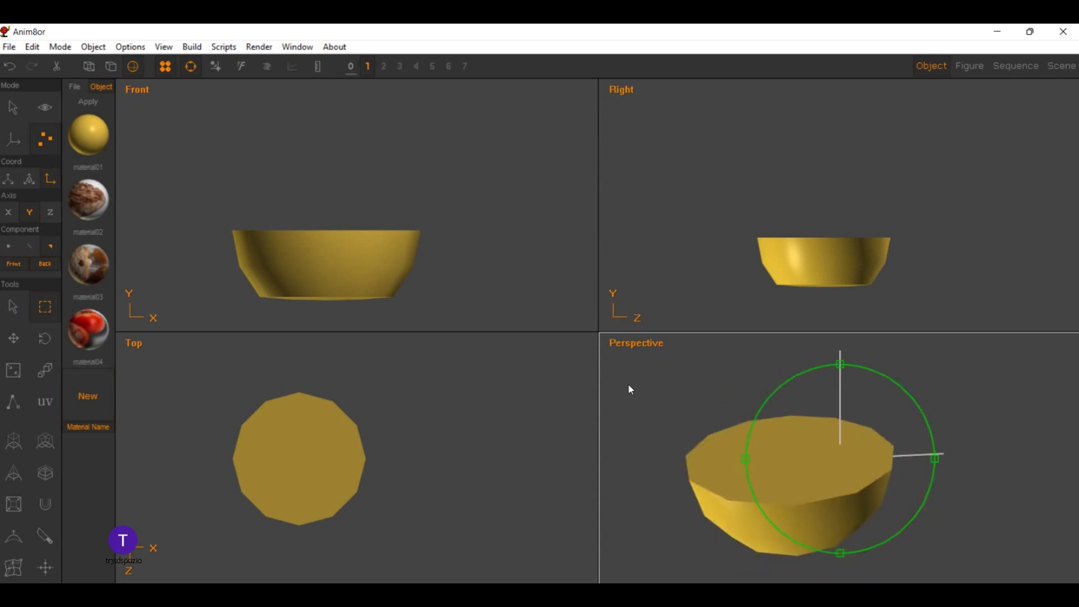
left_click(636, 343)
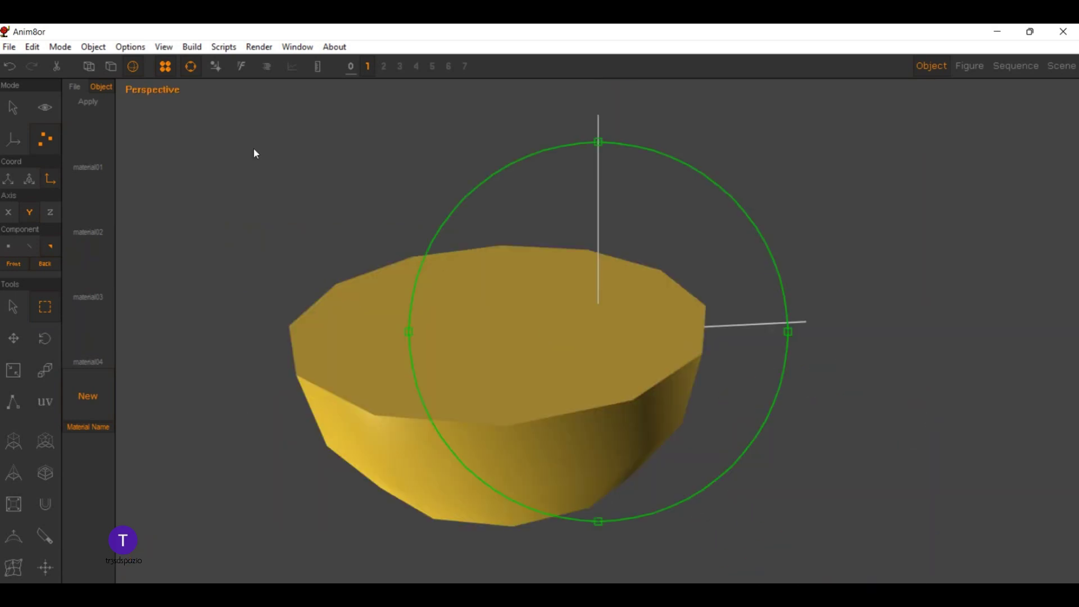
left_click(90, 67)
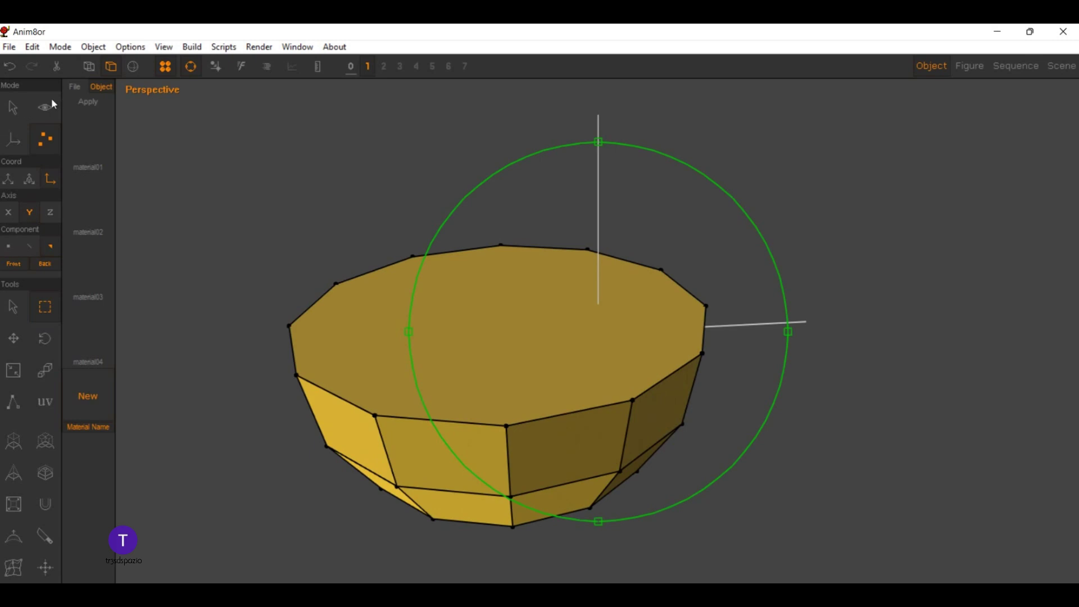
Step: Select the lower half's flat top face, then return to object mode
left_click(13, 306)
left_click(481, 300)
left_click(430, 262)
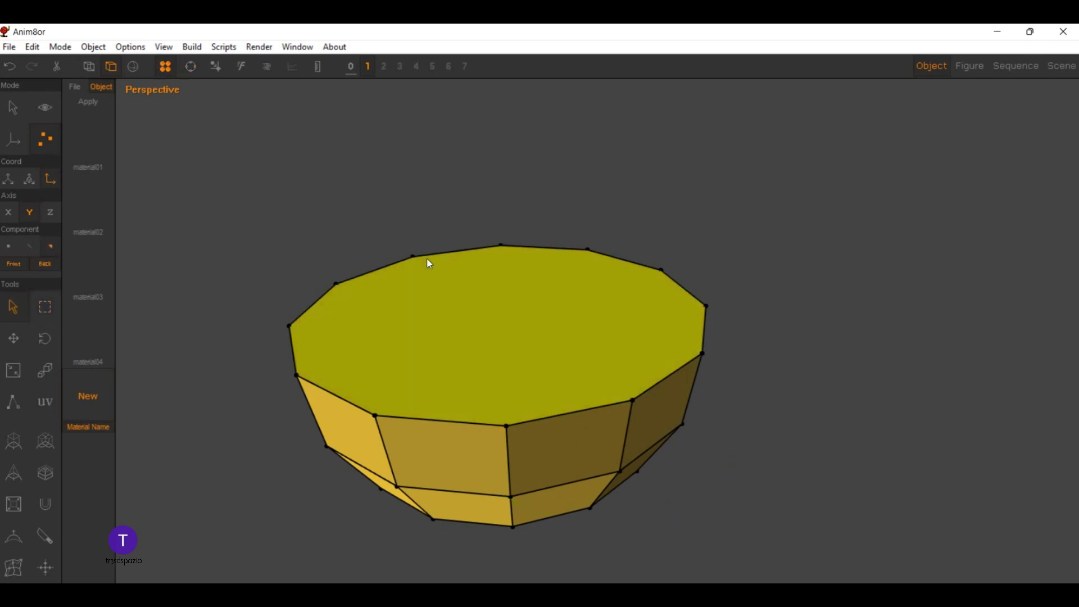
left_click(354, 289)
left_click(13, 107)
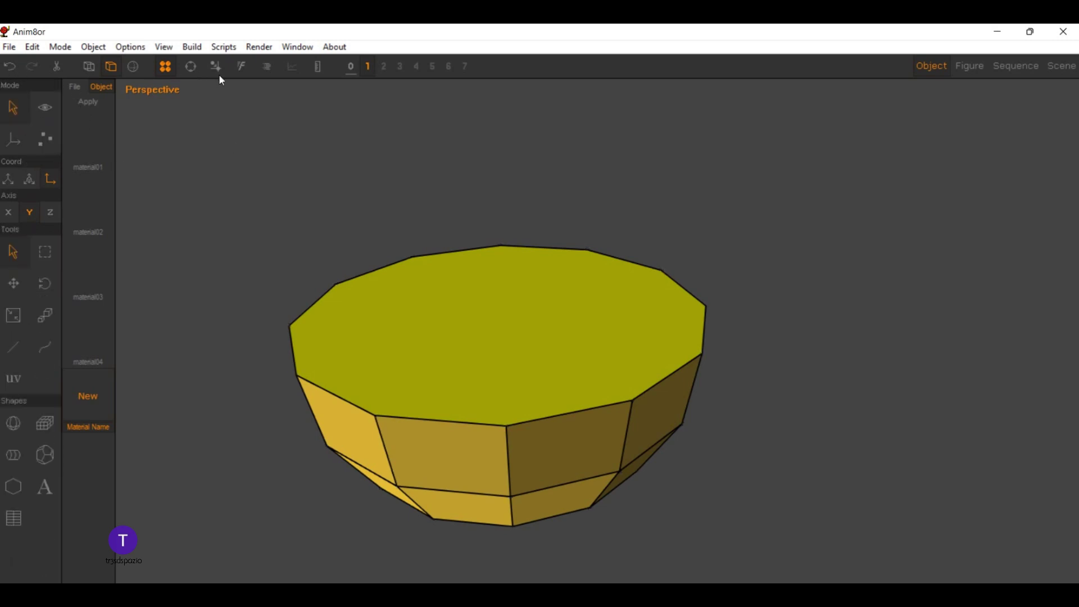
Step: Rotate the lower bun half slightly around its vertical axis
left_click(191, 65)
left_click_drag(323, 206, 350, 210)
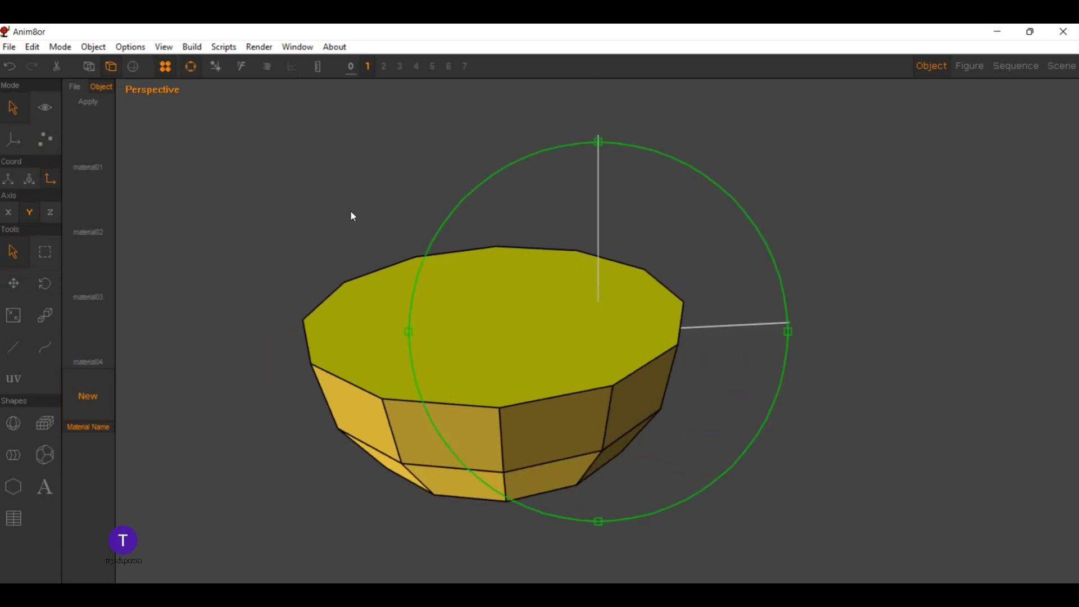
mouse_move(387, 290)
left_mouse_down()
mouse_move(530, 298)
mouse_move(241, 169)
left_mouse_up()
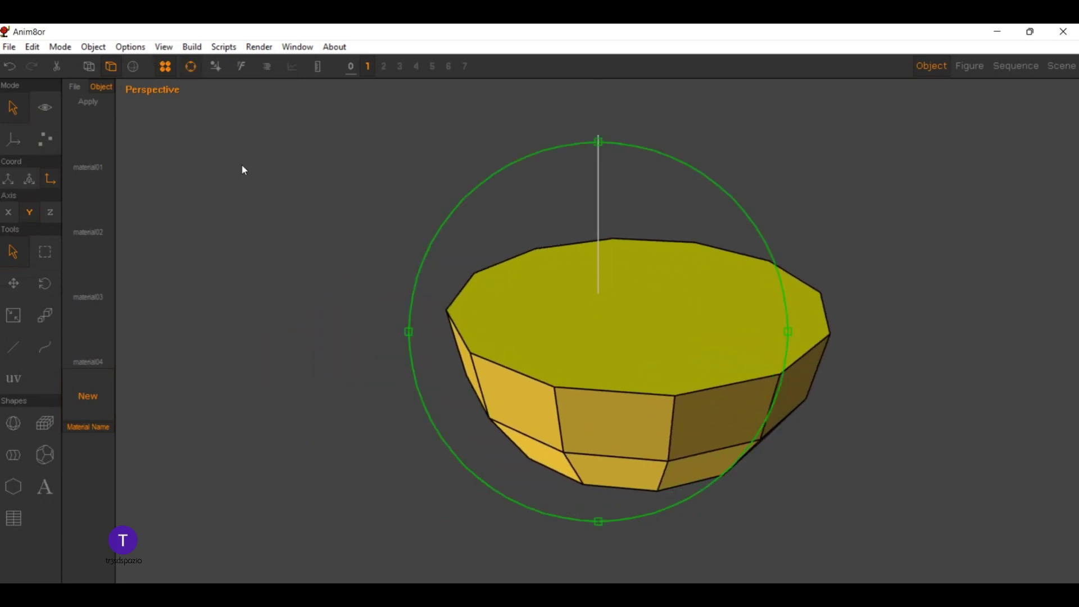
left_click(112, 72)
Step: Return to four views, briefly show the upper bun half, then hide it again
left_click(115, 91)
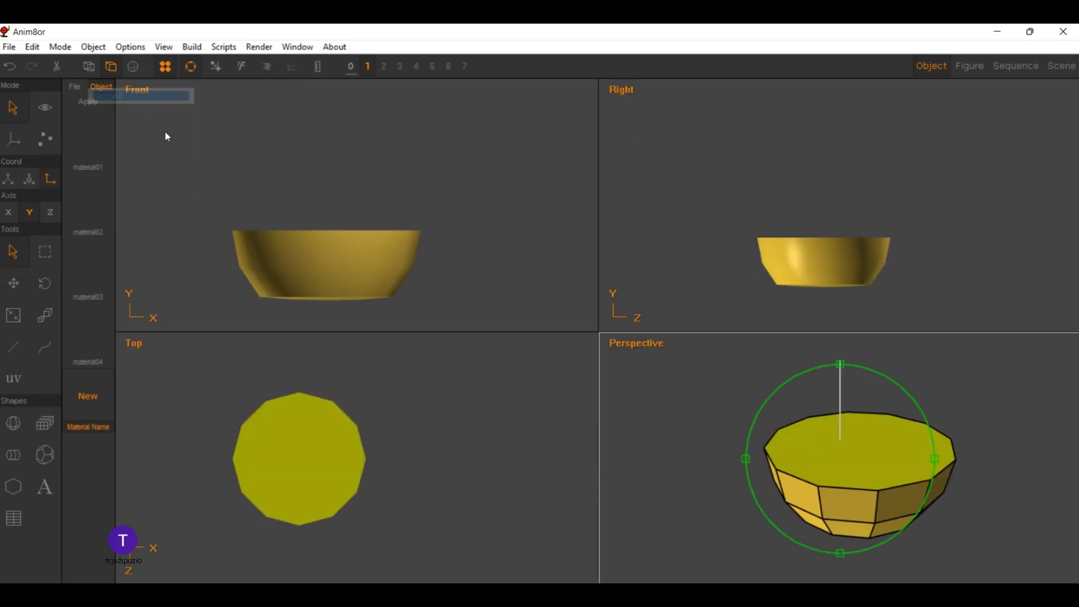
left_click(312, 66)
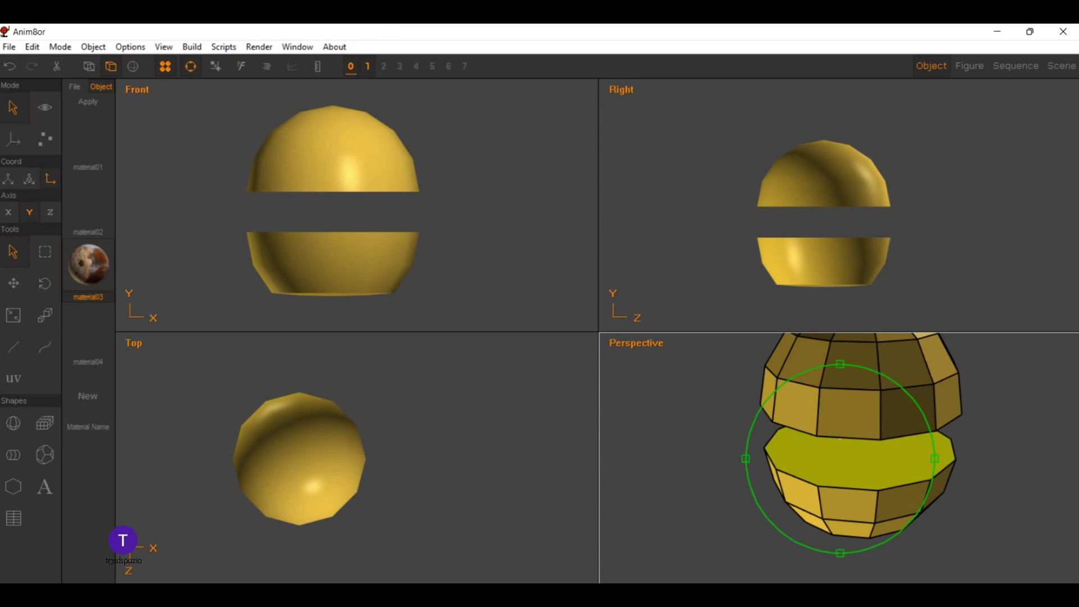
key("Delete")
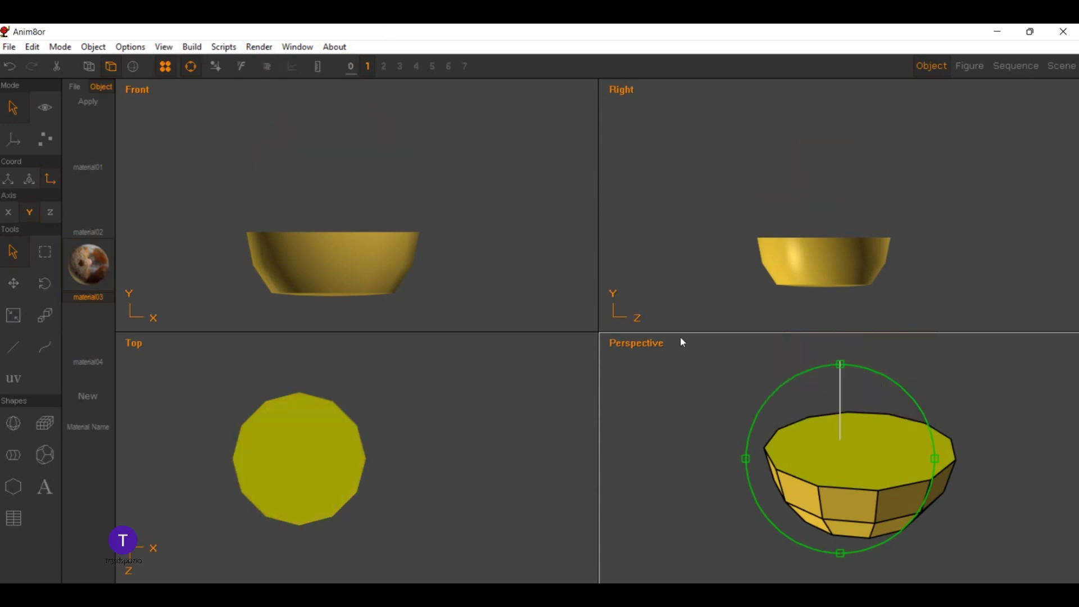
scroll(220, 389, "up", 2)
scroll(133, 429, "up", 2)
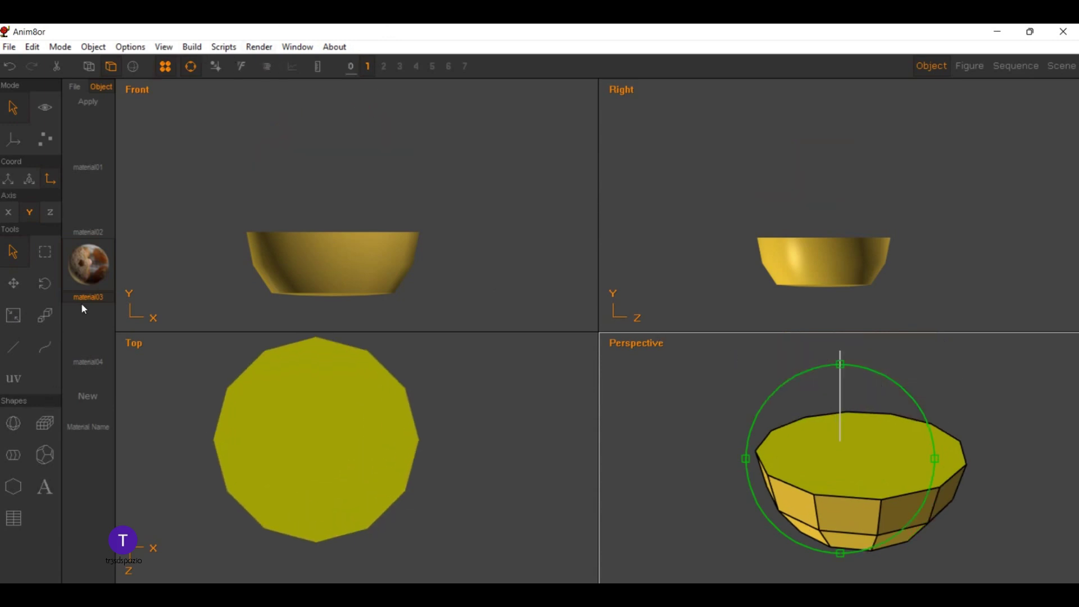
Step: Select the lower bun half in the Top view and enter Point Edit mode
left_click(140, 340)
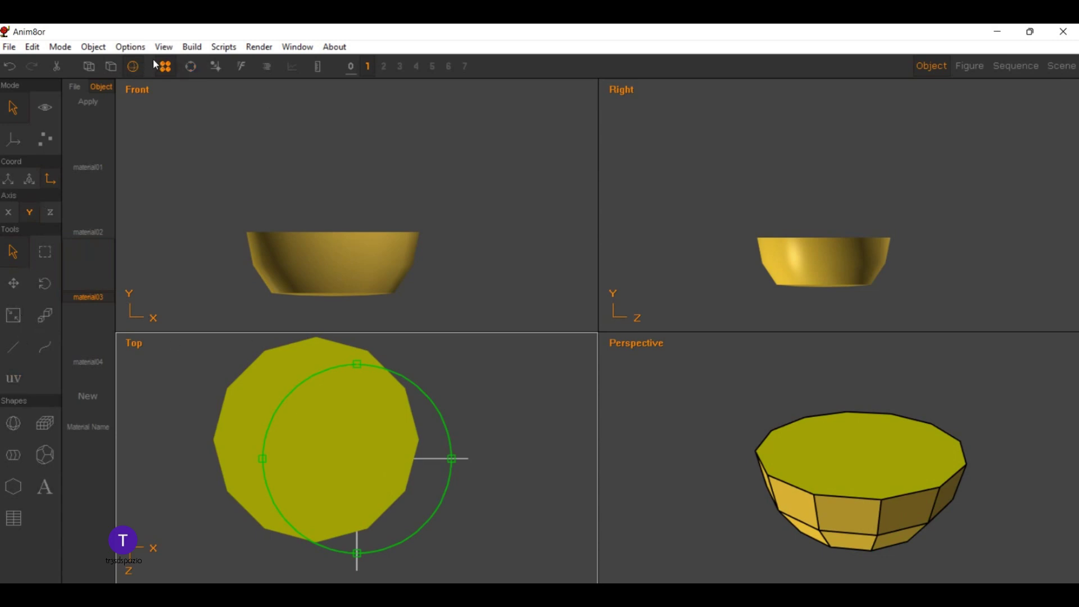
left_click(233, 413)
left_click(233, 354)
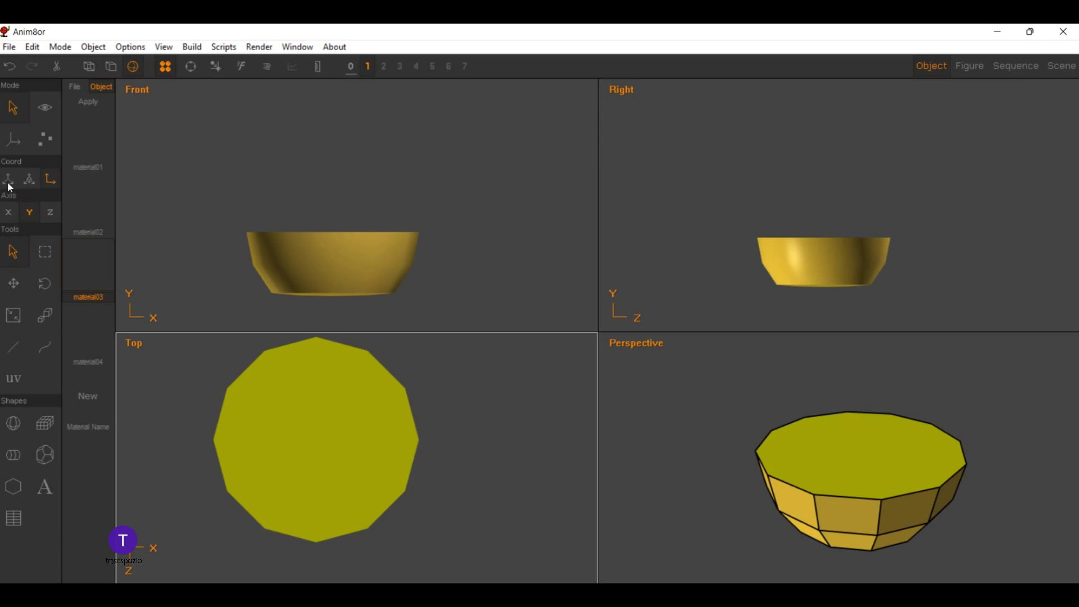
left_click(257, 345)
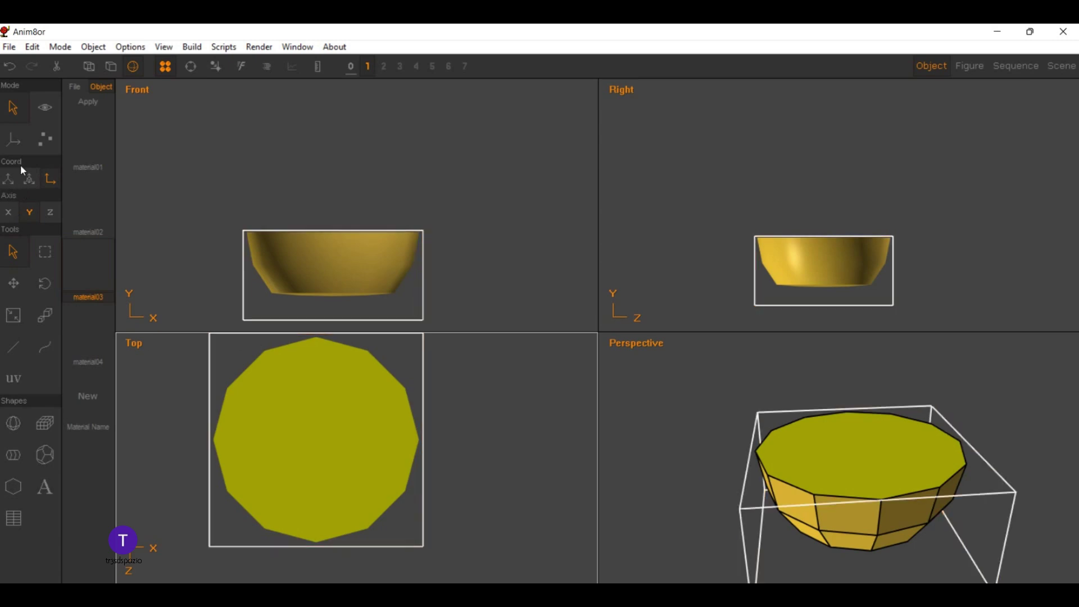
left_click(45, 139)
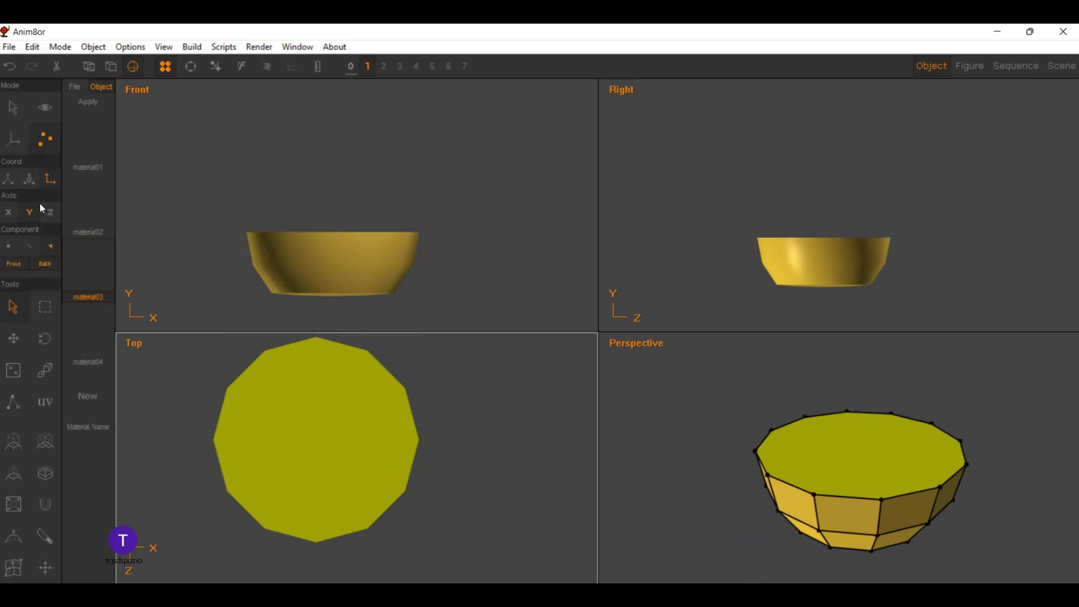
Step: Texture PAN BASE's top face with material03, enlarging the projection to fill the face
left_click(235, 370)
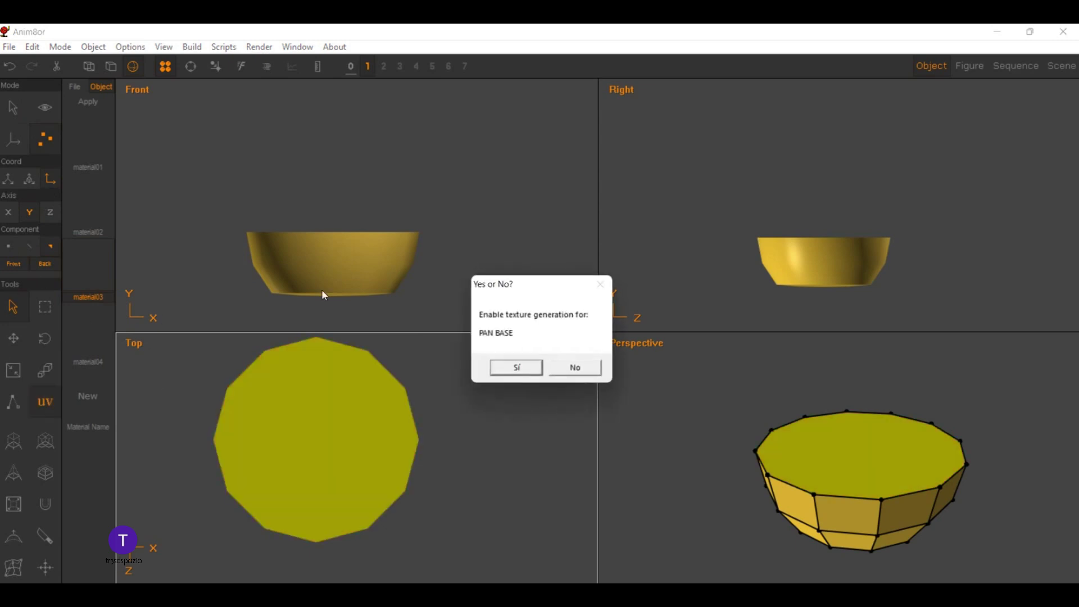
key("Return")
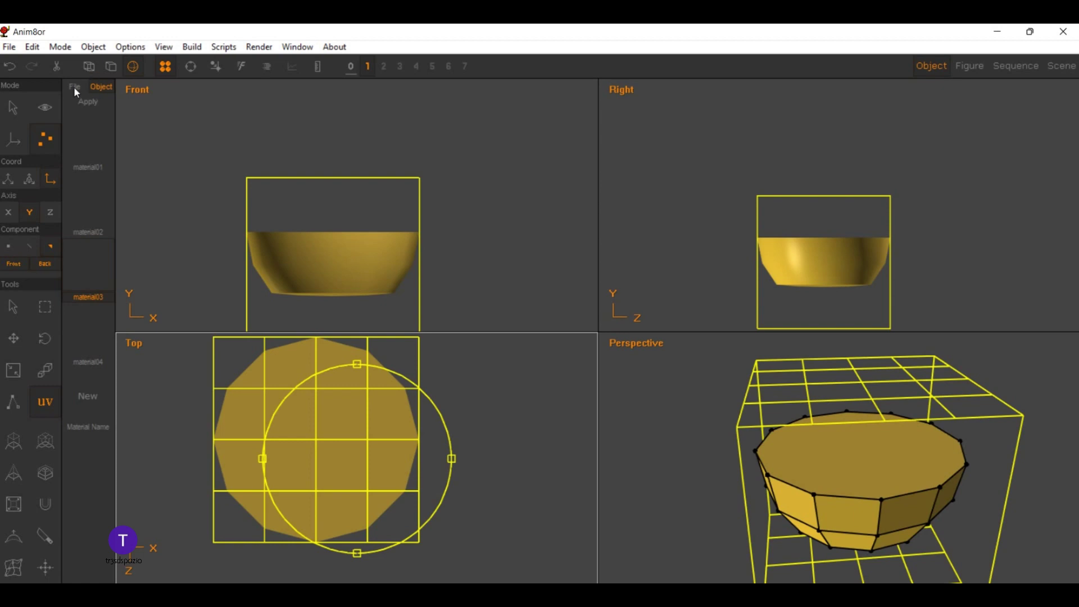
left_click(81, 101)
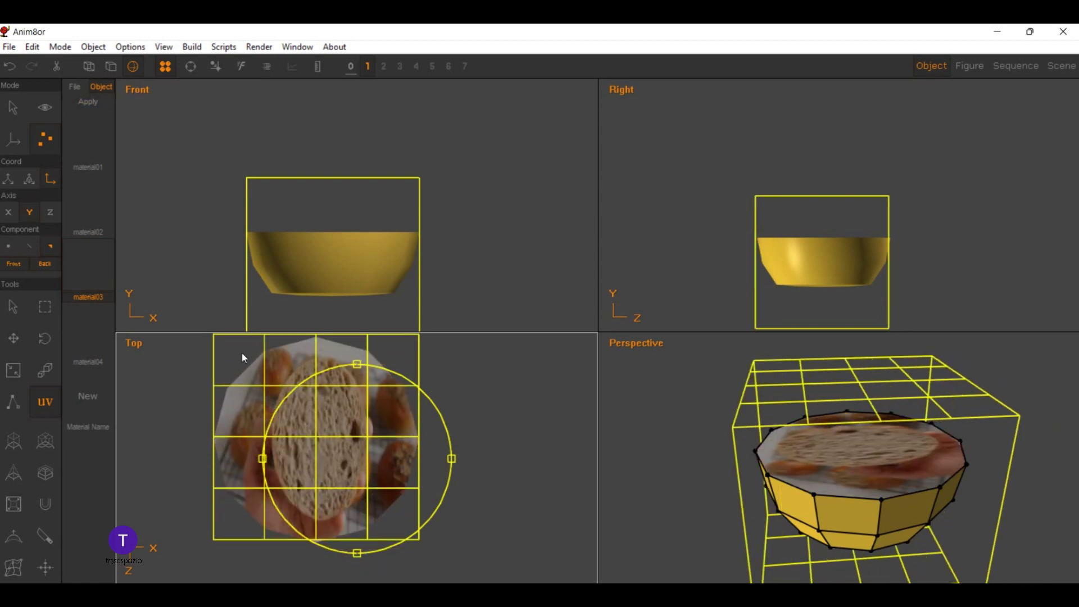
mouse_move(245, 355)
left_mouse_down()
mouse_move(264, 352)
mouse_move(280, 326)
mouse_move(314, 334)
mouse_move(253, 330)
left_mouse_up()
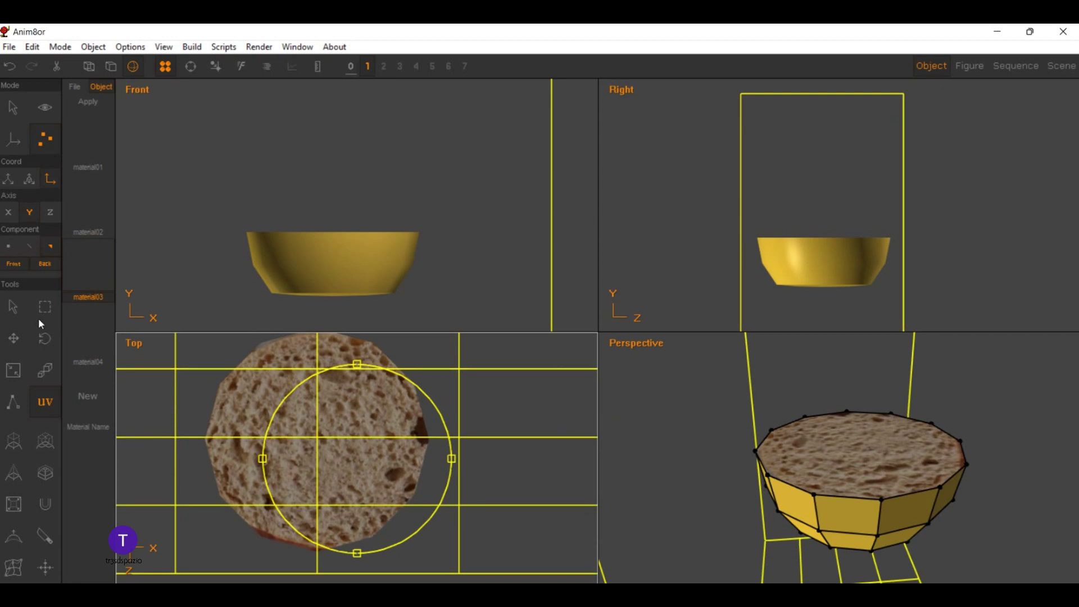
left_click(11, 248)
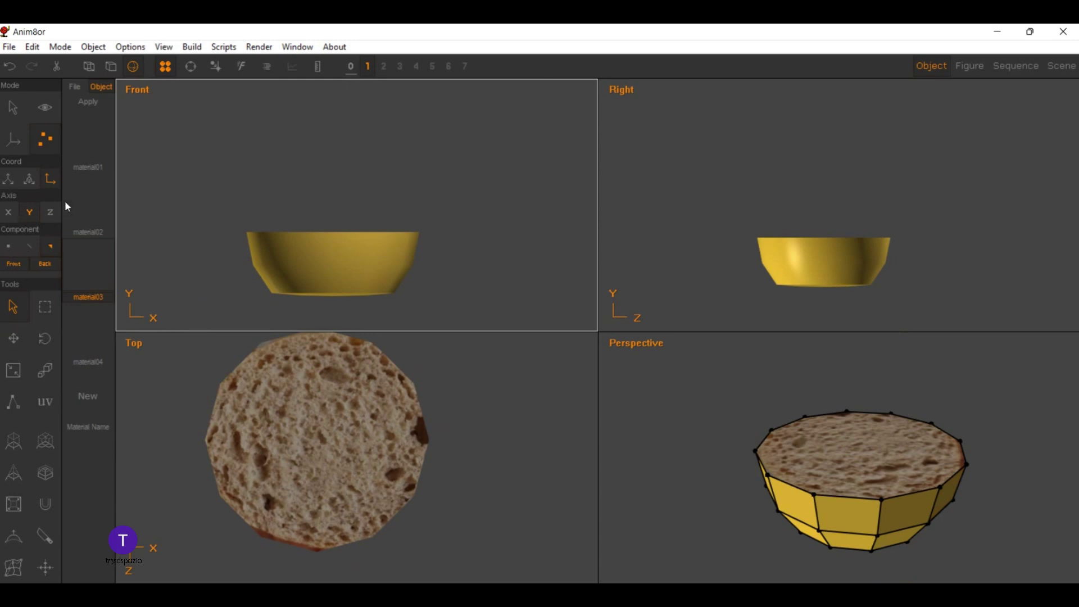
Step: Orbit the Perspective view to look down on the textured bread top
scroll(676, 366, "up", 1)
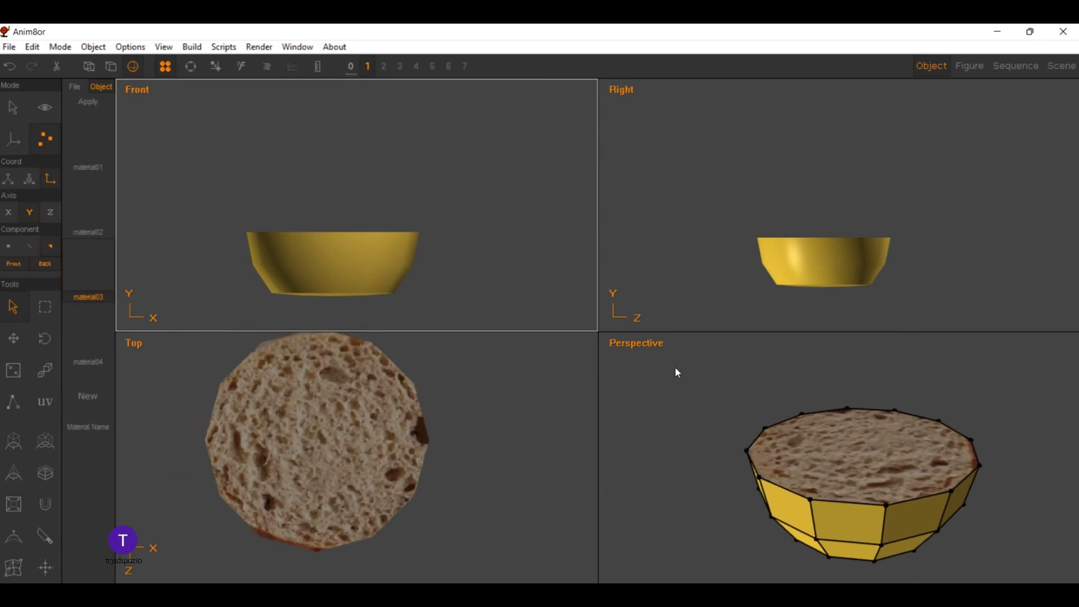
left_click(631, 369)
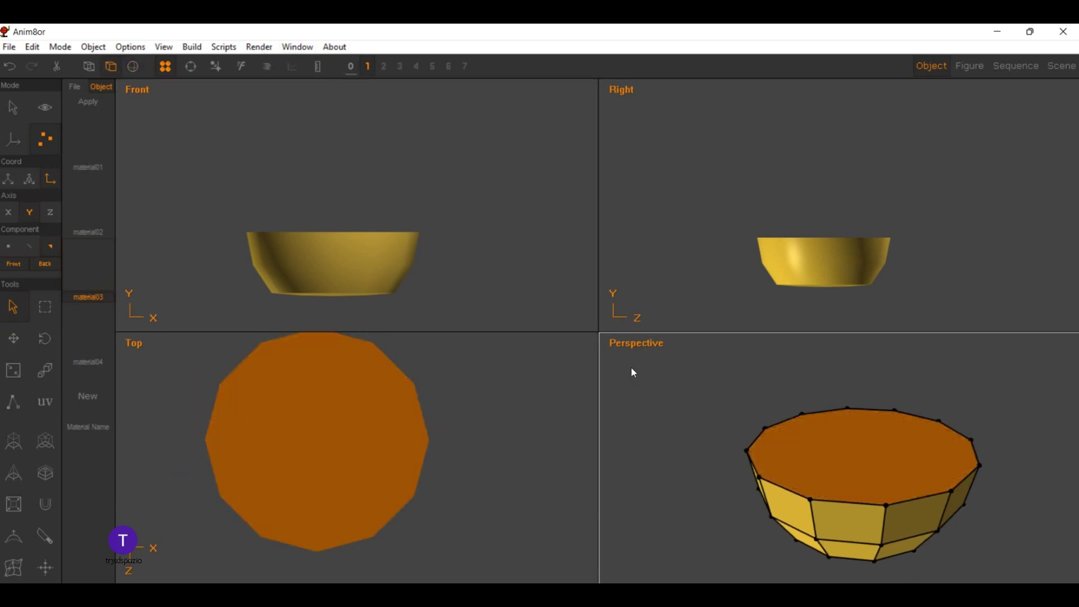
left_click(191, 66)
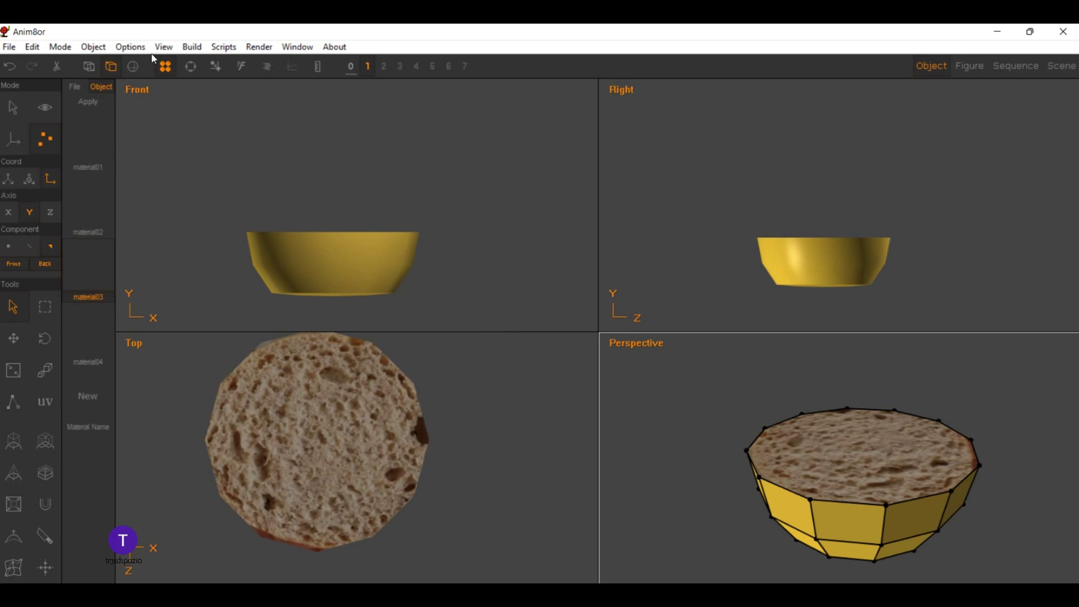
mouse_move(741, 429)
left_mouse_down()
mouse_move(628, 413)
mouse_move(585, 393)
left_mouse_up()
scroll(647, 399, "up", 1)
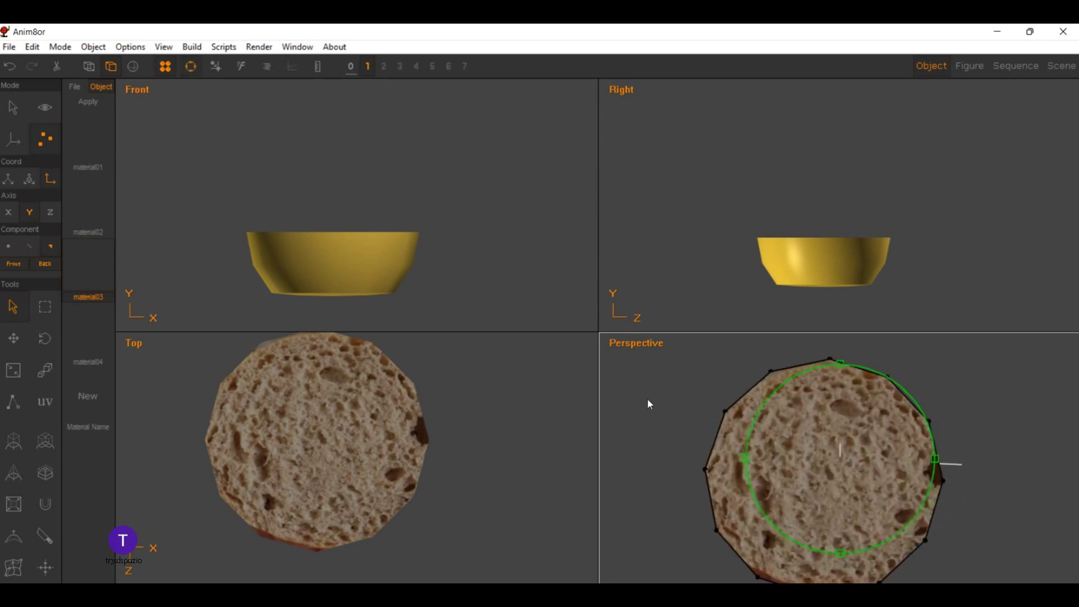
scroll(647, 393, "up", 2)
scroll(646, 393, "up", 2)
scroll(644, 399, "down", 2)
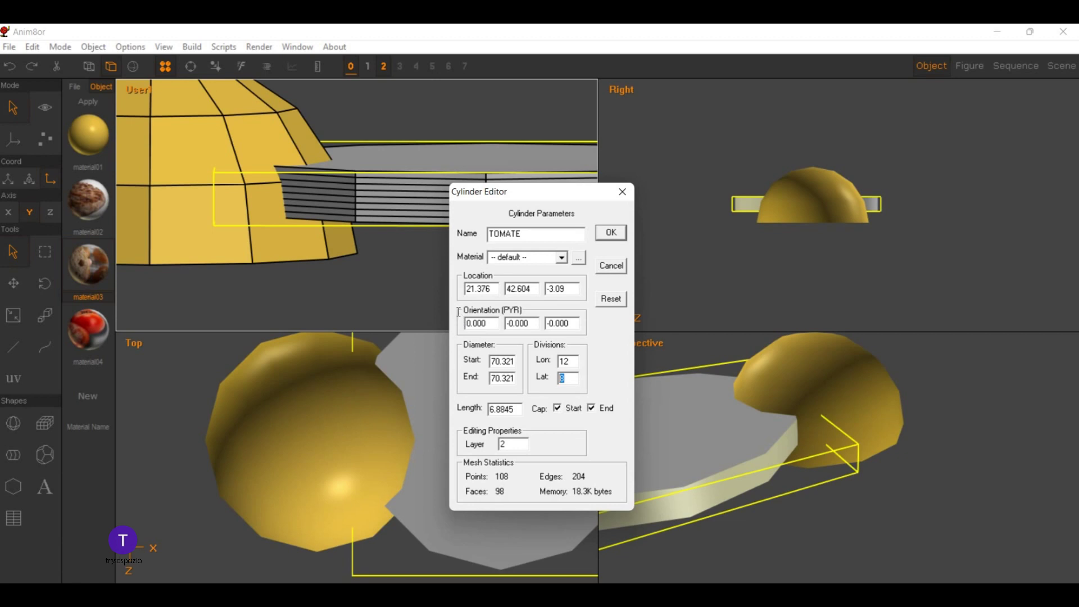
Step: Set the TOMATE cylinder to 1 latitude division and close the Cylinder Editor
type("1")
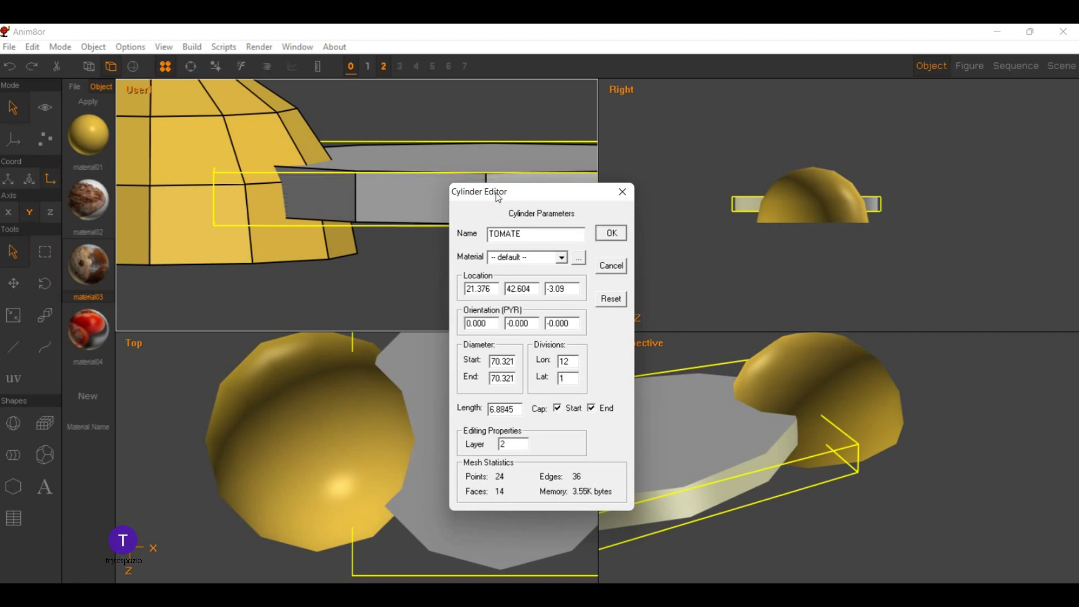
key("Return")
scroll(349, 148, "down", 3)
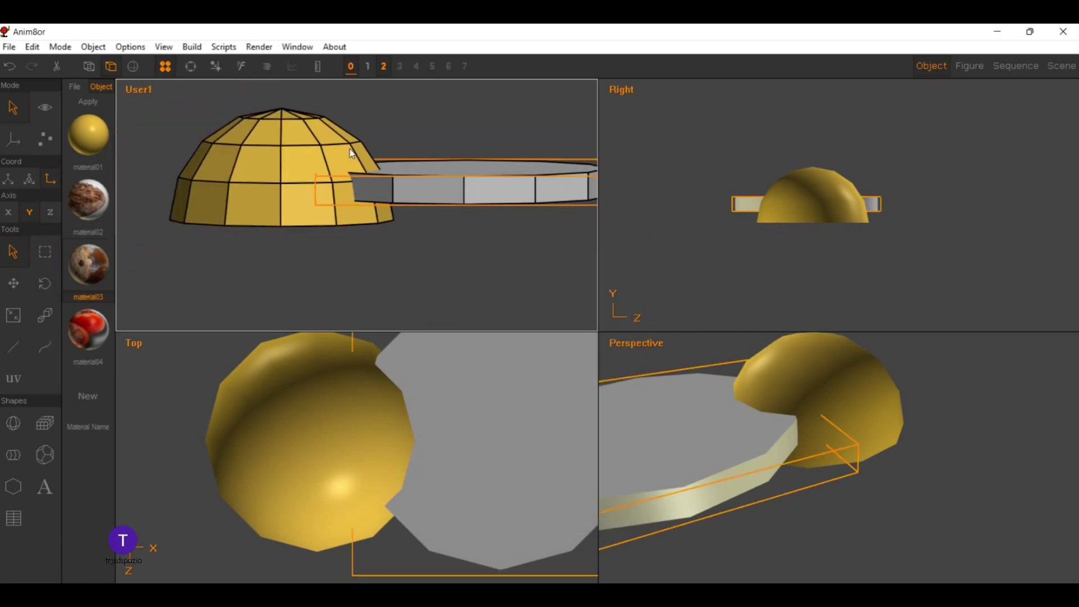
scroll(352, 164, "down", 2)
scroll(353, 164, "down", 1)
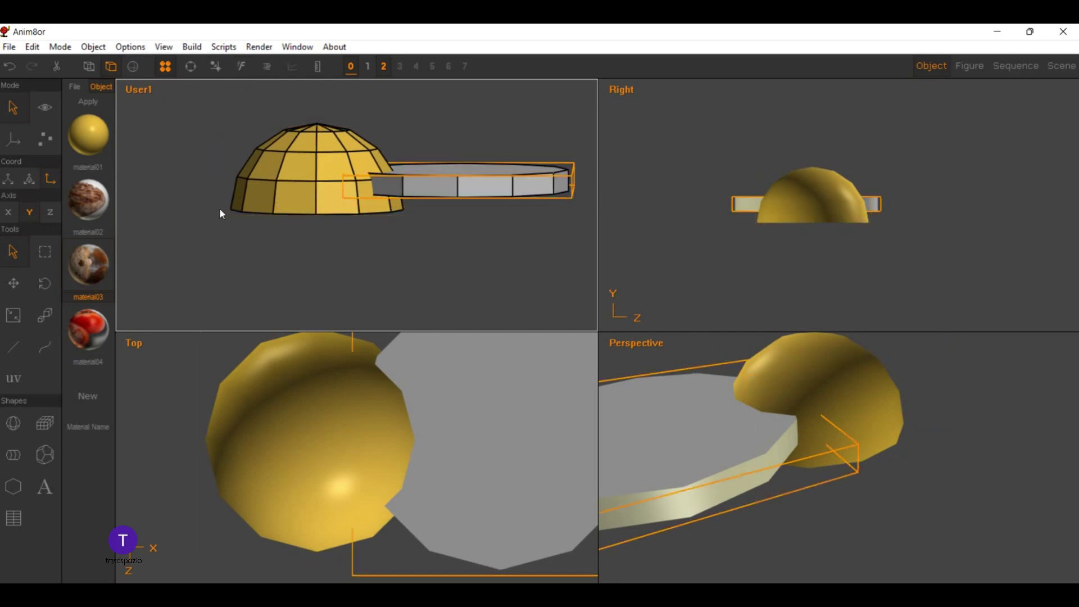
Step: Shrink the TOMATE disc and move it over the bottom bun, hiding the dome
left_click_drag(420, 360, 411, 391)
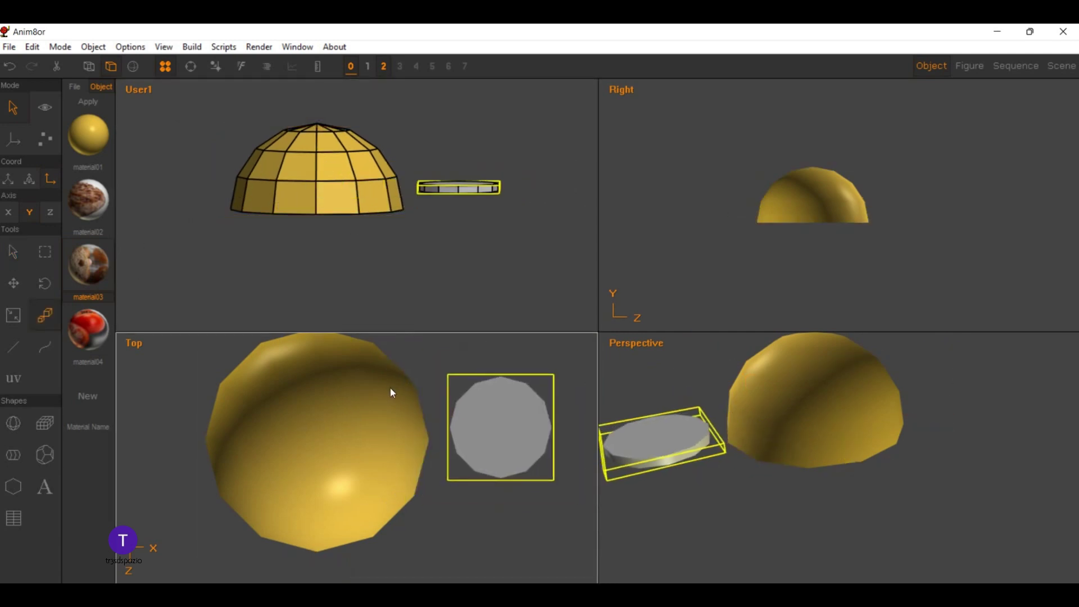
left_click(14, 283)
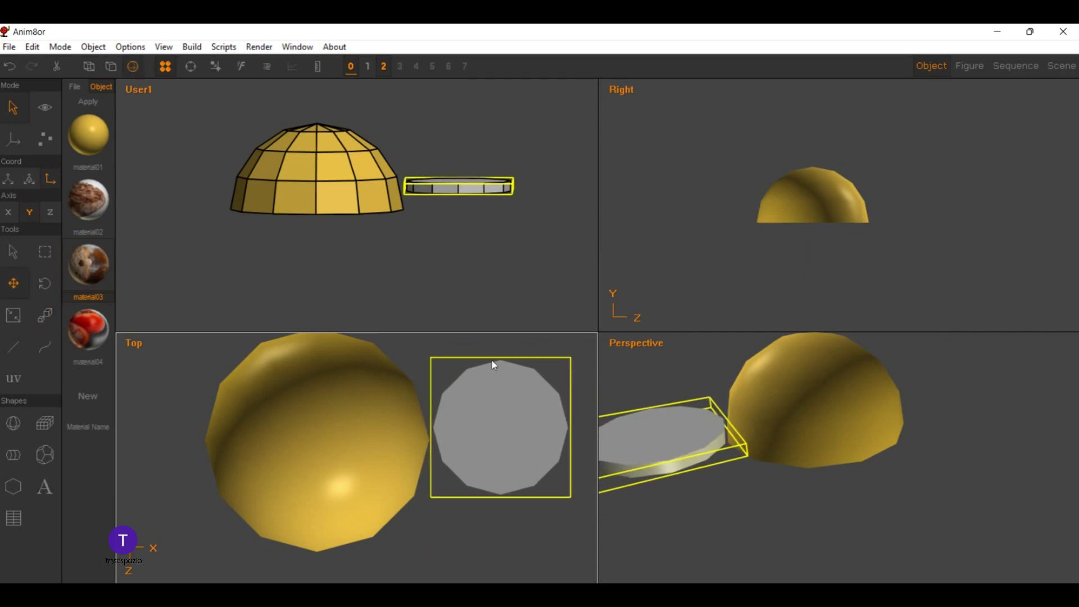
left_click_drag(491, 360, 344, 366)
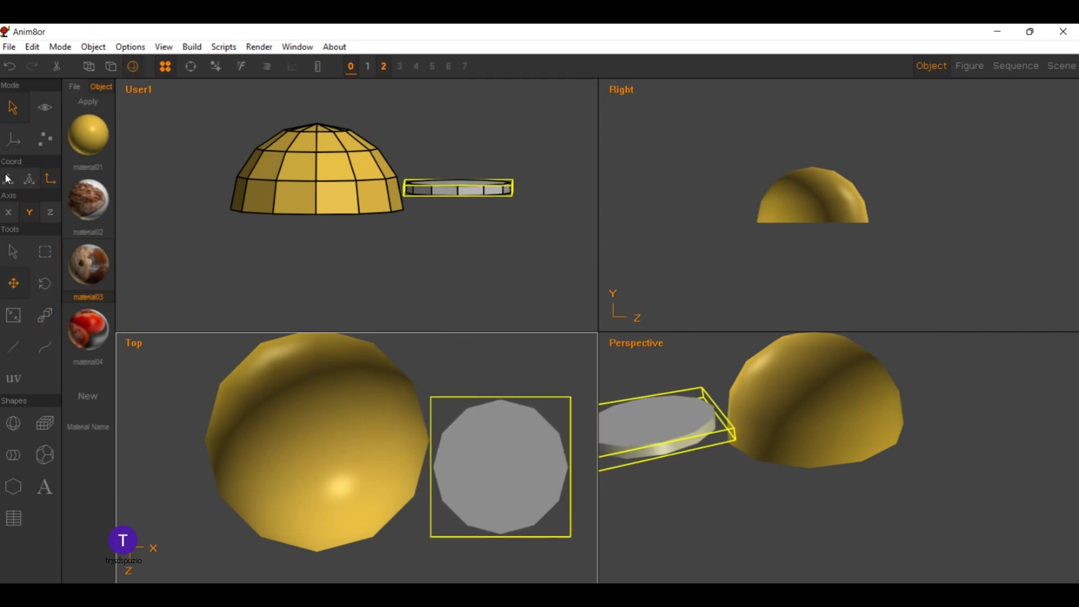
mouse_move(440, 408)
left_mouse_down()
mouse_move(379, 378)
mouse_move(389, 386)
left_mouse_up()
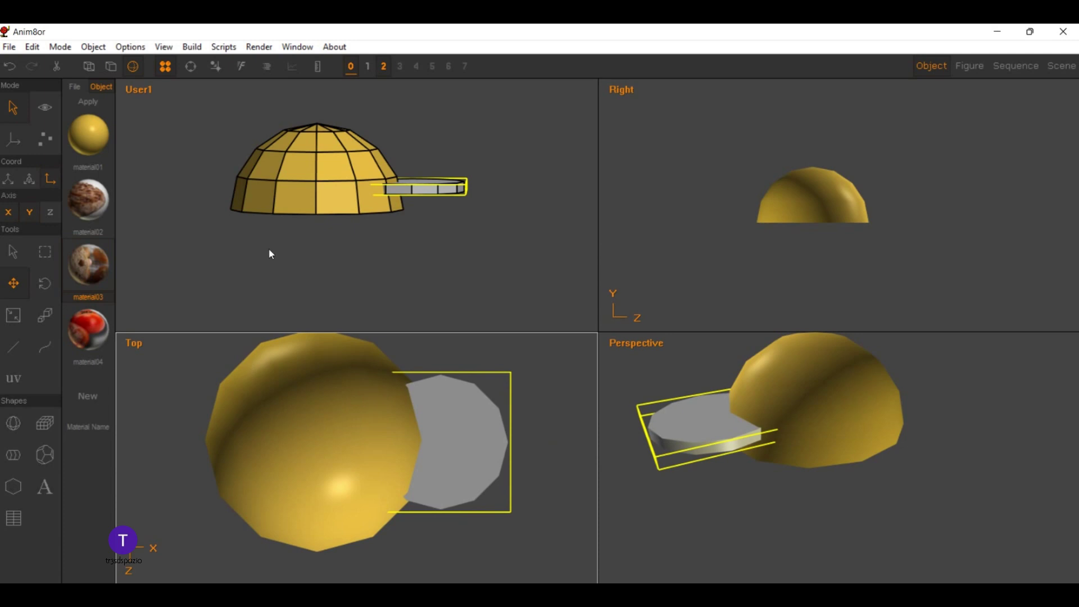
left_click(284, 63)
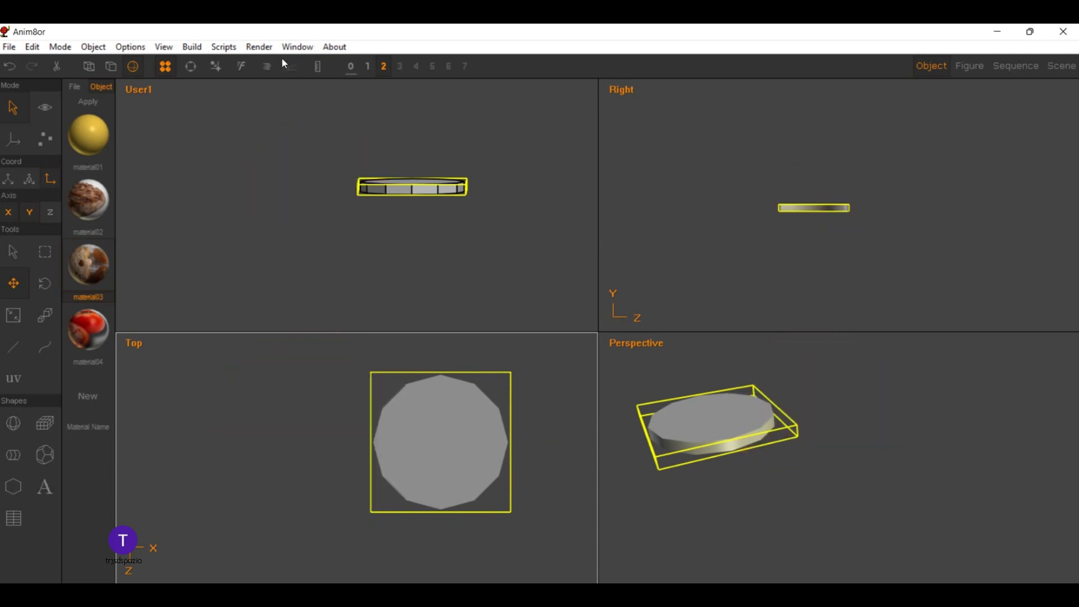
left_click(282, 63)
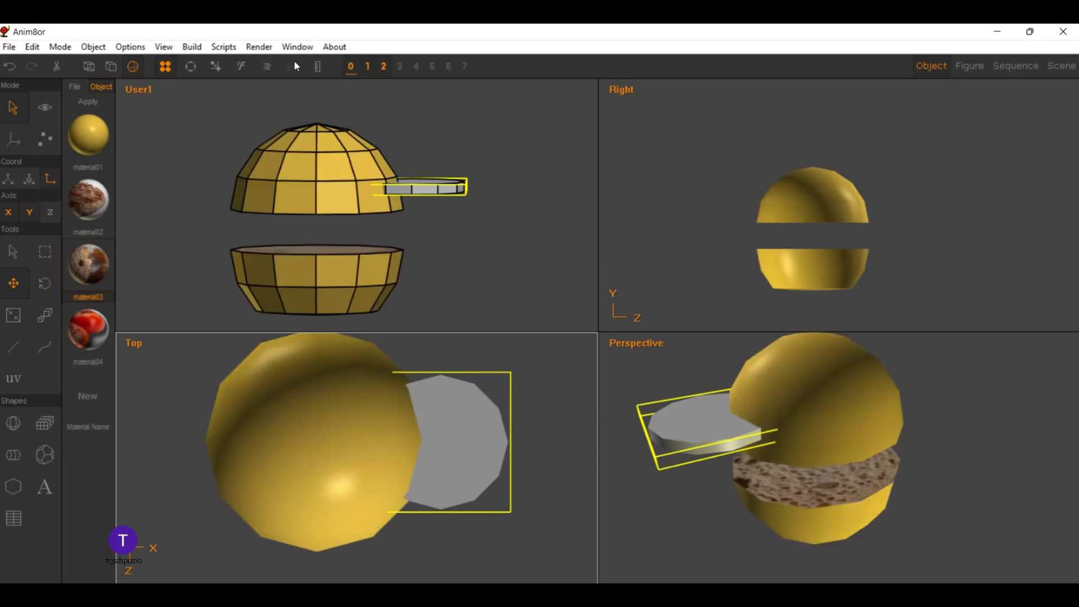
left_click(293, 64)
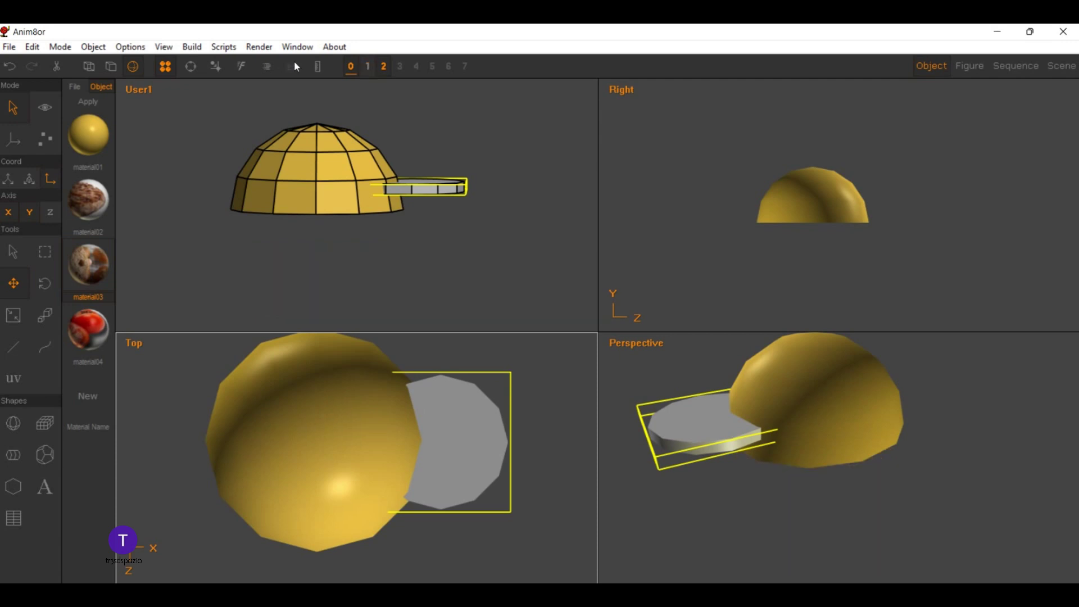
left_click(293, 64)
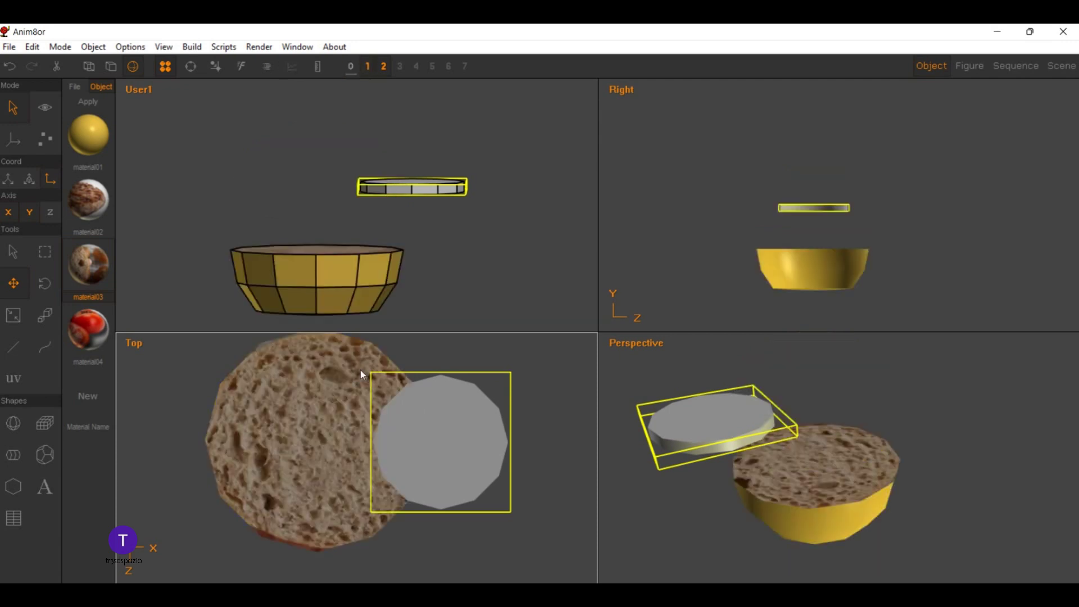
left_click_drag(360, 372, 265, 364)
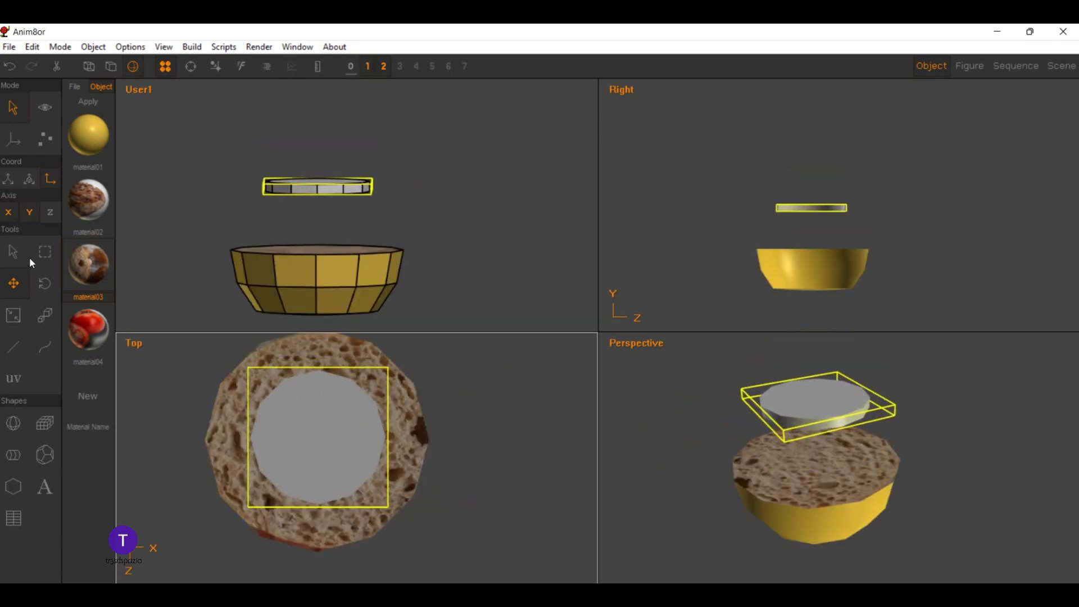
Step: Resize the disc with Non-uniform Scale so it fits just inside the bread
left_click(45, 315)
left_click_drag(234, 356, 275, 383)
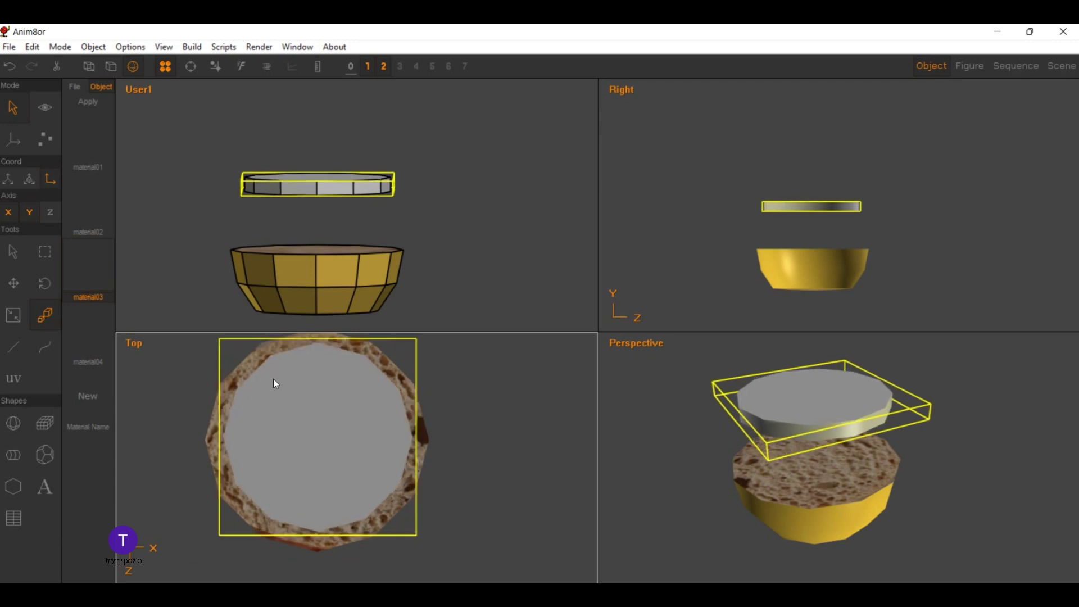
left_click_drag(273, 380, 269, 381)
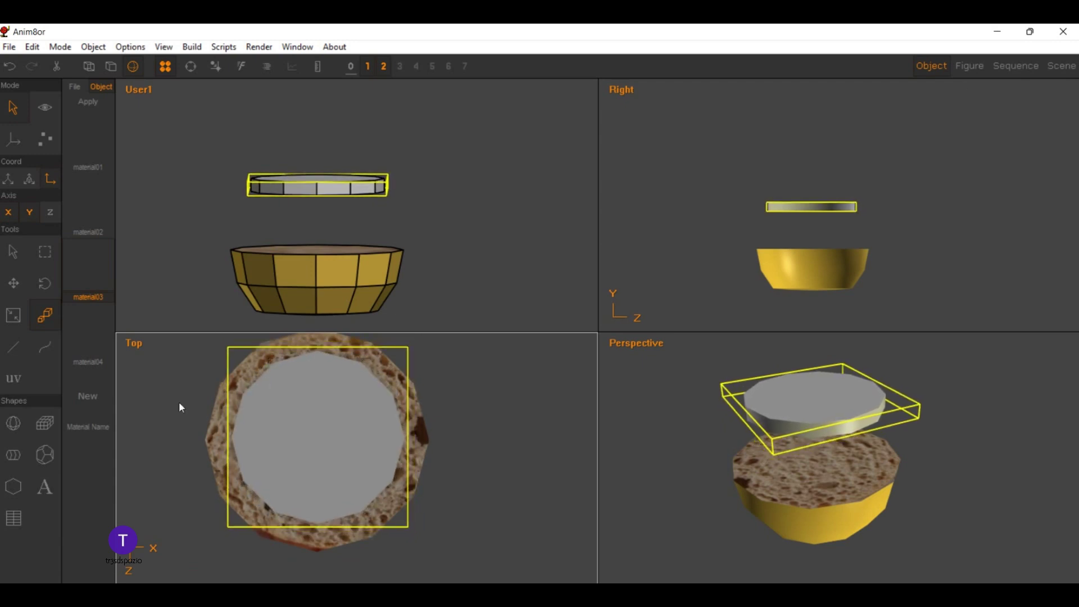
mouse_move(334, 209)
left_mouse_down()
mouse_move(255, 197)
mouse_move(224, 172)
mouse_move(225, 152)
mouse_move(255, 268)
left_mouse_up()
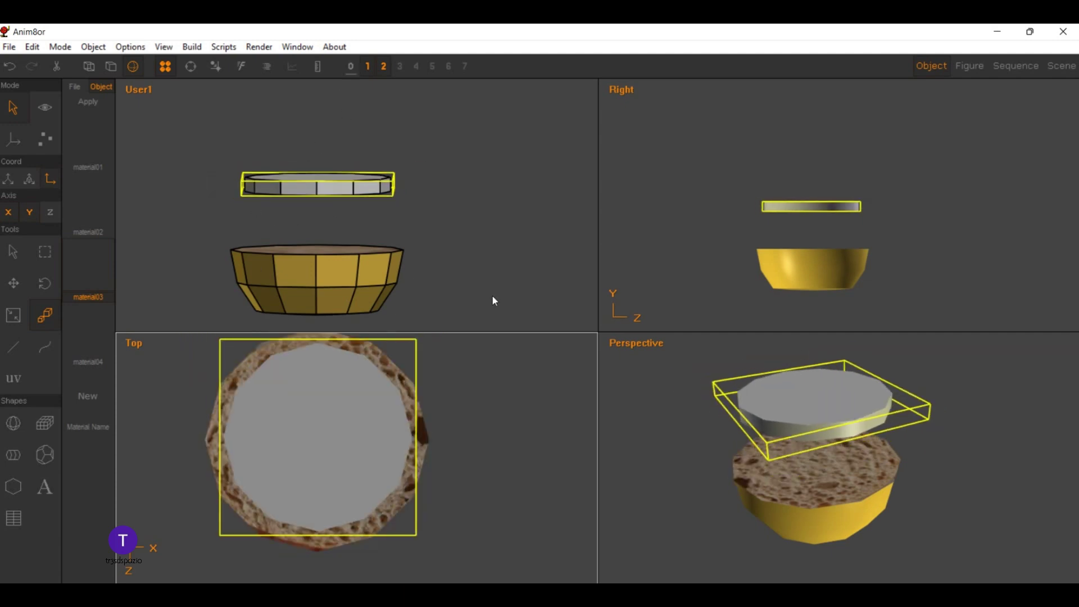
mouse_move(561, 236)
left_mouse_down()
mouse_move(659, 303)
mouse_move(224, 372)
left_mouse_up()
Step: Deselect the disc and enter Point Edit mode, making User1 the working view
left_click(154, 136)
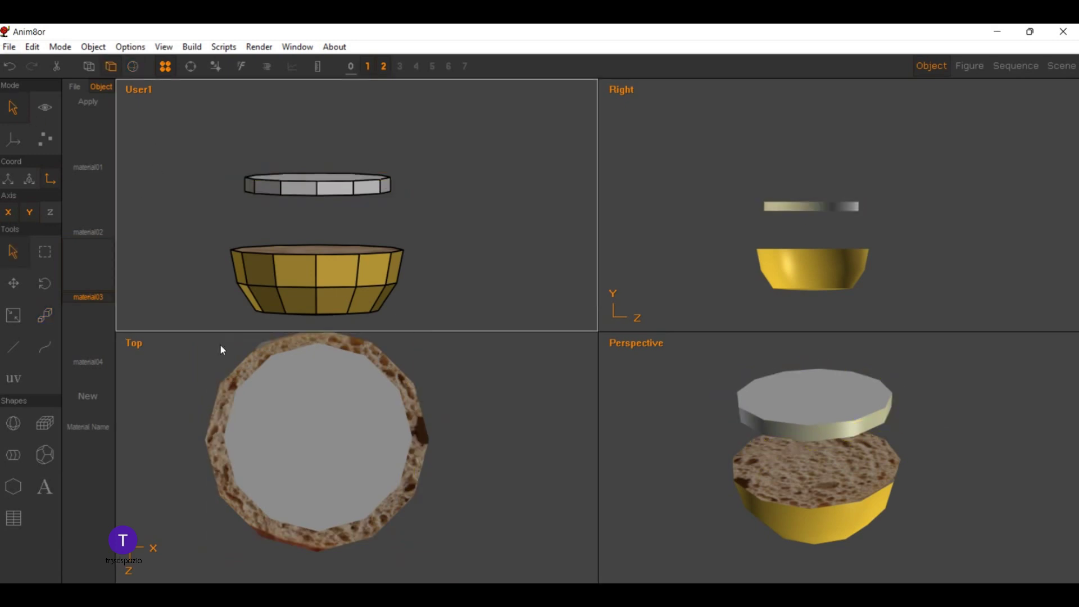
left_click(40, 140)
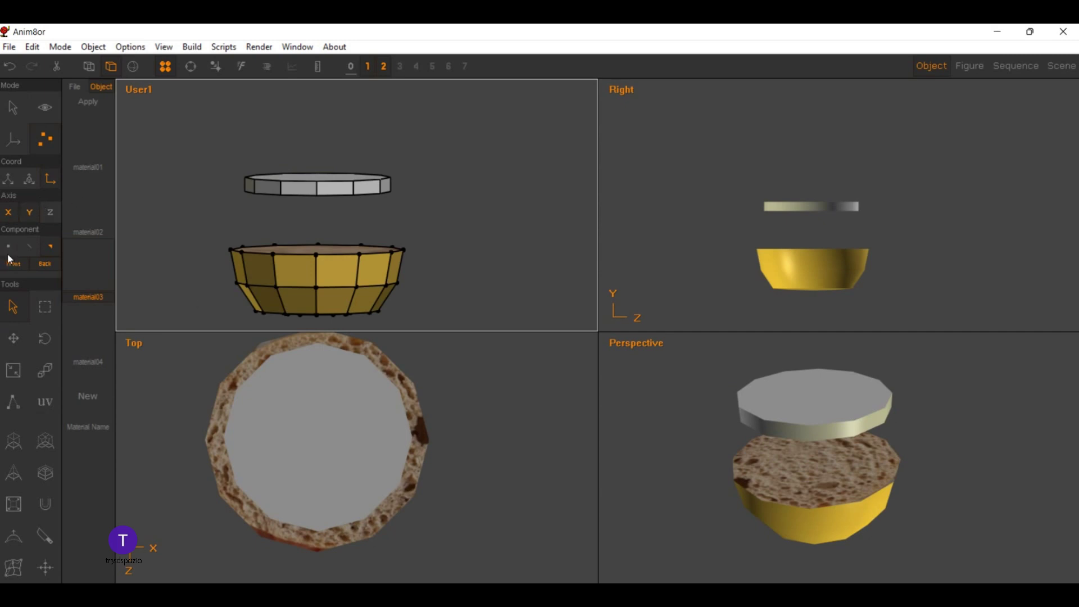
left_click(252, 340)
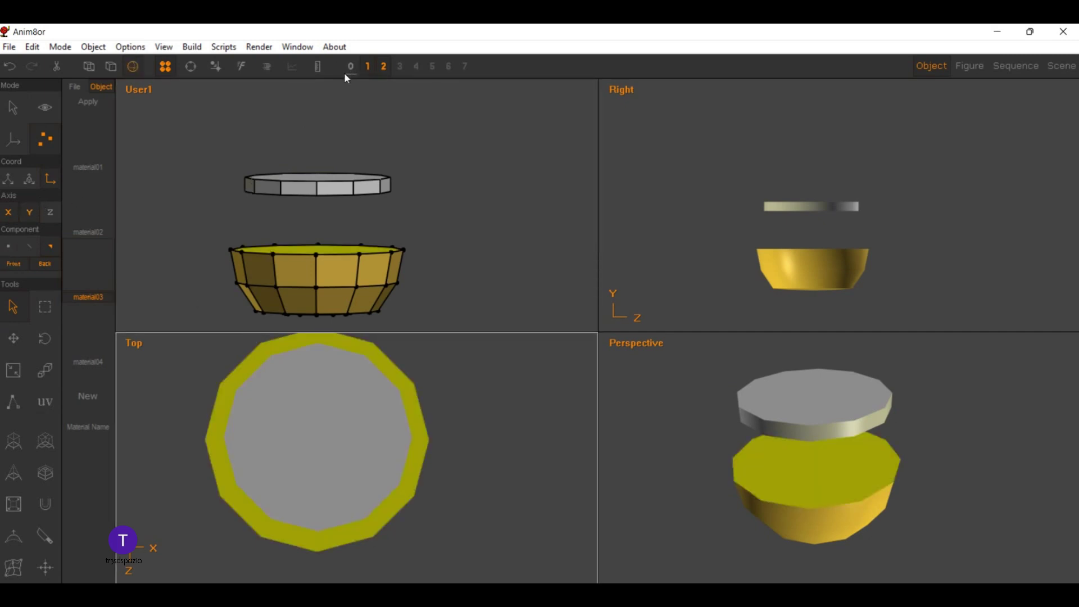
left_click(173, 136)
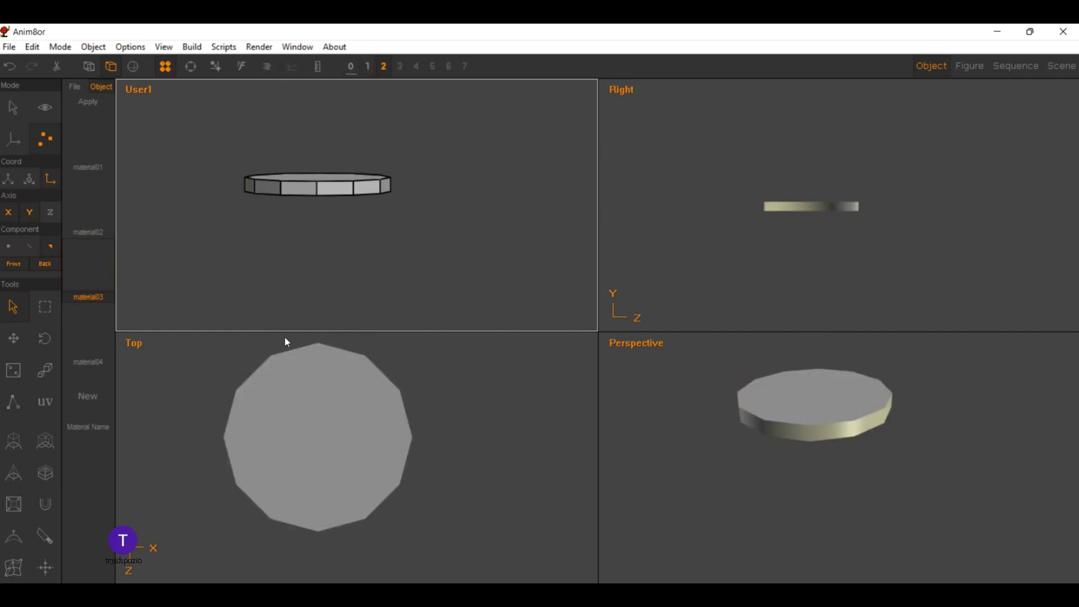
Step: Hide the bottom bun and convert the tomato disc into mesh01
left_click(250, 335)
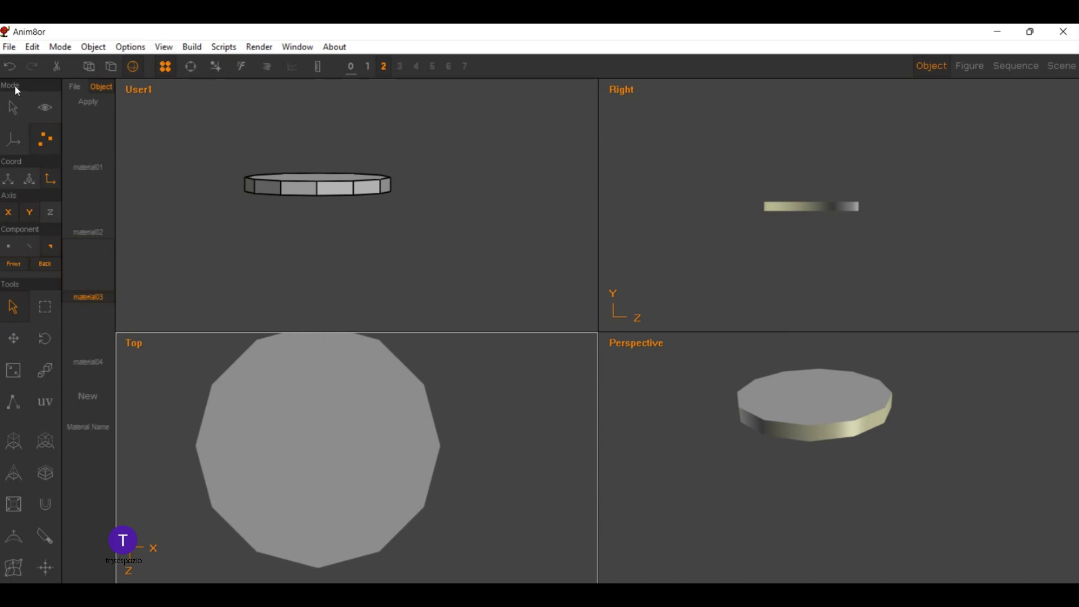
left_click(13, 107)
left_click(270, 172)
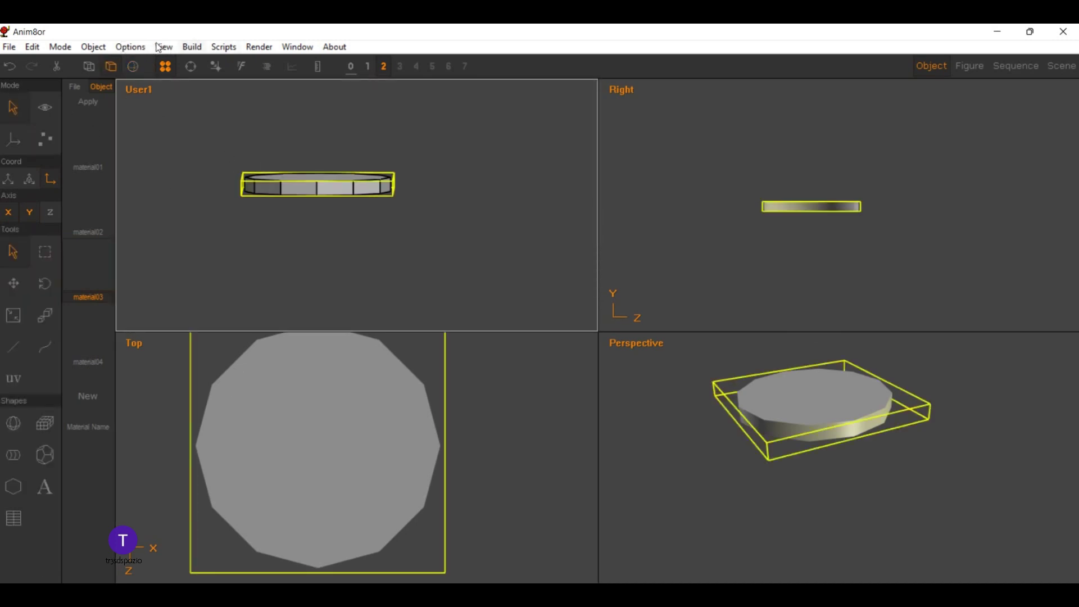
left_click(192, 46)
left_click(212, 100)
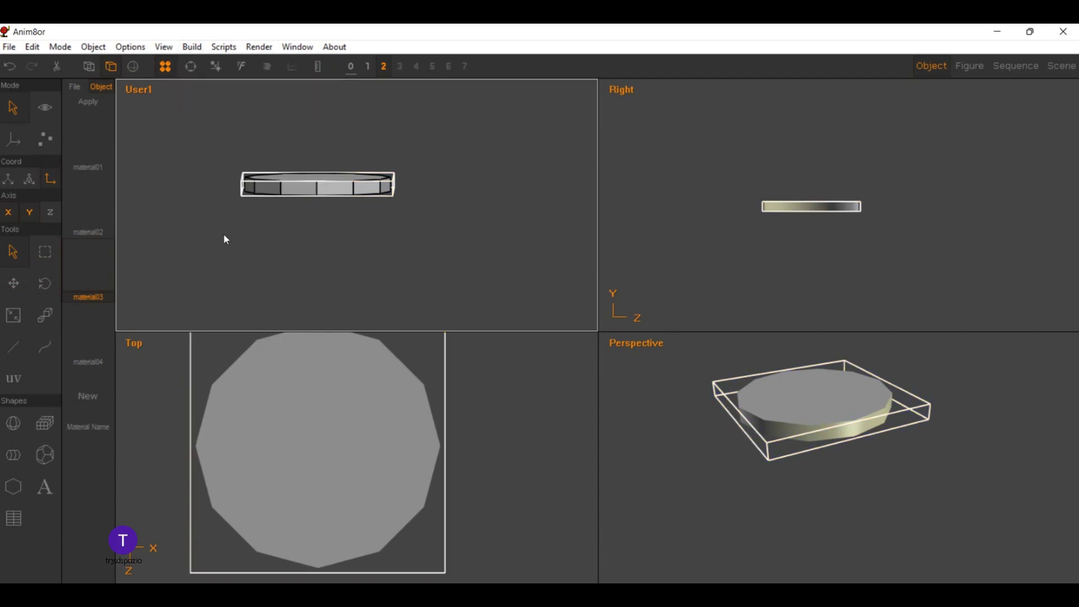
Step: Select the disc's top face and start UV texture mapping on it
left_click(37, 129)
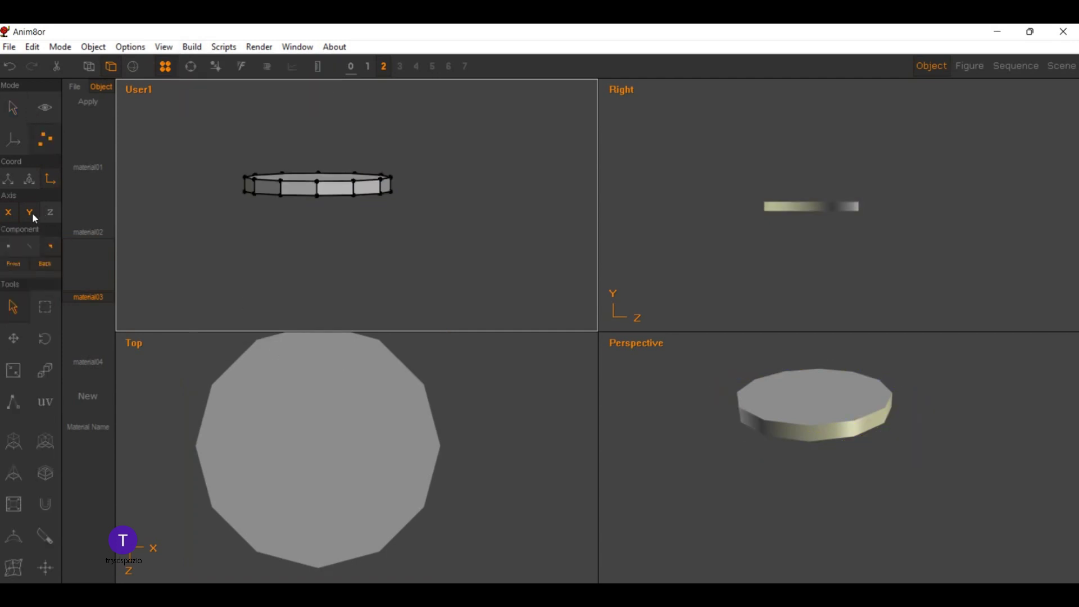
left_click(260, 363)
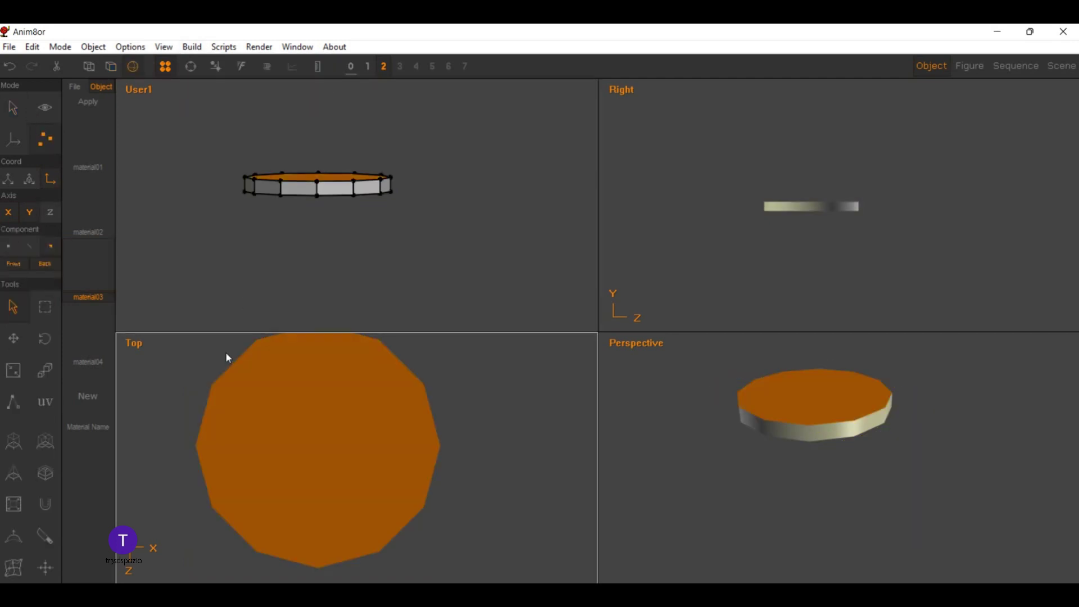
left_click(217, 341)
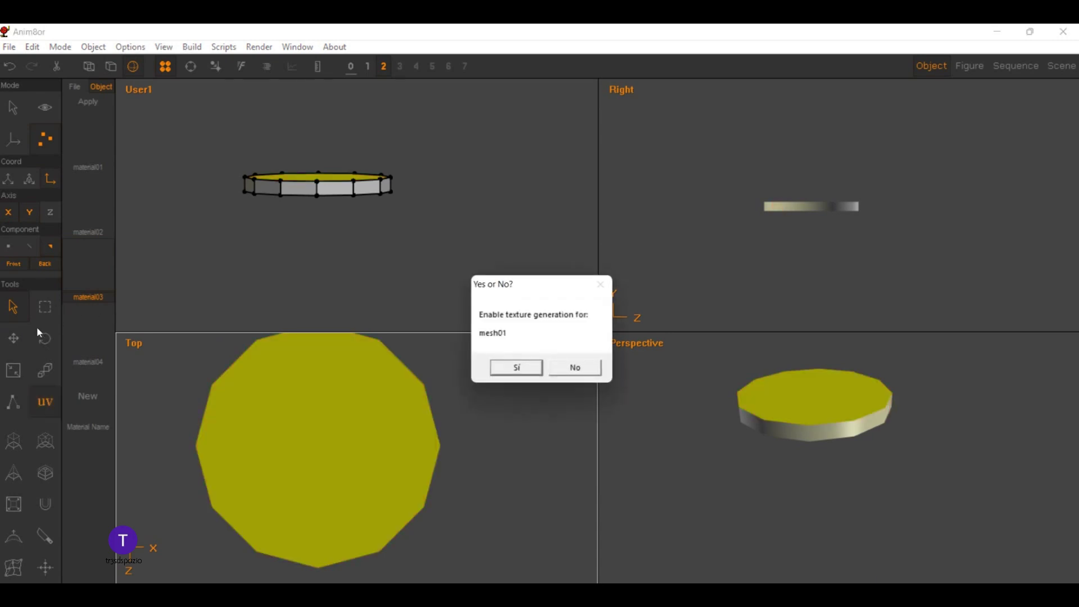
Step: Apply tomato material04 to the slice's top face, scaling and rotating its projection to fill the disc
key("Return")
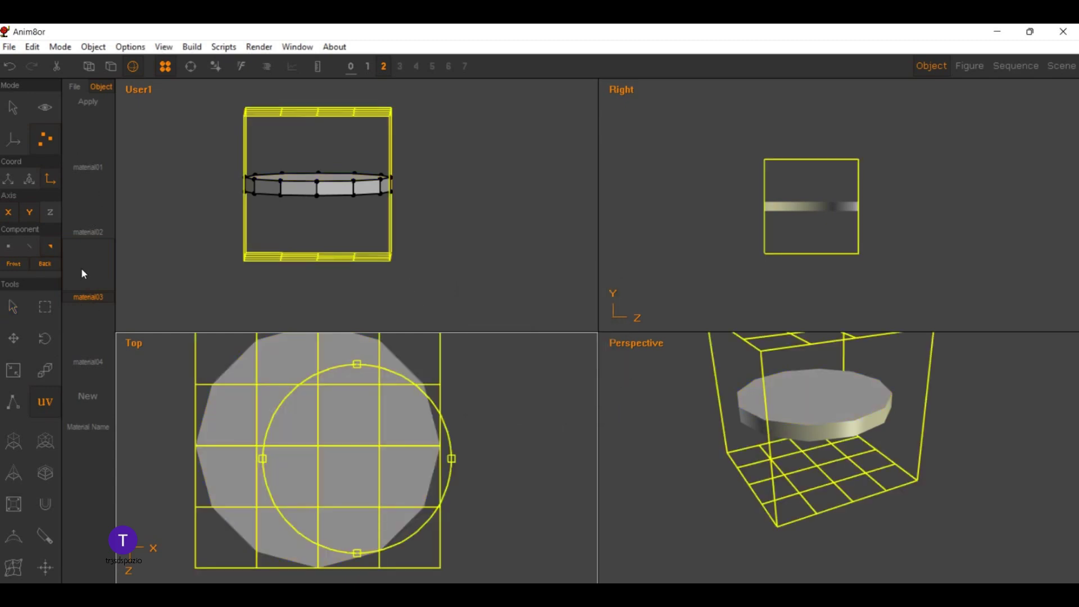
left_click(88, 337)
mouse_move(243, 357)
left_mouse_down()
mouse_move(267, 333)
mouse_move(257, 356)
mouse_move(253, 303)
left_mouse_up()
mouse_move(281, 441)
left_mouse_down()
mouse_move(285, 416)
mouse_move(292, 425)
mouse_move(284, 414)
left_mouse_up()
mouse_move(271, 360)
left_mouse_down()
mouse_move(260, 345)
mouse_move(272, 375)
mouse_move(258, 360)
mouse_move(240, 373)
mouse_move(246, 364)
left_mouse_up()
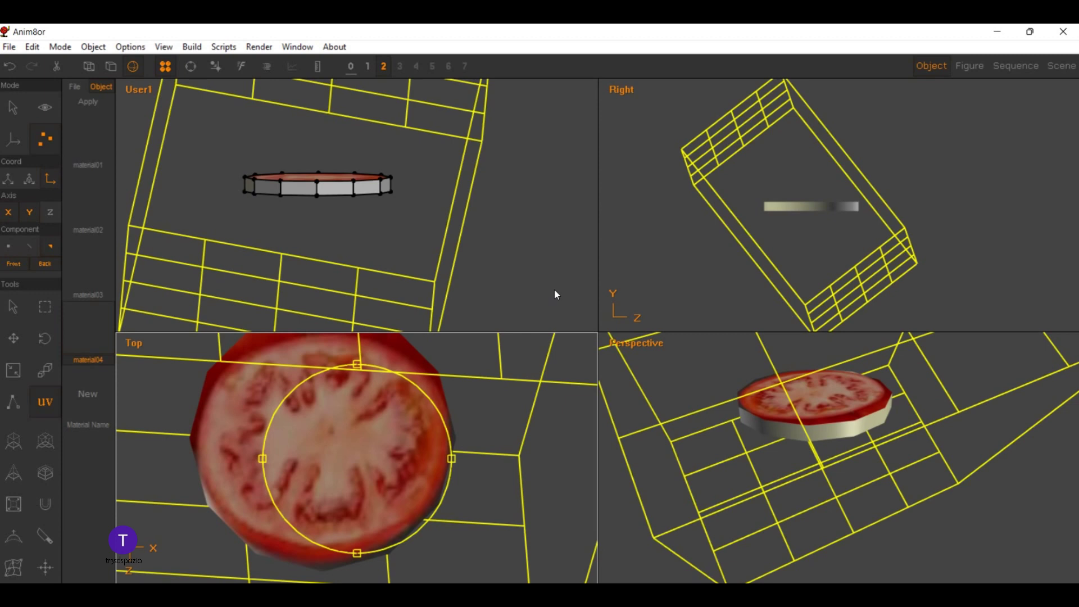
mouse_move(560, 288)
middle_mouse_down()
mouse_move(349, 266)
mouse_move(106, 273)
middle_mouse_up()
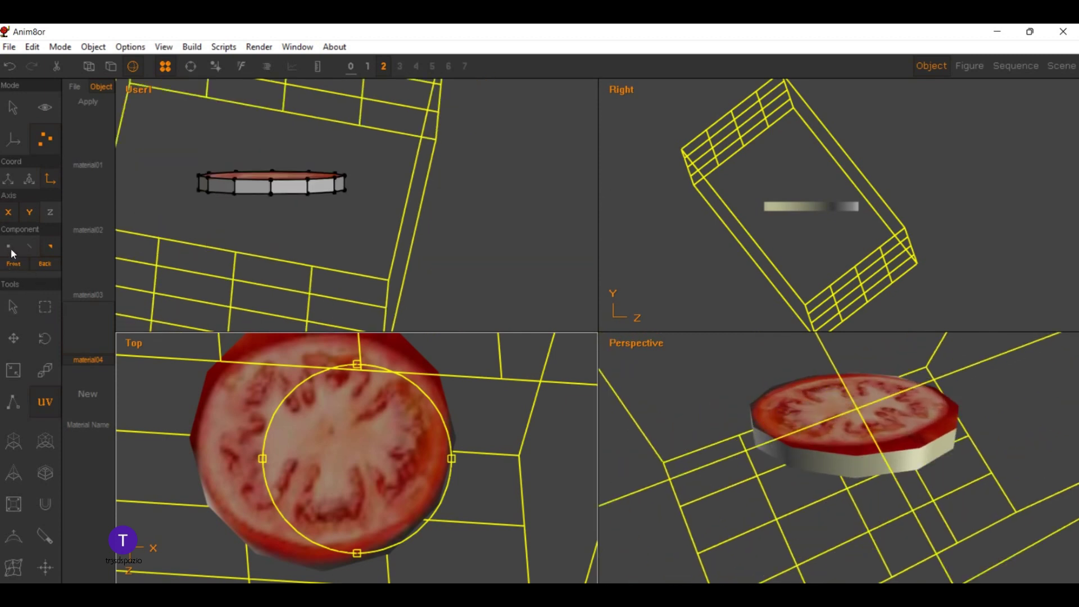
left_click(141, 187)
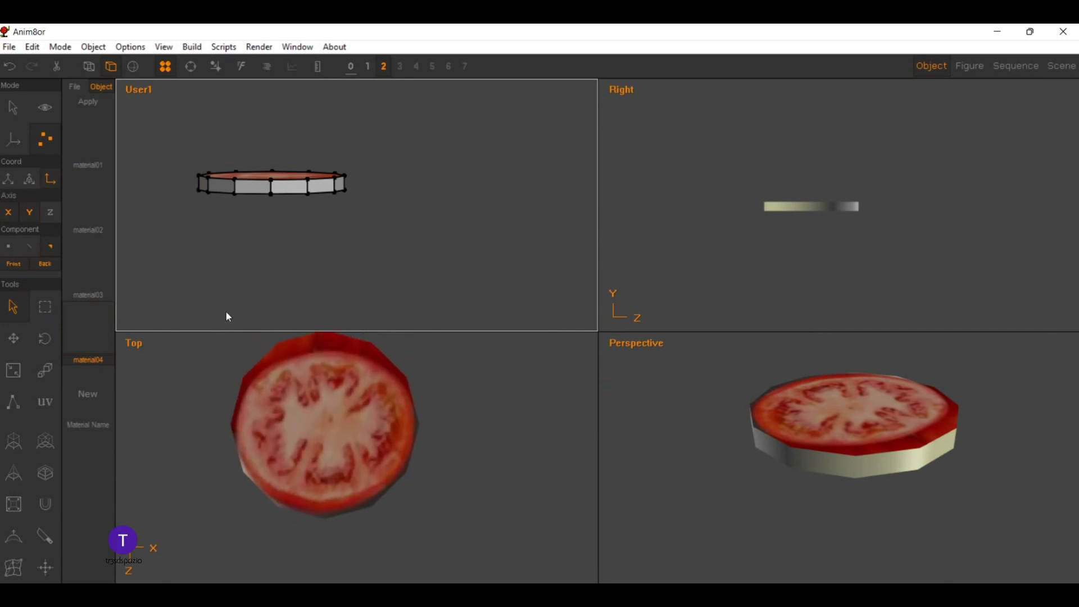
Step: In a full perspective view, orbit the slice and select all its side faces
key("p")
left_click_drag(316, 275, 278, 276)
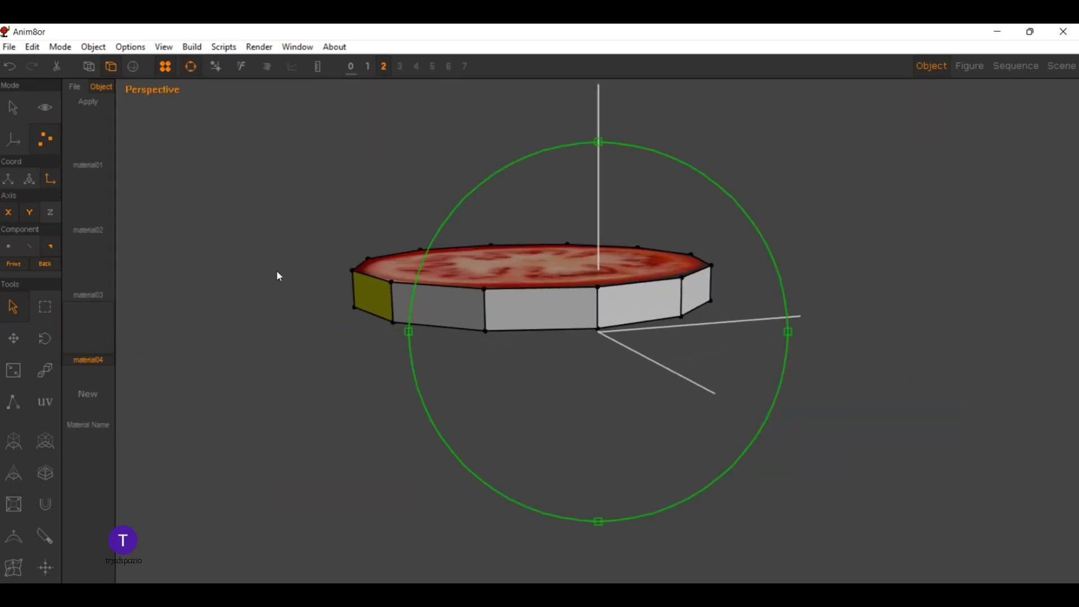
left_click(158, 58)
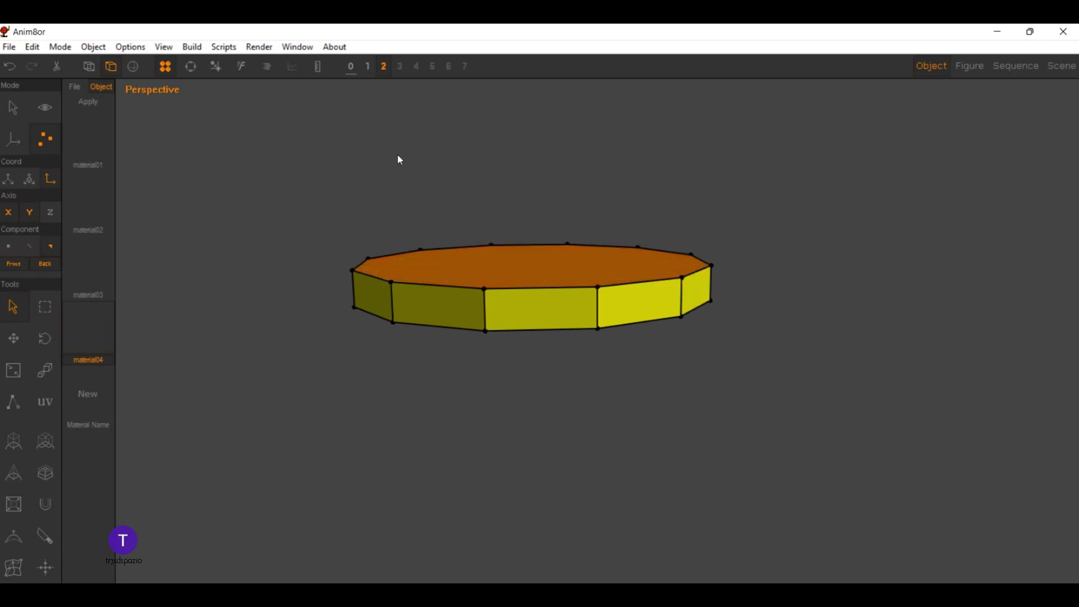
left_click(158, 62)
left_click_drag(386, 252, 253, 252)
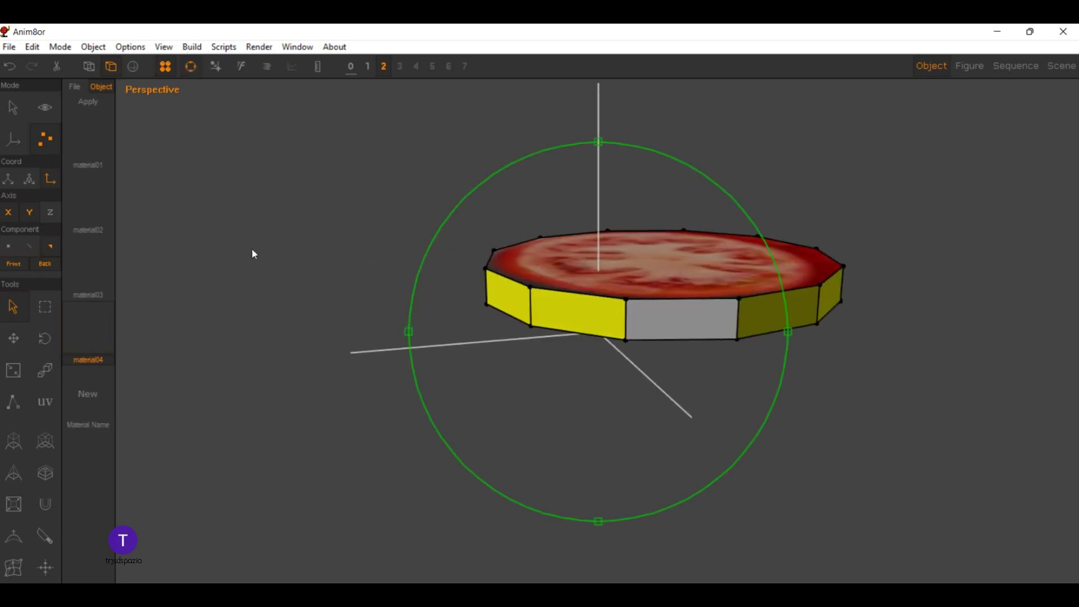
left_click(166, 66)
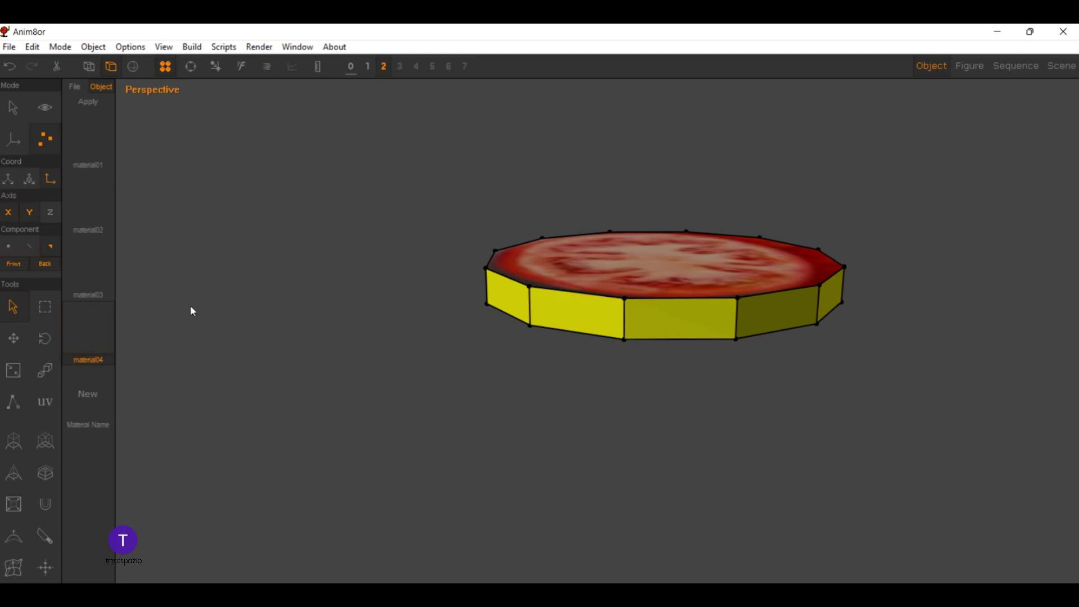
Step: Create red material05, apply it to the selected sides, and switch to smooth shading
left_click(69, 317)
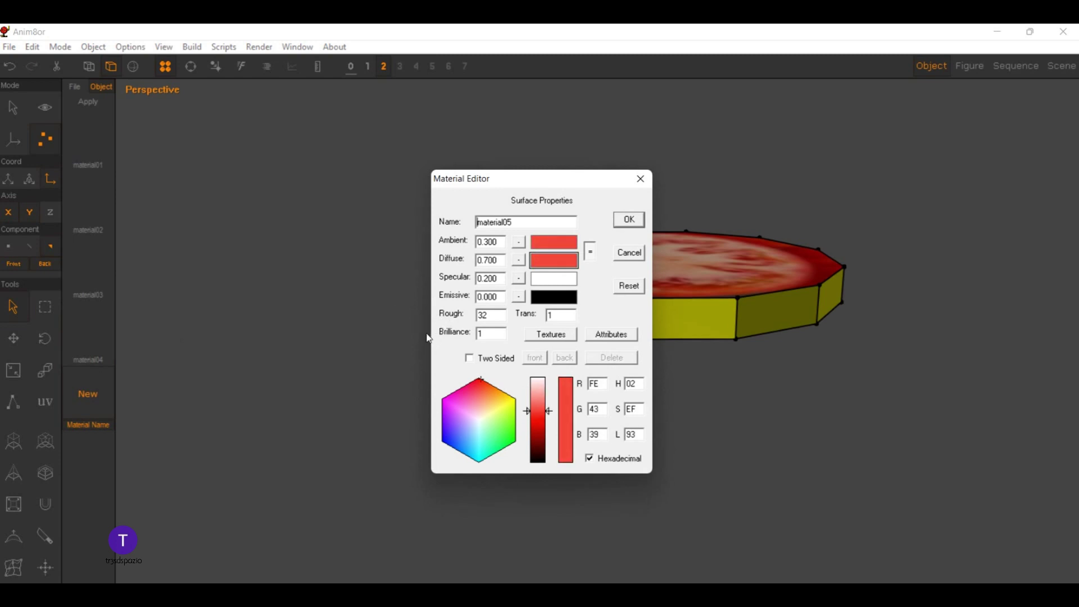
key("Return")
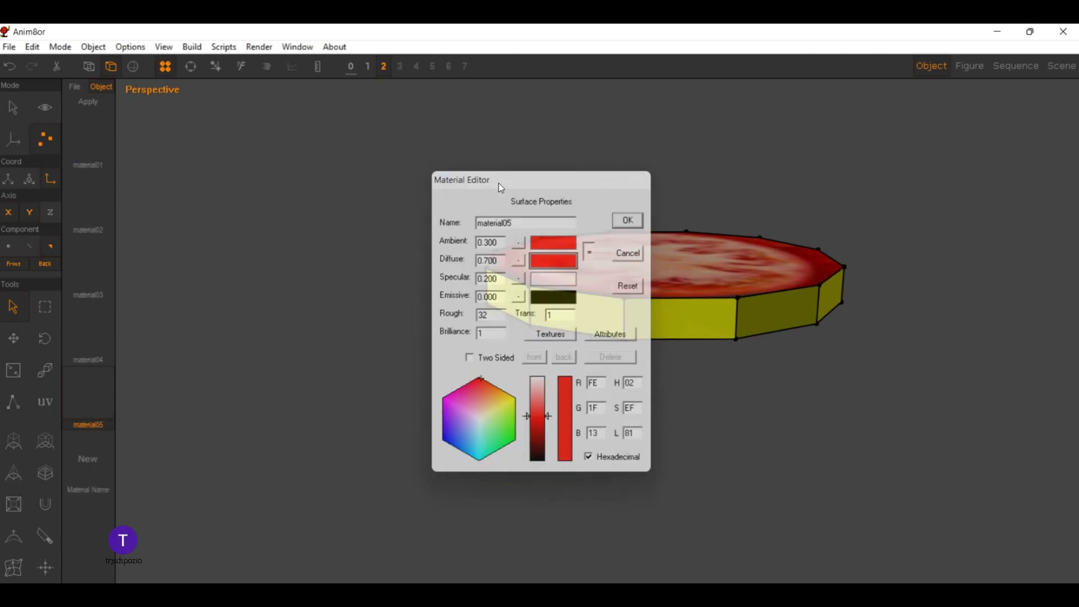
left_click(224, 94)
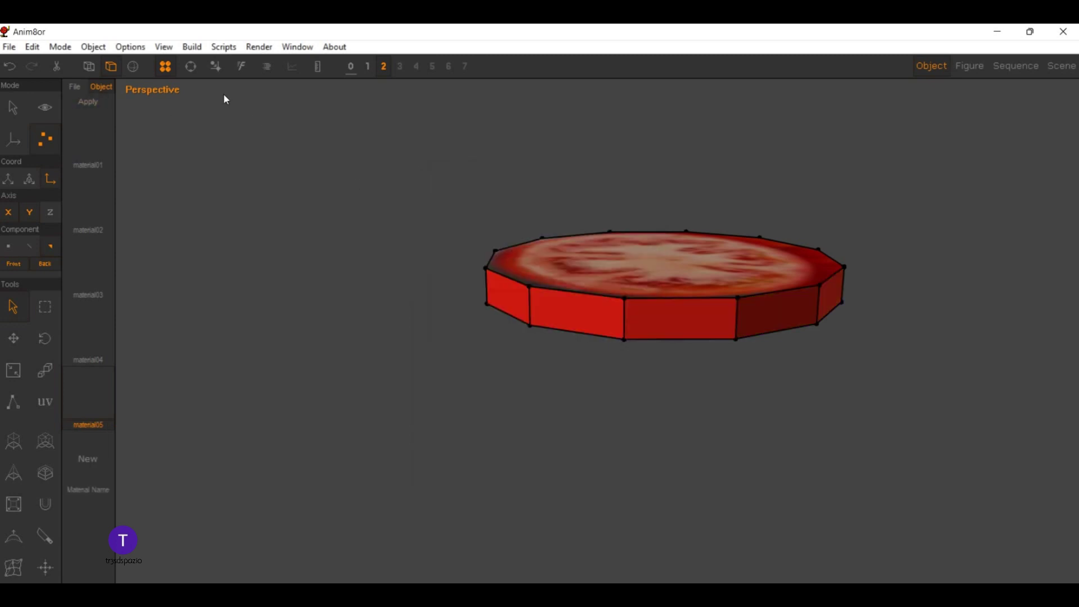
scroll(249, 467, "down", 1)
scroll(360, 197, "down", 1)
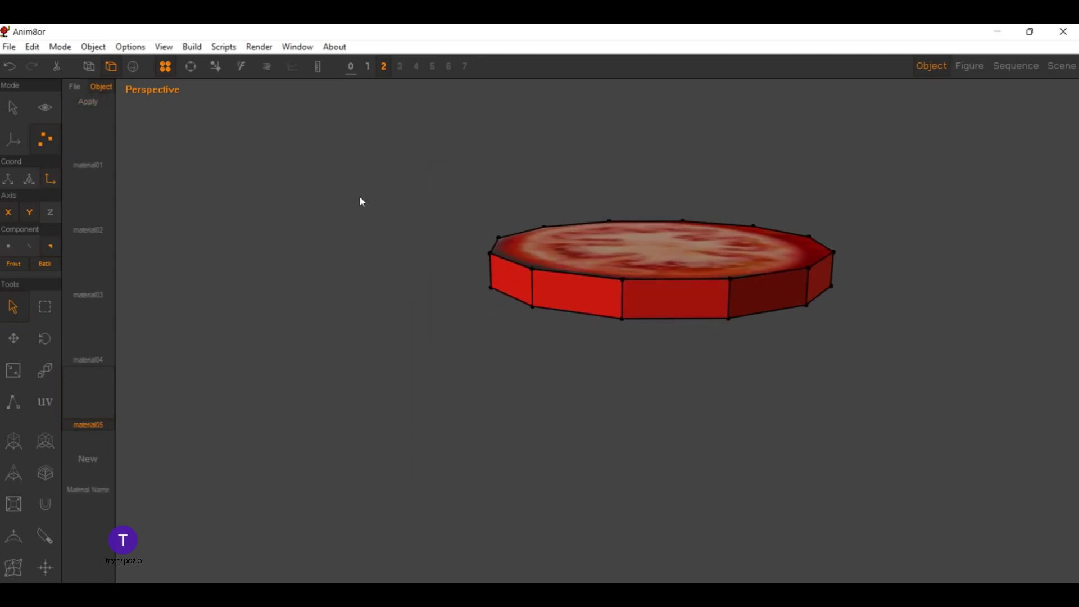
left_click(133, 67)
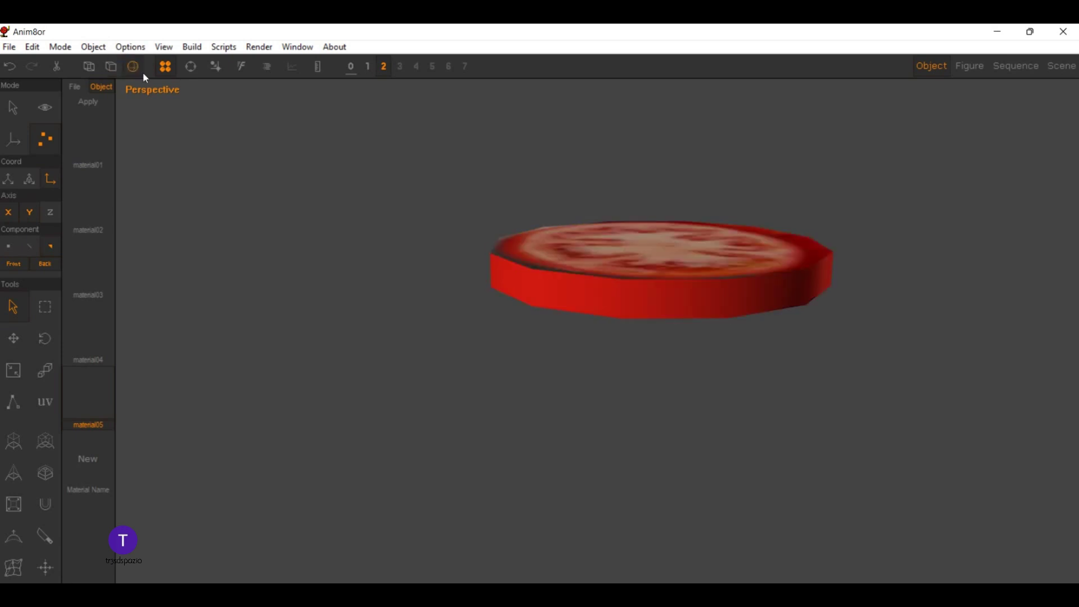
left_click(165, 67)
Step: Orbit around the burger and open the gold bun material's settings
mouse_move(524, 248)
left_mouse_down()
mouse_move(511, 312)
mouse_move(551, 314)
mouse_move(637, 293)
mouse_move(667, 313)
mouse_move(681, 228)
mouse_move(747, 128)
mouse_move(744, 219)
mouse_move(824, 224)
mouse_move(831, 258)
mouse_move(792, 288)
left_mouse_up()
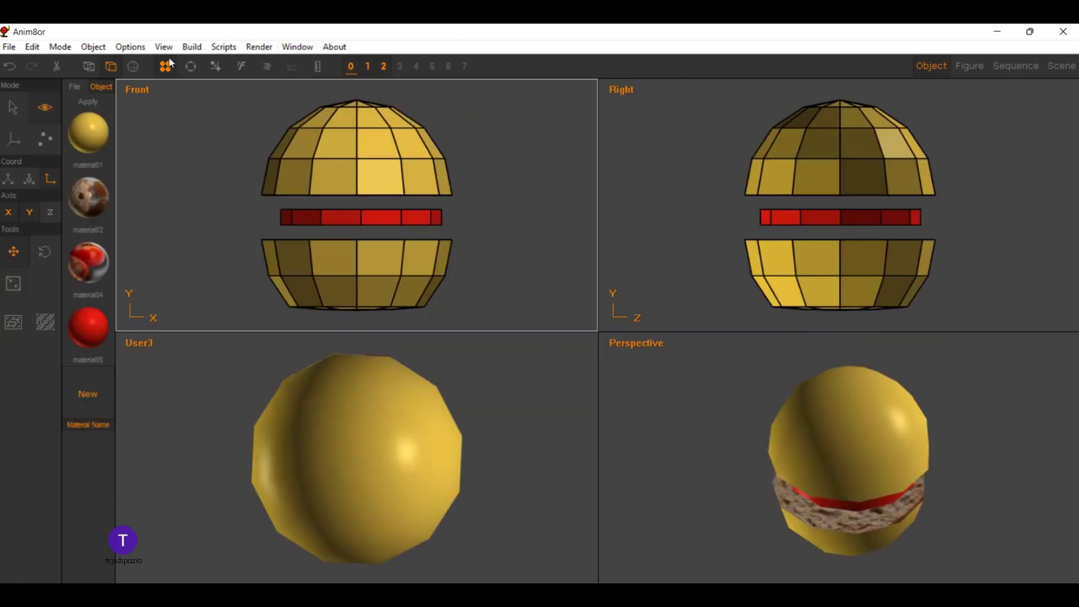
mouse_move(713, 387)
left_mouse_down()
mouse_move(709, 331)
mouse_move(724, 332)
mouse_move(721, 356)
mouse_move(744, 388)
left_mouse_up()
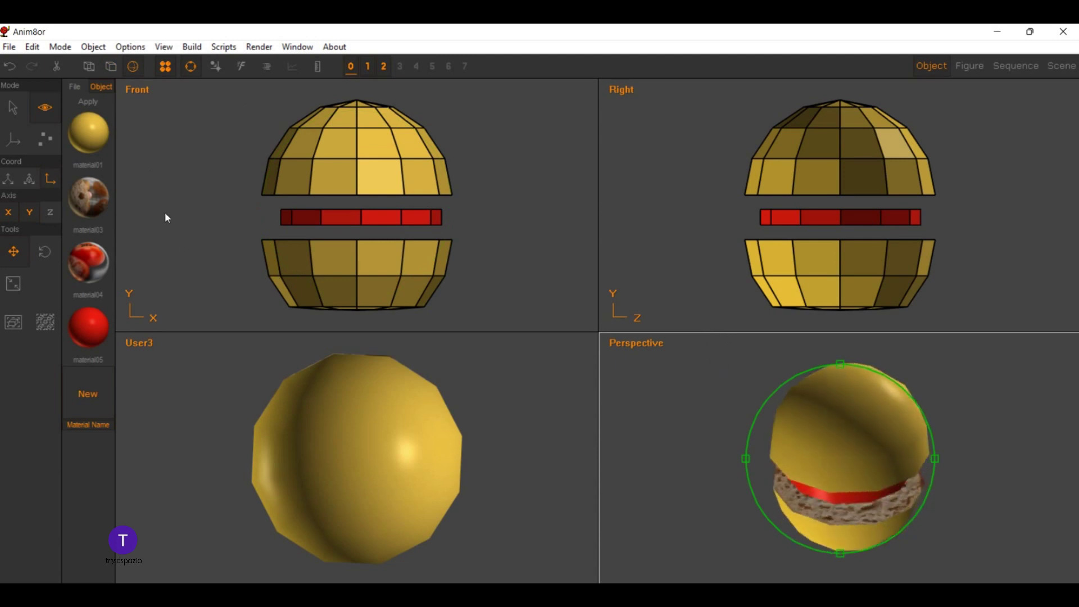
double_click(78, 119)
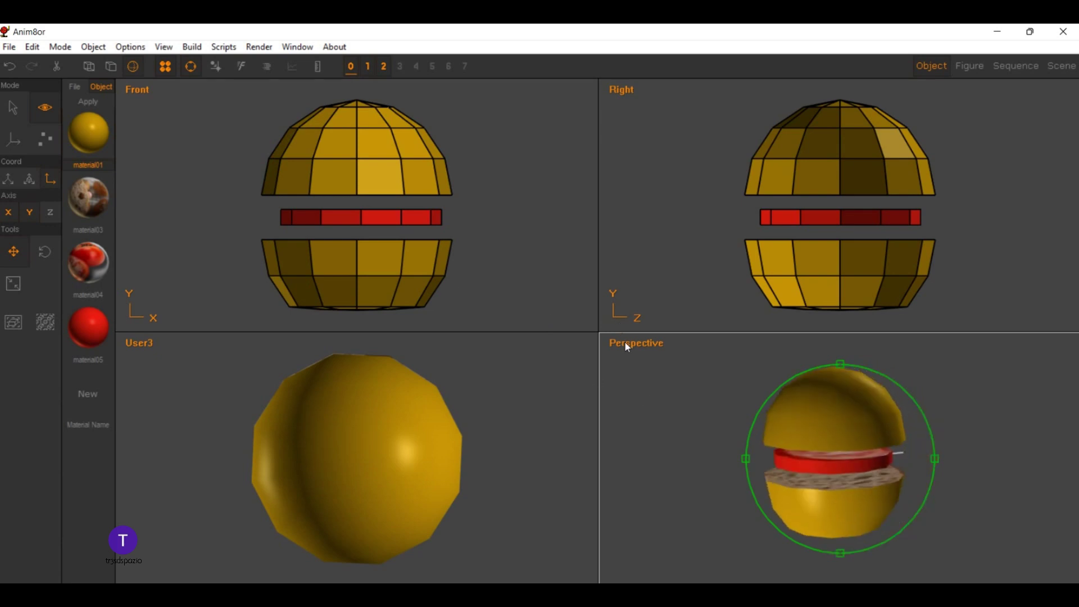
scroll(318, 176, "up", 2)
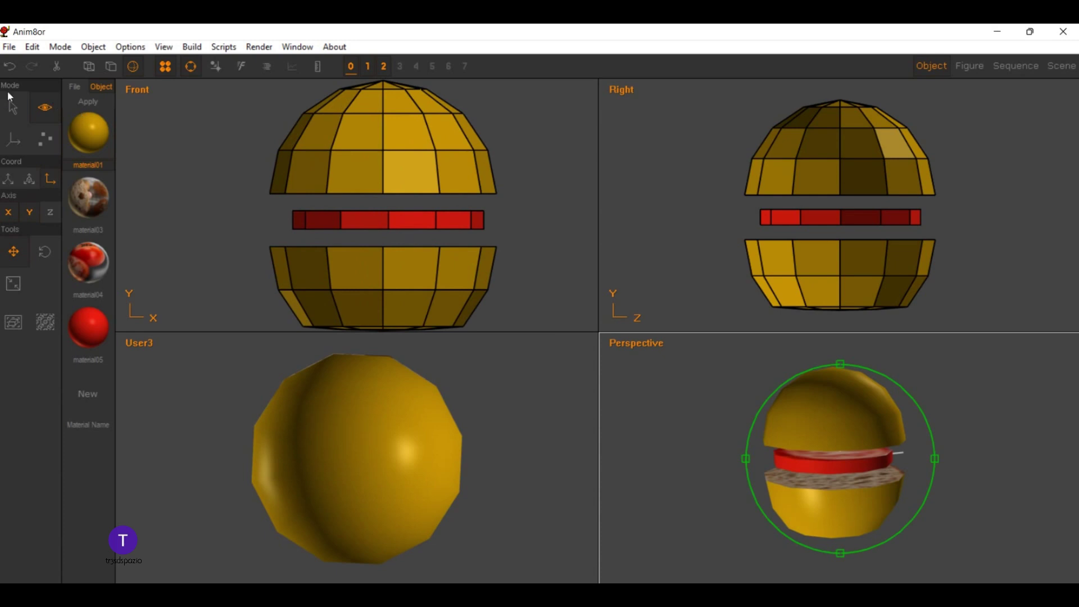
Step: Scale the red tomato slice to the bun's width in the Front view, then start a new material
left_click(13, 107)
left_click(334, 184)
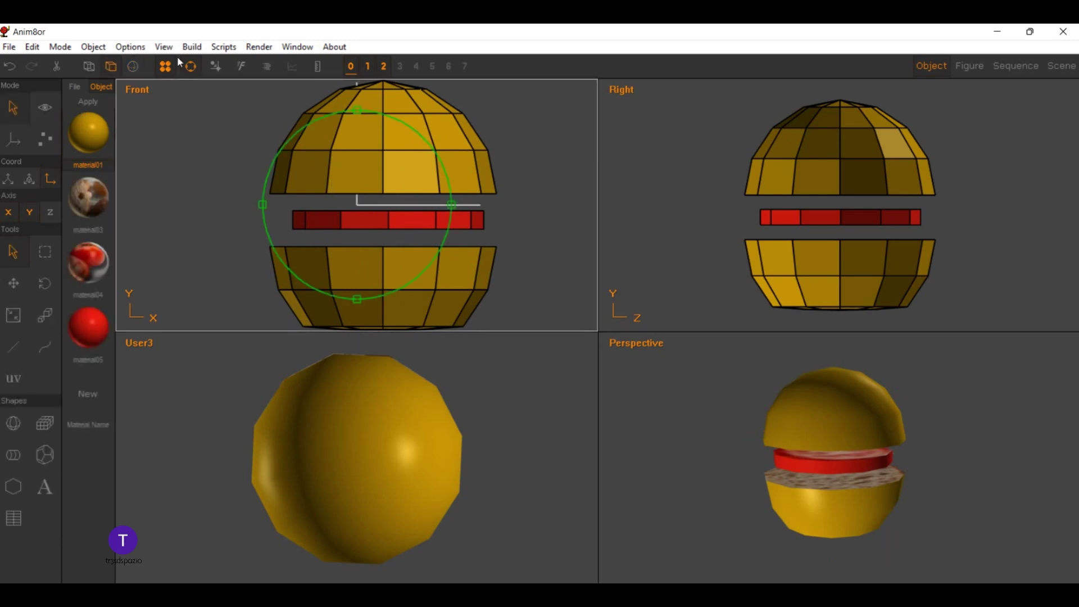
left_click(133, 65)
left_click(304, 219)
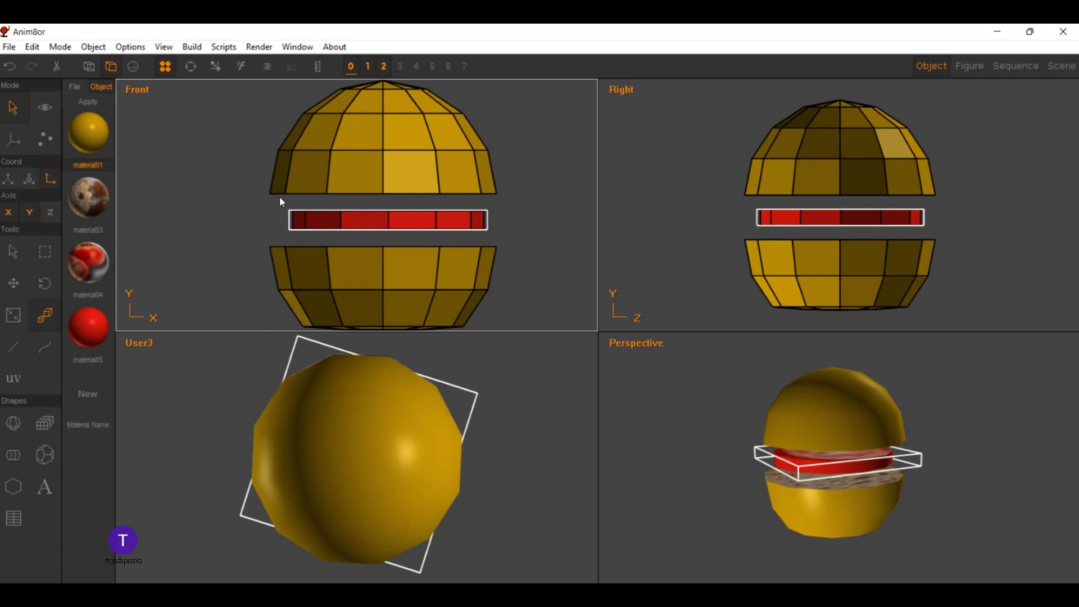
mouse_move(291, 180)
left_mouse_down()
mouse_move(311, 177)
mouse_move(258, 190)
left_mouse_up()
left_click(13, 283)
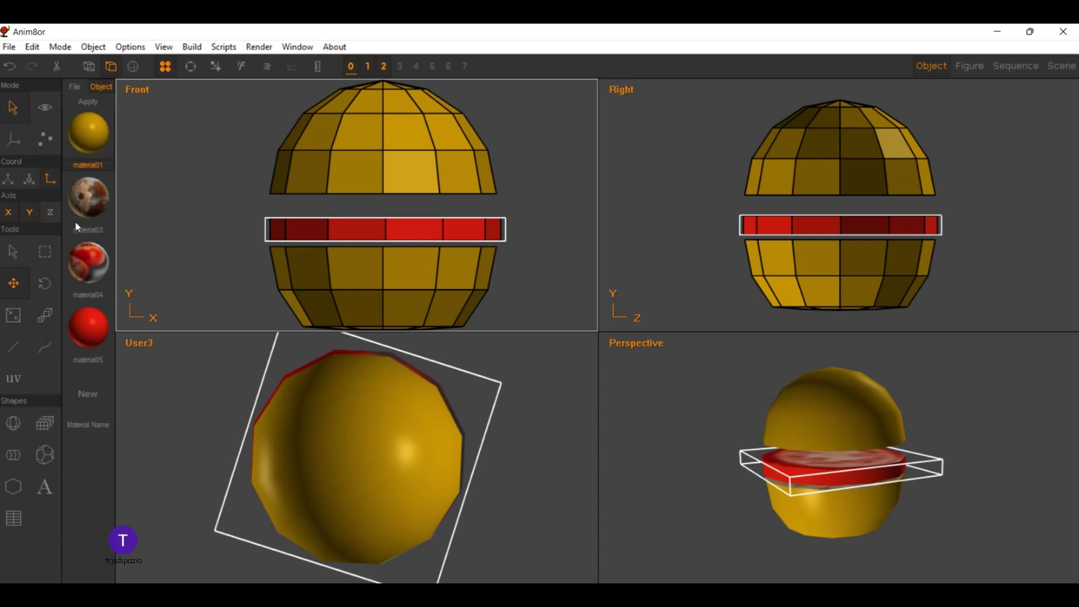
double_click(76, 318)
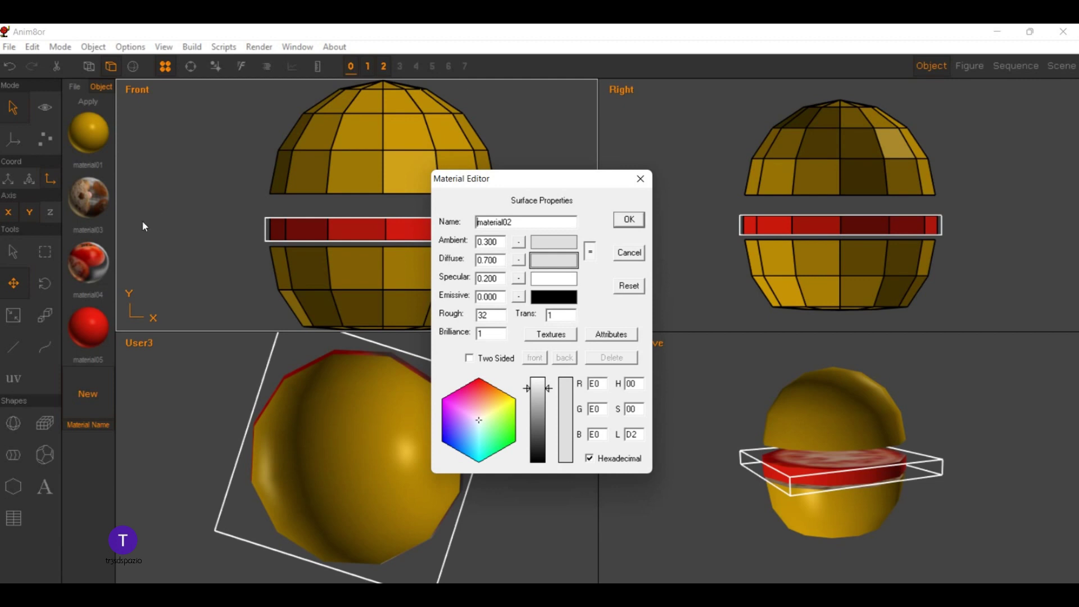
Step: Assign the carne-hamburguesa-parrilla image as material02's texture and confirm the material
left_click(72, 320)
key("alt+t")
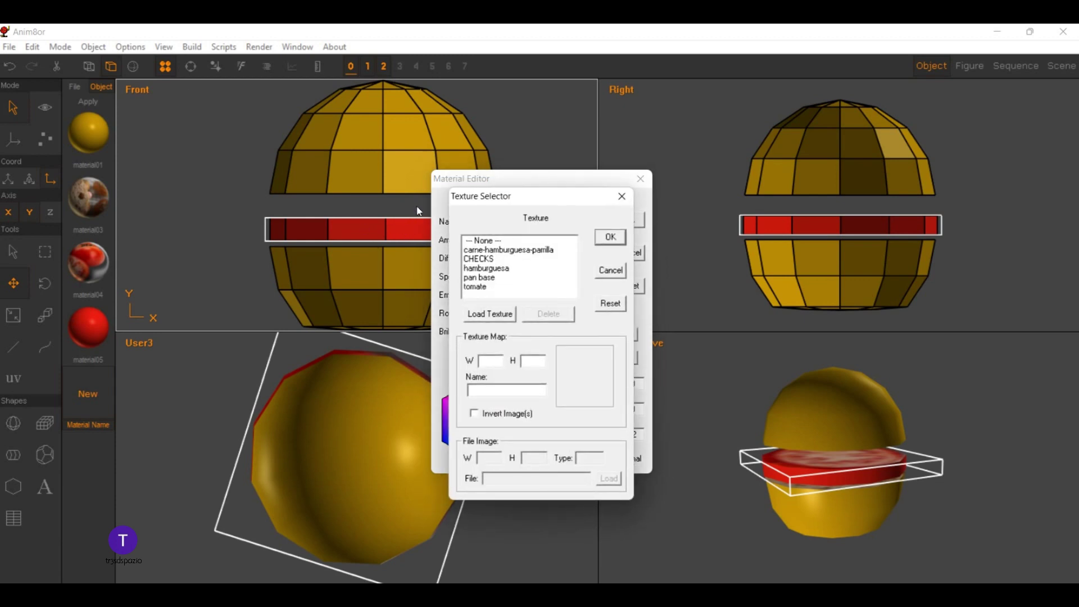
key("Down")
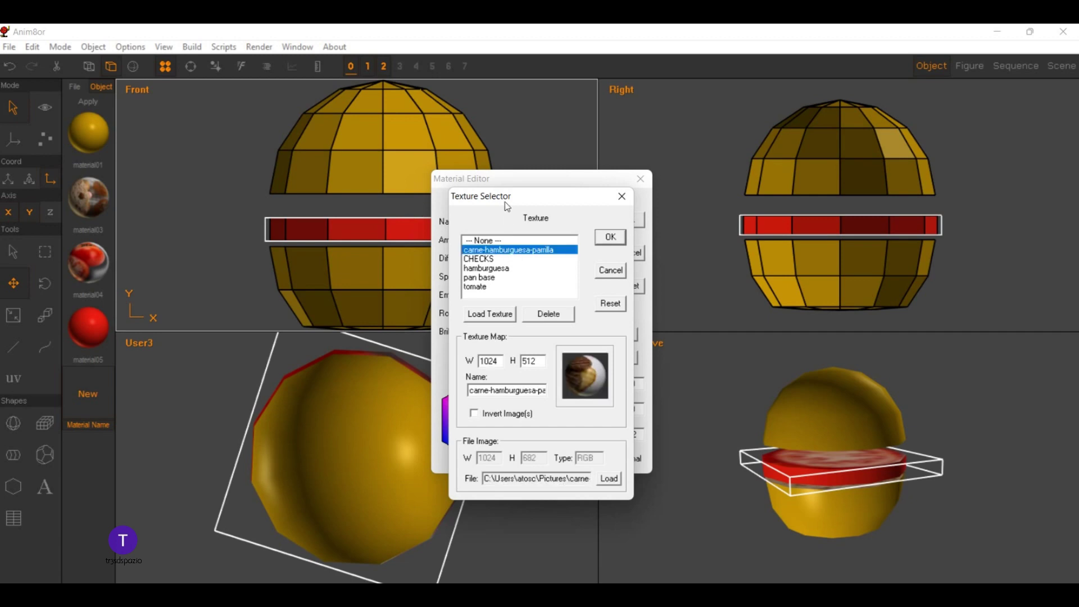
key("Return")
left_click(630, 219)
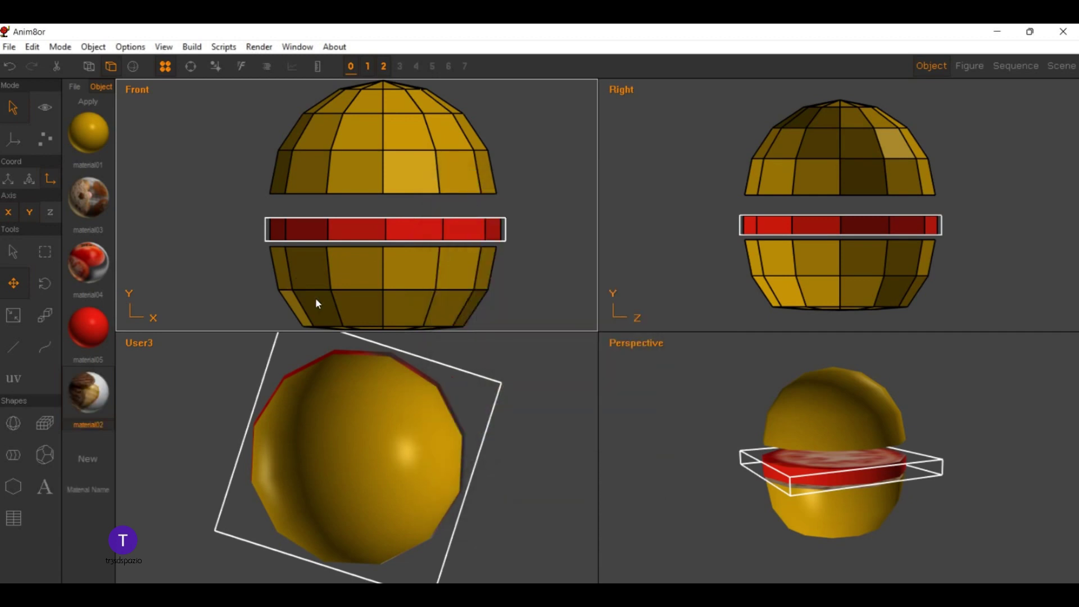
scroll(322, 152, "down", 2)
scroll(322, 140, "down", 3)
scroll(292, 140, "down", 3)
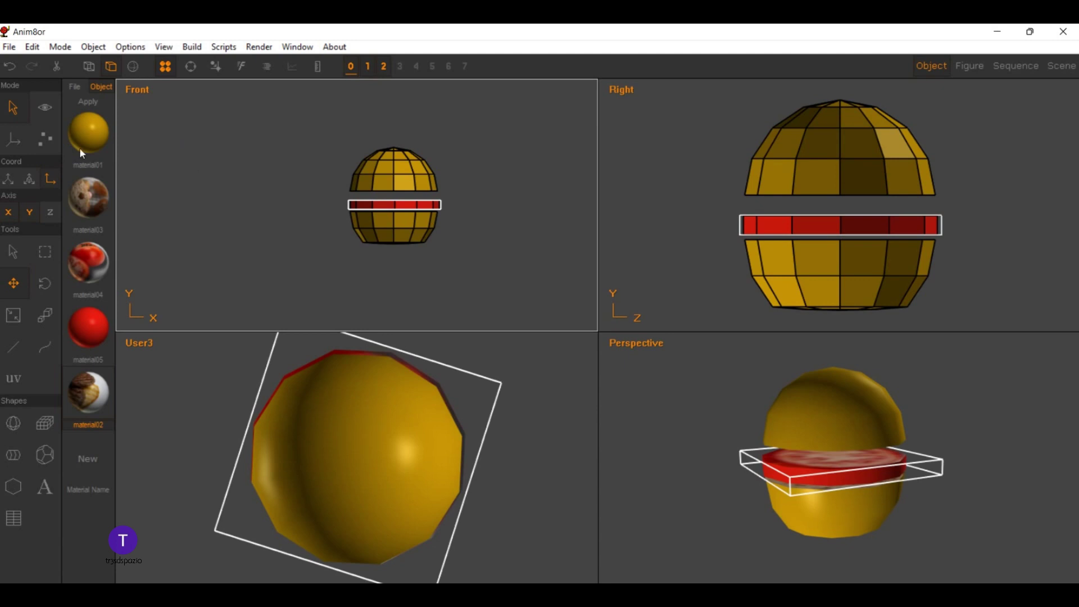
Step: Draw a new sphere in the Front view, named HAMBURGUESA on layer 3
left_click(13, 252)
left_click(150, 213)
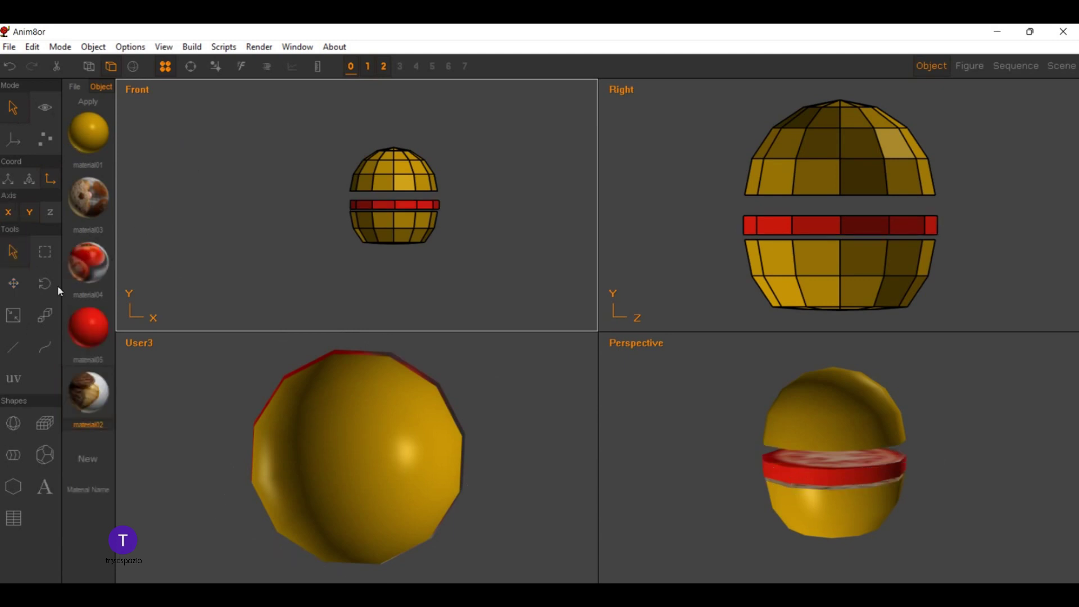
left_click(13, 422)
left_click_drag(171, 119, 184, 136)
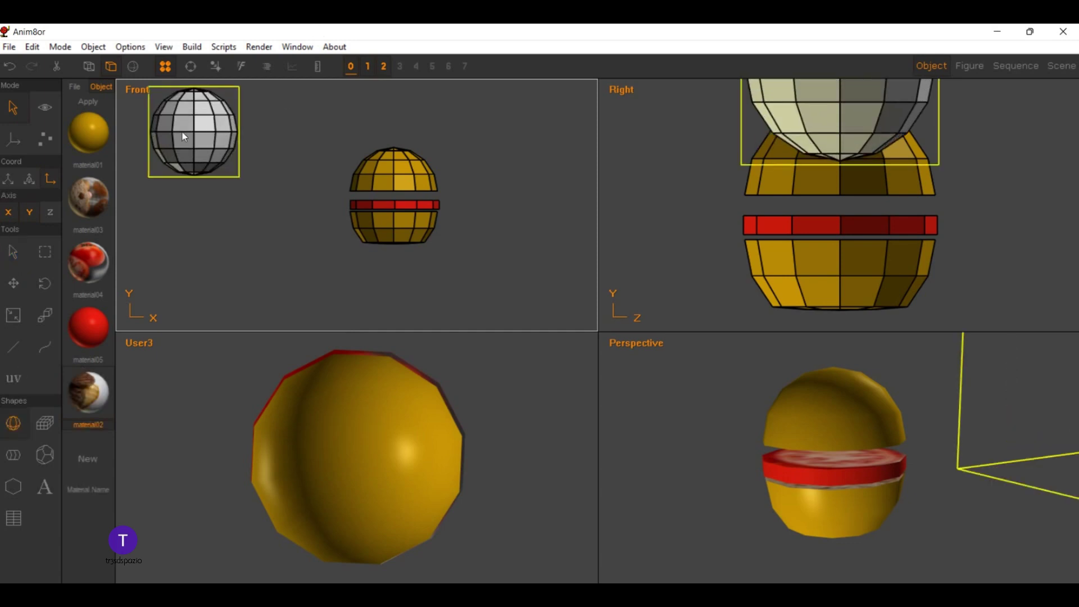
double_click(171, 129)
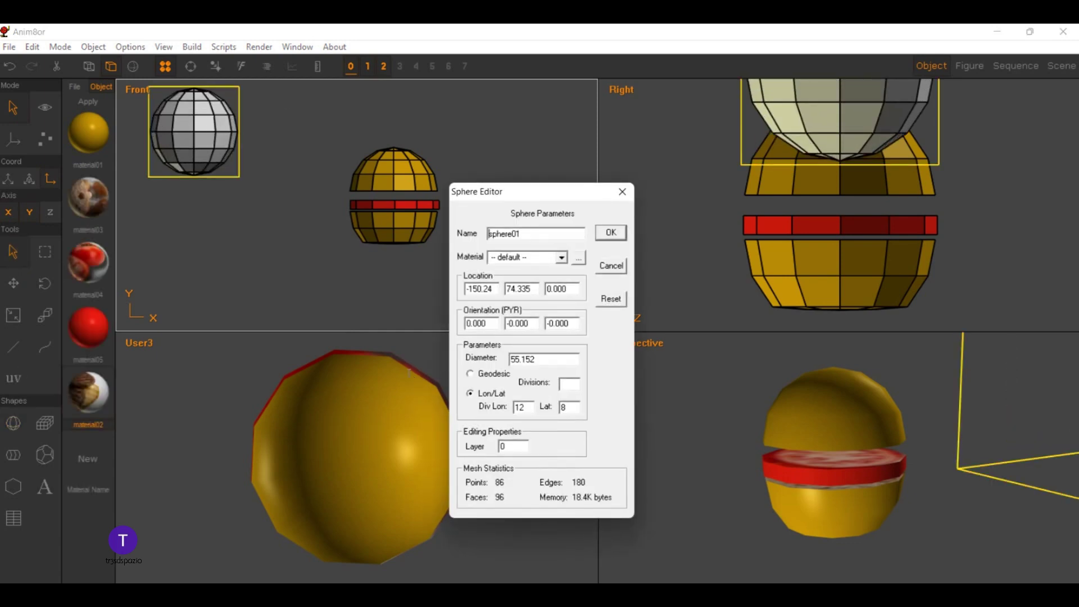
double_click(503, 446)
type("3")
key("Tab")
type("HAMBURGUESA")
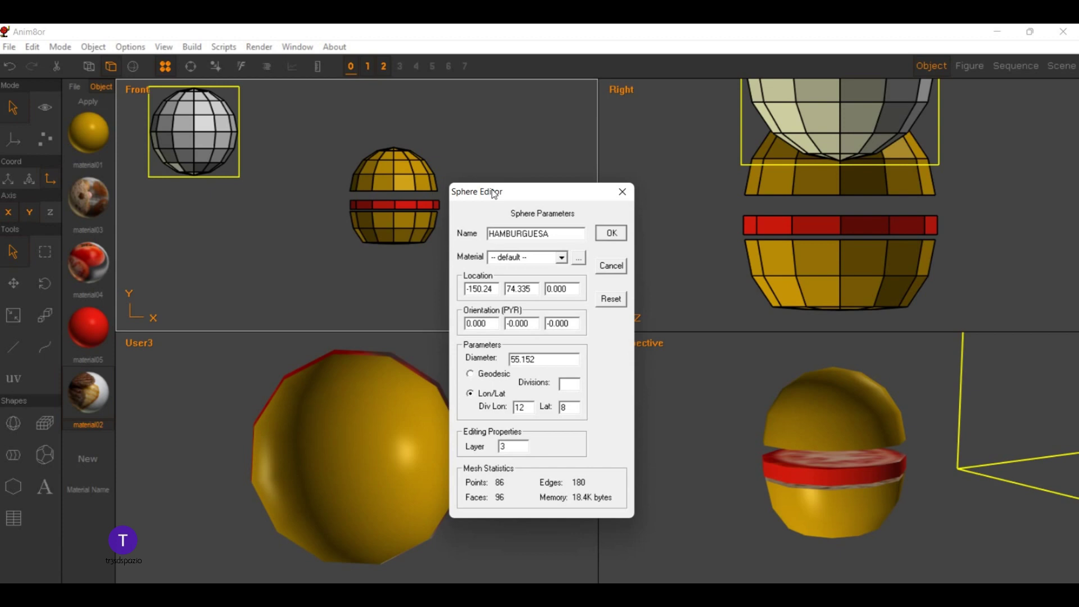
key("Return")
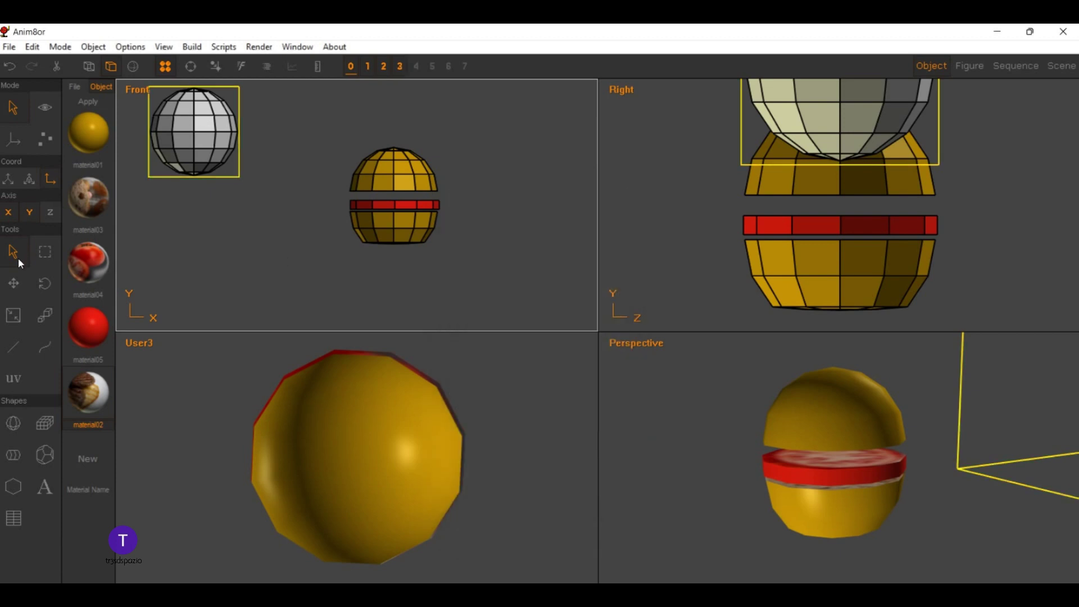
Step: Convert the sphere to an editable mesh and flatten it vertically into a thin disc
left_click(13, 315)
left_click(9, 212)
left_click(191, 47)
left_click(213, 100)
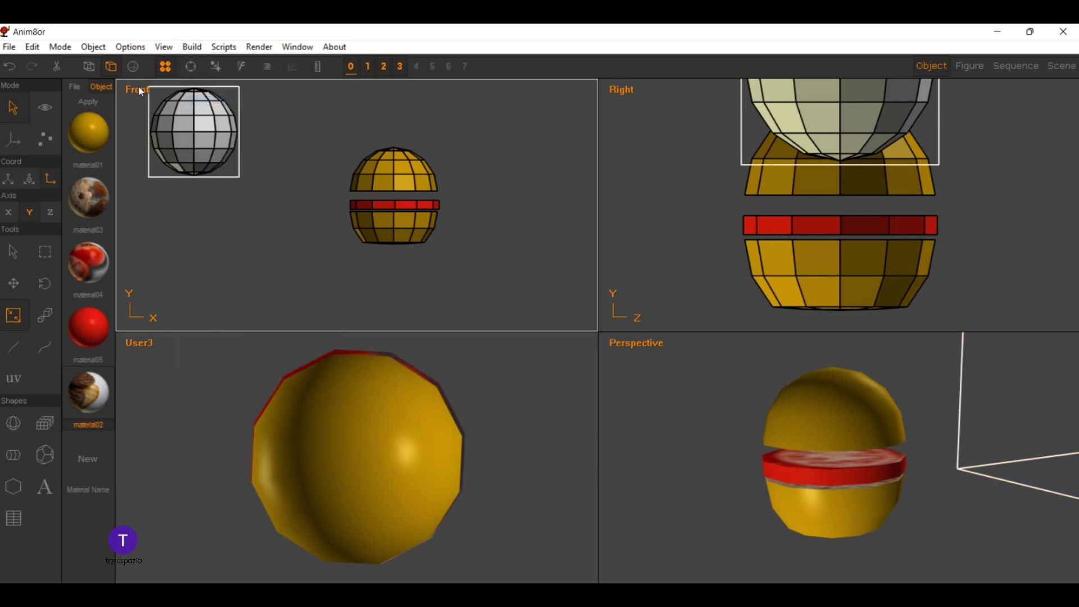
left_click_drag(168, 129, 168, 223)
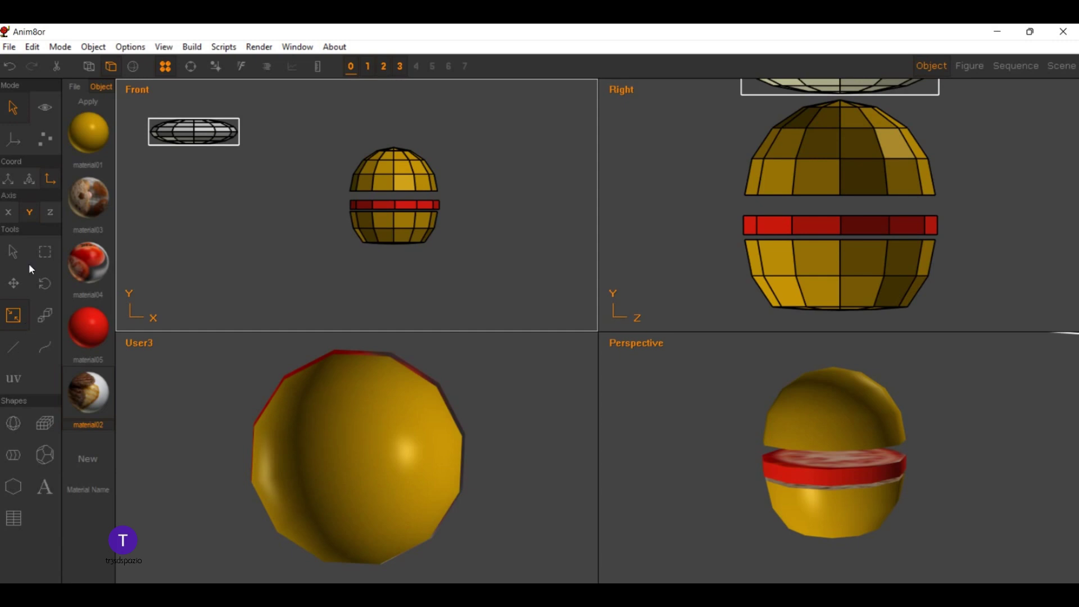
Step: Move the flattened disc into the middle of the bun, undoing a trial widening
key("m")
left_click_drag(137, 111, 222, 149)
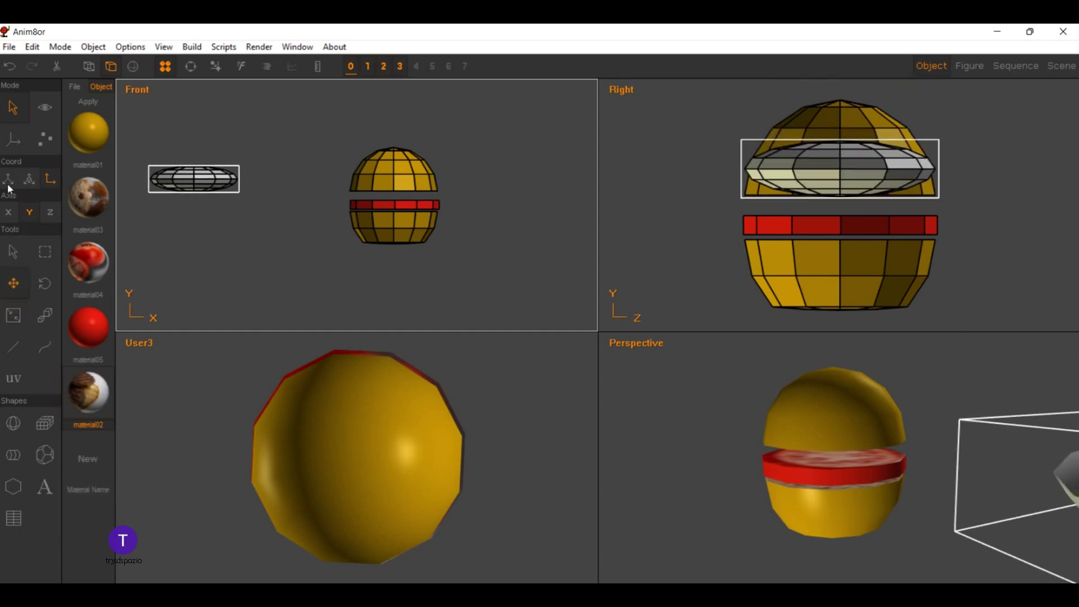
mouse_move(132, 150)
left_mouse_down()
mouse_move(292, 176)
mouse_move(301, 144)
mouse_move(314, 181)
mouse_move(276, 167)
mouse_move(289, 164)
left_mouse_up()
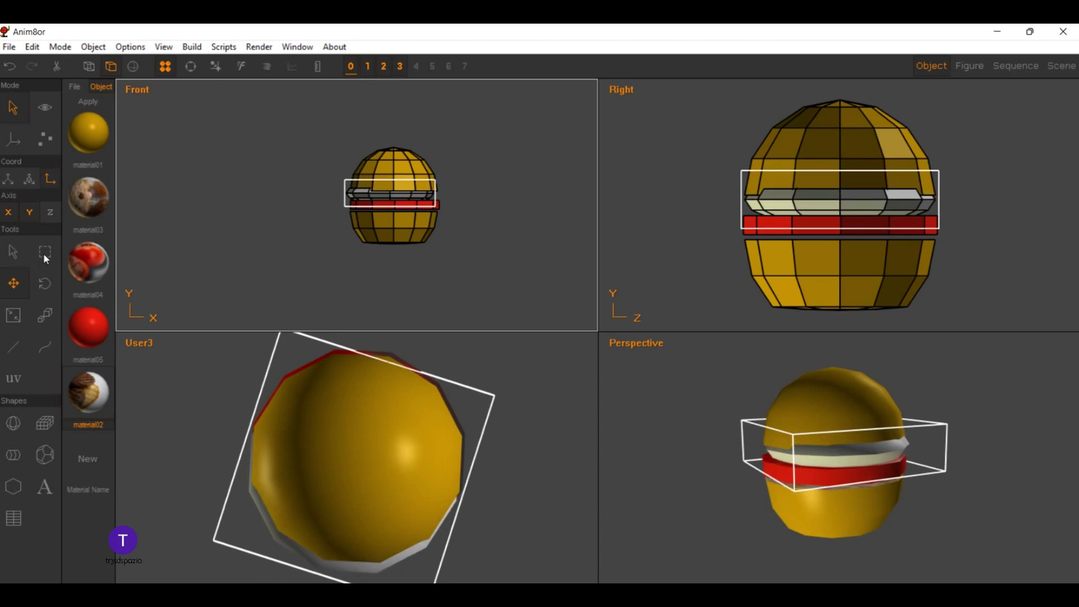
left_click(14, 315)
mouse_move(194, 192)
left_mouse_down()
mouse_move(218, 194)
mouse_move(208, 190)
left_mouse_up()
left_click(13, 282)
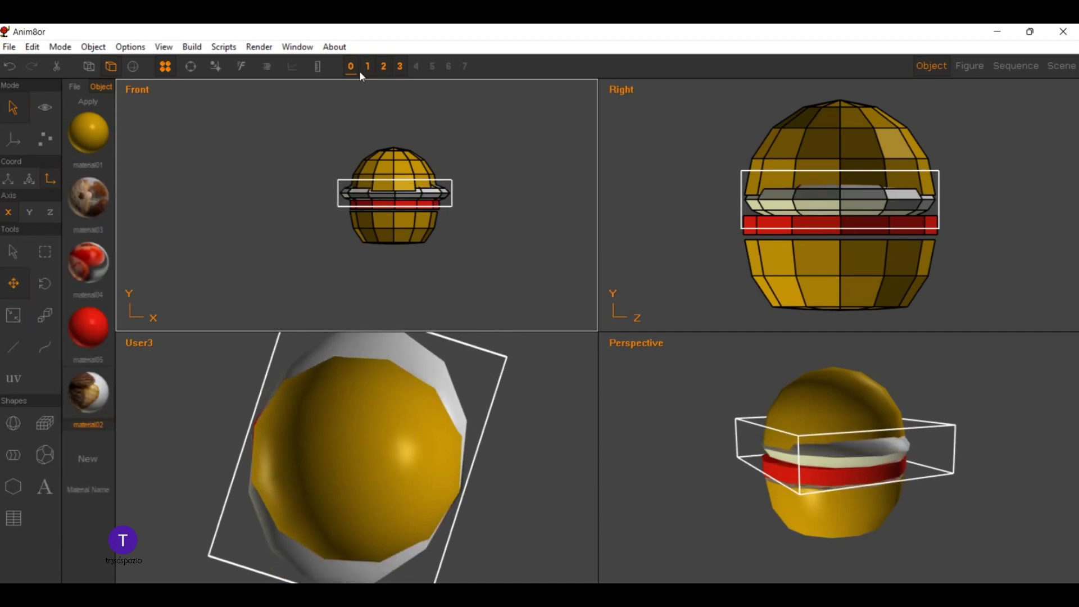
left_click(12, 63)
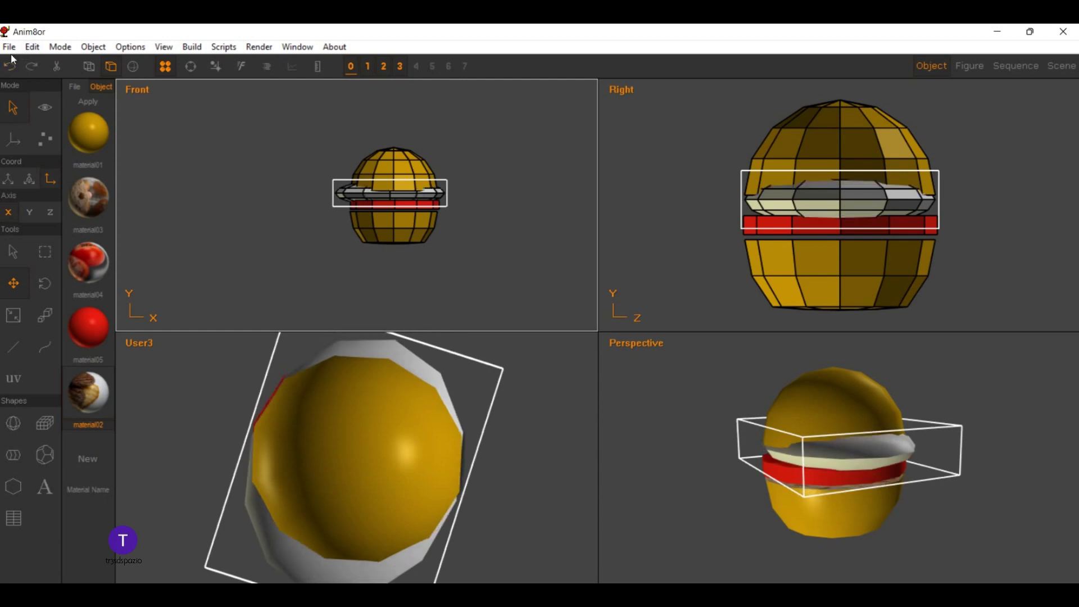
left_click(11, 63)
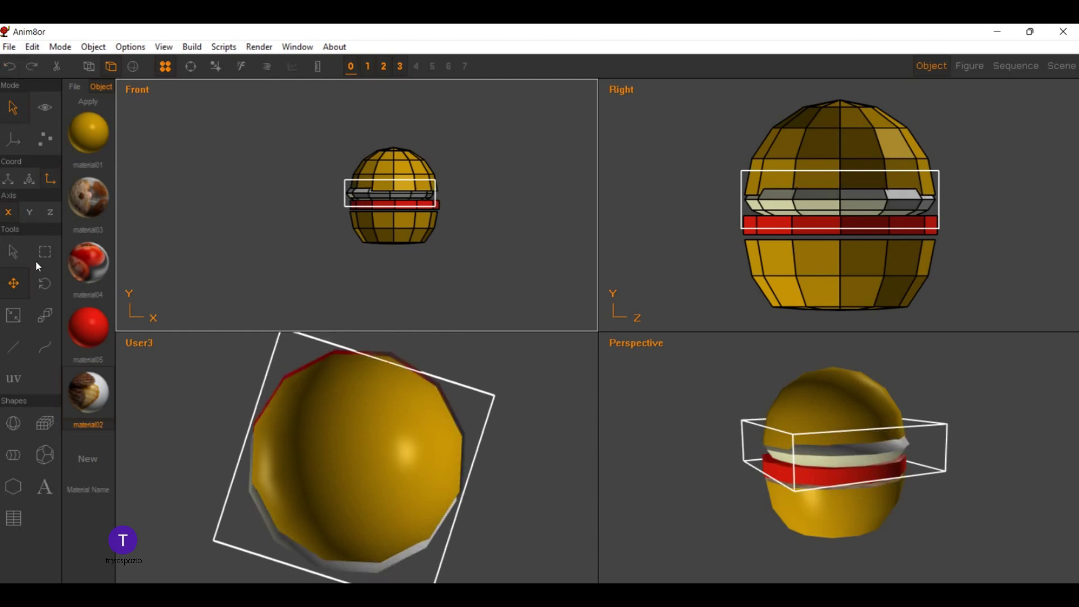
left_click(45, 315)
Step: Stretch the disc wider, select its rim faces, and generate texture coordinates for mesh02
left_click_drag(318, 199, 318, 190)
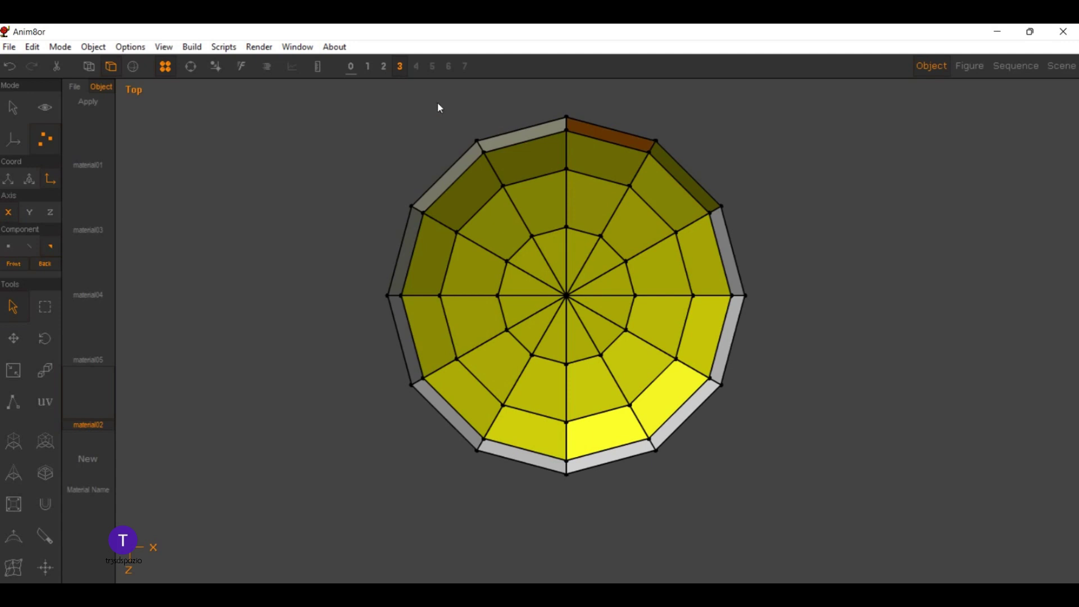
mouse_move(429, 112)
left_mouse_down()
mouse_move(380, 125)
mouse_move(321, 239)
mouse_move(322, 266)
mouse_move(357, 329)
mouse_move(420, 373)
mouse_move(479, 380)
mouse_move(538, 353)
mouse_move(586, 285)
mouse_move(588, 232)
mouse_move(556, 230)
left_mouse_up()
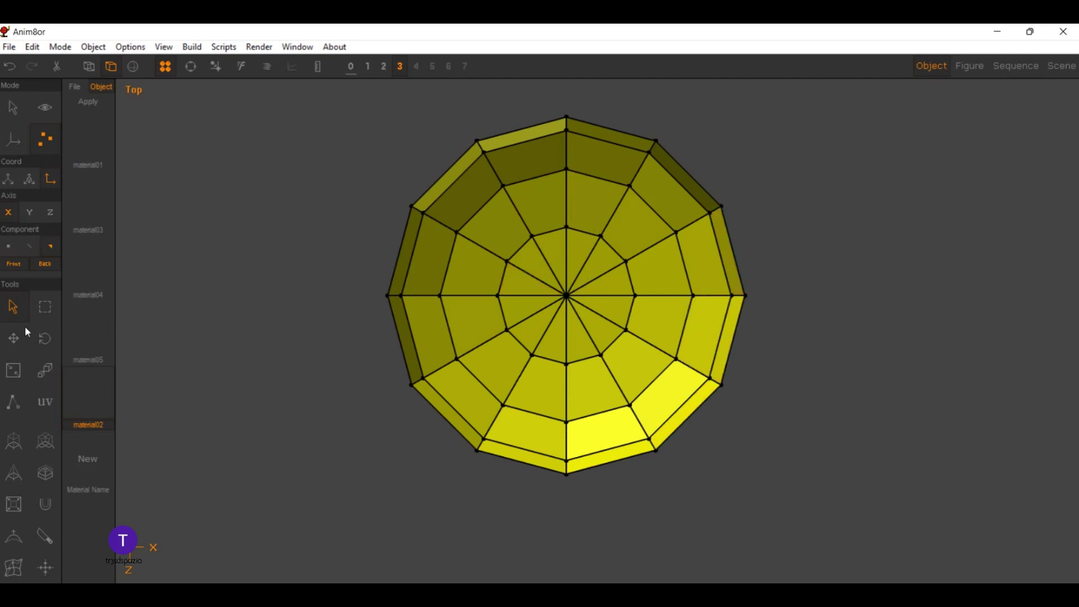
left_click(45, 402)
key("Return")
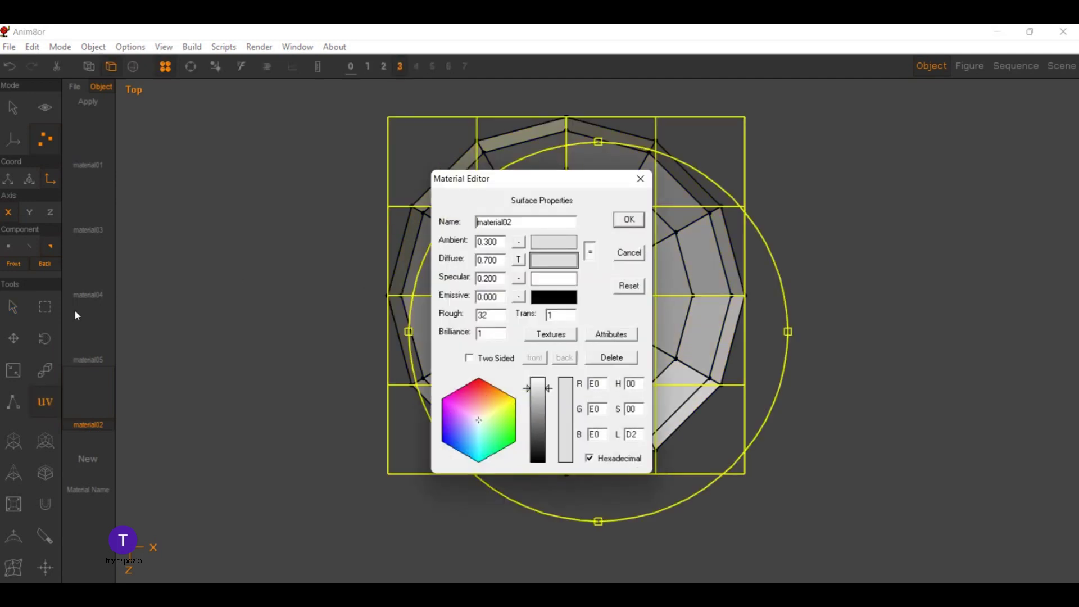
Step: Accept material02's settings and apply the meat material to the disc's top
key("Return")
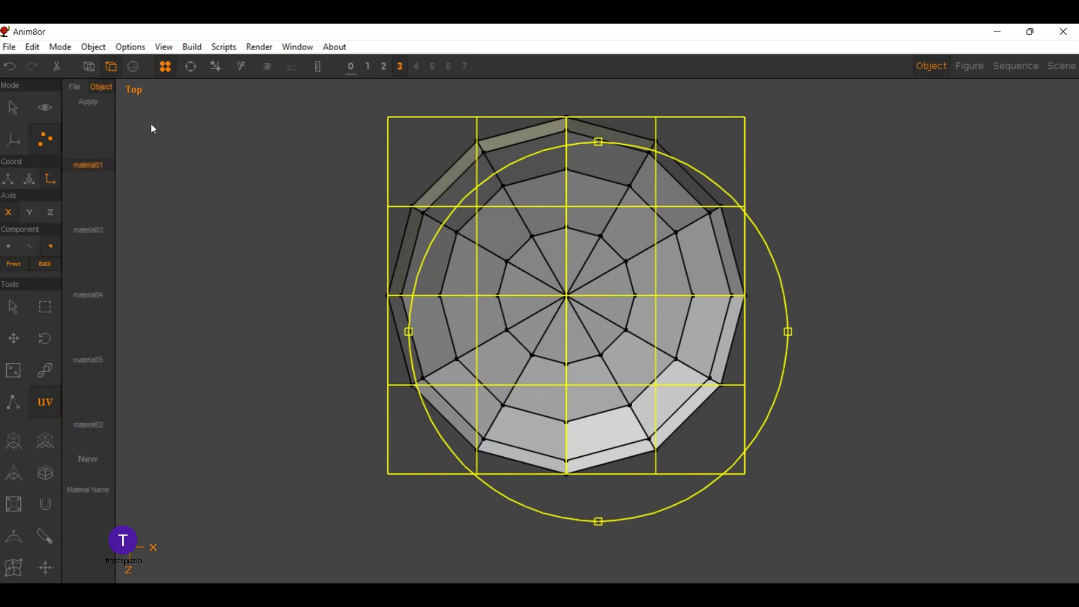
left_click_drag(267, 217, 83, 266)
mouse_move(328, 190)
left_mouse_down()
mouse_move(277, 236)
mouse_move(453, 238)
mouse_move(438, 236)
left_mouse_up()
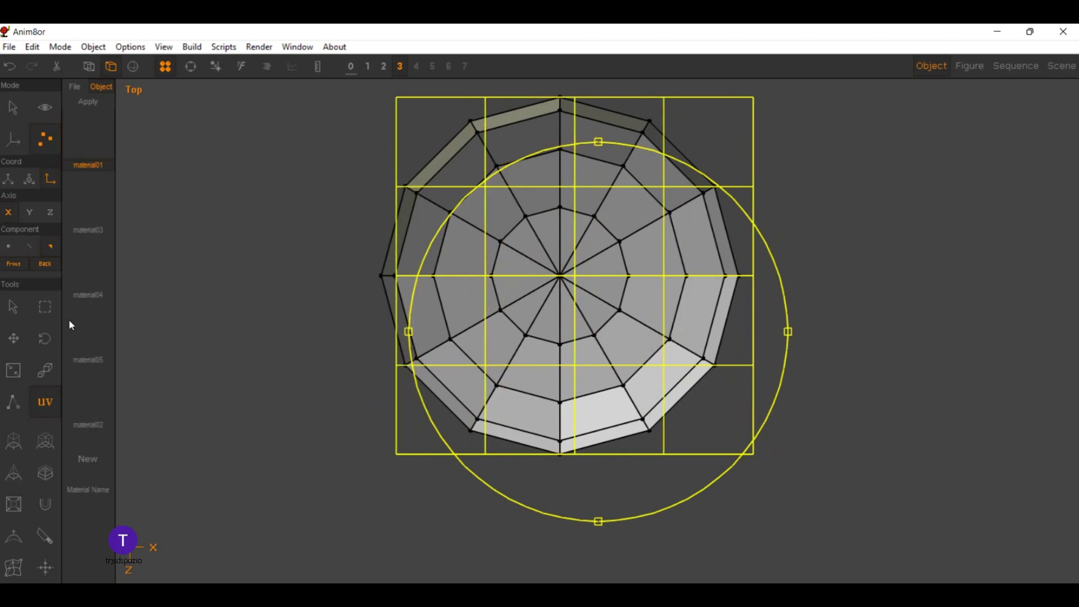
left_click(78, 94)
Step: Scale the meat texture projection up in X and Y to fill the disc, with smooth shading
mouse_move(474, 252)
left_mouse_down()
mouse_move(515, 178)
mouse_move(374, 201)
left_mouse_up()
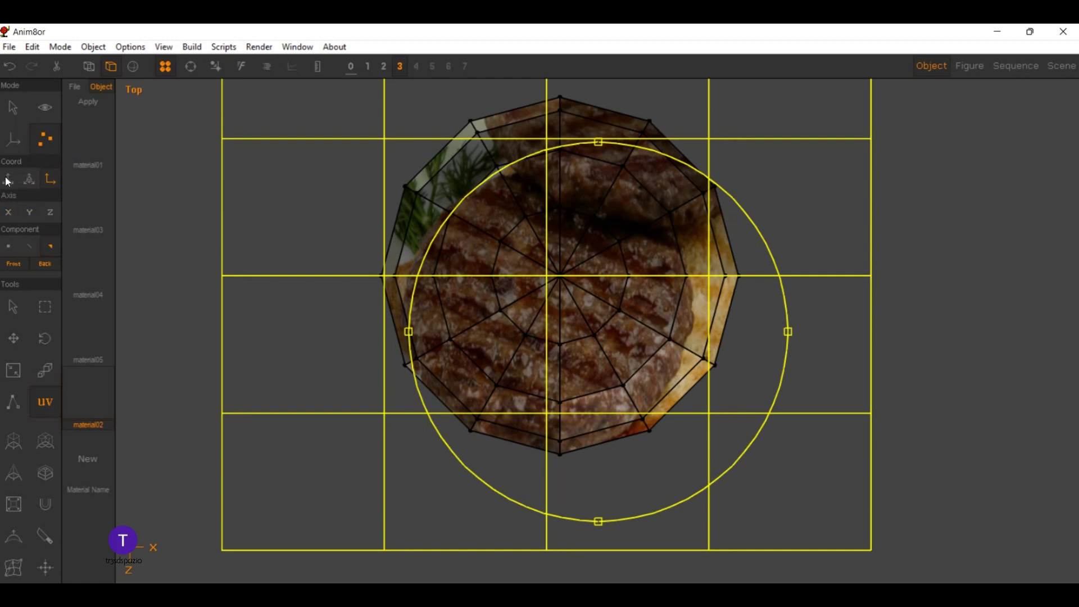
left_click(29, 212)
mouse_move(375, 159)
left_mouse_down()
mouse_move(425, 193)
mouse_move(440, 156)
left_mouse_up()
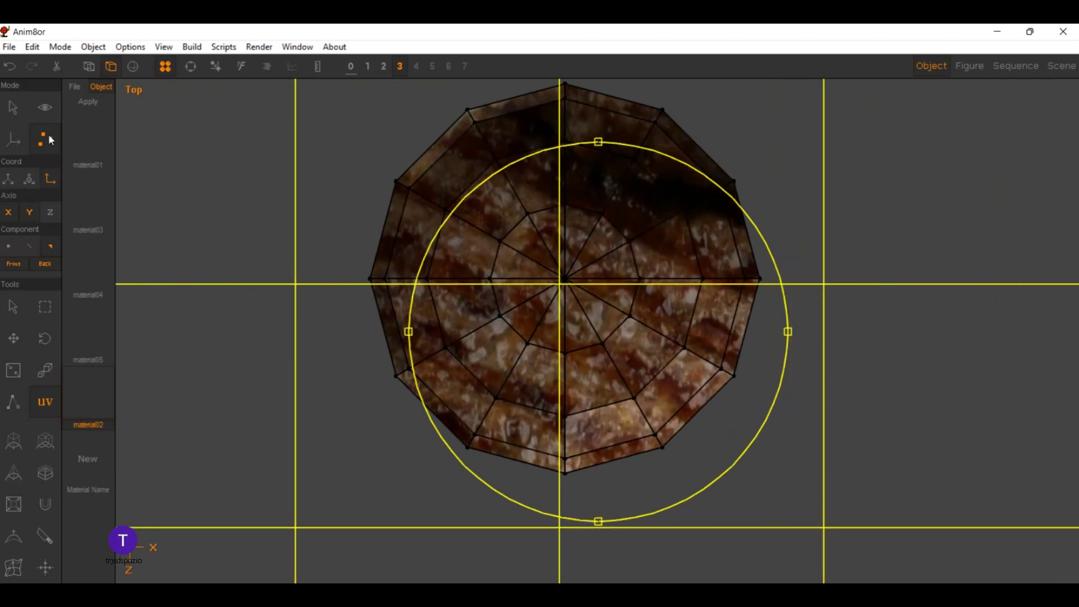
left_click(9, 248)
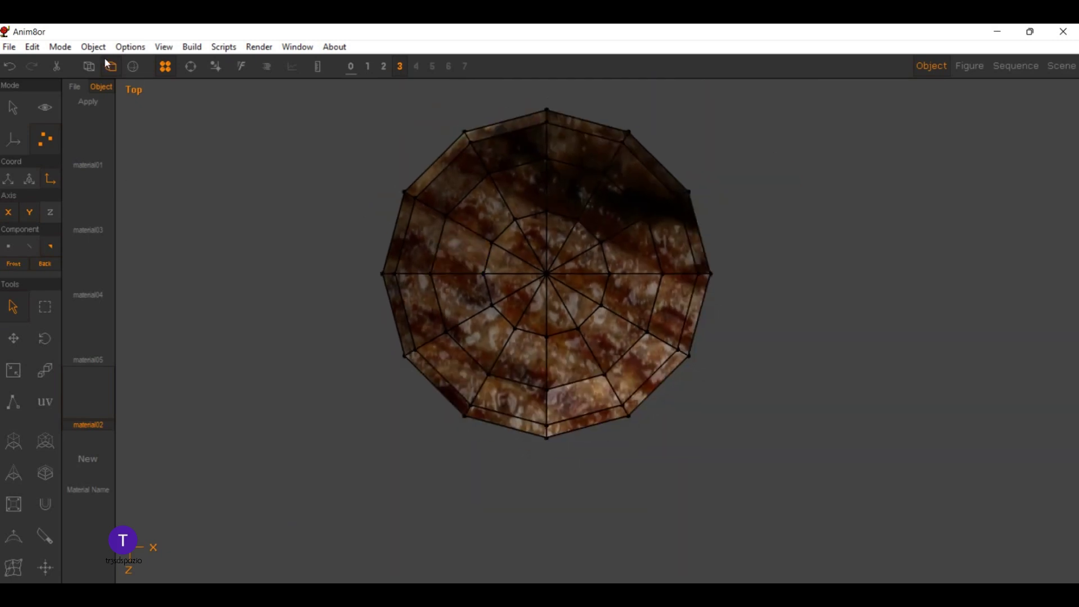
left_click(132, 65)
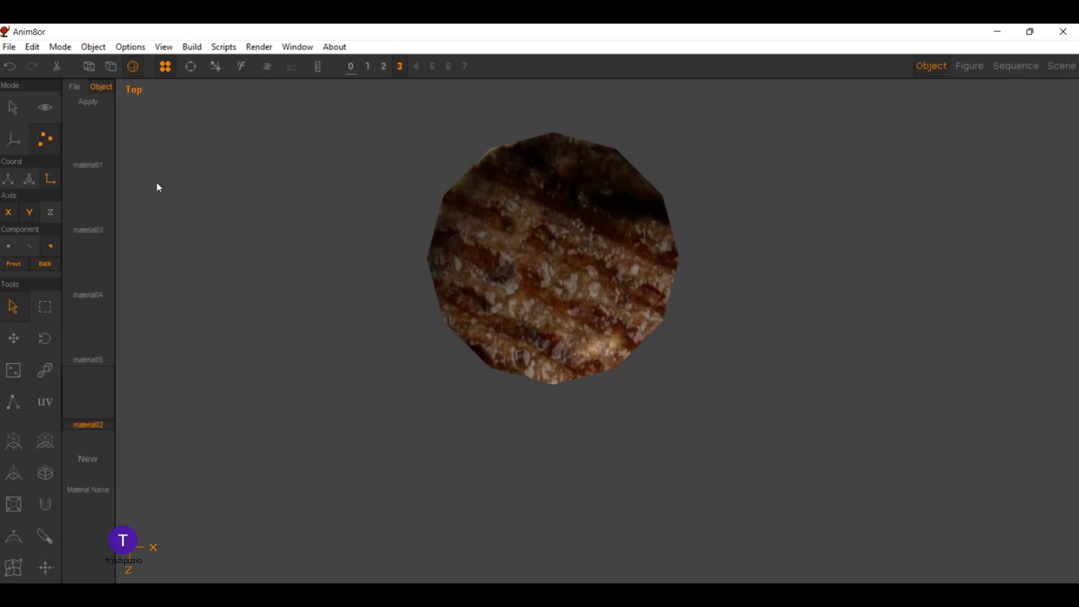
right_click(113, 87)
Step: Shift and rotate the meat texture mapping on the patty's underside
left_click(112, 96)
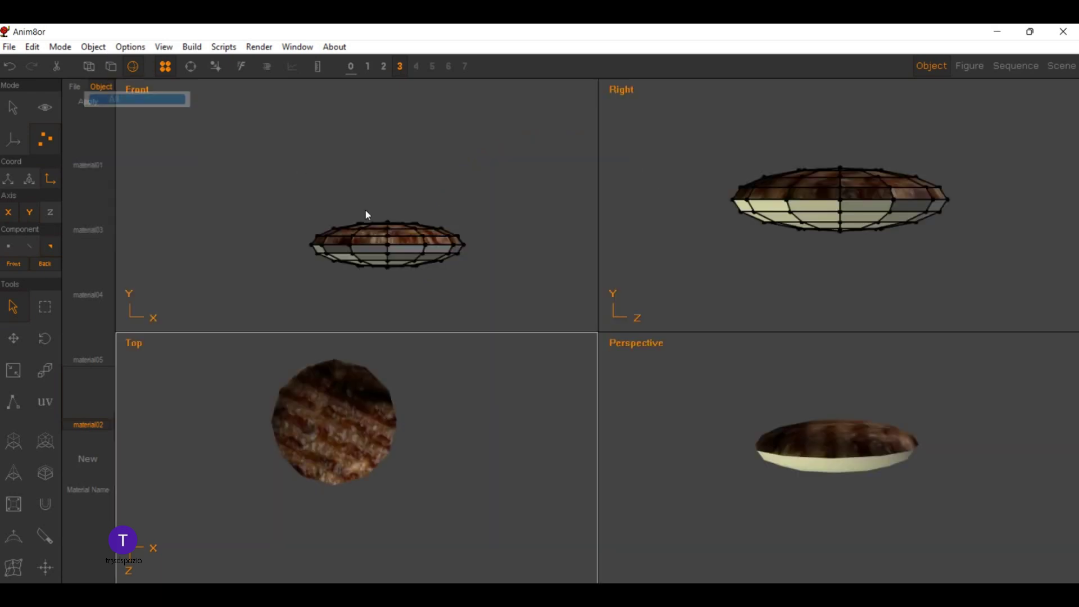
scroll(477, 365, "up", 1)
scroll(640, 338, "up", 1)
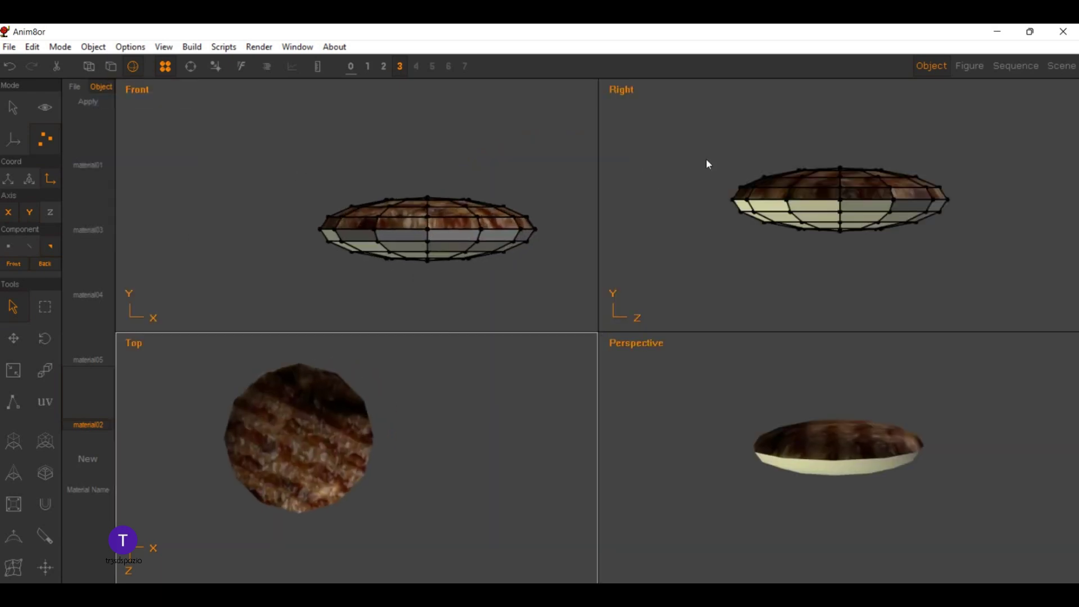
scroll(706, 159, "up", 1)
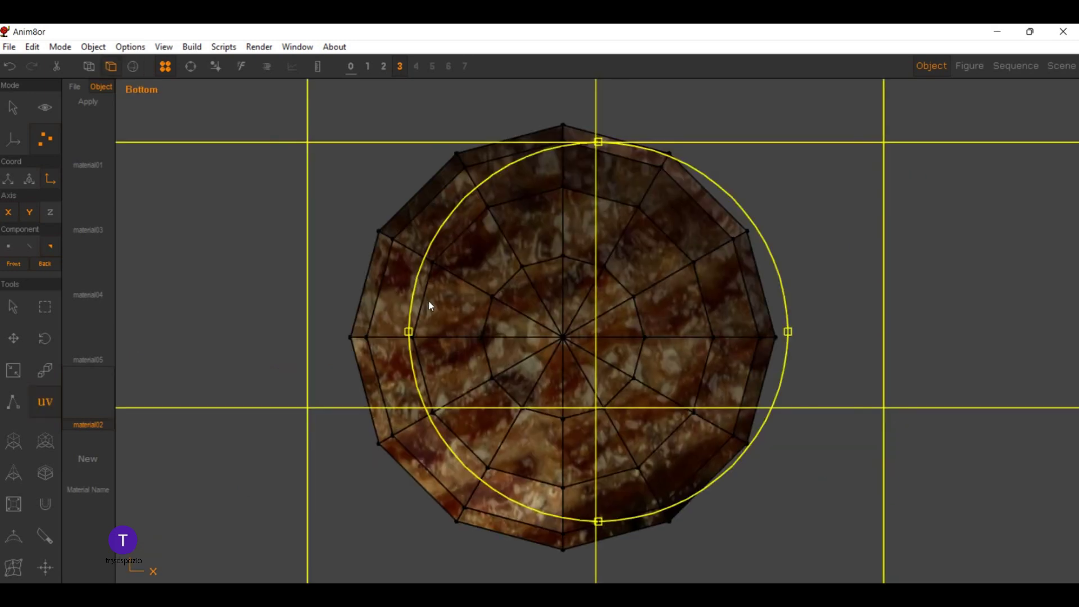
left_click_drag(448, 308, 445, 305)
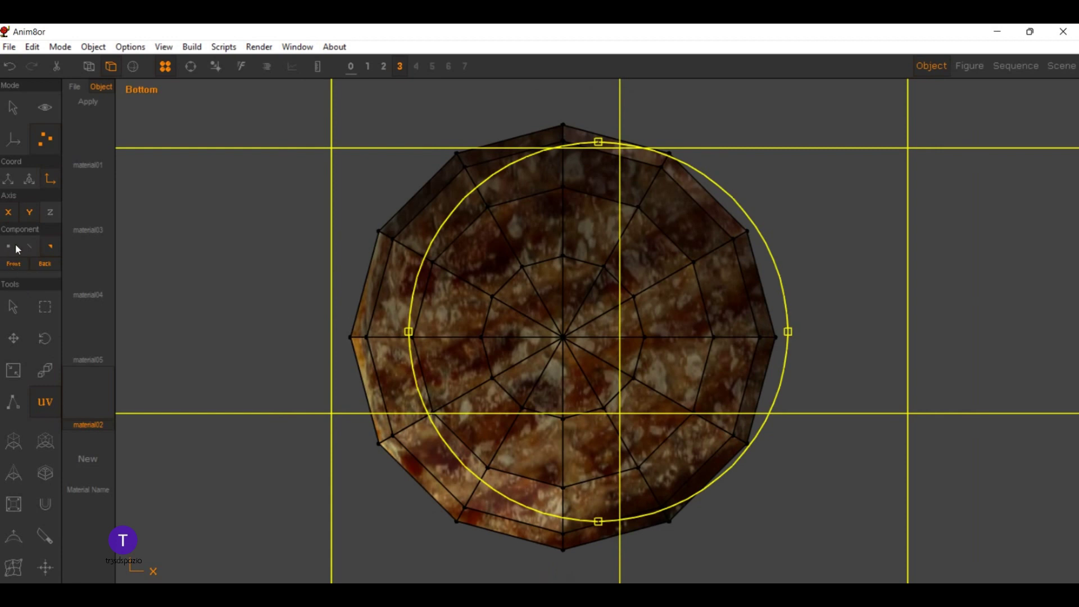
key("a")
Step: Show the underside with smooth textured shading and return to the four-view layout
scroll(153, 221, "down", 1)
scroll(205, 193, "down", 1)
scroll(205, 193, "down", 1)
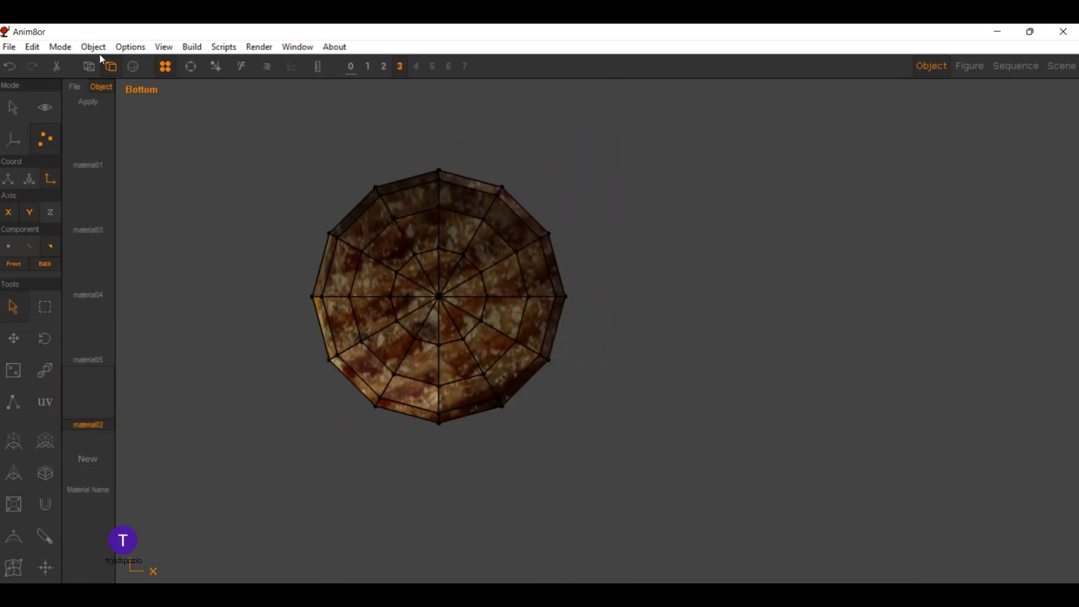
left_click(134, 66)
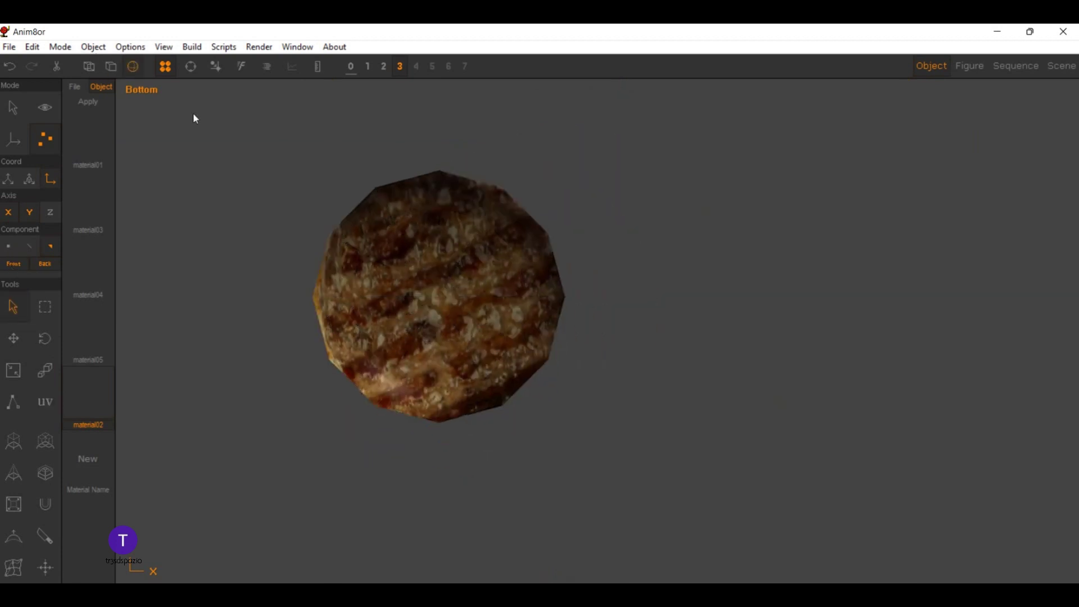
right_click(113, 77)
left_click(118, 96)
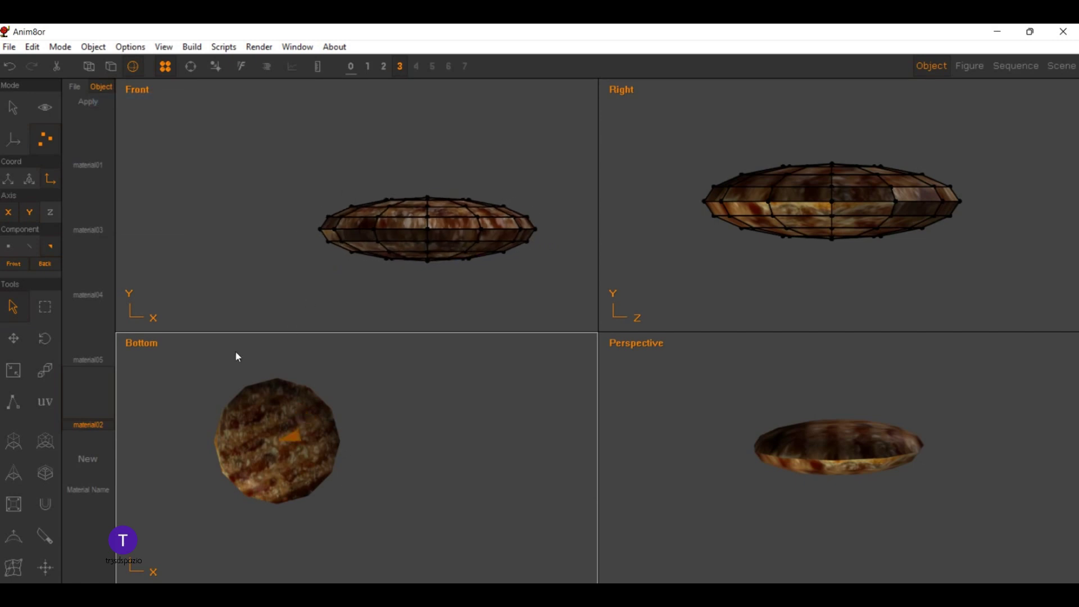
scroll(682, 334, "up", 1)
Step: Orbit around the patty and unhide the bun and tomato pieces
scroll(707, 396, "up", 2)
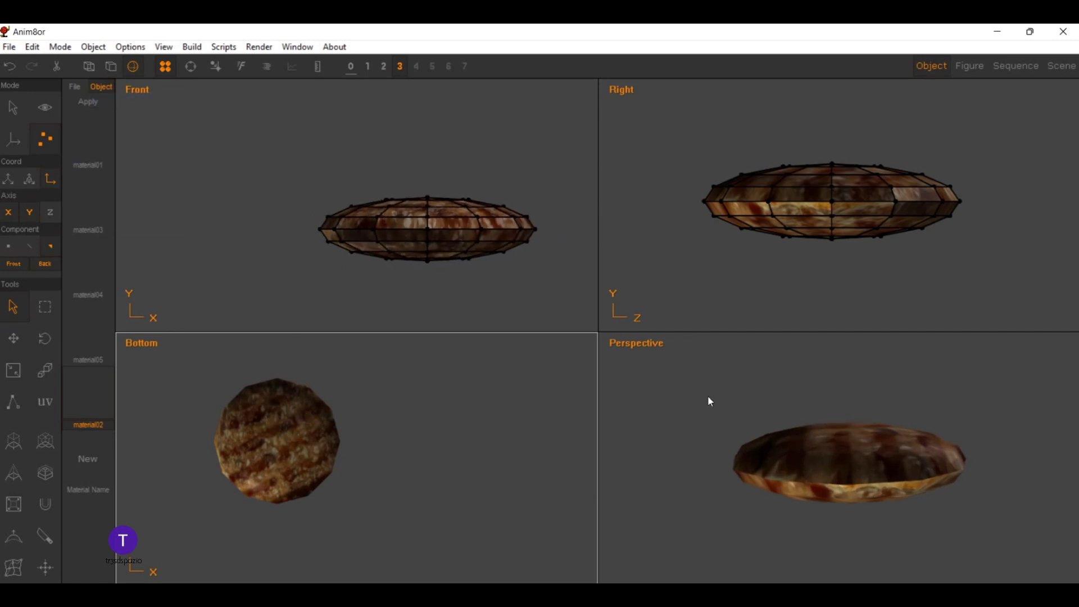
scroll(707, 397, "up", 2)
left_click(190, 67)
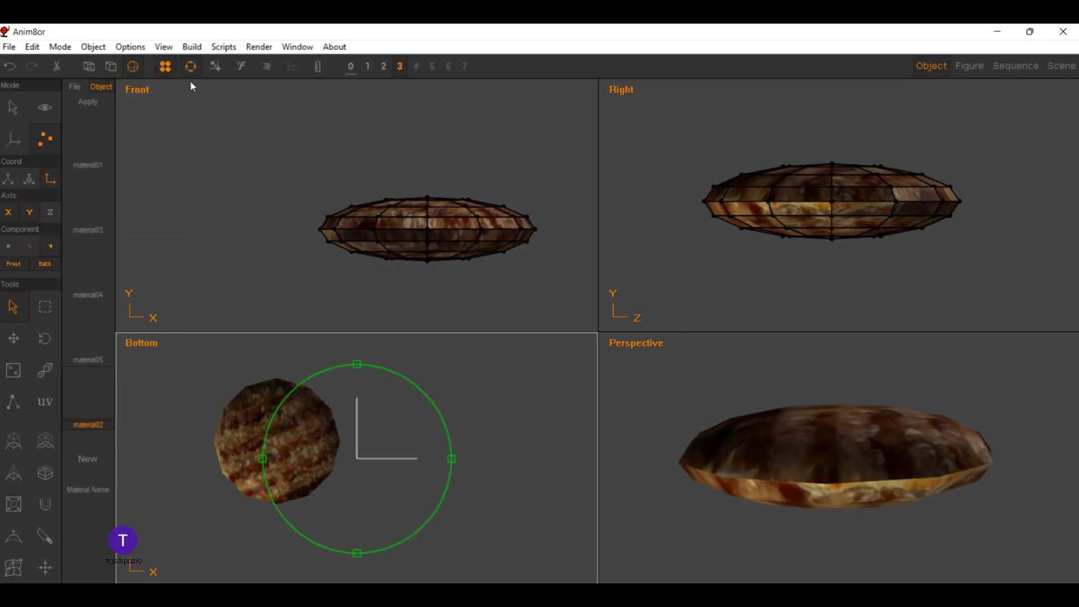
mouse_move(656, 346)
left_mouse_down()
mouse_move(698, 428)
mouse_move(752, 421)
mouse_move(777, 351)
mouse_move(792, 378)
mouse_move(694, 378)
mouse_move(676, 422)
left_mouse_up()
right_click_drag(646, 418, 639, 414)
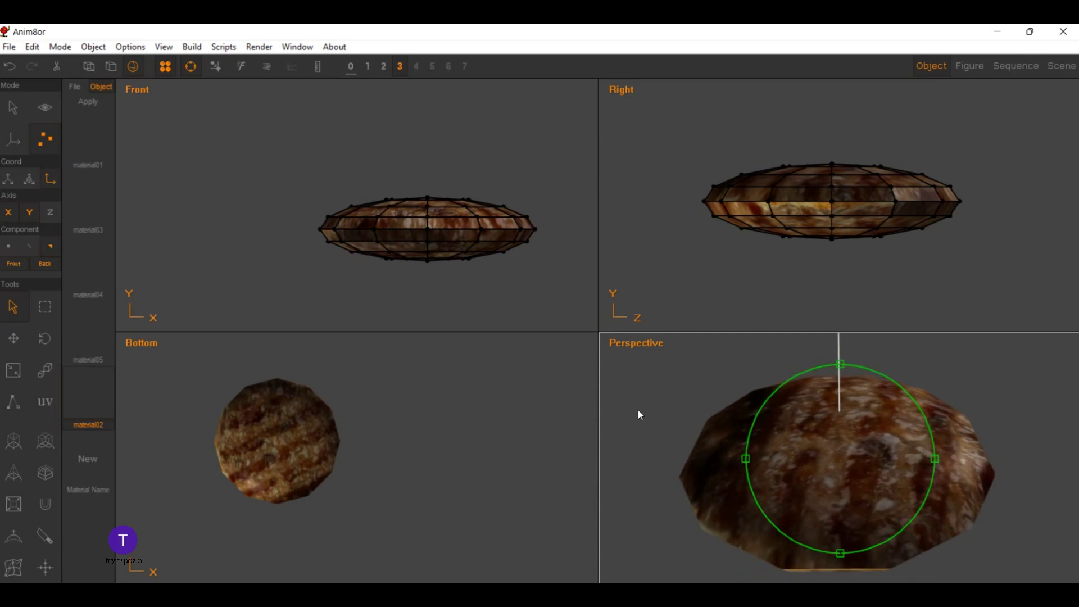
left_click(289, 62)
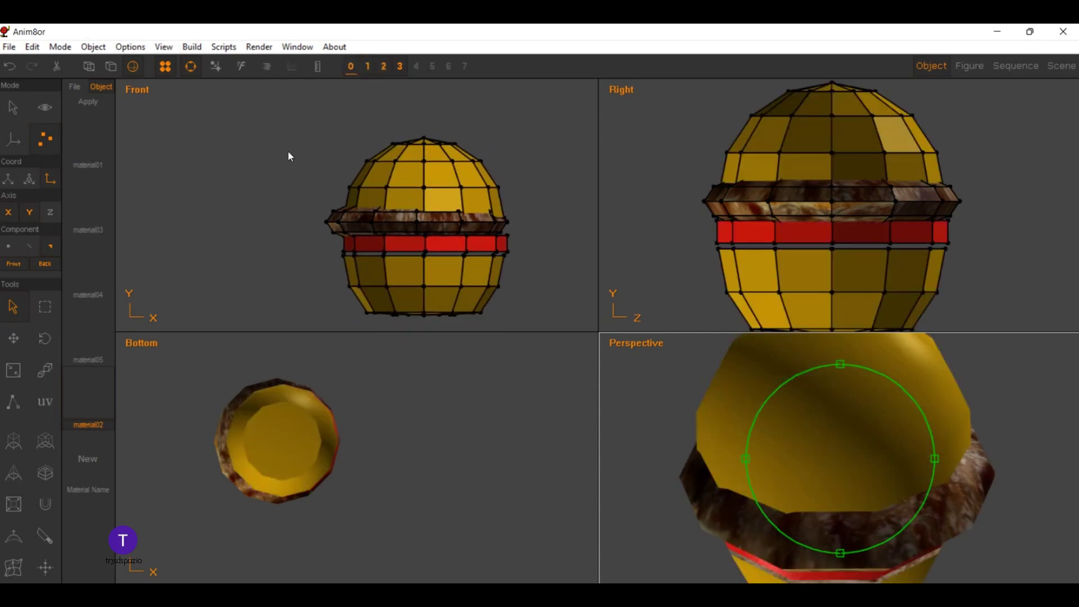
Step: Set the lower-left view to Top, rotate it, and deselect the burger
scroll(706, 346, "down", 2)
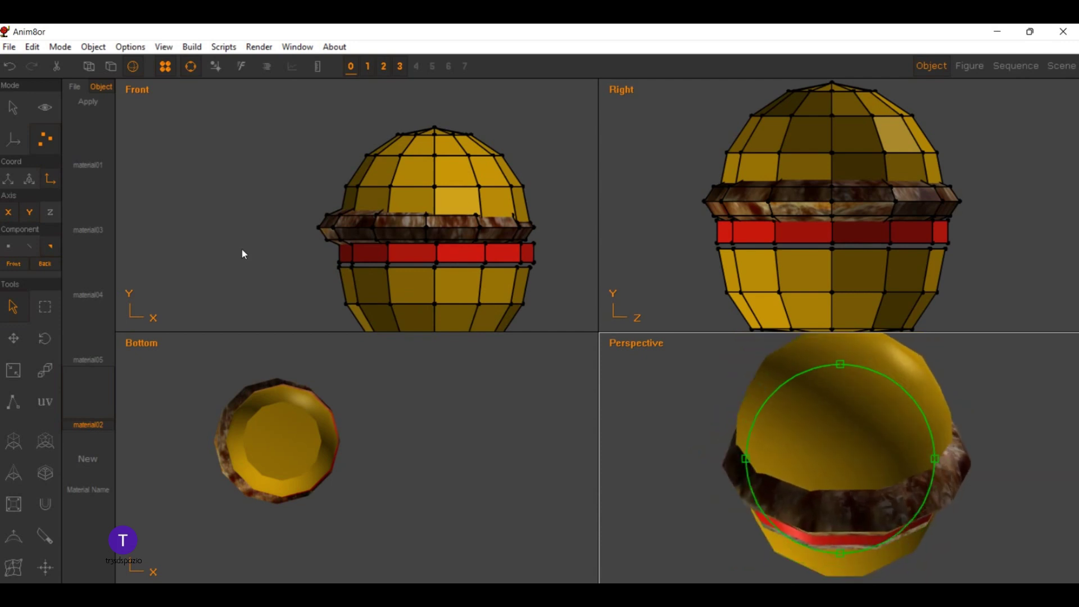
scroll(278, 235, "down", 2)
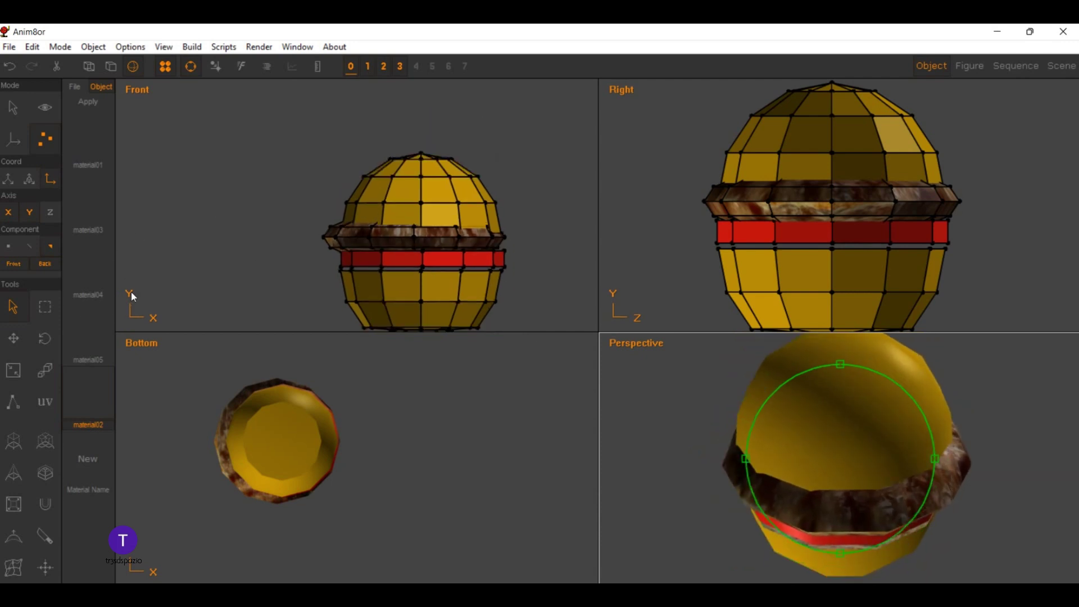
key("t")
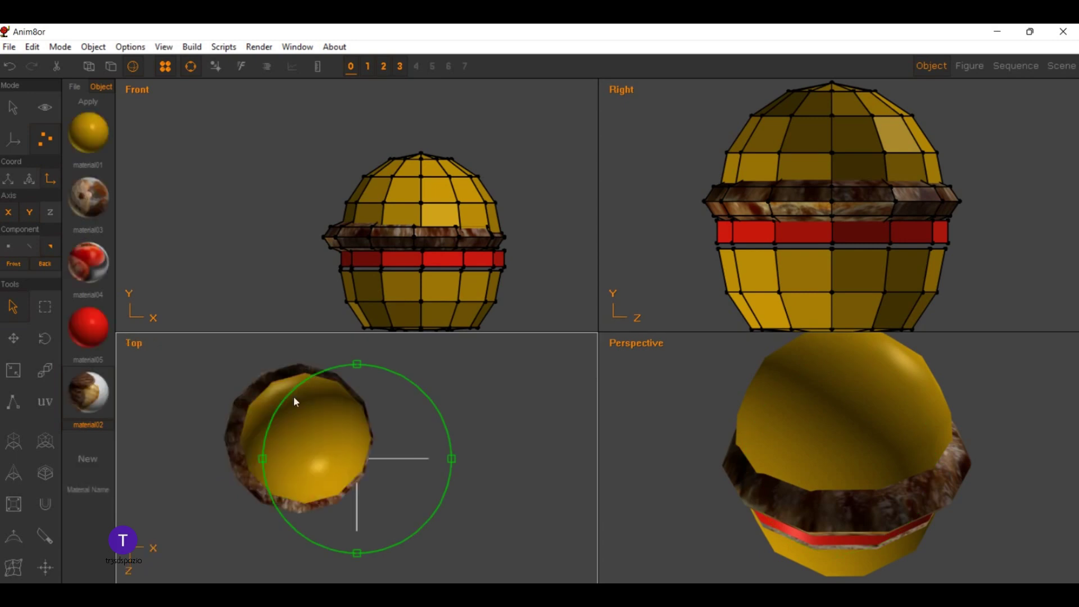
mouse_move(294, 402)
left_mouse_down()
mouse_move(313, 380)
mouse_move(344, 399)
left_mouse_up()
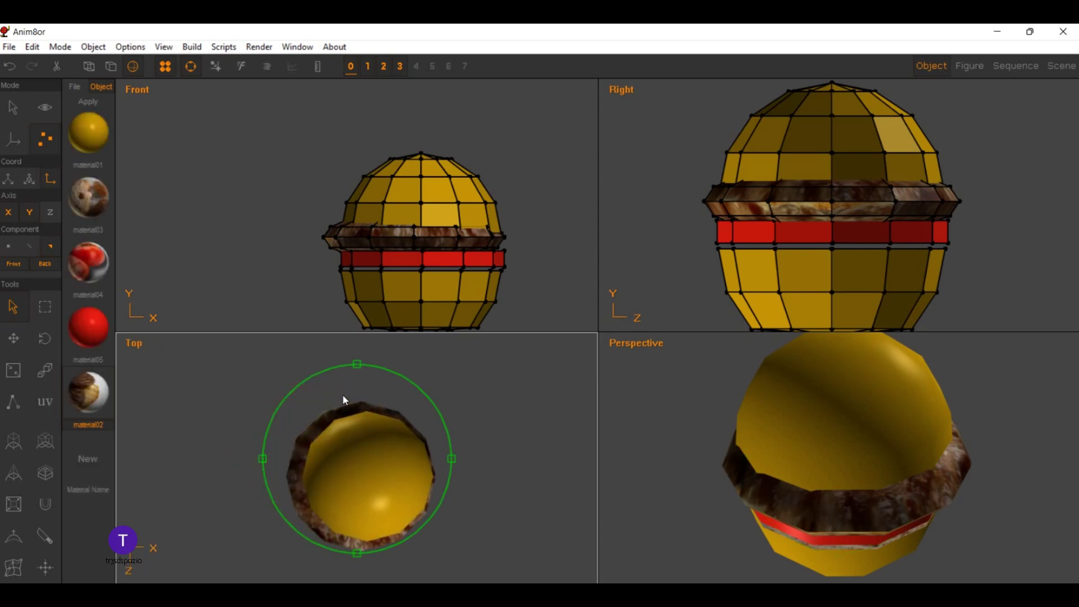
scroll(135, 143, "down", 2)
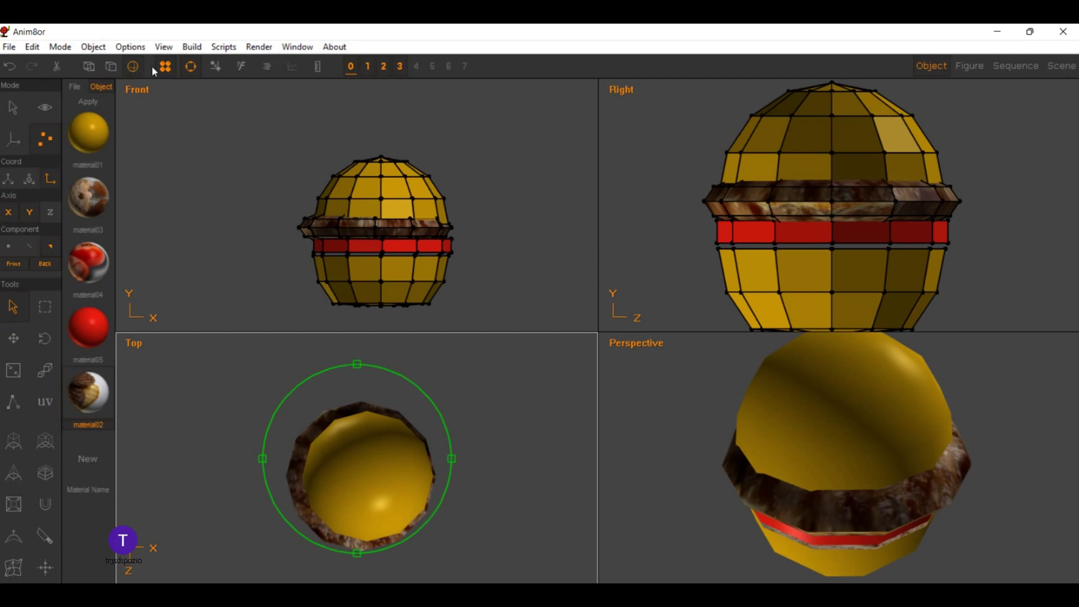
left_click(145, 84)
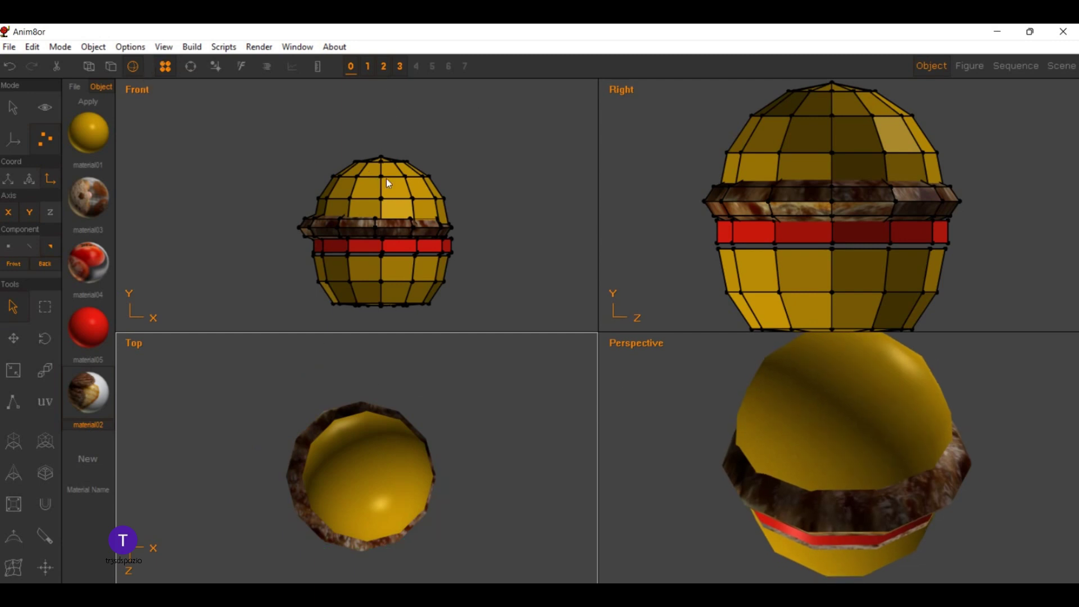
Step: Draw a 15-sided N-gon right of the burger in the Front view and fill it solid
left_click(191, 46)
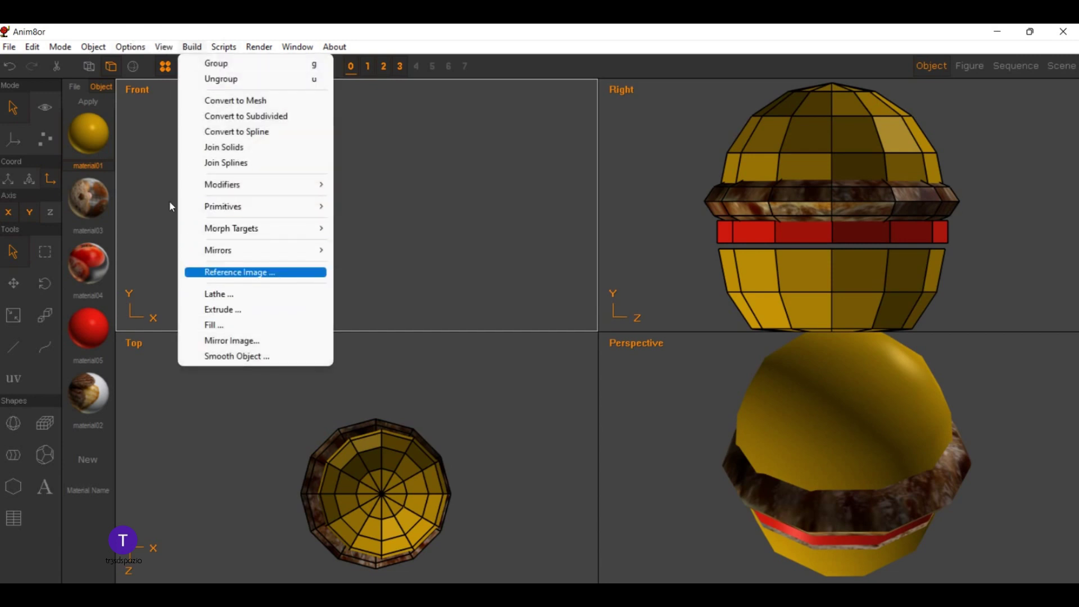
mouse_move(253, 206)
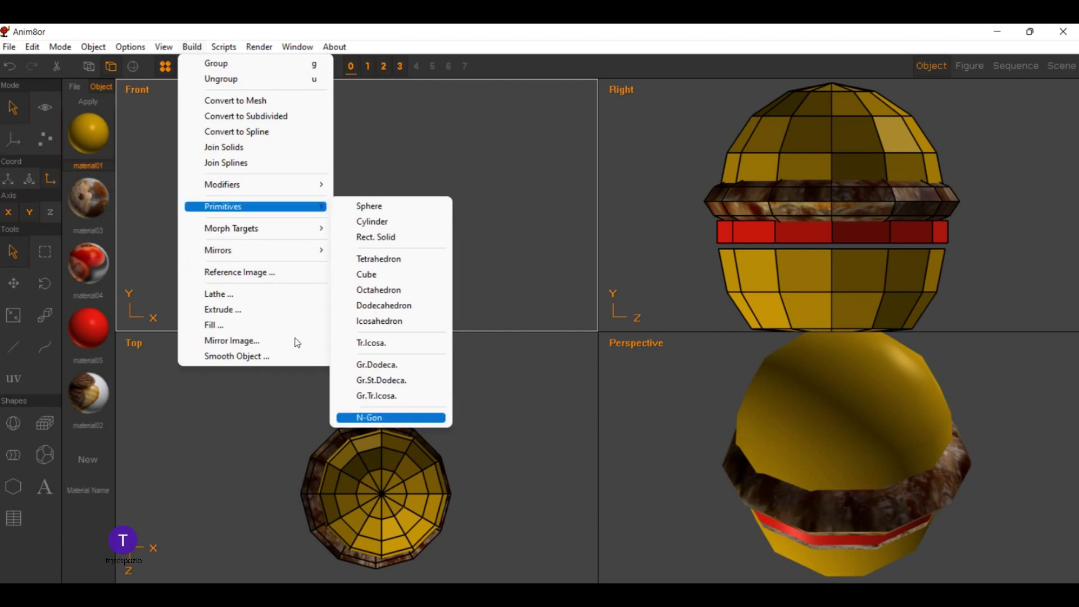
left_click(369, 417)
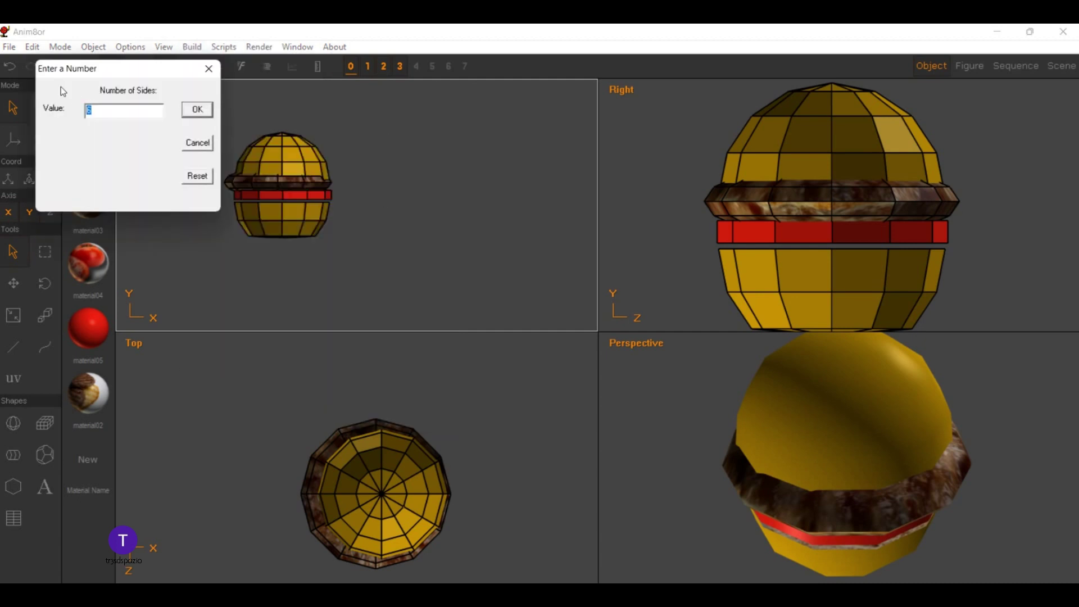
type("1")
type("5")
key("Return")
mouse_move(359, 140)
left_mouse_down()
mouse_move(322, 133)
mouse_move(323, 185)
left_mouse_up()
left_click(14, 282)
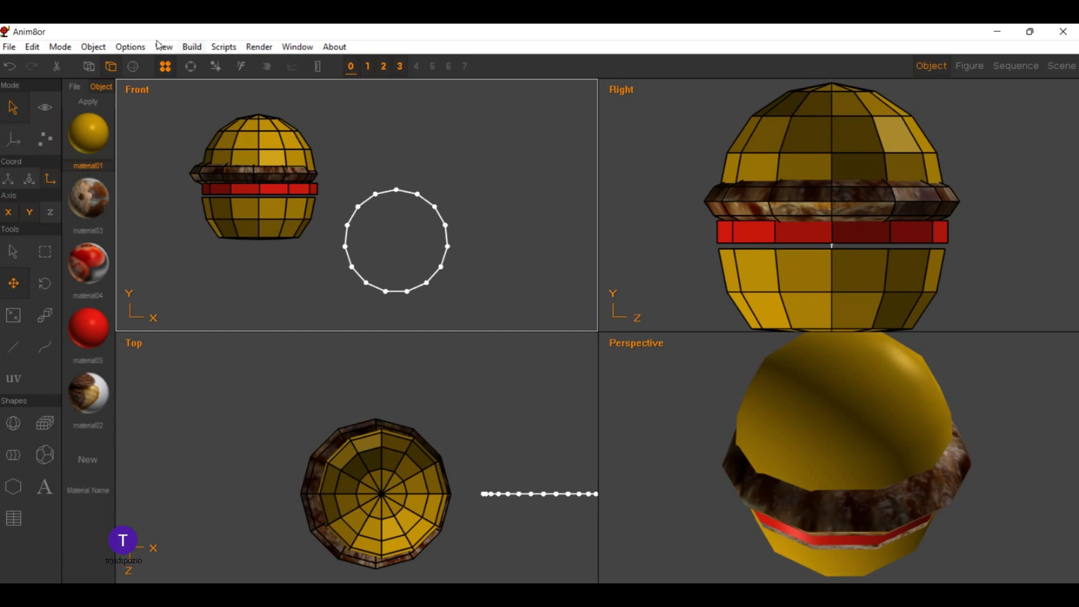
left_click(191, 46)
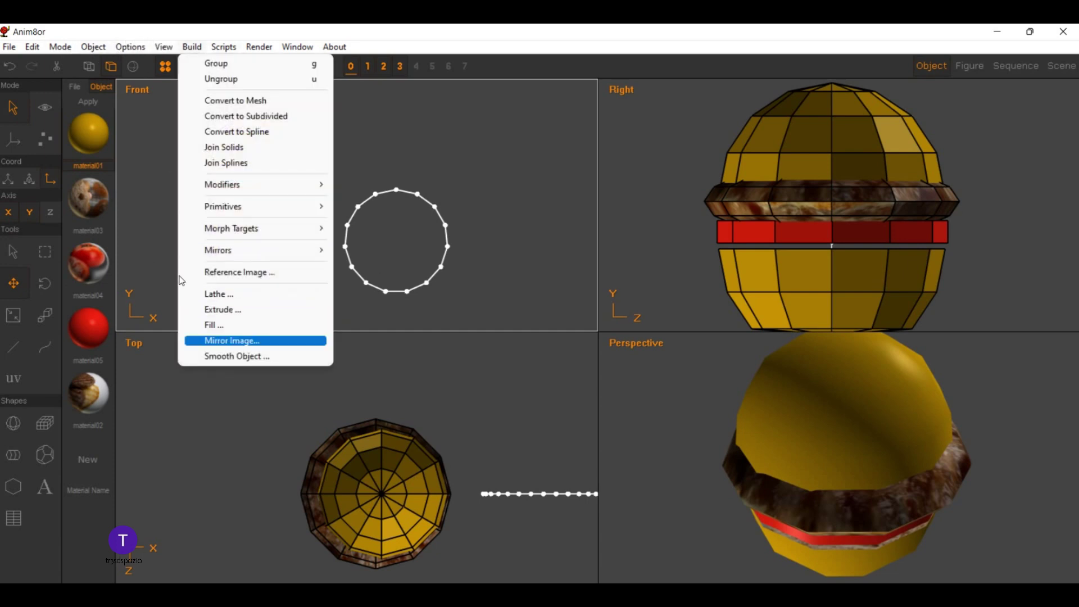
left_click(213, 325)
Step: In Point edit mode, pull one polygon vertex right and down
scroll(317, 145, "up", 1)
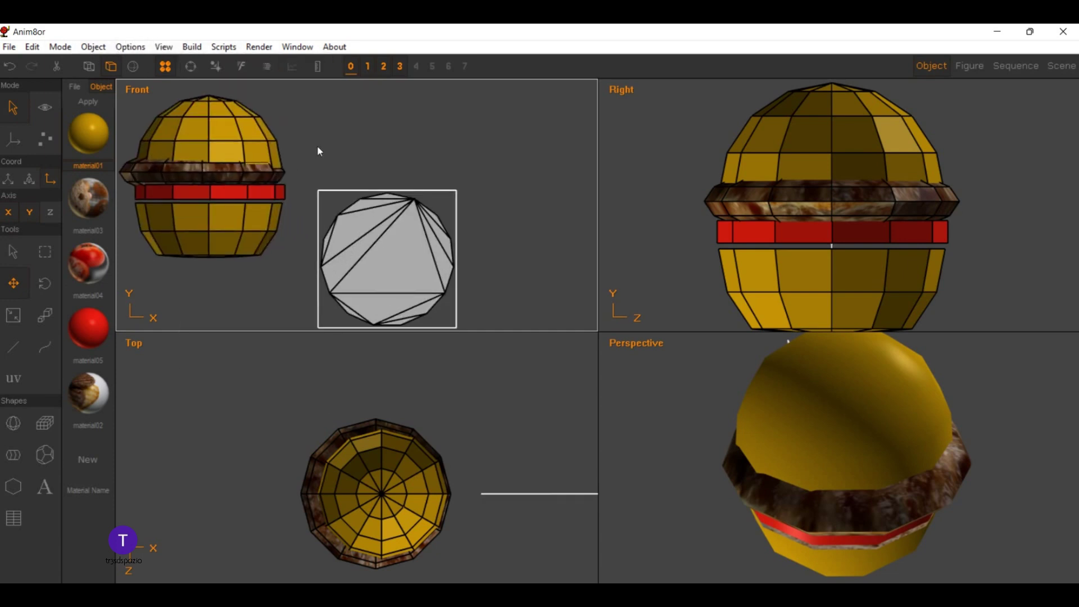
left_click(45, 139)
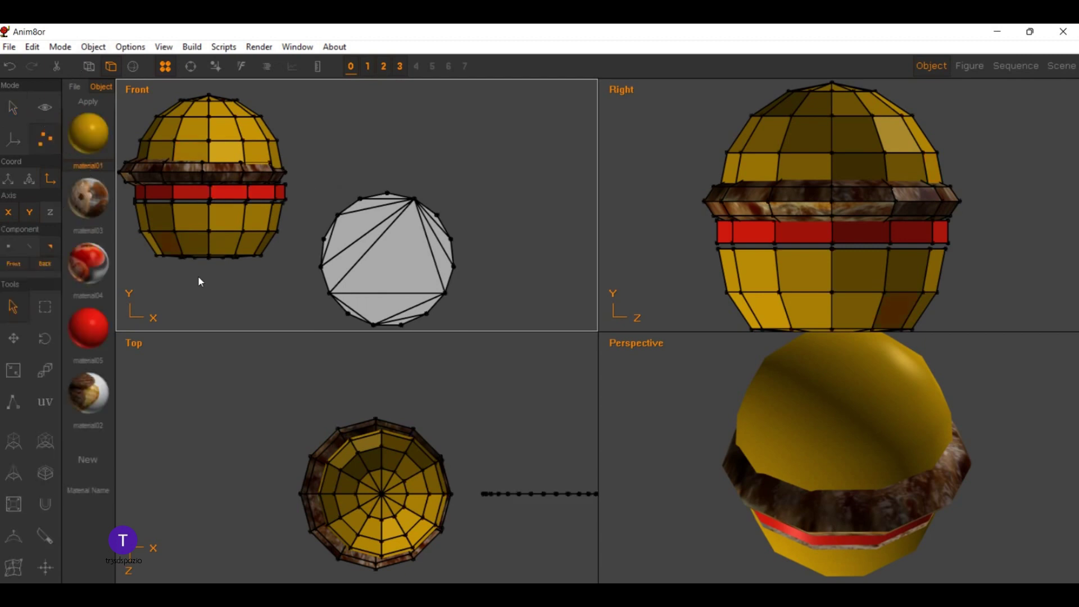
left_click(8, 246)
left_click(45, 306)
left_click(14, 338)
left_click_drag(339, 258, 369, 259)
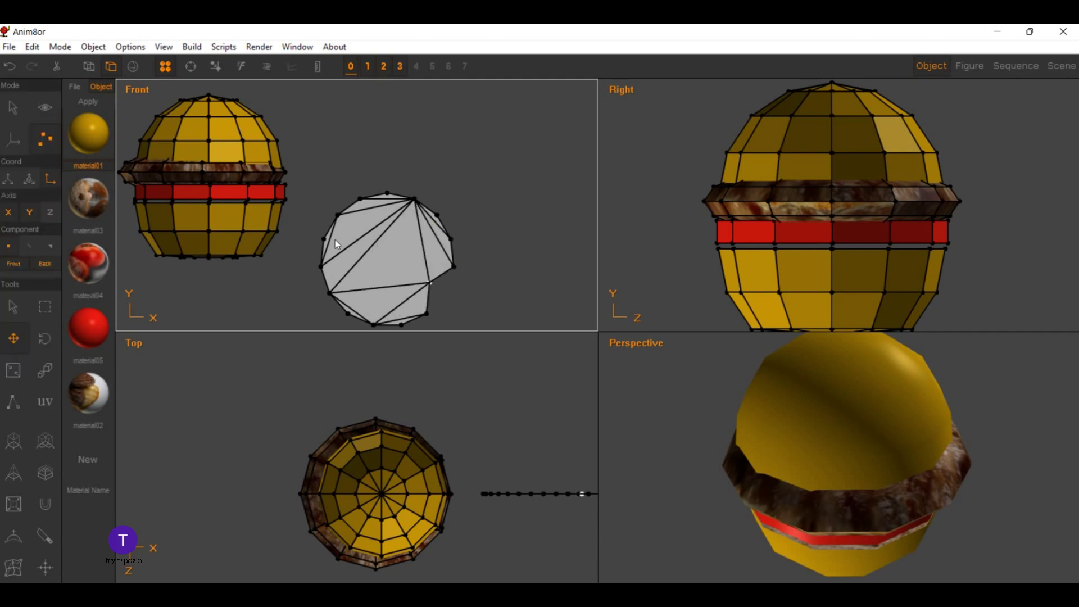
Step: Box-select two polygon vertices and push them to the right
scroll(370, 204, "up", 1)
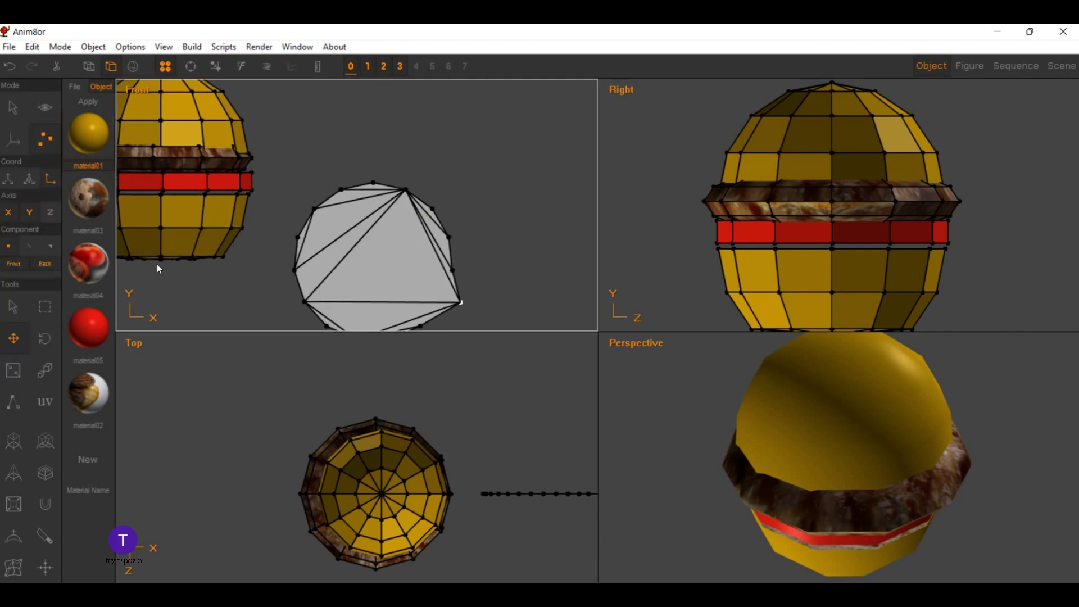
left_click(45, 306)
left_click_drag(480, 178, 420, 258)
left_click(14, 337)
mouse_move(377, 191)
left_mouse_down()
mouse_move(427, 185)
mouse_move(397, 181)
left_mouse_up()
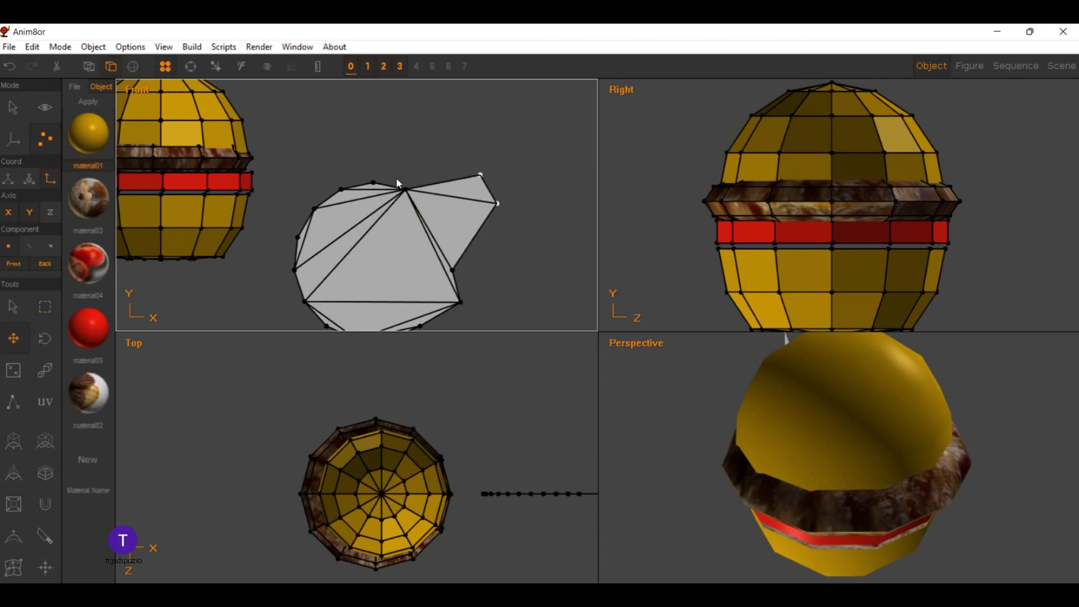
Step: Pull a single right-edge vertex further out to the right
left_click(45, 306)
left_click_drag(500, 281, 416, 251)
left_click(13, 338)
left_click_drag(321, 203, 365, 200)
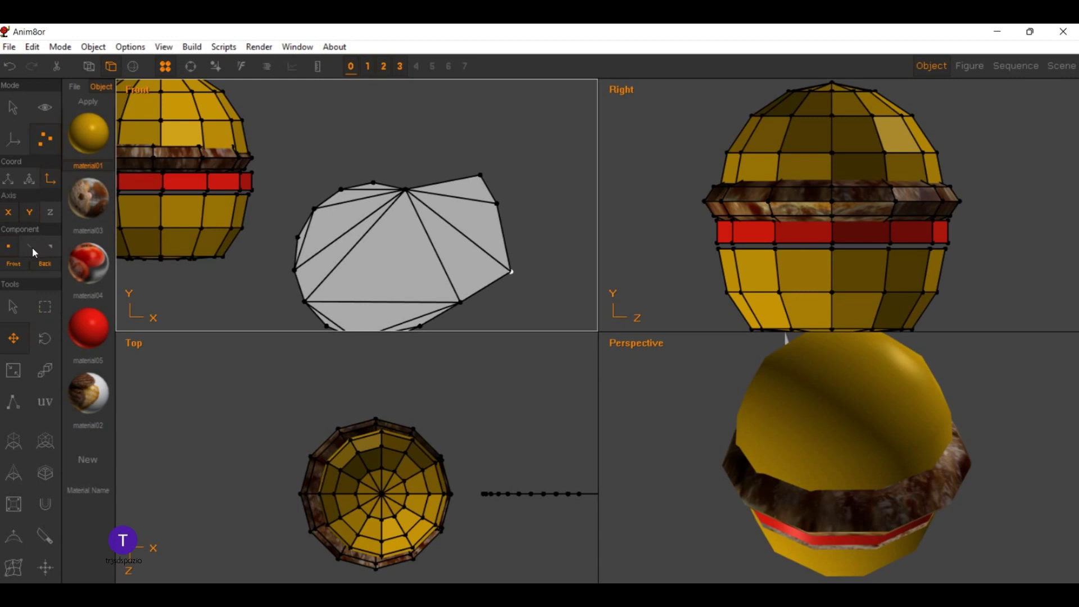
Step: Select the polygon's upper-left vertices and move them up and left
left_click(45, 306)
mouse_move(294, 175)
left_mouse_down()
mouse_move(318, 207)
mouse_move(295, 173)
left_mouse_up()
left_click(14, 338)
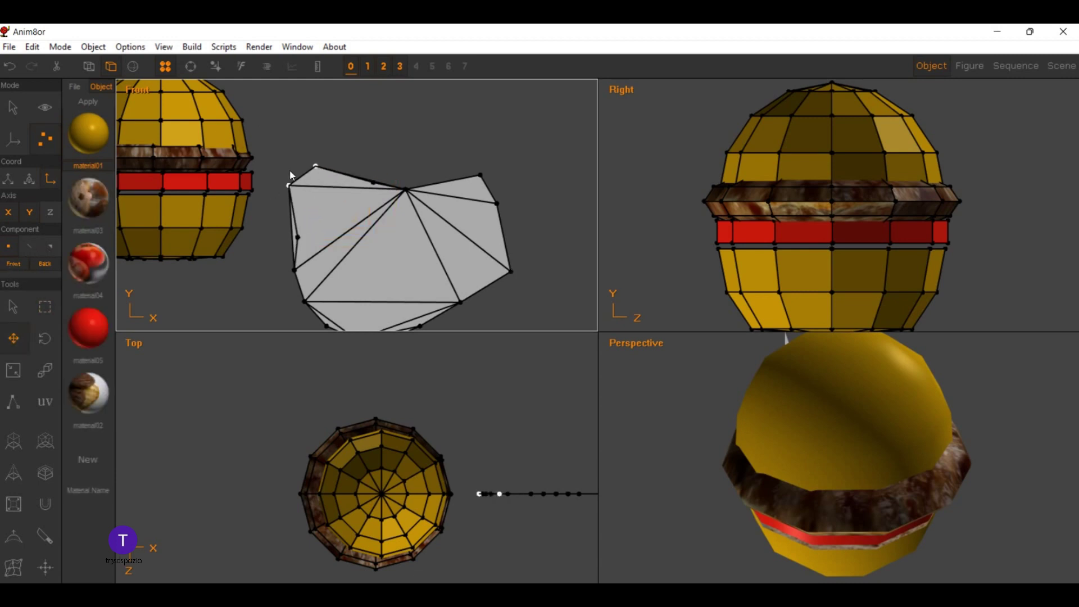
scroll(278, 189, "down", 2)
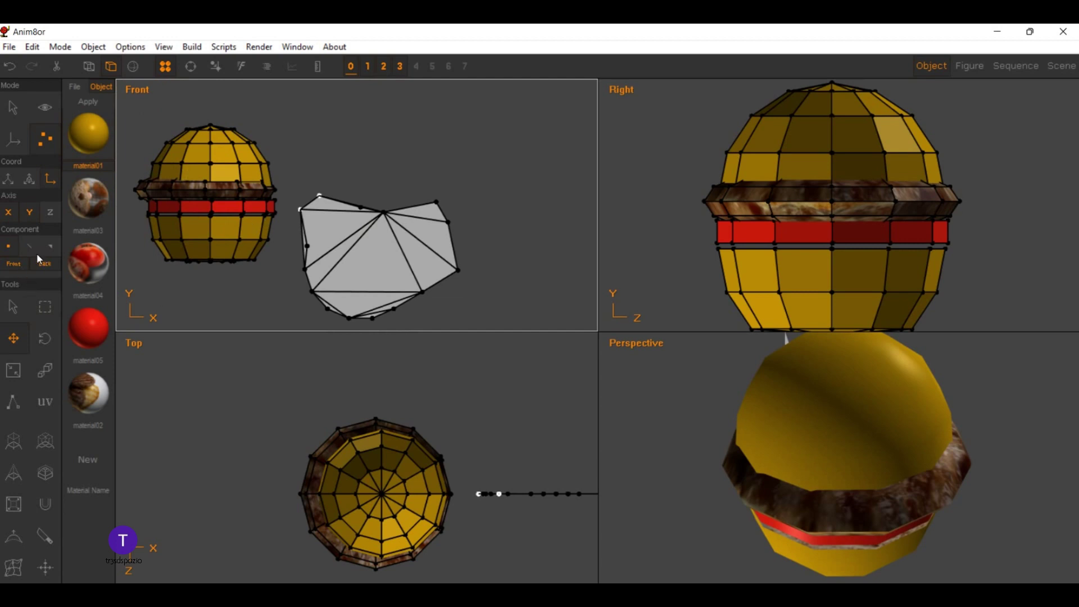
Step: Select the polygon's left-side vertices and push them further left
key("d")
left_click_drag(291, 236, 327, 309)
left_click(14, 338)
left_click_drag(244, 220, 218, 225)
Step: Pull the polygon's bottom vertices left and down, then deselect them
key("d")
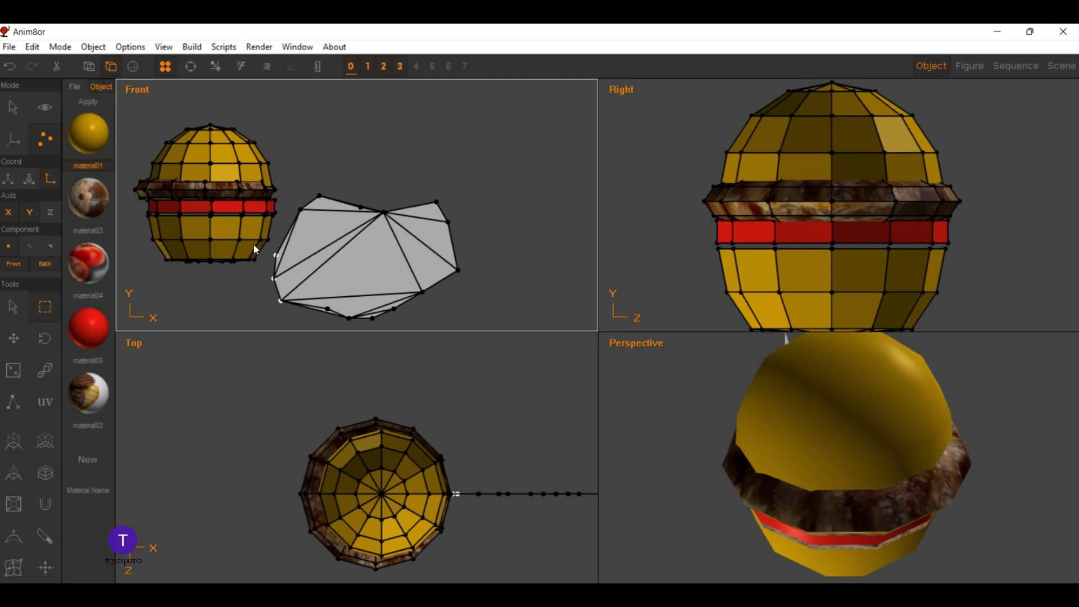
left_click_drag(316, 305, 390, 330)
key("m")
left_click_drag(278, 254, 259, 257)
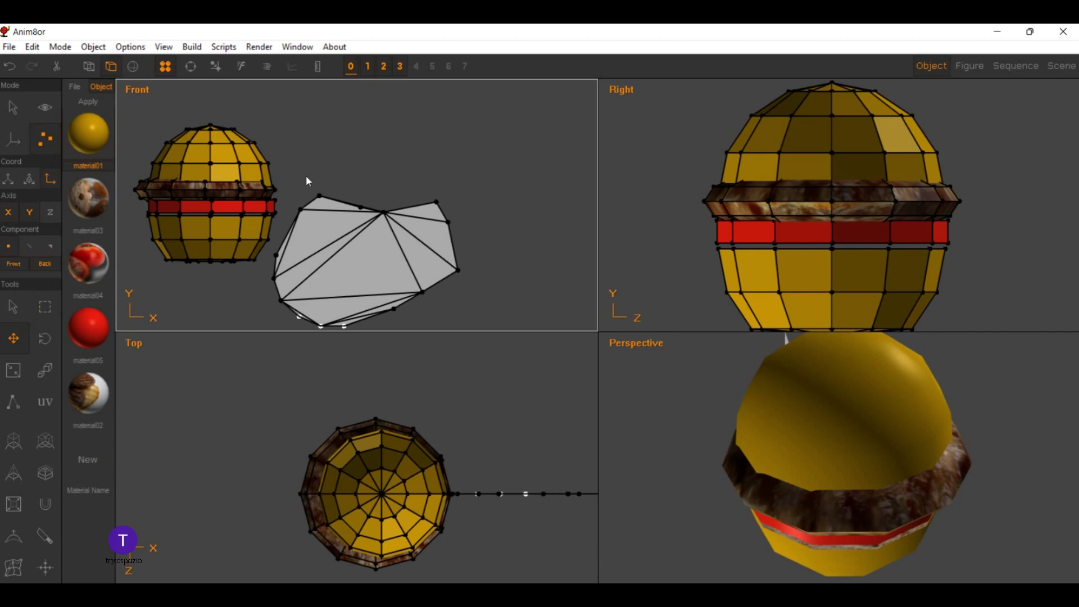
scroll(306, 175, "up", 1)
scroll(306, 175, "down", 2)
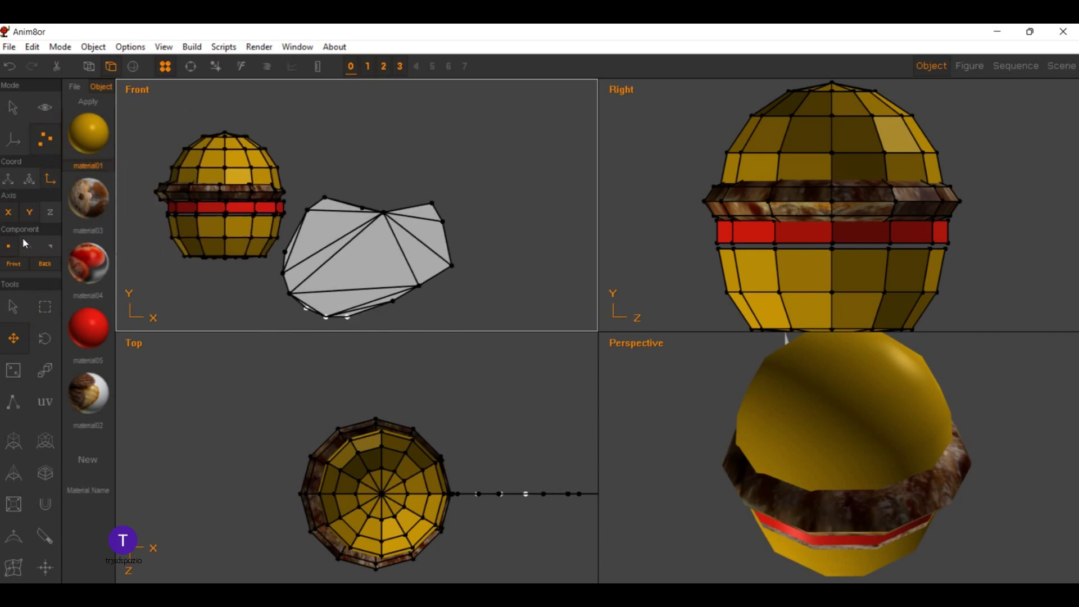
key("a")
left_click(252, 226)
Step: Back in Object mode, move the whole leaf polygon up and to the right
left_click(13, 107)
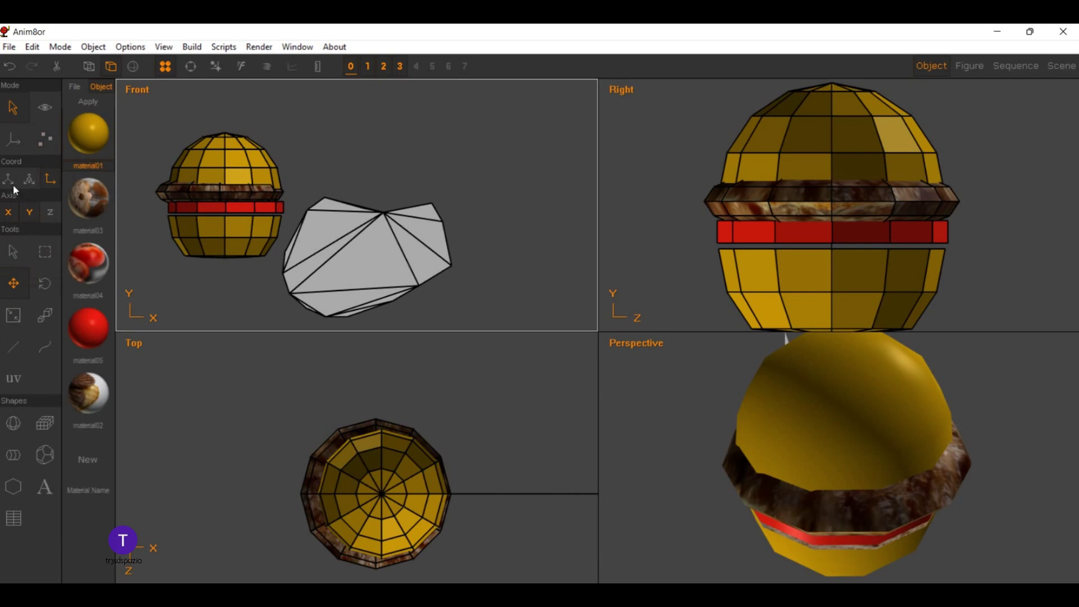
key("a")
left_click(353, 199)
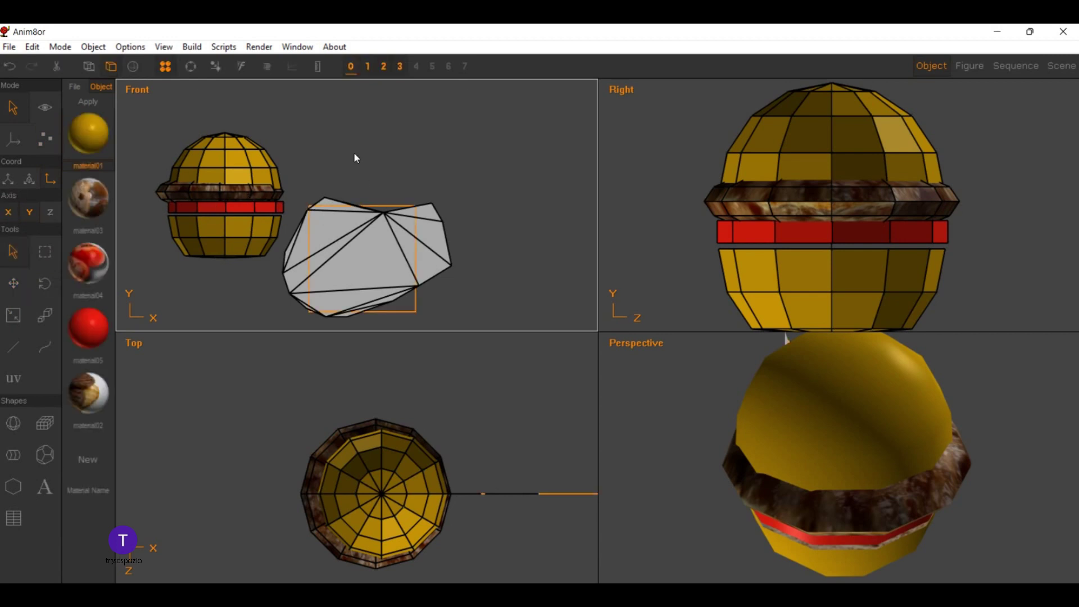
key("m")
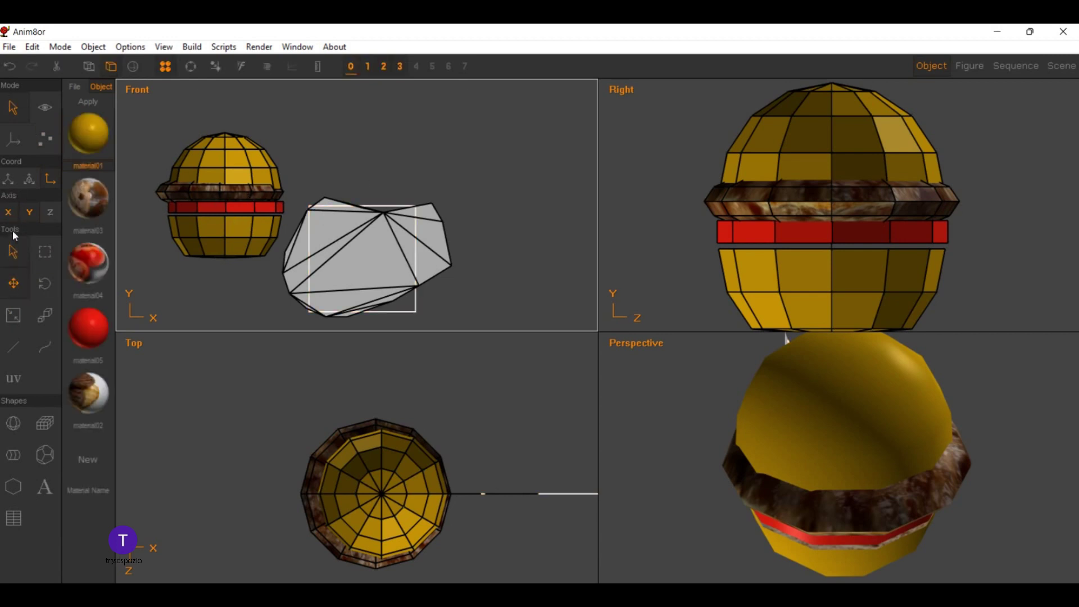
left_click_drag(284, 215, 329, 179)
scroll(329, 179, "down", 1)
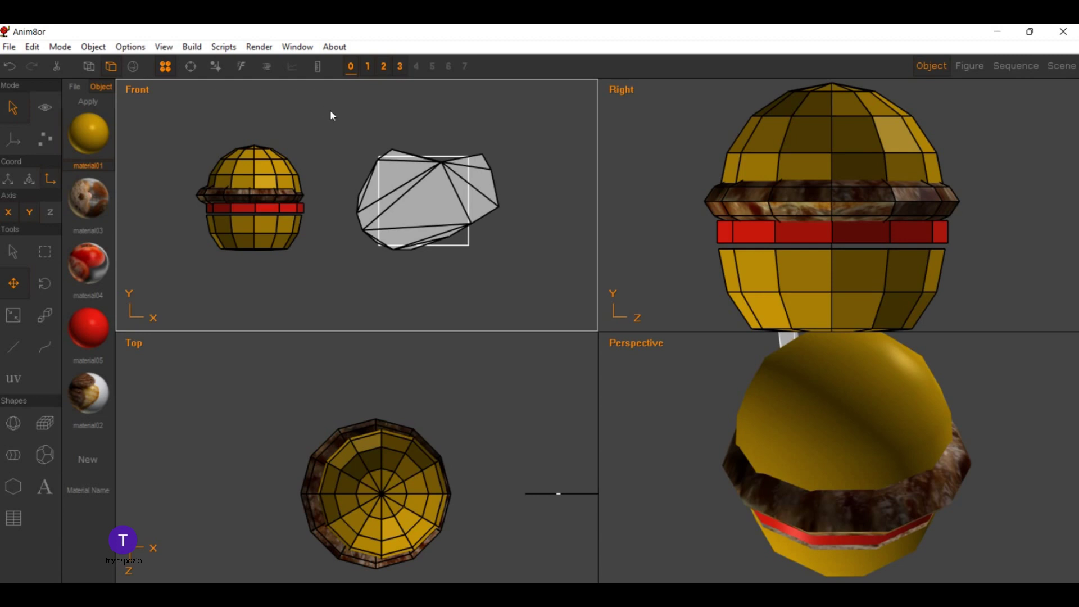
scroll(331, 110, "up", 1)
scroll(343, 209, "up", 1)
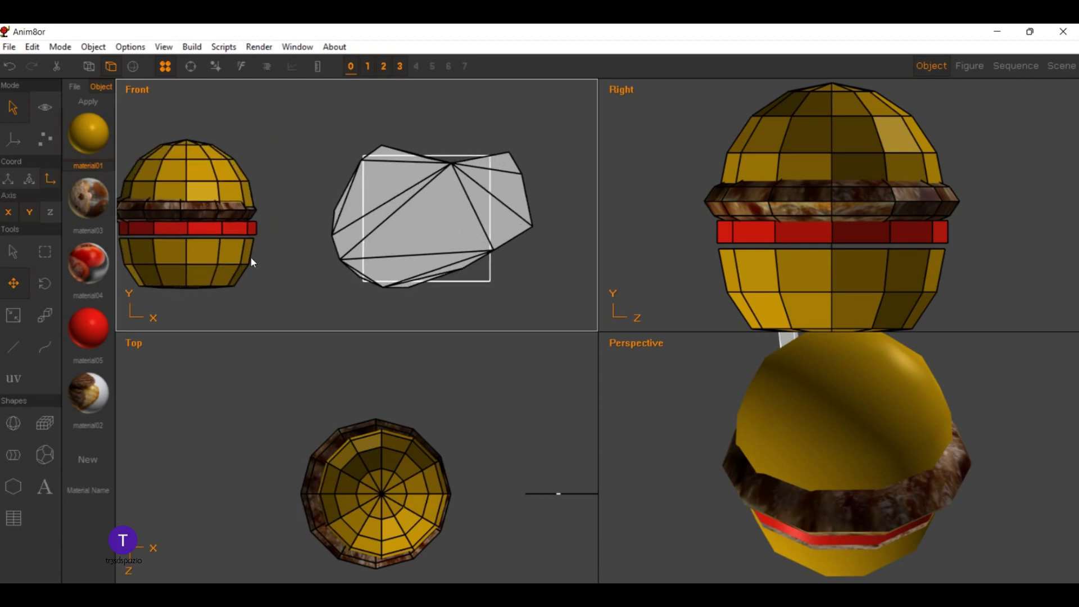
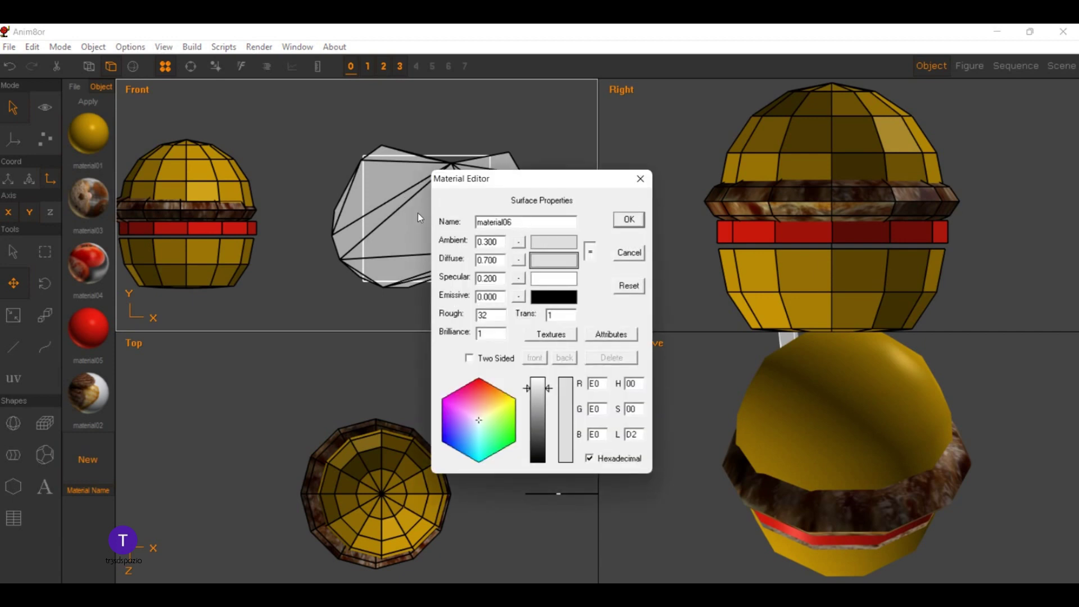
Step: Create material06 with the lechuga texture as its diffuse map
key("alt+t")
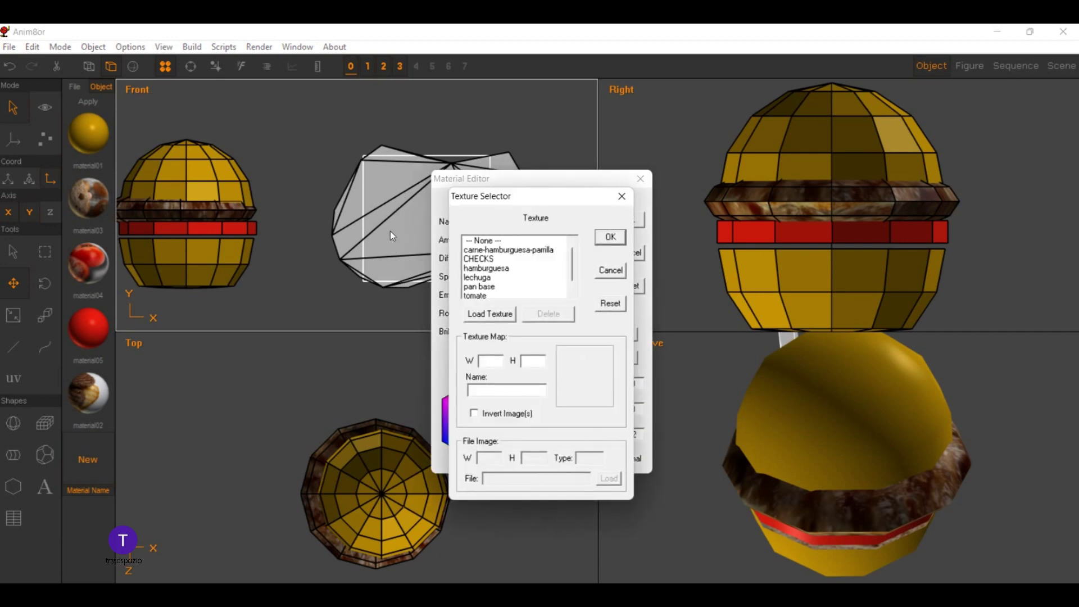
key("l")
key("Return")
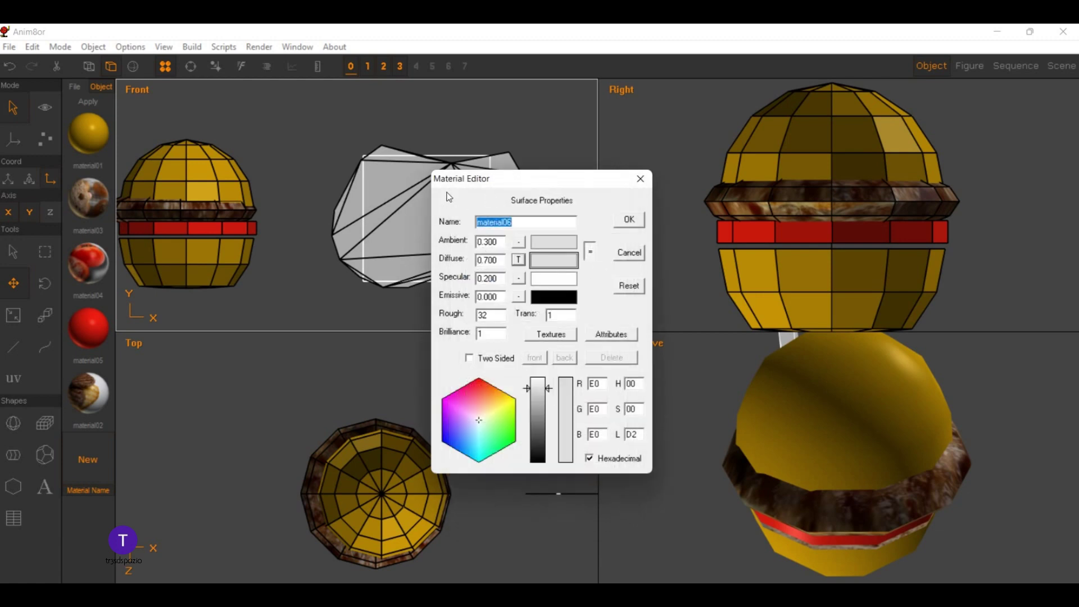
key("Return")
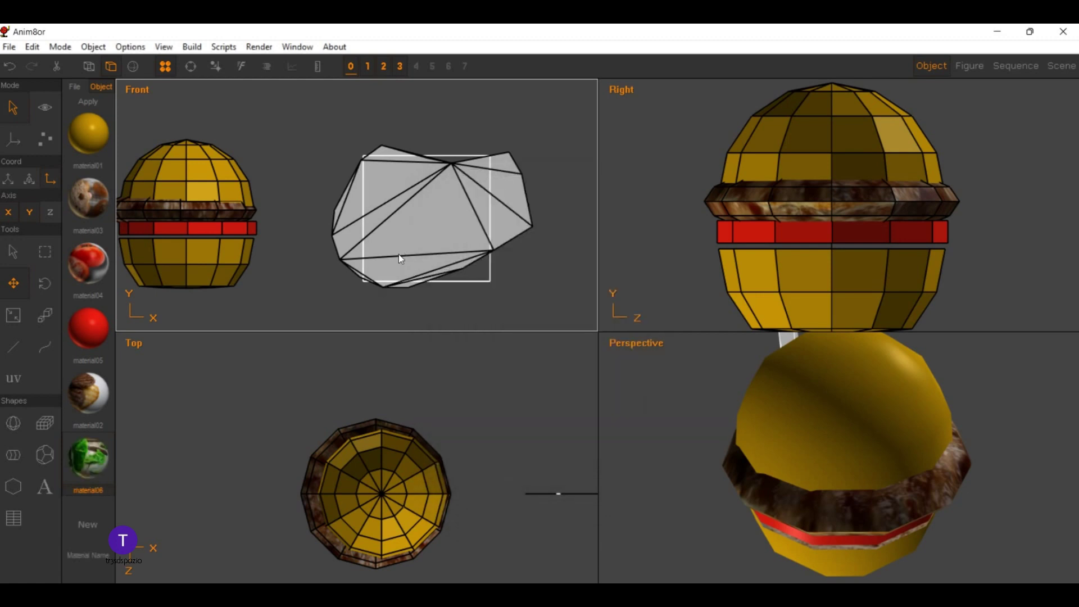
Step: UV-map all lettuce mesh faces with material06 and shift the texture projection slightly
left_click(44, 138)
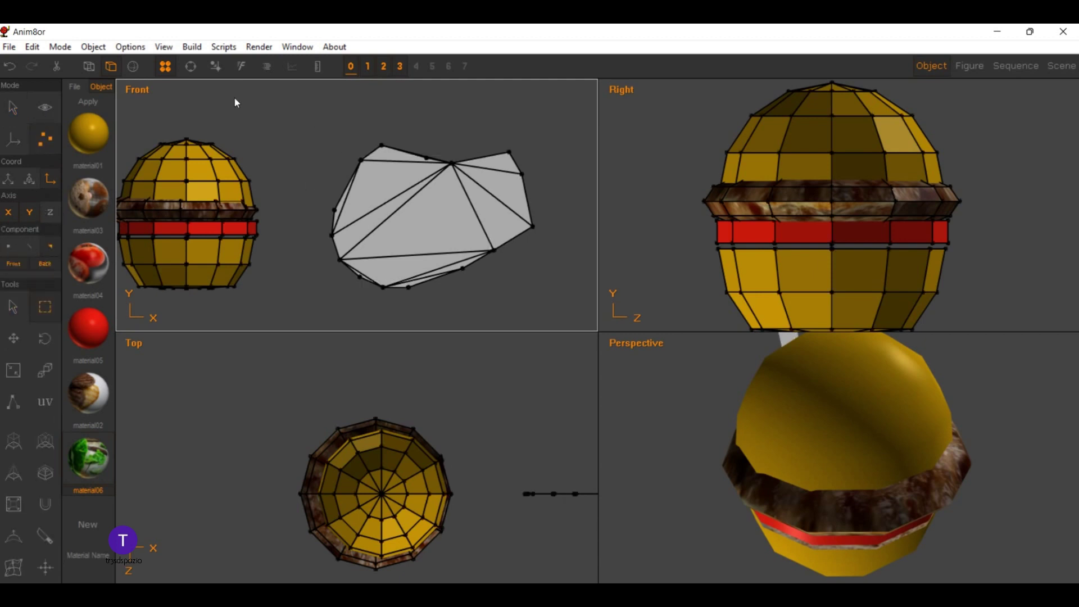
left_click(450, 250)
left_click(45, 401)
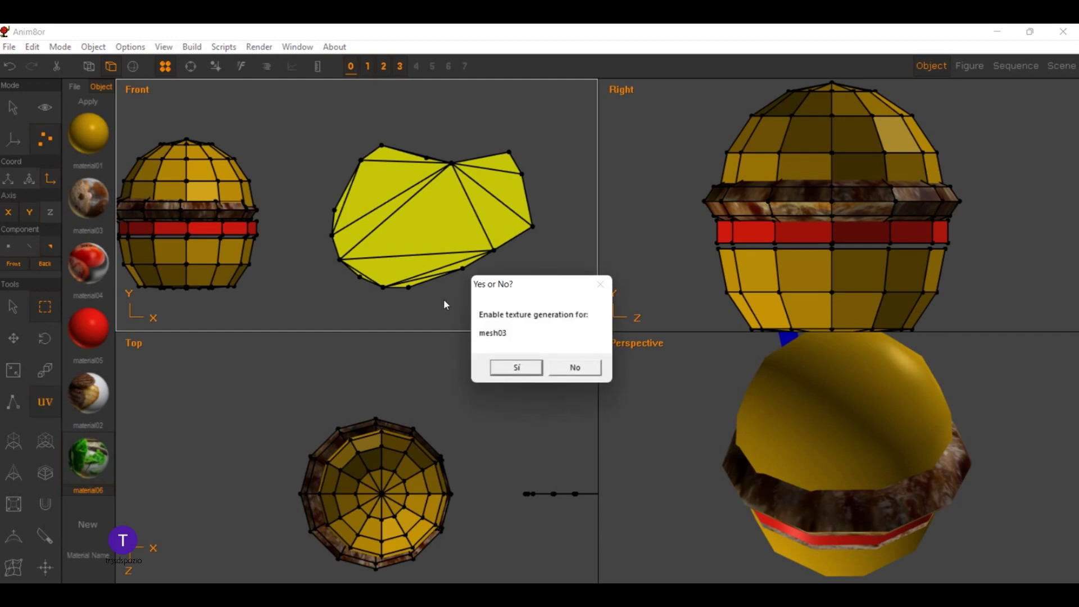
key("Return")
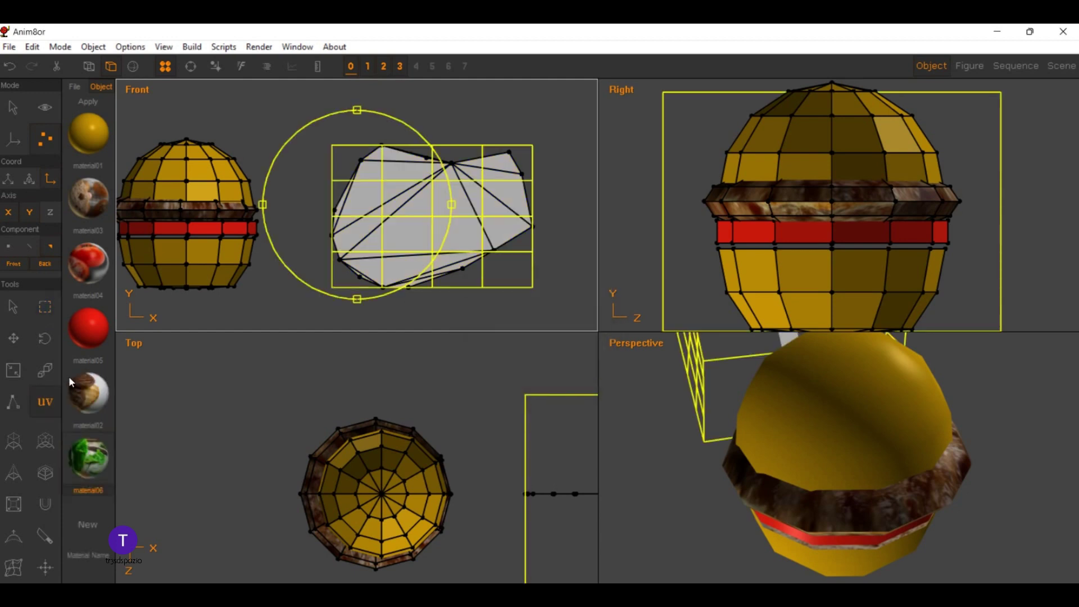
left_click(88, 102)
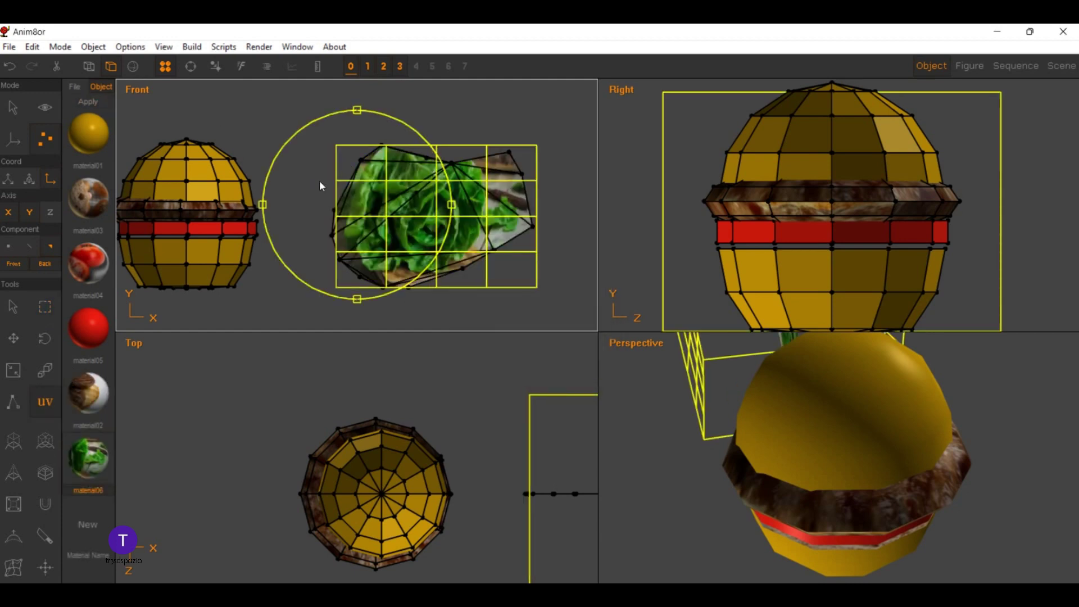
mouse_move(322, 178)
left_mouse_down()
mouse_move(326, 187)
mouse_move(377, 150)
mouse_move(365, 135)
mouse_move(371, 172)
mouse_move(423, 174)
mouse_move(379, 180)
left_mouse_up()
Step: Fit all views to the models and select the lettuce object in the front view
key("a")
scroll(430, 367, "down", 3)
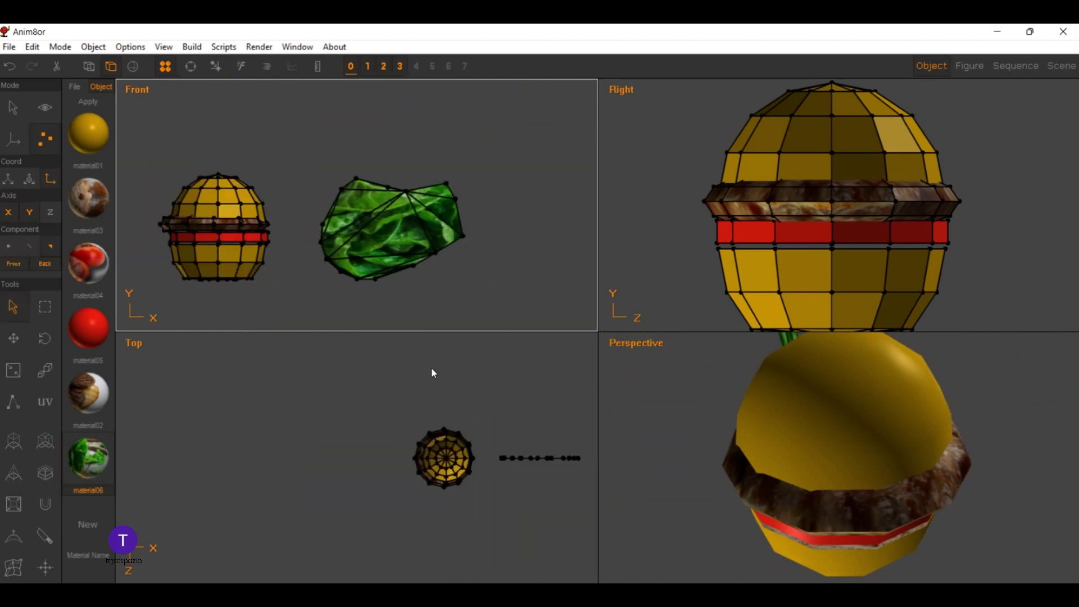
left_click(45, 106)
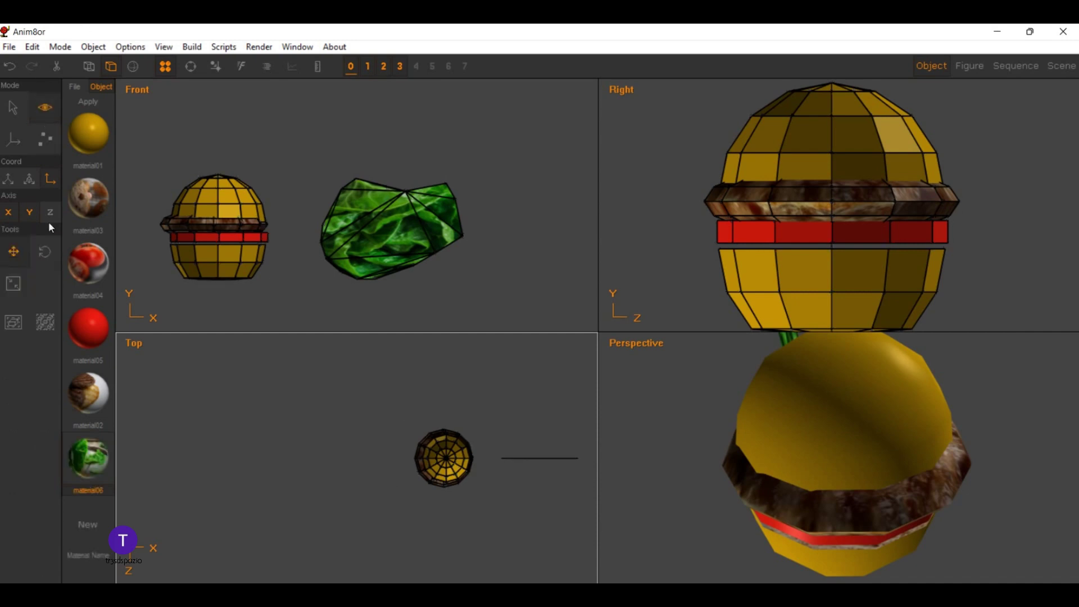
key("Home")
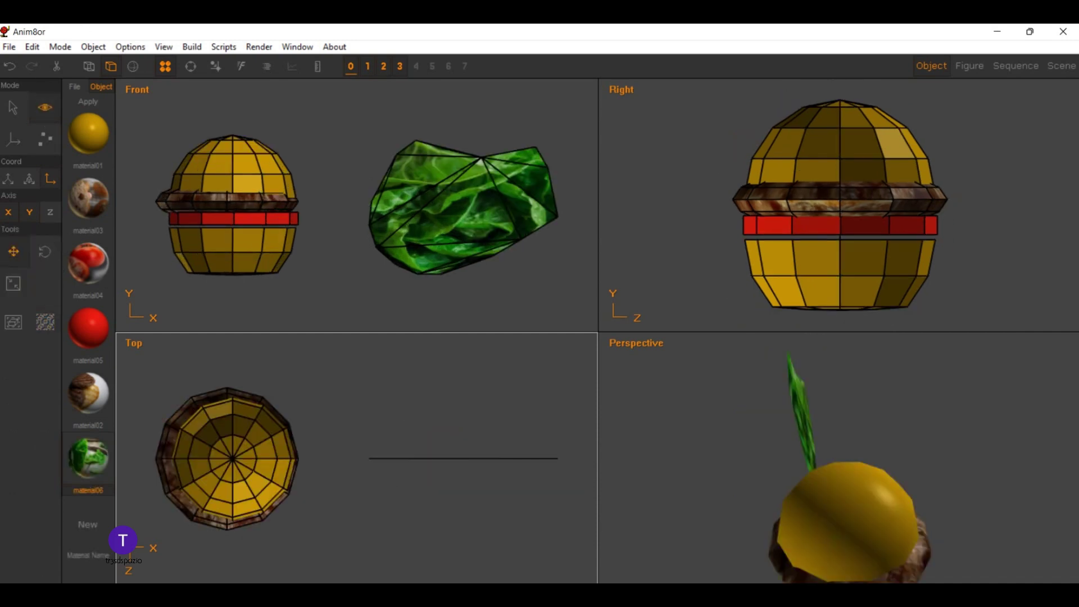
left_click(13, 107)
left_click(345, 170)
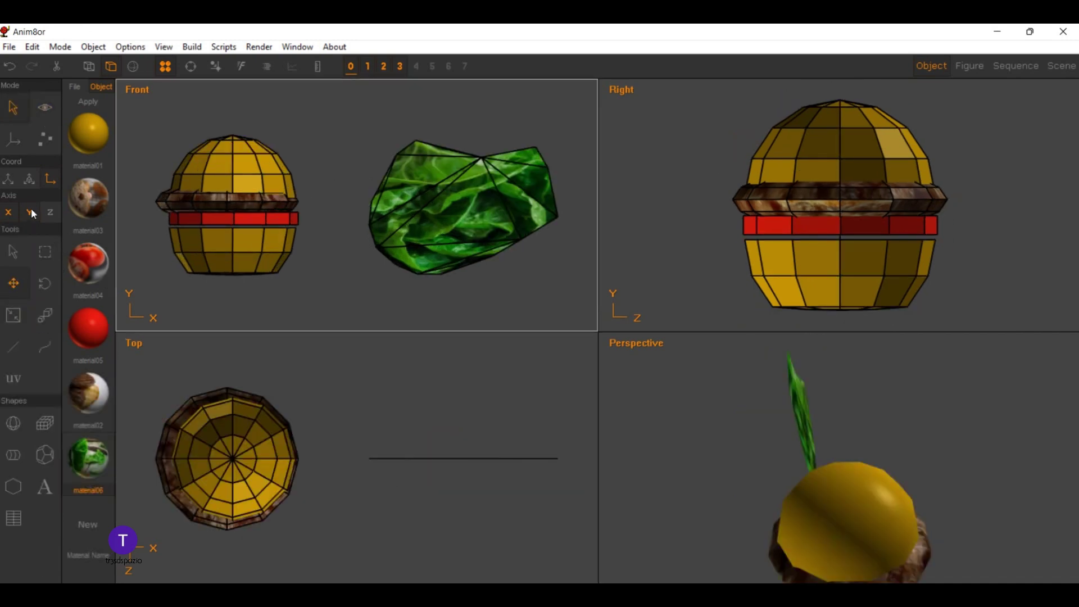
left_click(433, 239)
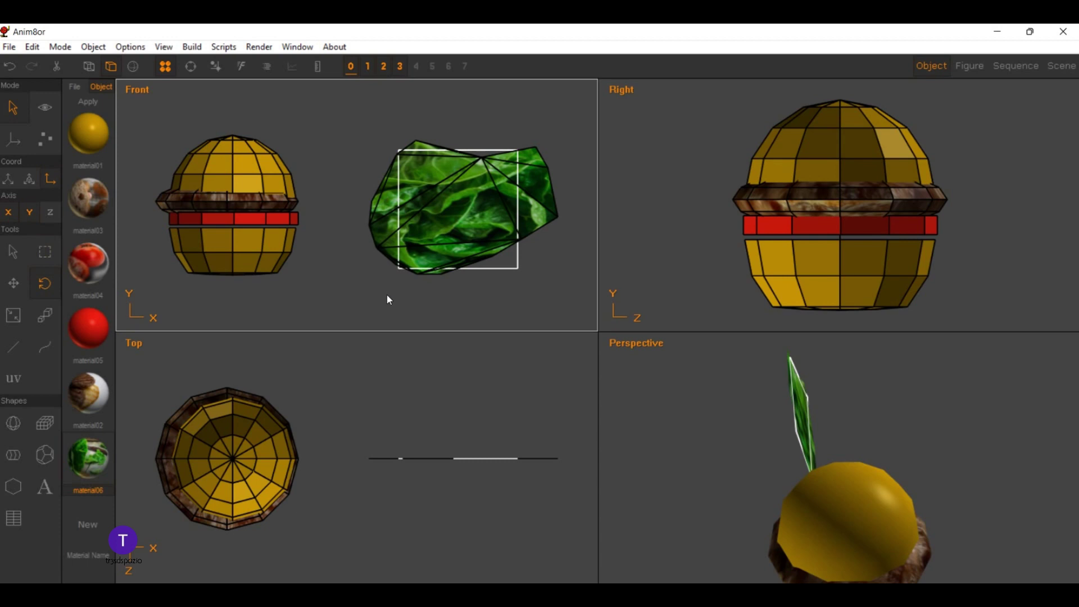
Step: Rotate the lettuce flat and move it into the burger, centred beneath the patty
left_click_drag(386, 294, 387, 295)
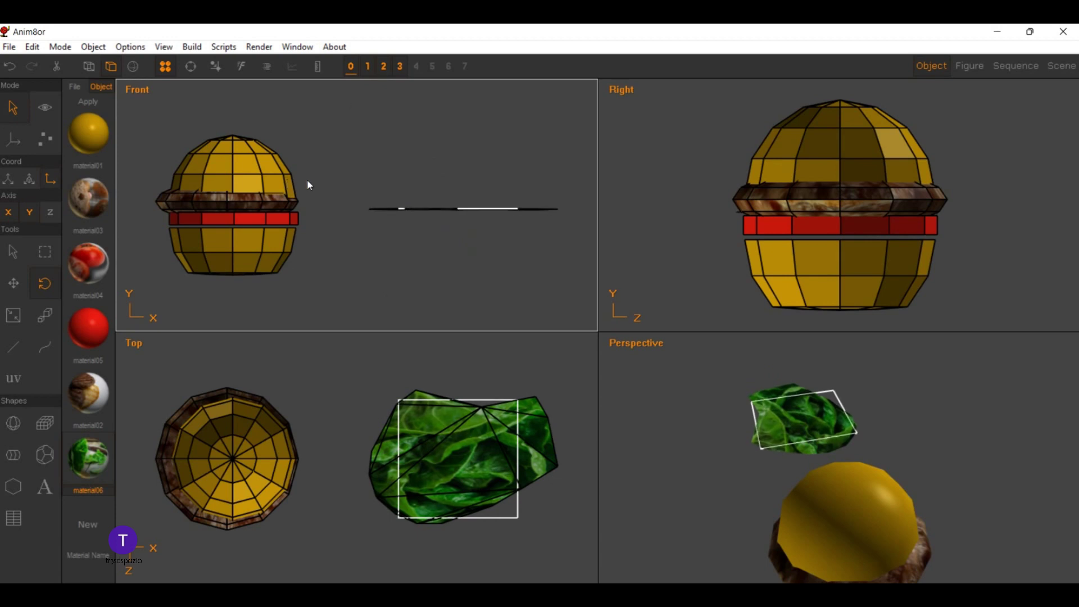
left_click_drag(401, 177, 218, 181)
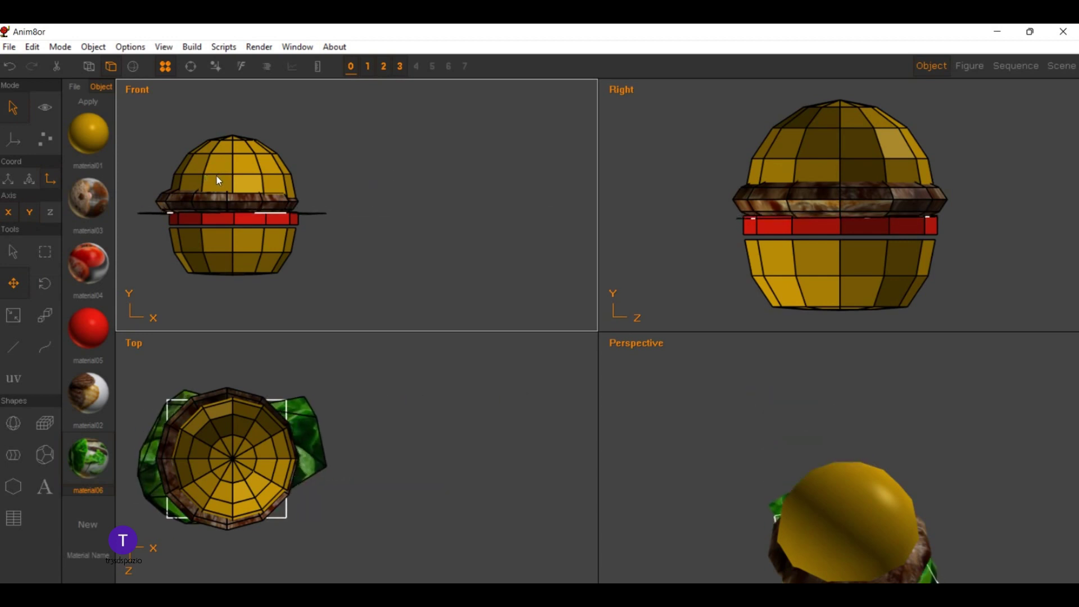
left_click_drag(218, 180, 225, 180)
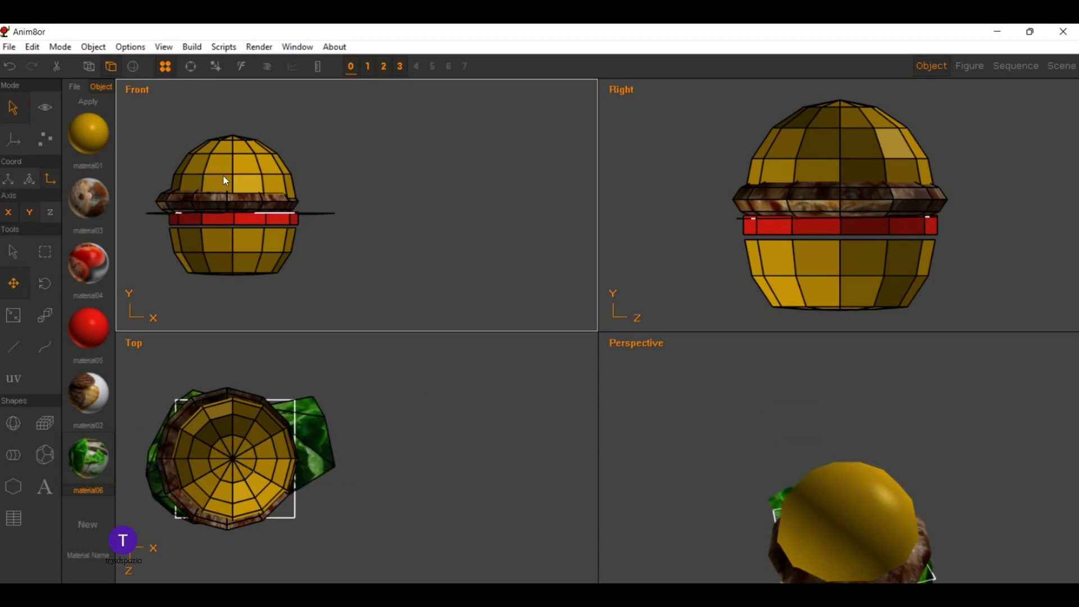
scroll(623, 193, "up", 3)
scroll(623, 195, "down", 5)
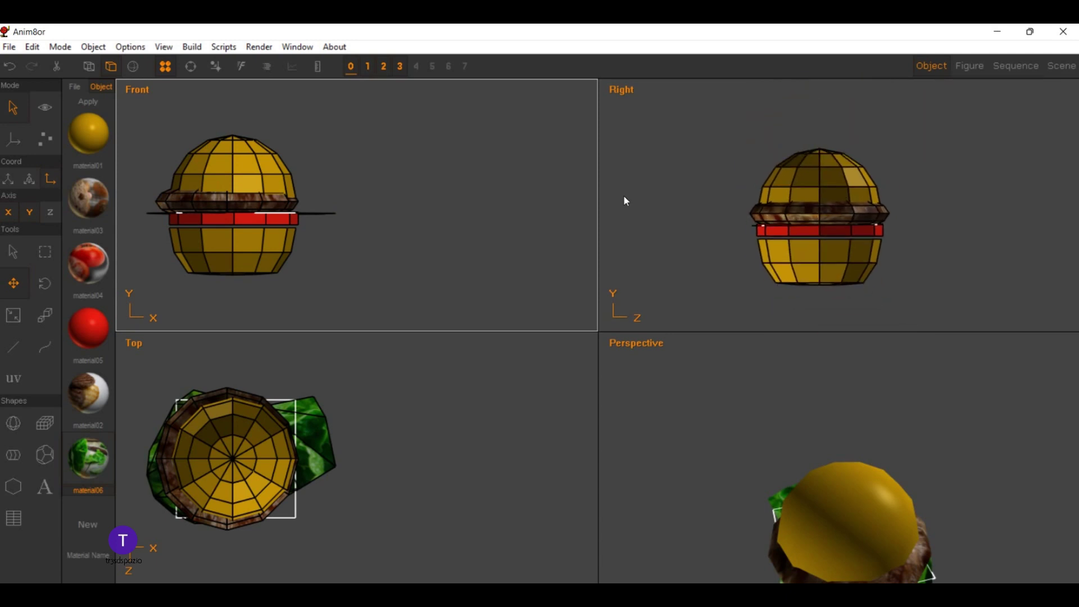
scroll(623, 195, "down", 2)
scroll(667, 385, "down", 2)
scroll(667, 385, "down", 2)
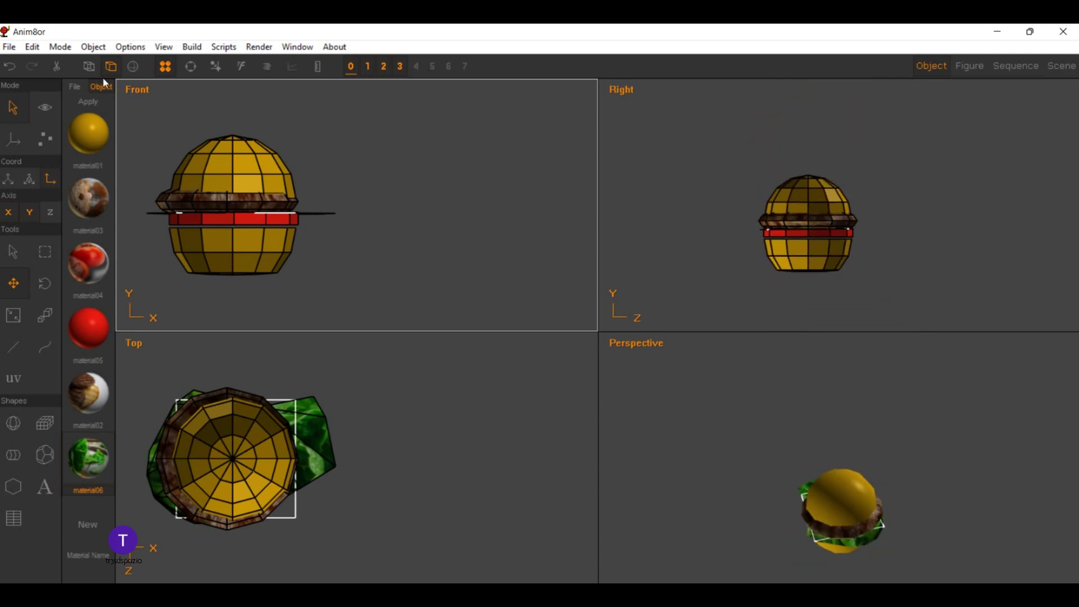
left_click(41, 105)
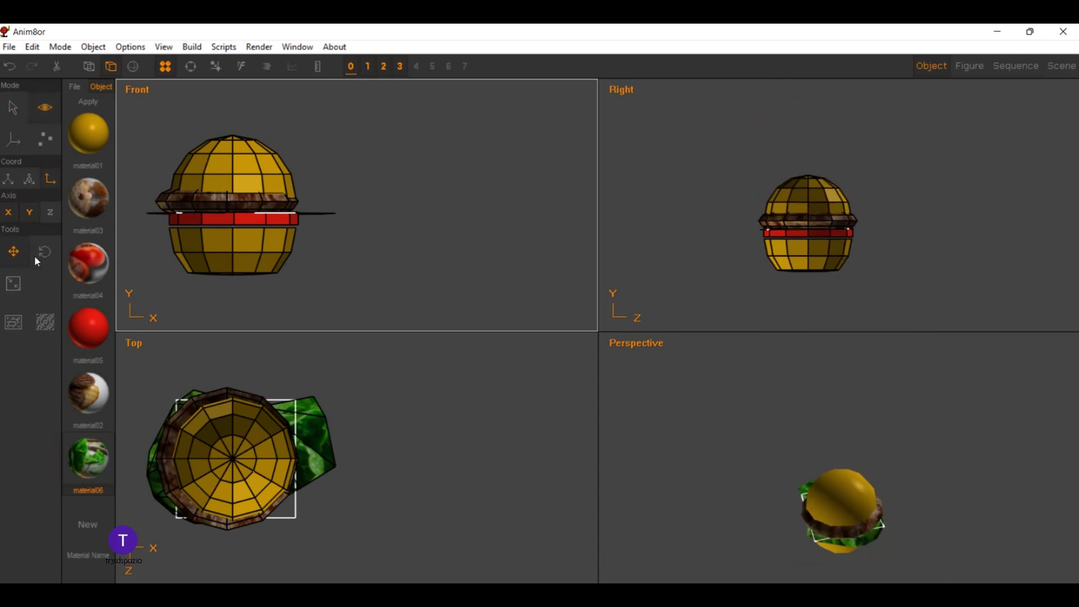
key("Home")
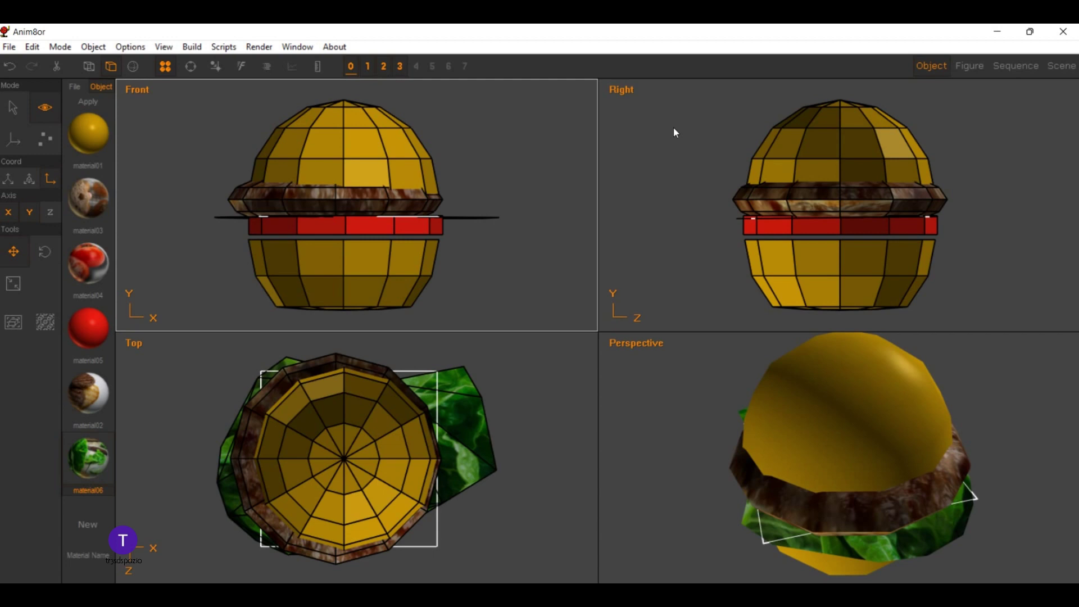
right_click(519, 282)
left_click(646, 349)
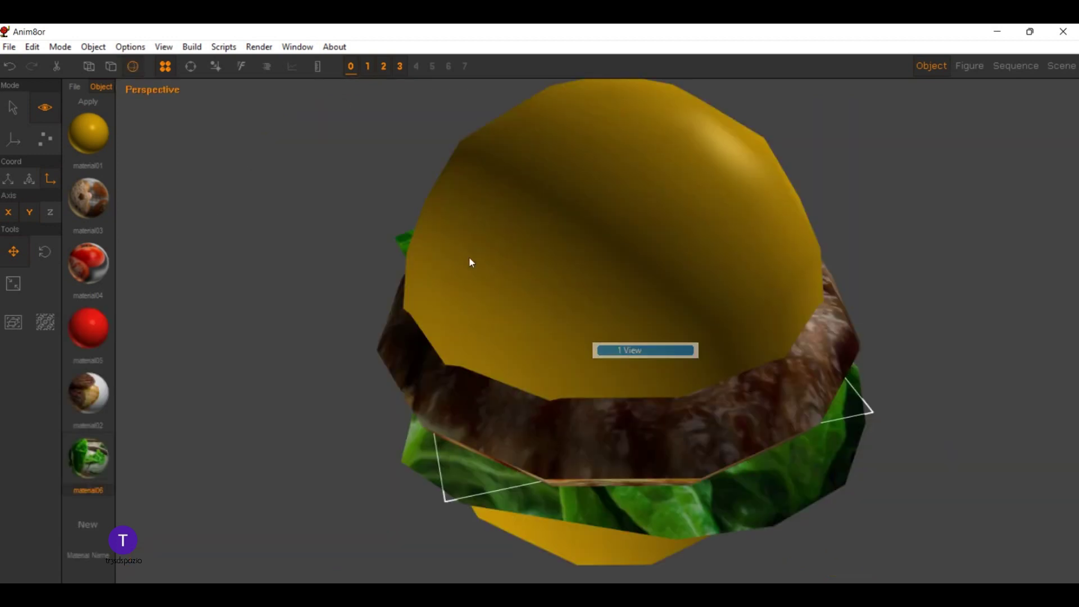
left_click(190, 66)
mouse_move(477, 284)
left_mouse_down()
mouse_move(501, 241)
mouse_move(551, 232)
mouse_move(583, 264)
mouse_move(704, 316)
mouse_move(807, 251)
left_mouse_up()
mouse_move(858, 210)
left_mouse_down()
mouse_move(739, 280)
mouse_move(595, 294)
mouse_move(614, 296)
mouse_move(565, 281)
left_mouse_up()
scroll(563, 275, "down", 3)
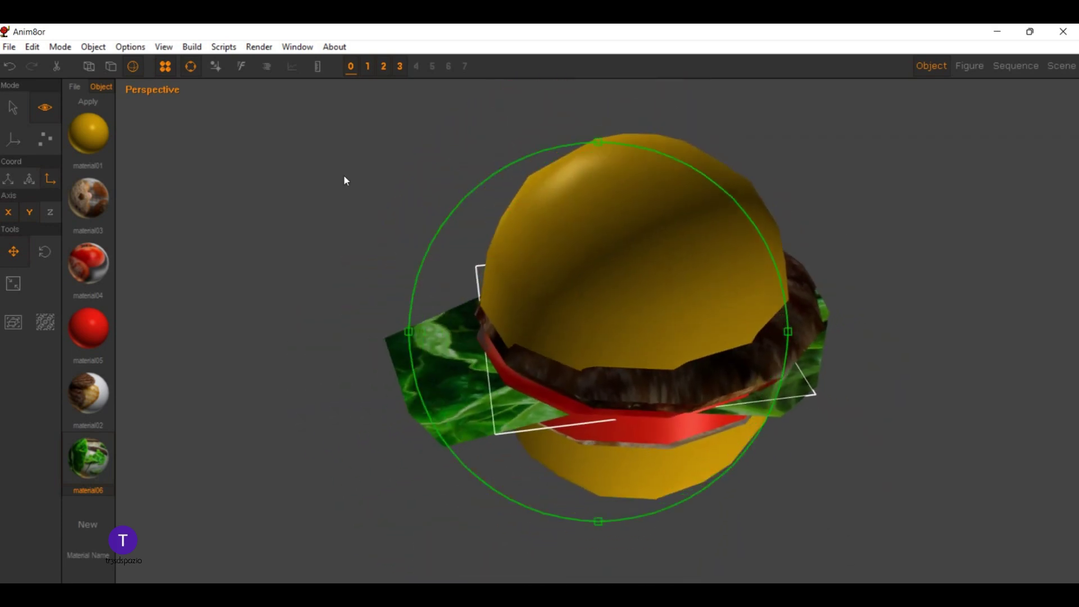
left_click(140, 90)
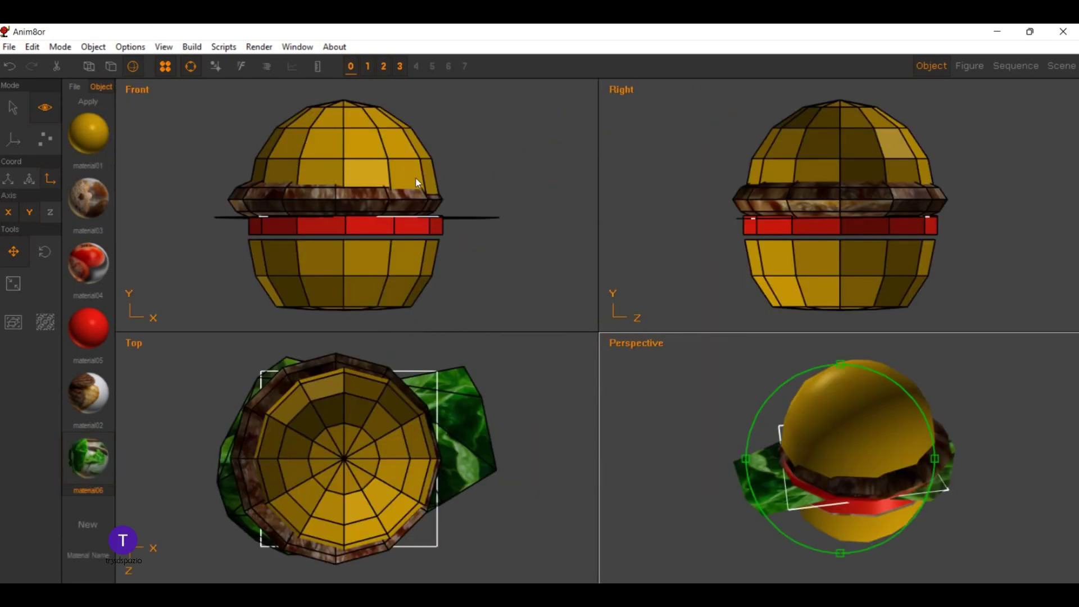
scroll(332, 183, "up", 2)
left_click(301, 66)
key("1")
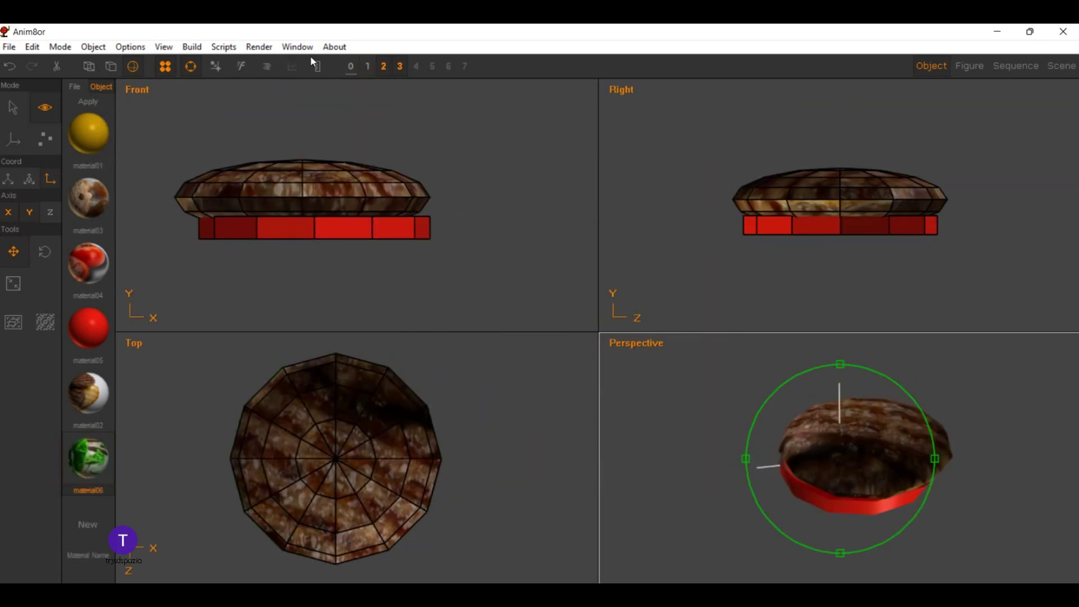
key("2")
key("3")
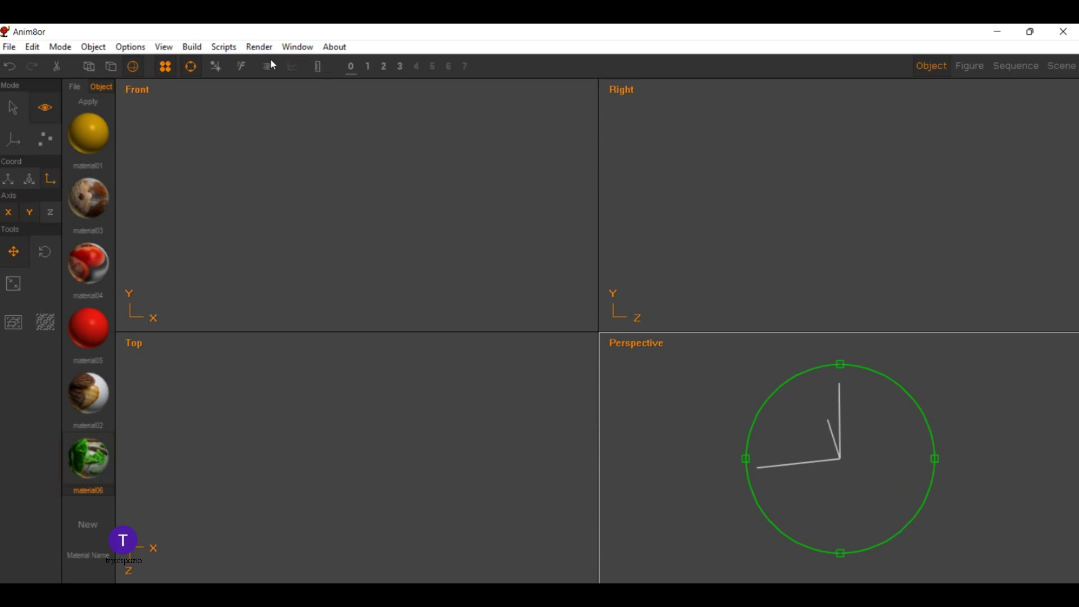
key("0")
key("1")
key("2")
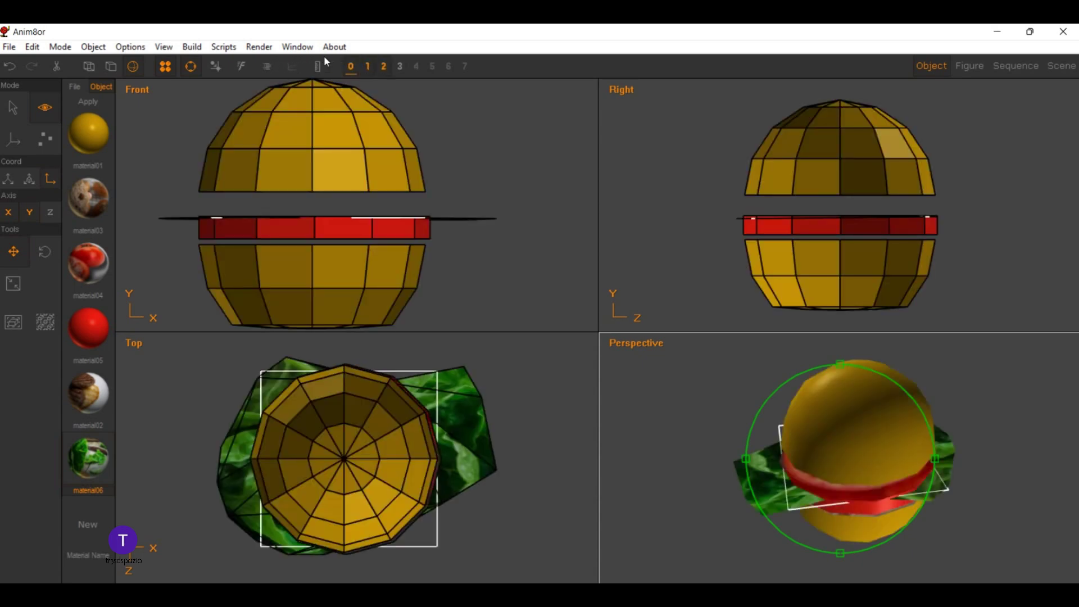
key("3")
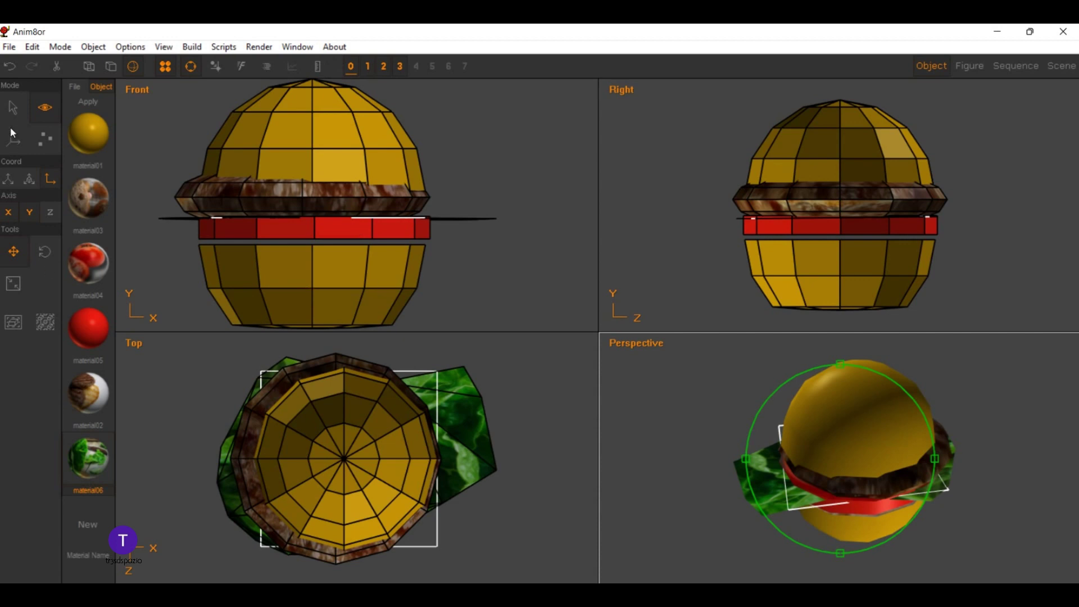
left_click(13, 107)
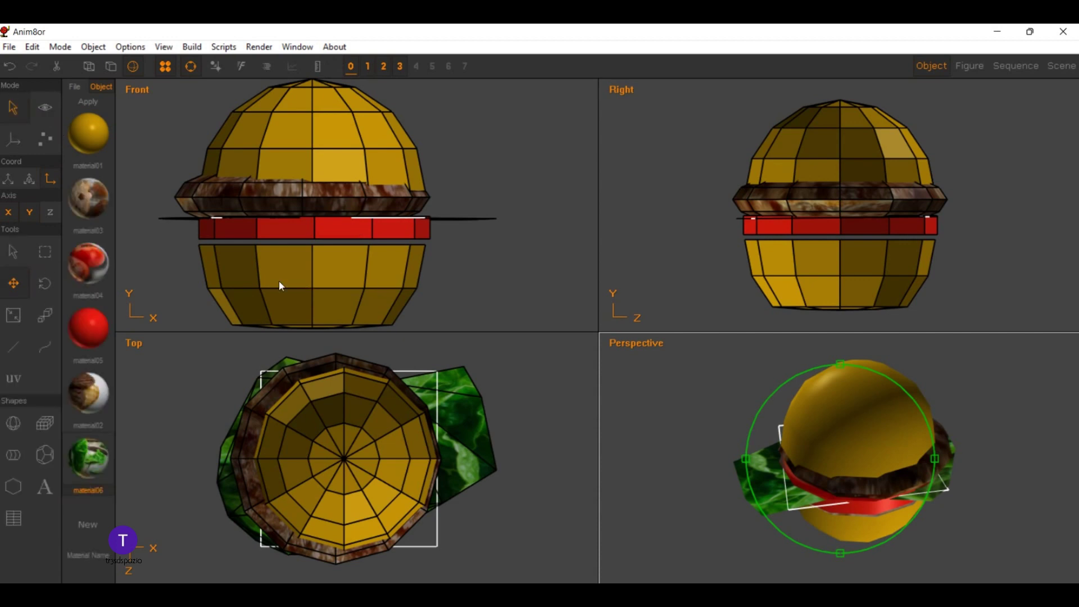
Step: Put the lettuce mesh on layer 4 and rename it LECHUGA
double_click(368, 316)
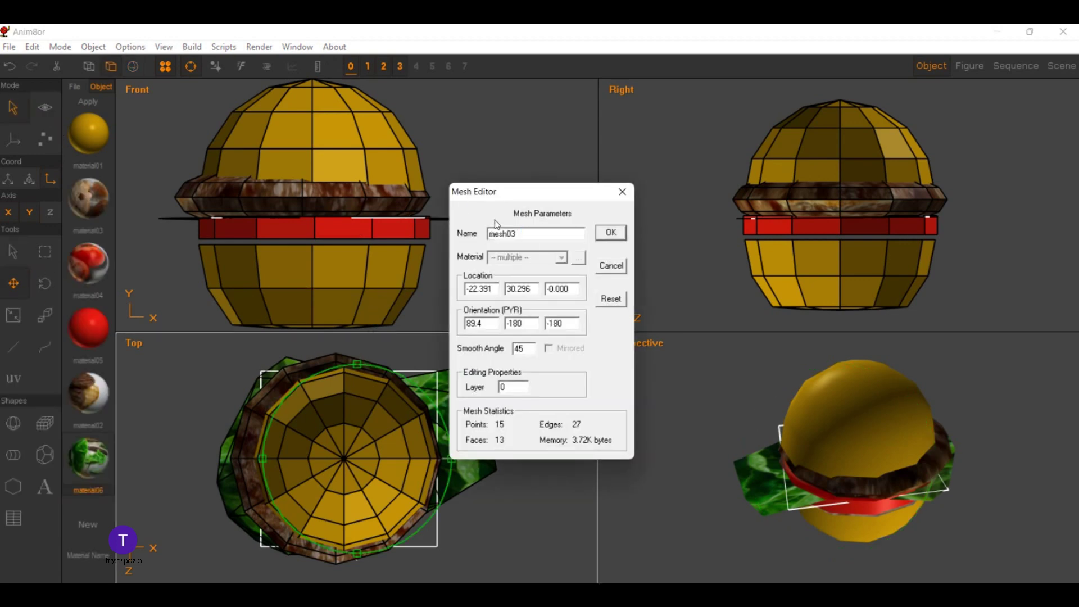
left_click(611, 232)
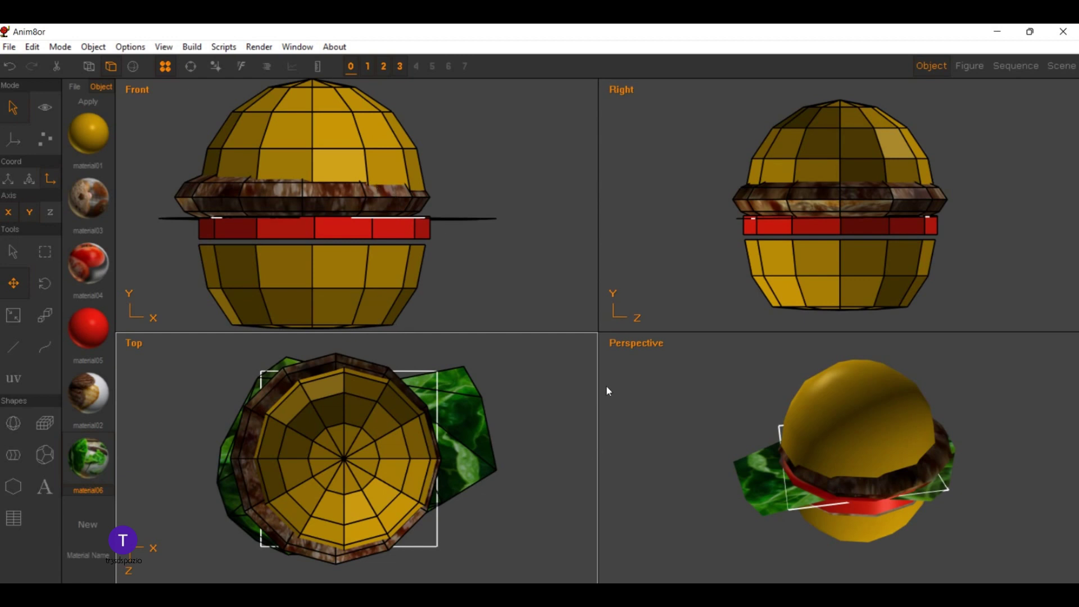
double_click(461, 393)
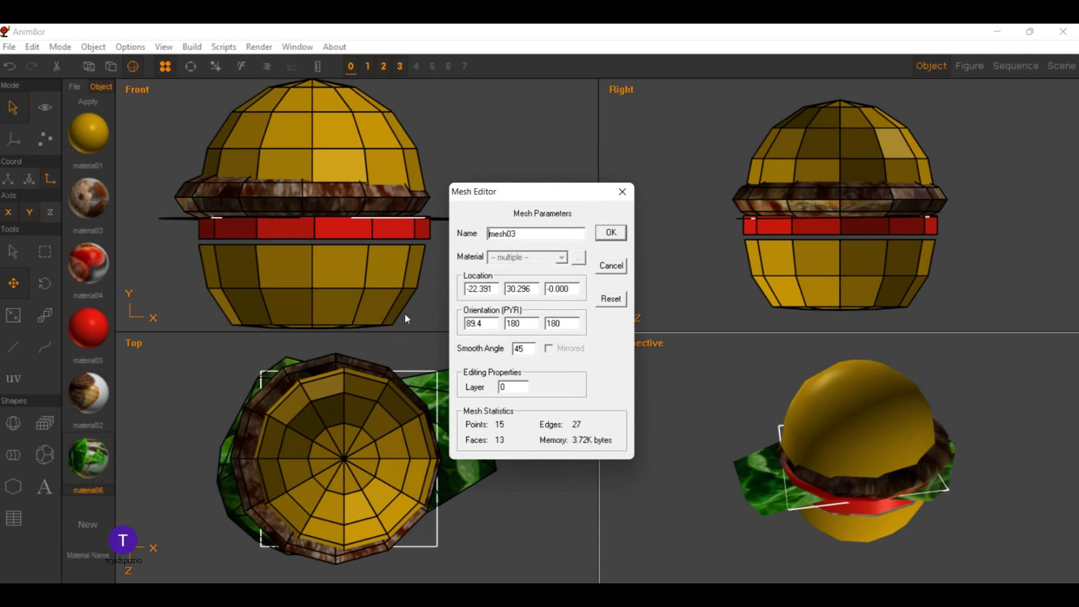
key("Tab")
type("4")
key("Tab")
type("LE")
type("CHUGA")
key("Return")
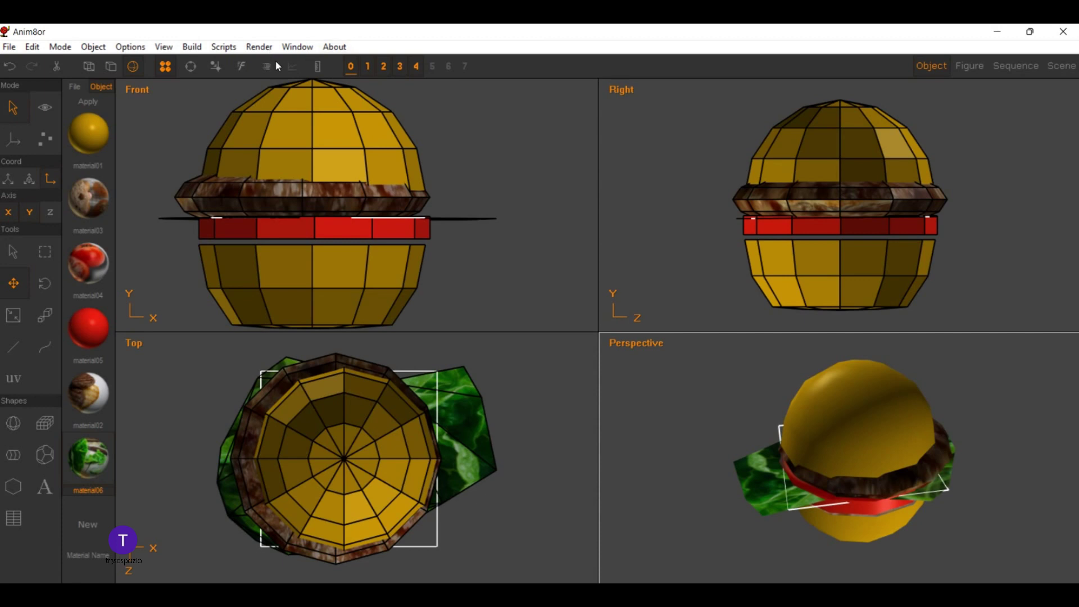
Step: Hide layers 0–3 so only the lettuce on layer 4 stays visible
key("0")
key("1")
key("2")
key("3")
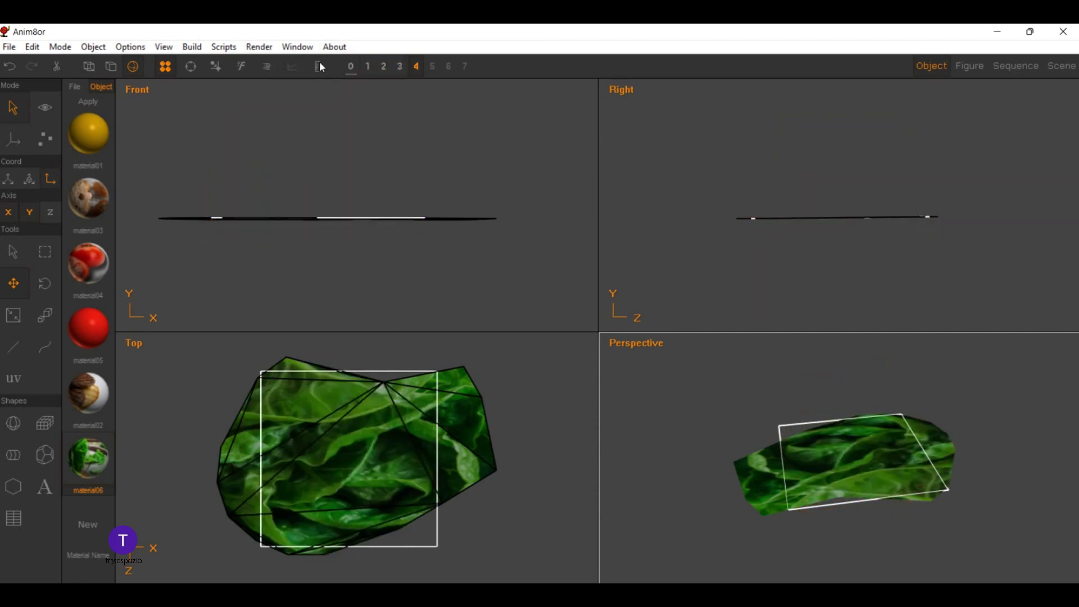
key("4")
key("4")
Step: Pull the leaf's right-edge and left-edge vertices downward in Point Edit mode
left_click(45, 139)
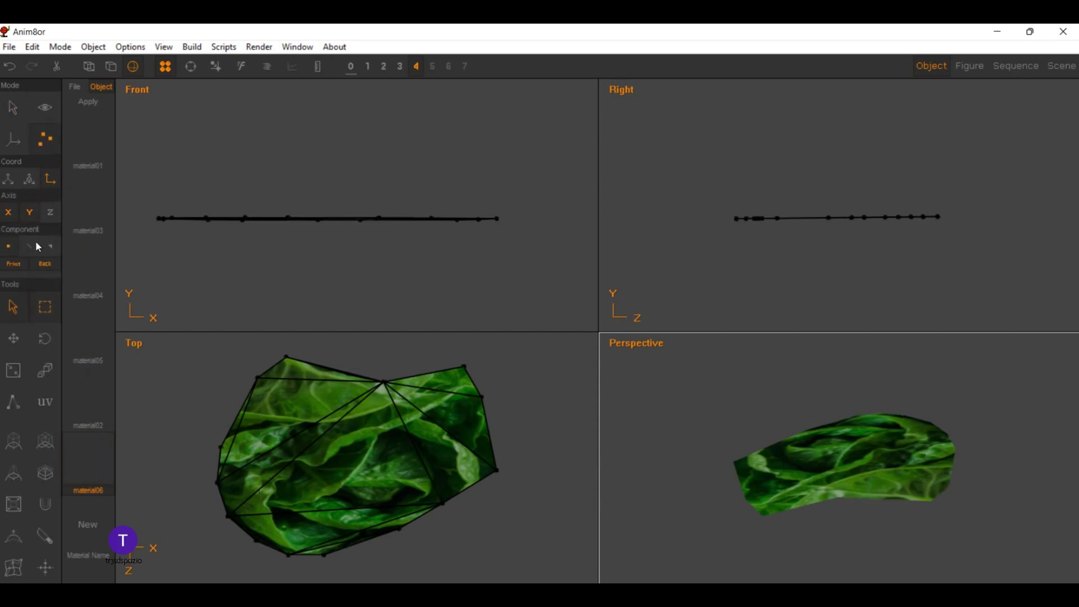
key("d")
left_click_drag(484, 458, 509, 482)
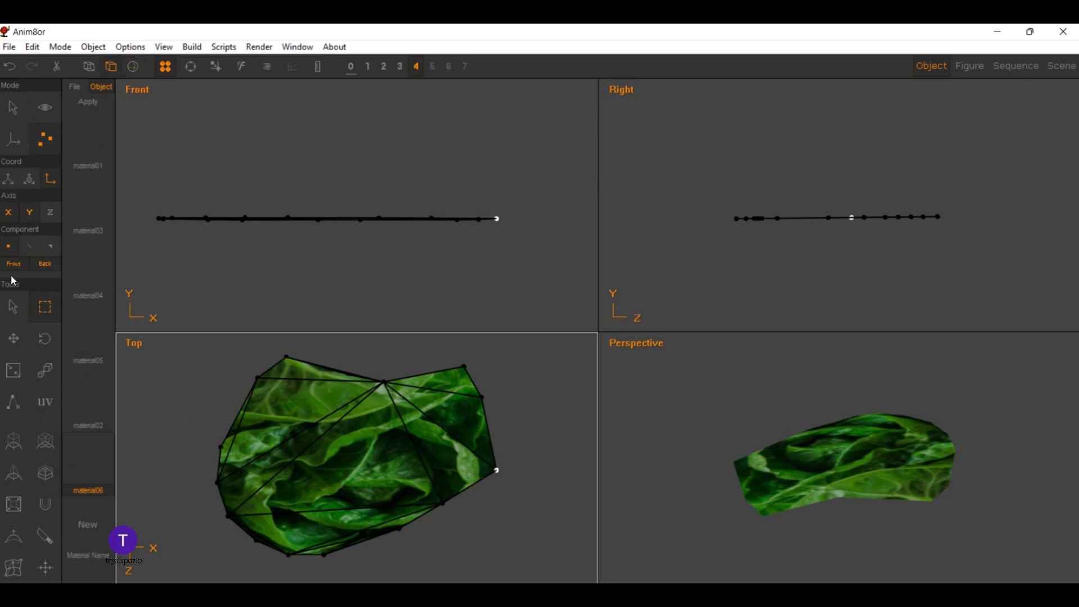
key("m")
left_click_drag(410, 213, 414, 246)
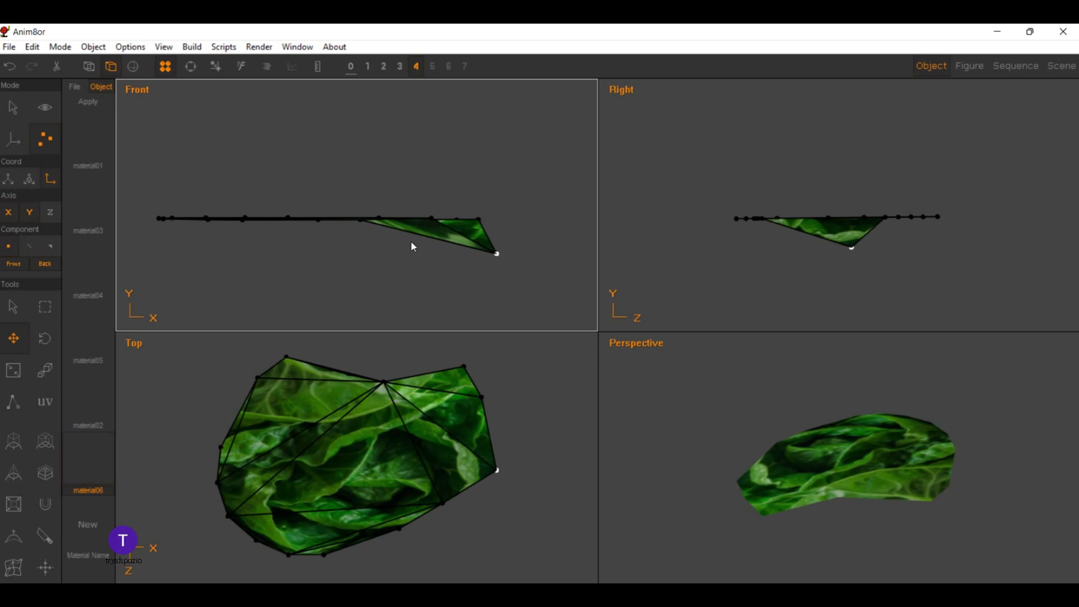
key("d")
left_click_drag(138, 195, 177, 240)
left_click(13, 338)
mouse_move(120, 199)
left_mouse_down()
mouse_move(118, 231)
mouse_move(103, 232)
left_mouse_up()
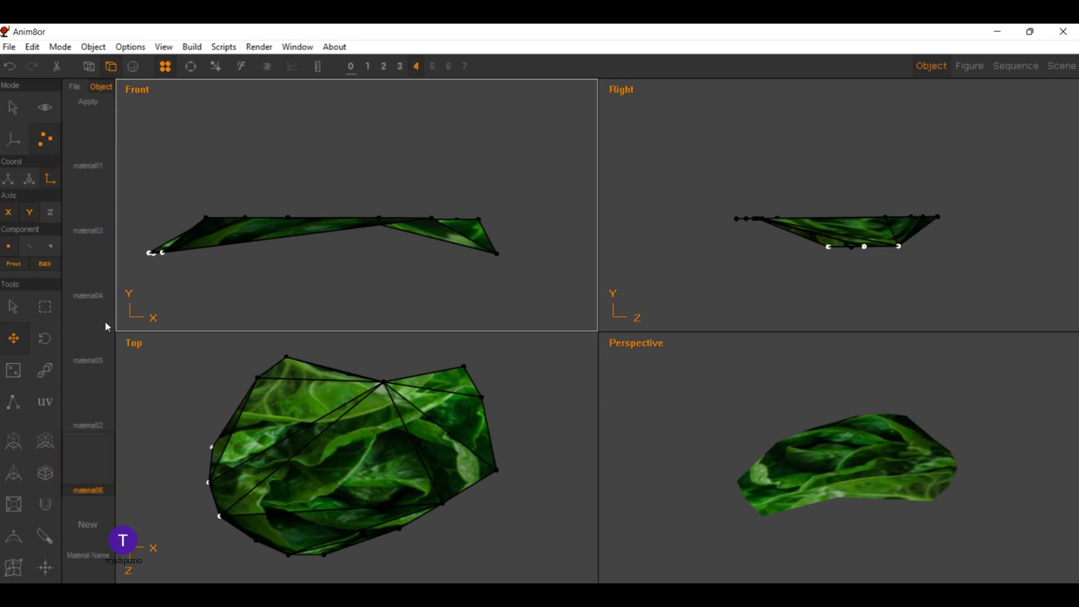
Step: Push the leaf's back-edge vertex outward and lower it so it droops
key("d")
left_click(243, 254)
left_click_drag(362, 367, 415, 388)
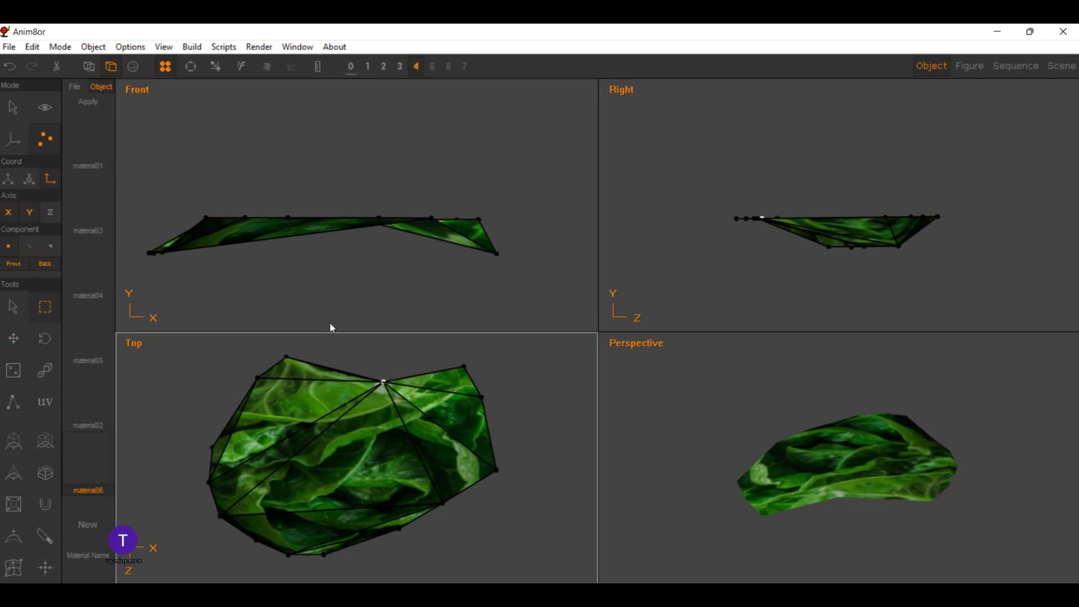
left_click(13, 338)
left_click_drag(304, 346, 316, 312)
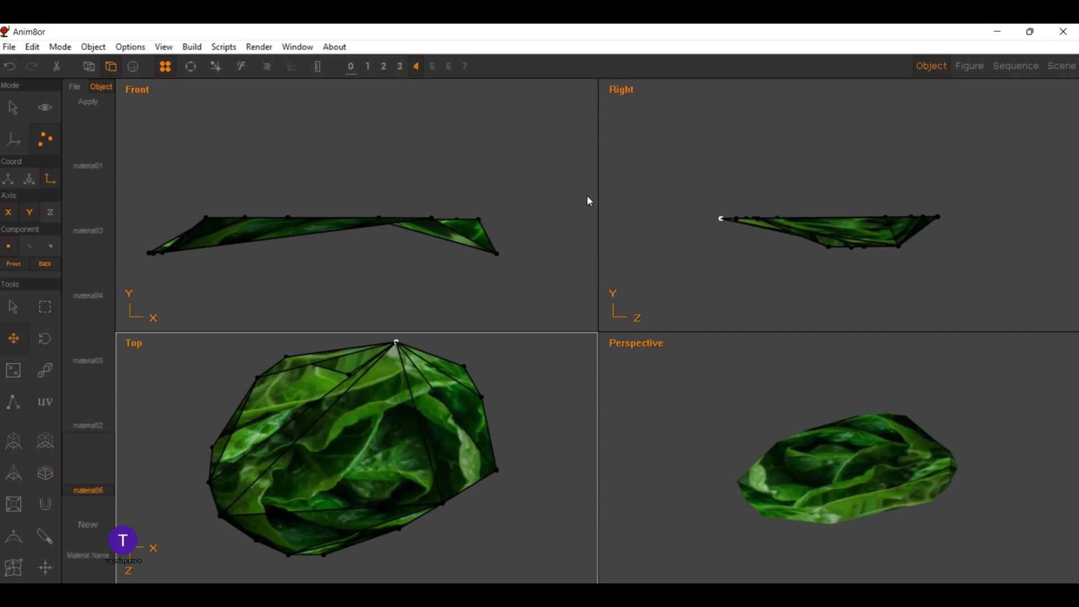
left_click_drag(586, 200, 585, 205)
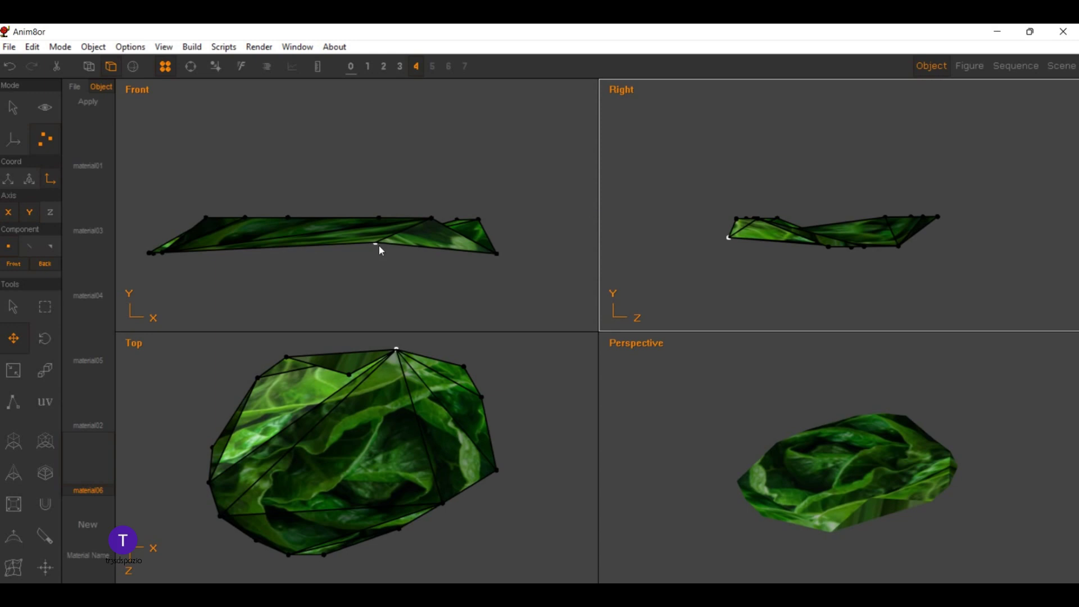
left_click(190, 65)
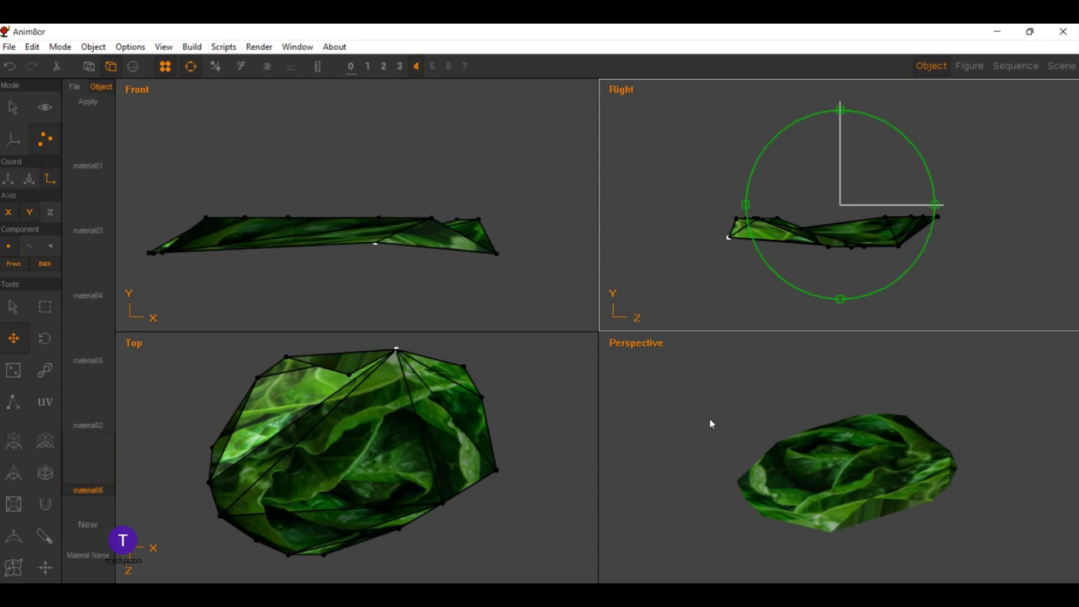
mouse_move(709, 424)
left_mouse_down()
mouse_move(691, 399)
mouse_move(763, 356)
mouse_move(637, 375)
mouse_move(628, 347)
mouse_move(586, 381)
mouse_move(571, 351)
mouse_move(545, 354)
left_mouse_up()
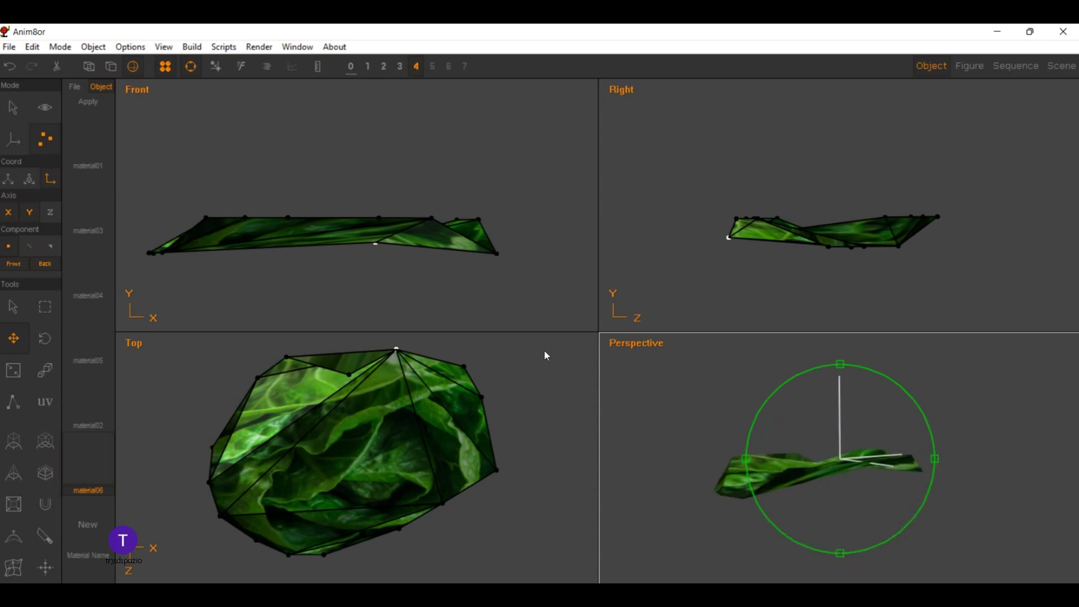
left_click(191, 65)
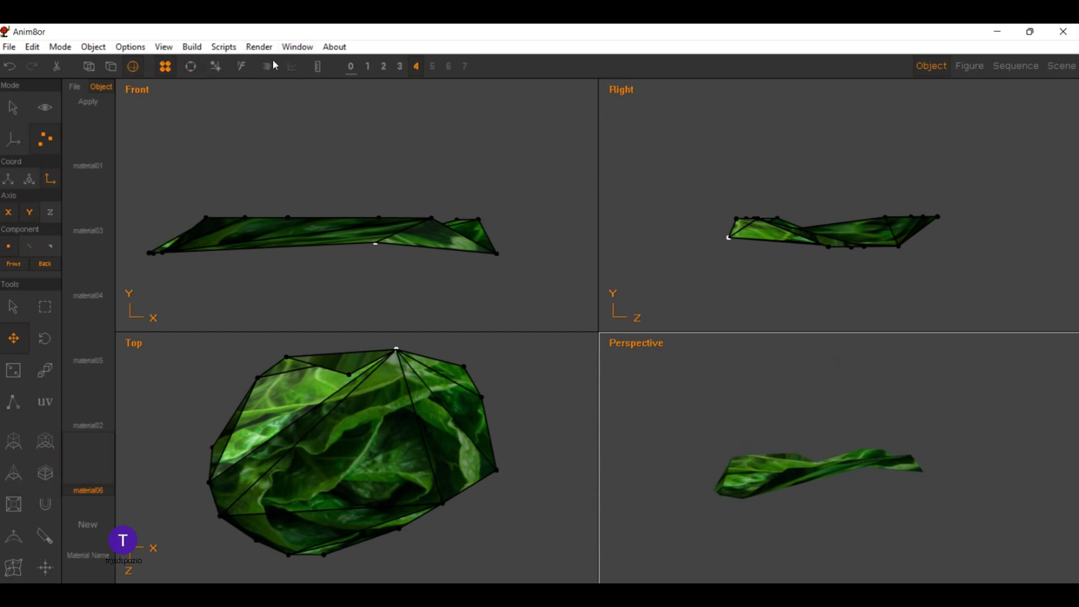
Step: Show layers 0–3 again and deselect the lettuce points
key("ctrl+v")
key("ctrl+v")
key("ctrl+v")
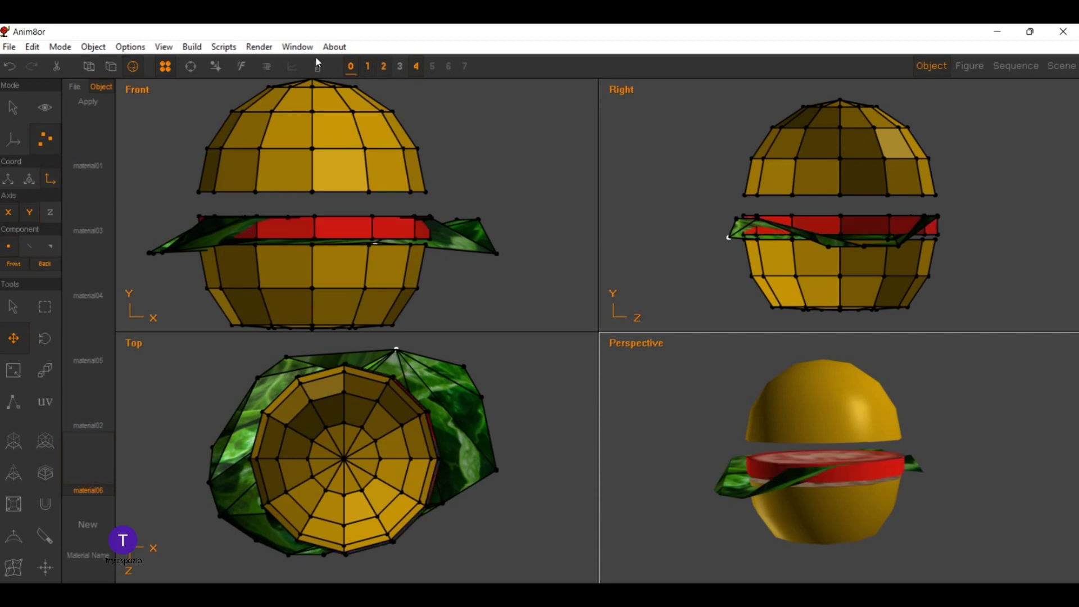
key("ctrl+v")
key("ctrl+v")
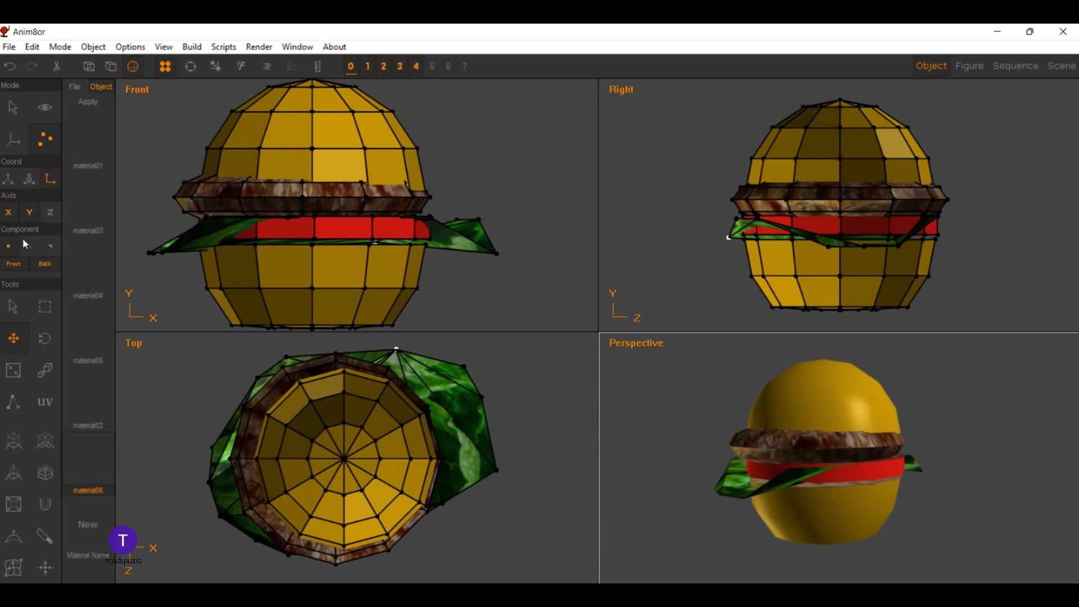
key("a")
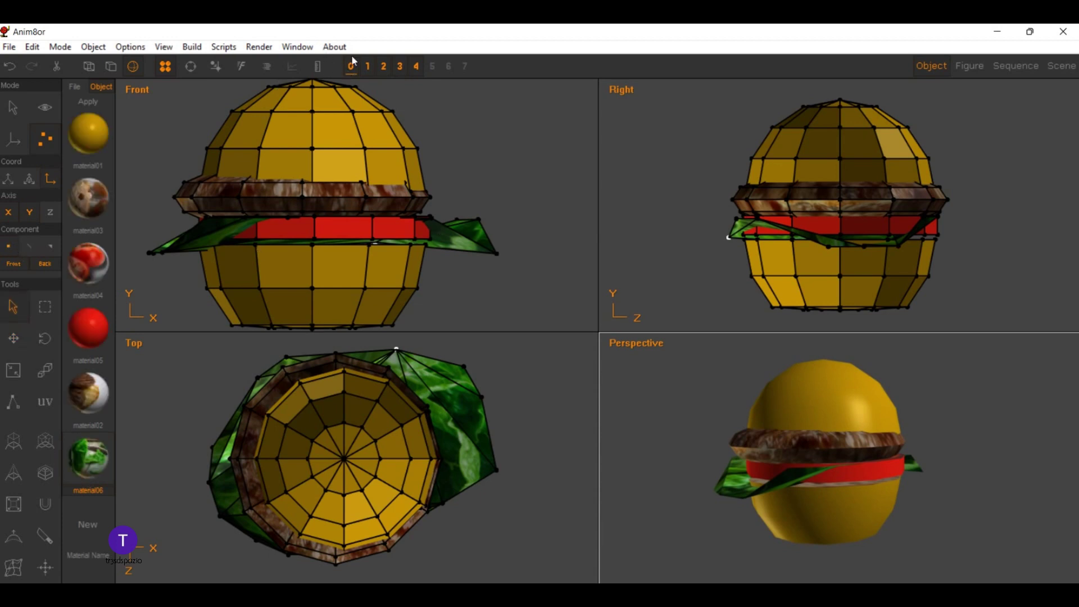
left_click(362, 198)
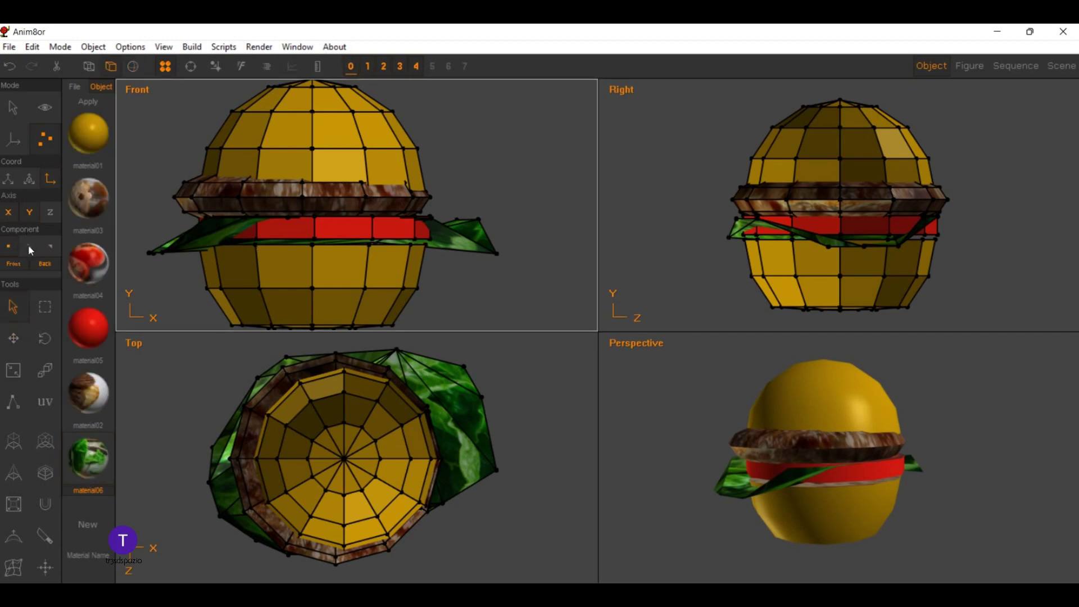
key("t")
key("a")
Step: Select LECHUGA from the Select by Name item list
left_click(210, 63)
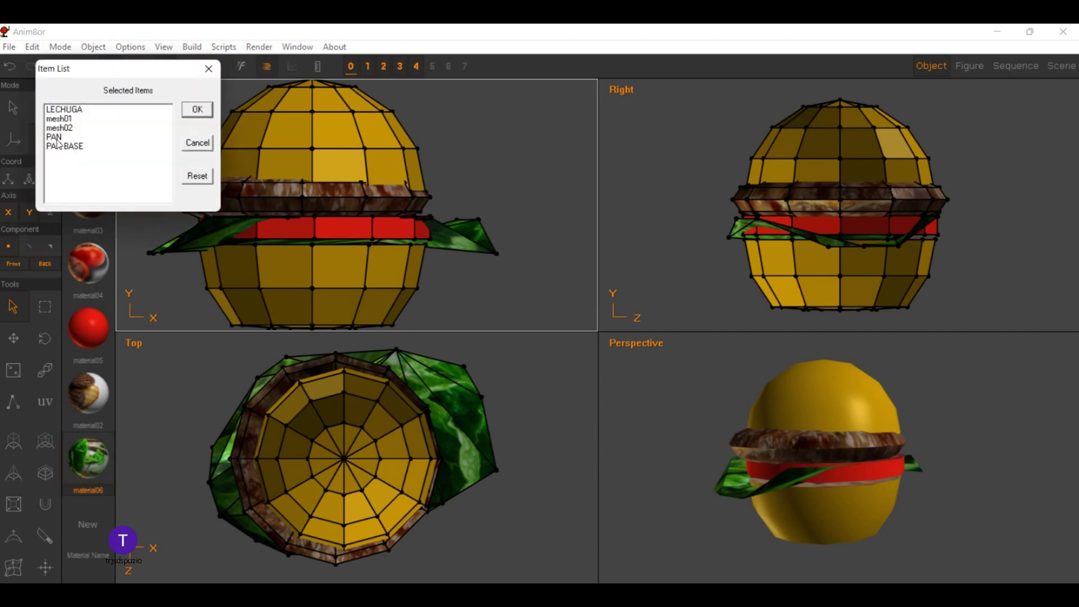
left_click(65, 107)
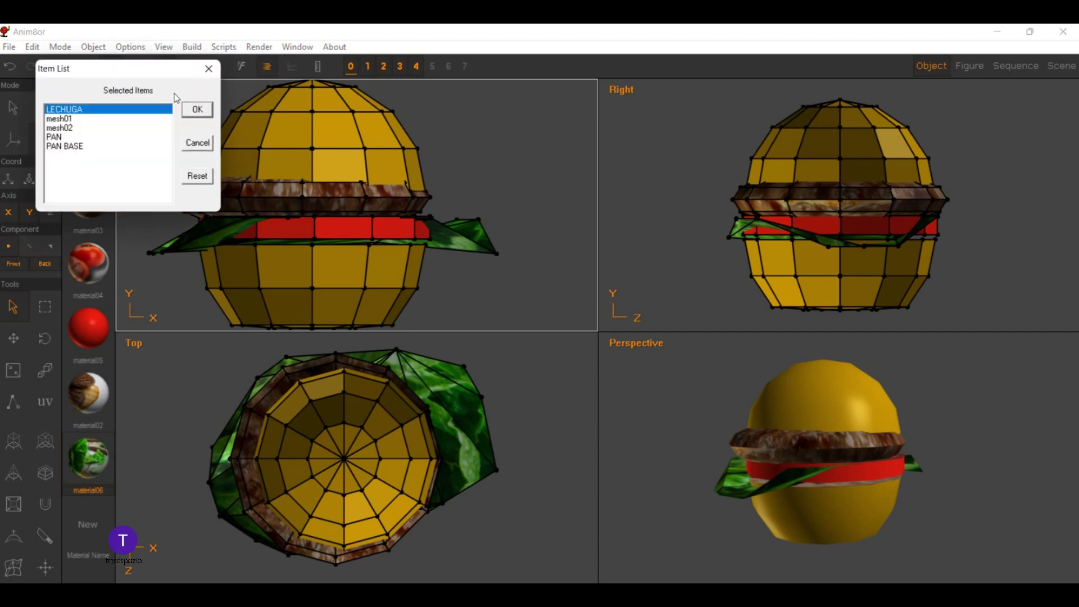
key("Return")
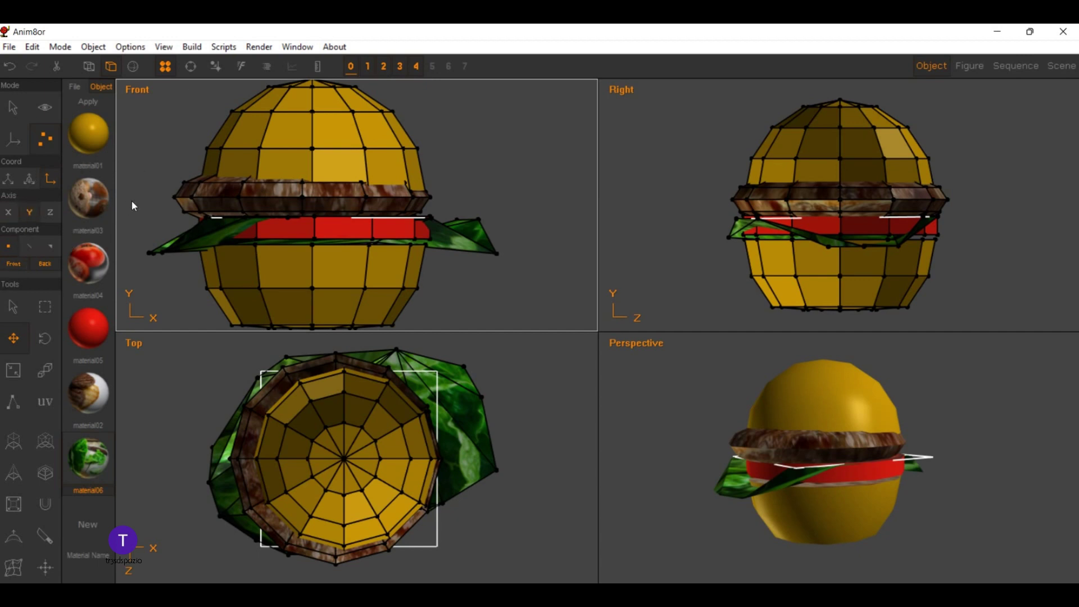
Step: Reposition the lettuce under the patty, adjusting its height and X position
left_click(13, 107)
mouse_move(120, 186)
left_mouse_down()
mouse_move(116, 210)
mouse_move(98, 197)
mouse_move(88, 213)
left_mouse_up()
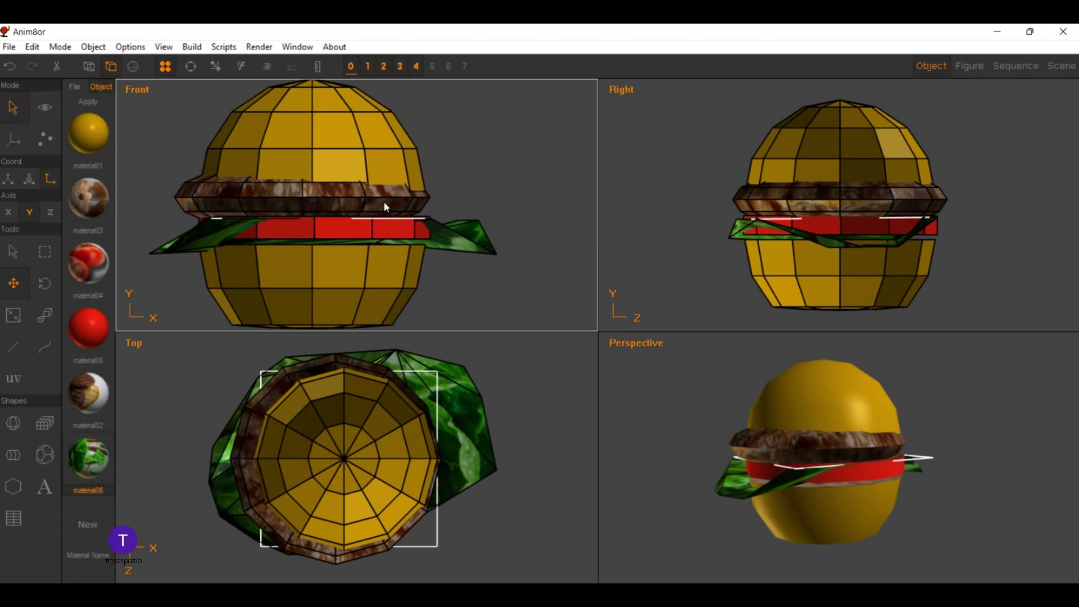
left_click(8, 212)
left_click_drag(314, 225, 348, 212)
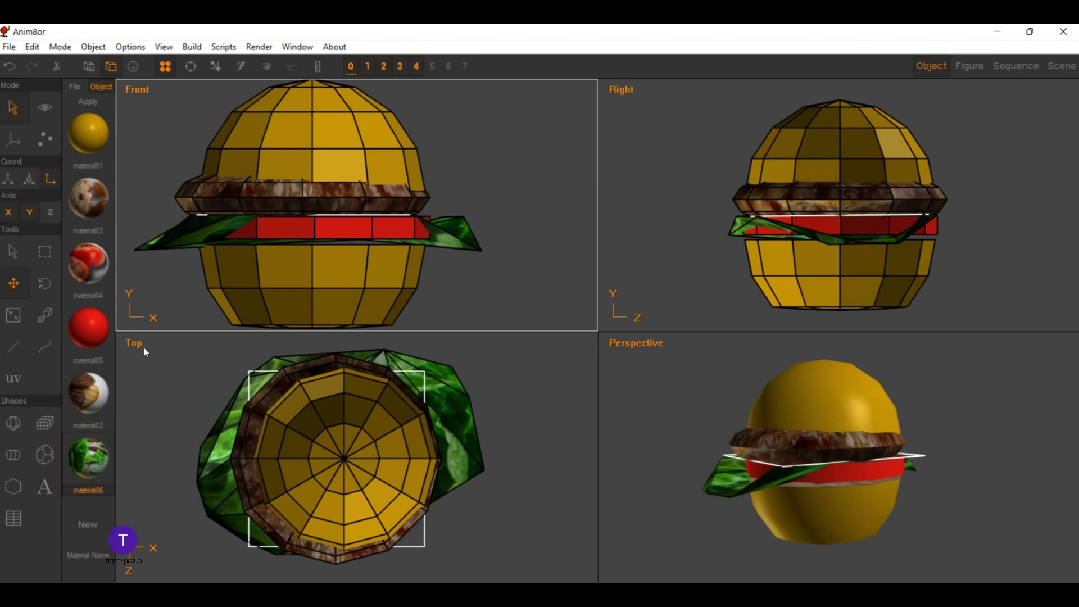
left_click_drag(311, 298, 323, 304)
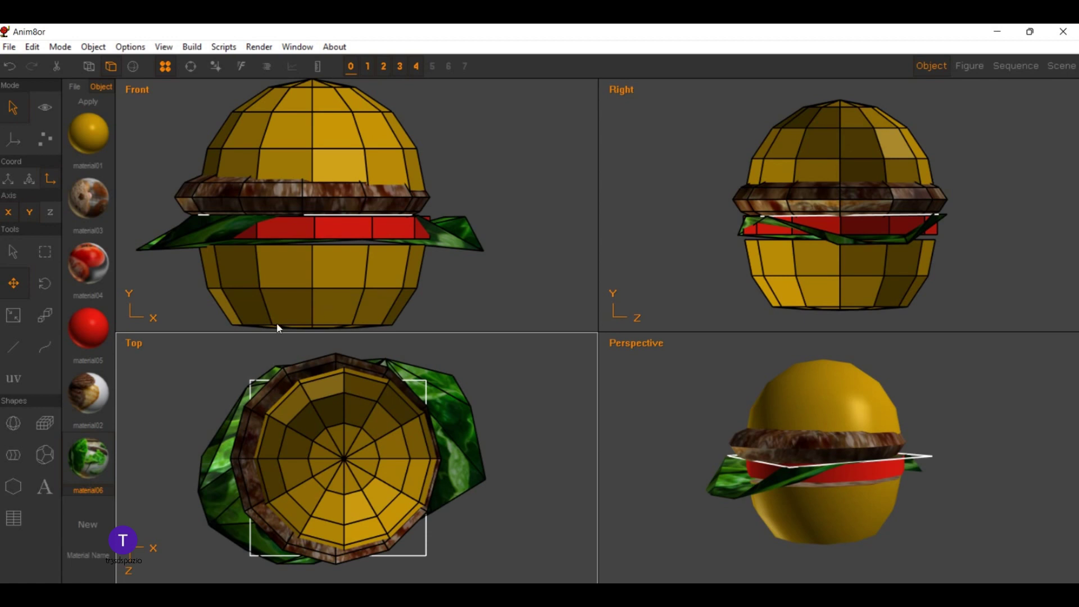
Step: Zoom and orbit the perspective view to inspect the assembled burger
scroll(757, 406, "up", 1)
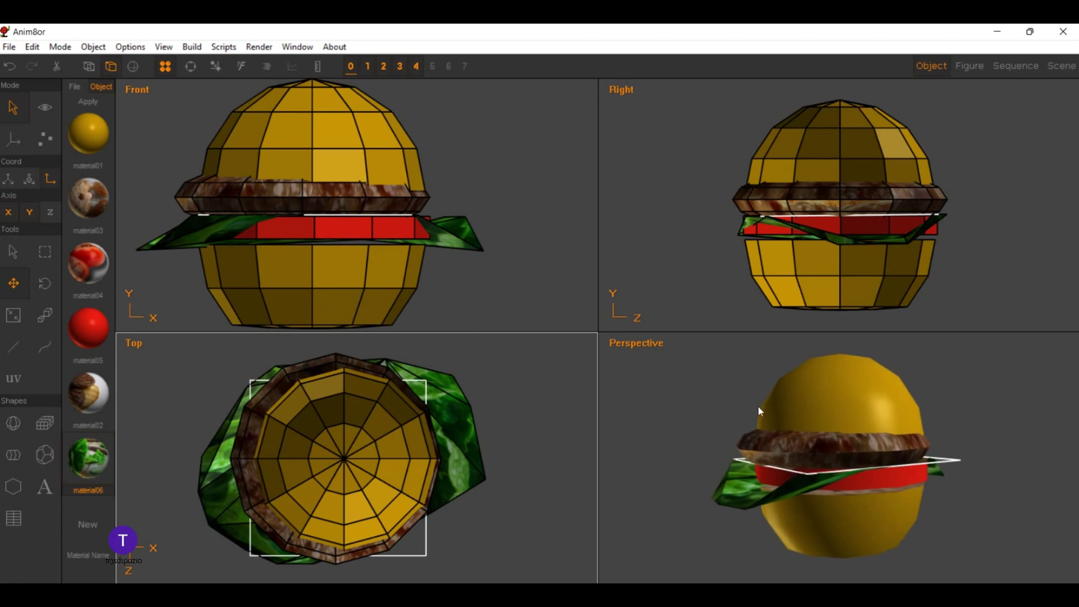
scroll(757, 405, "up", 1)
left_click(190, 66)
left_click(134, 66)
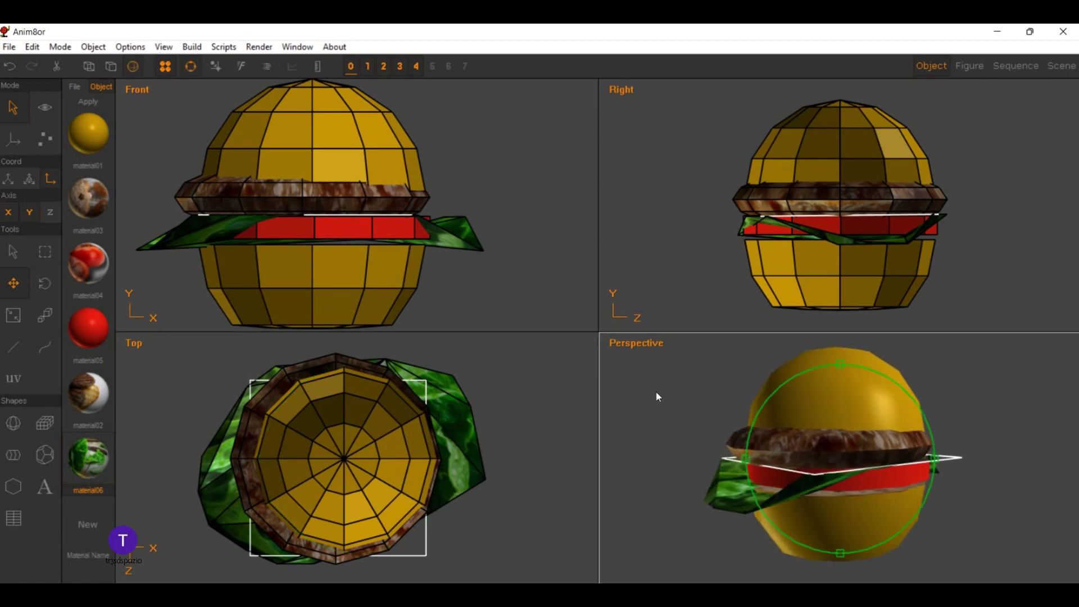
mouse_move(655, 390)
left_mouse_down()
mouse_move(710, 399)
mouse_move(757, 376)
mouse_move(727, 361)
mouse_move(727, 332)
mouse_move(652, 396)
mouse_move(685, 402)
left_mouse_up()
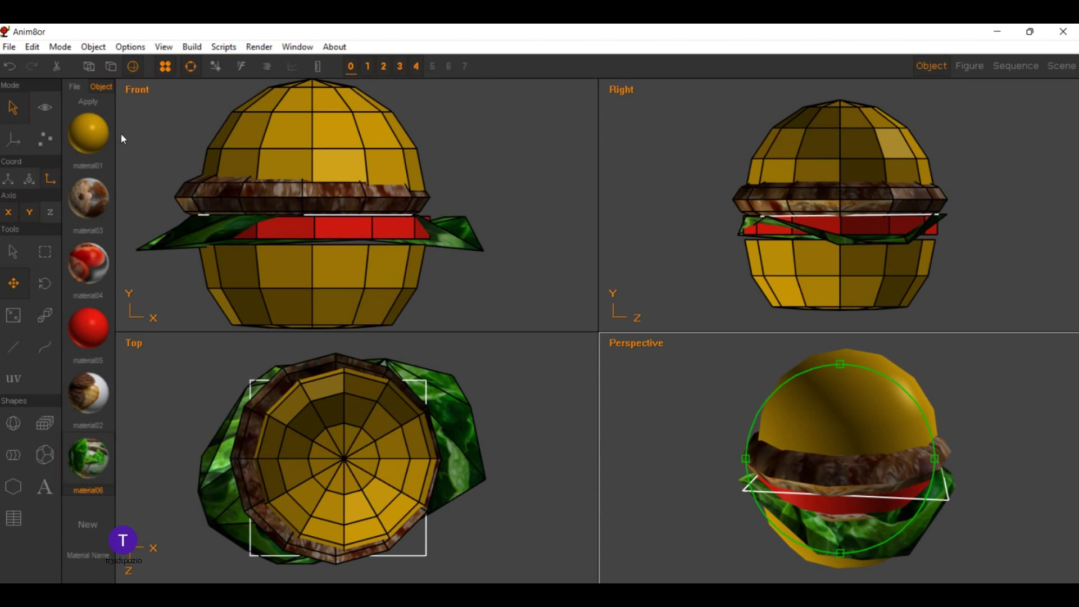
scroll(318, 113, "down", 1)
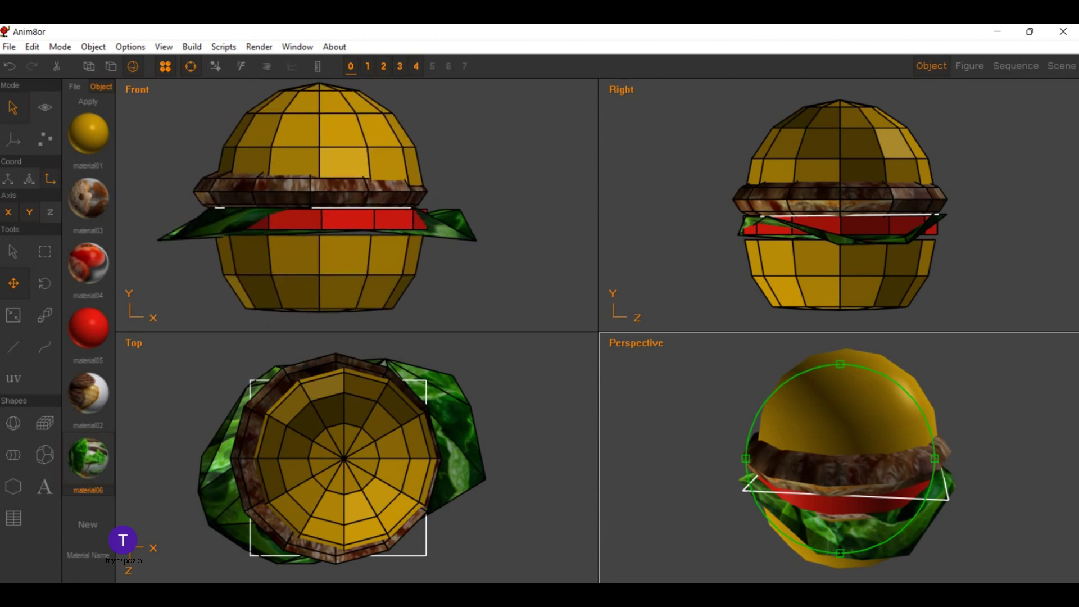
Step: Reset the active viewport to a straight Front view with smooth shading
left_click(386, 234)
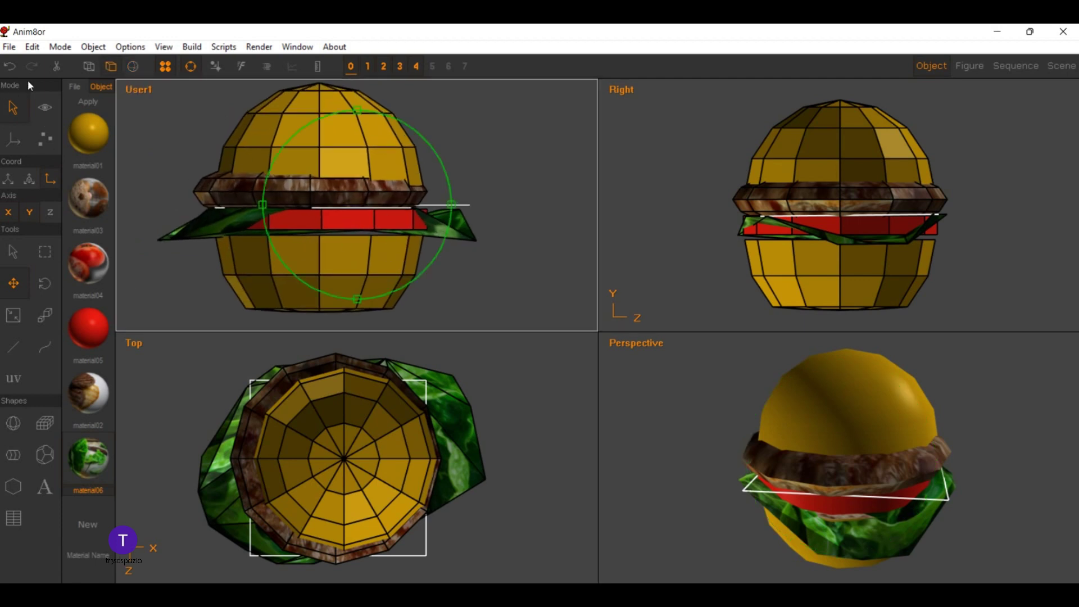
left_click_drag(147, 84, 218, 86)
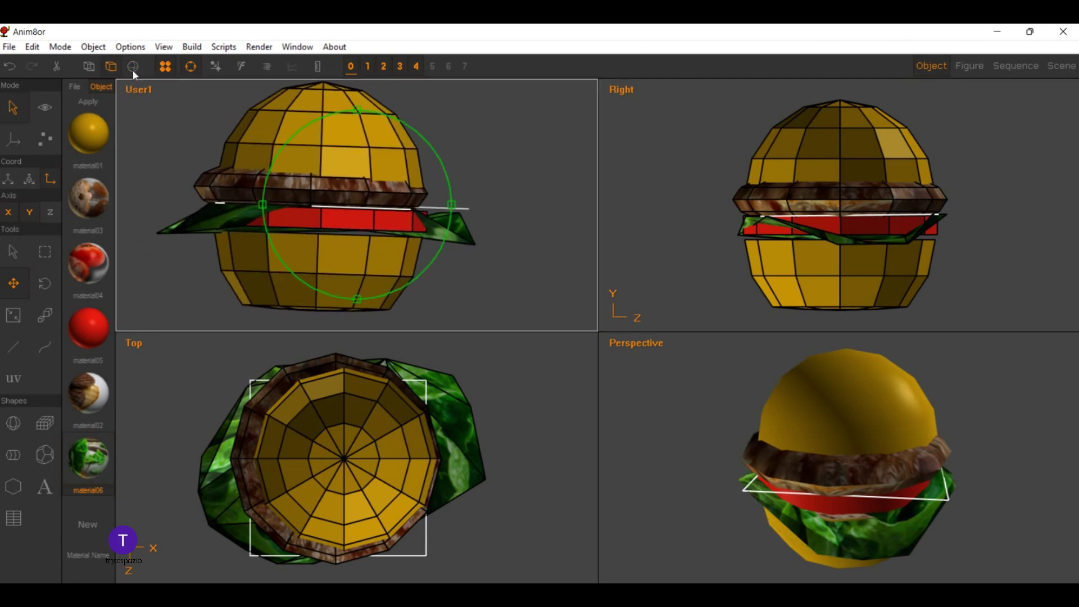
left_click(132, 89)
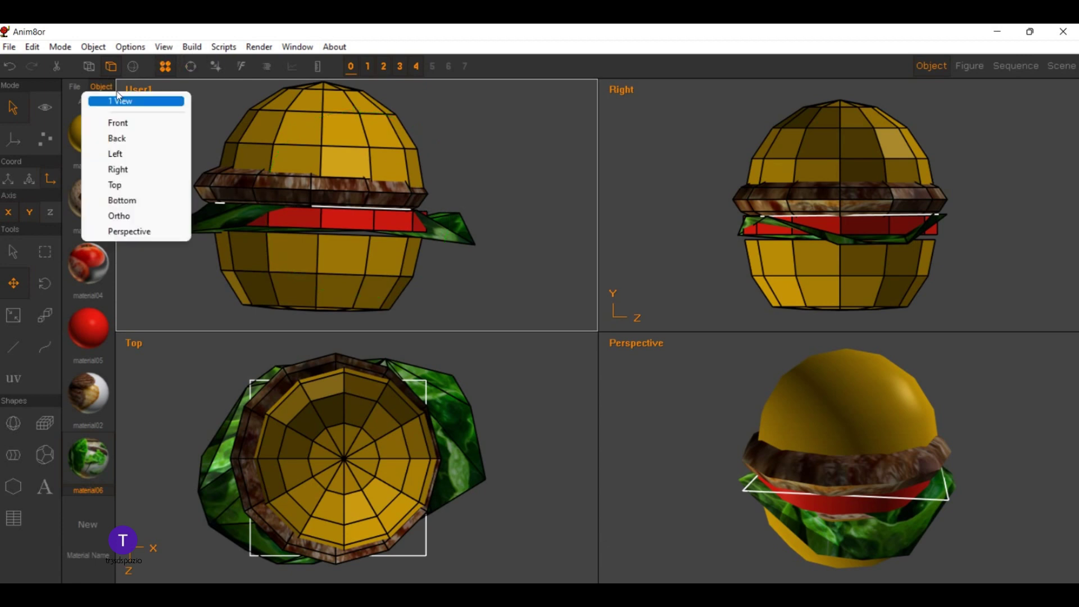
left_click(113, 121)
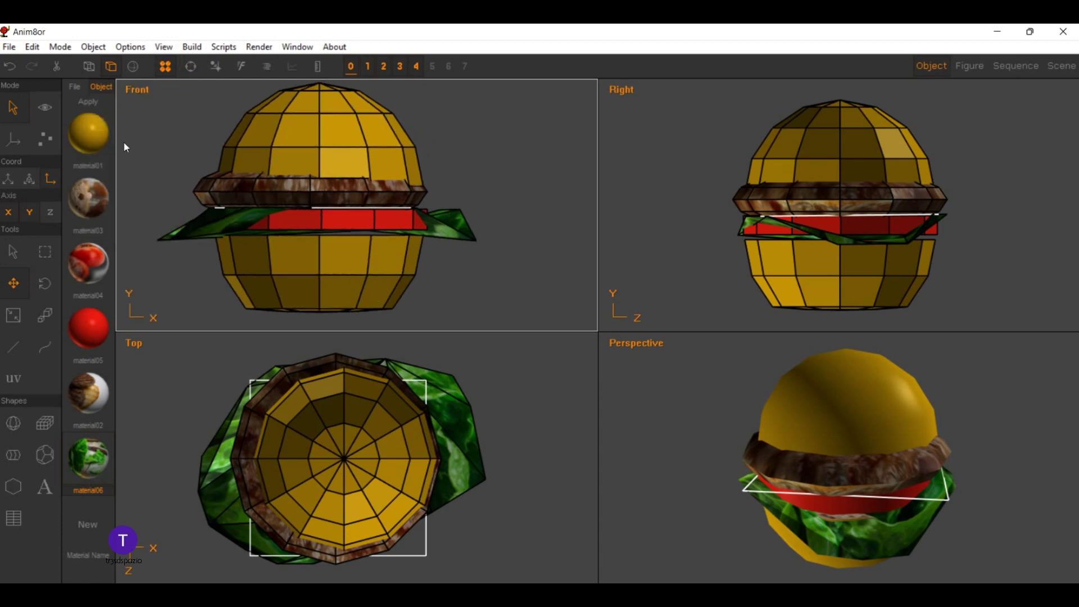
left_click(133, 65)
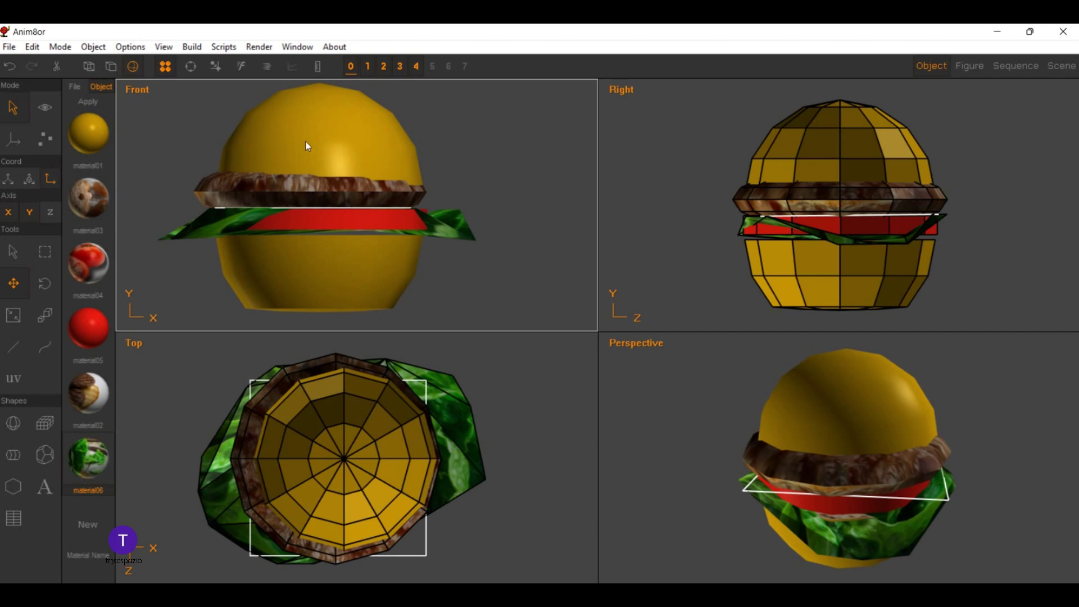
scroll(308, 146, "down", 2)
Step: Raise the top bun slightly above the patty
left_click(10, 104)
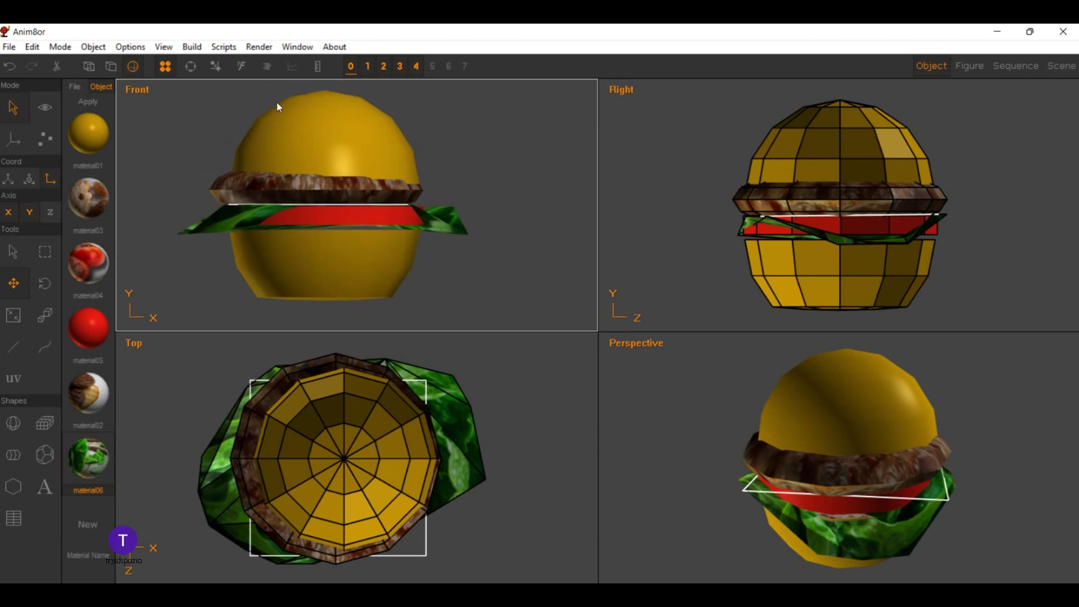
left_click(342, 112)
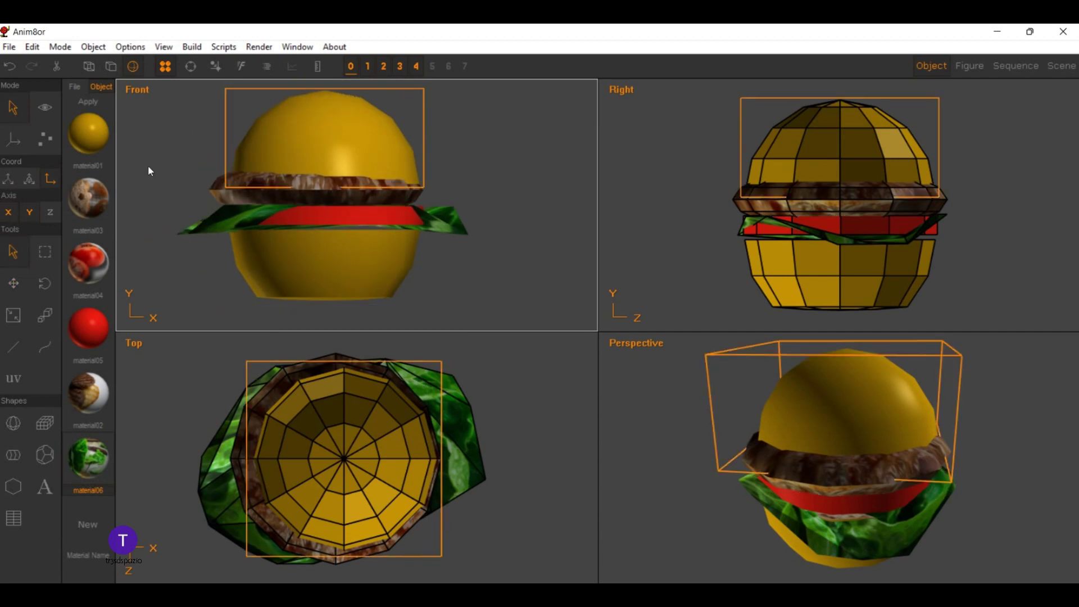
left_click(13, 283)
left_click_drag(253, 133, 249, 125)
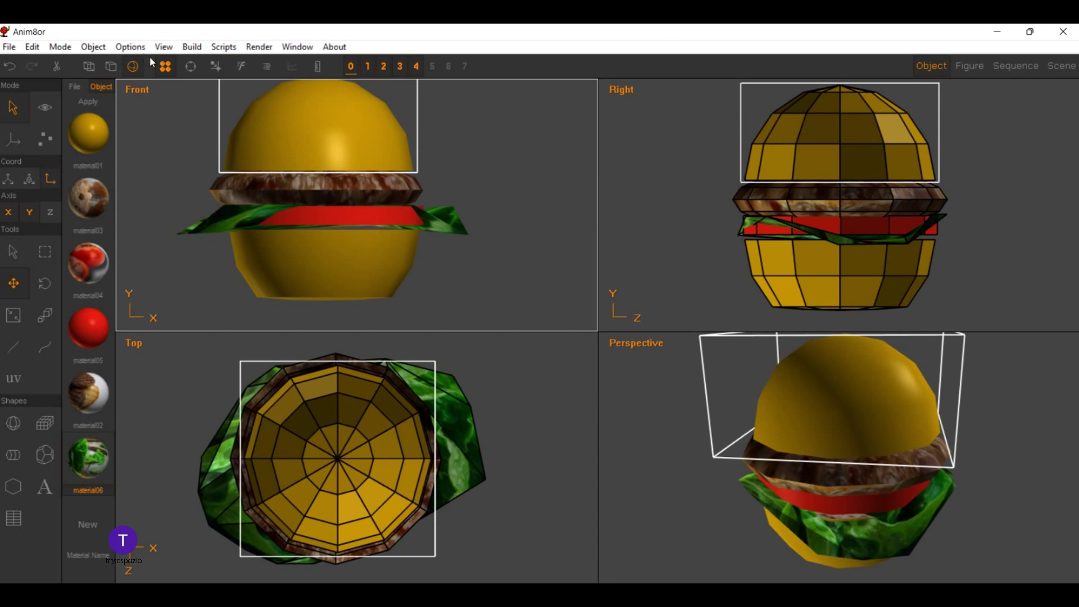
Step: Orbit the perspective view, tilt the front view slightly and deselect the top bun
left_click(191, 65)
left_click_drag(742, 352, 544, 439)
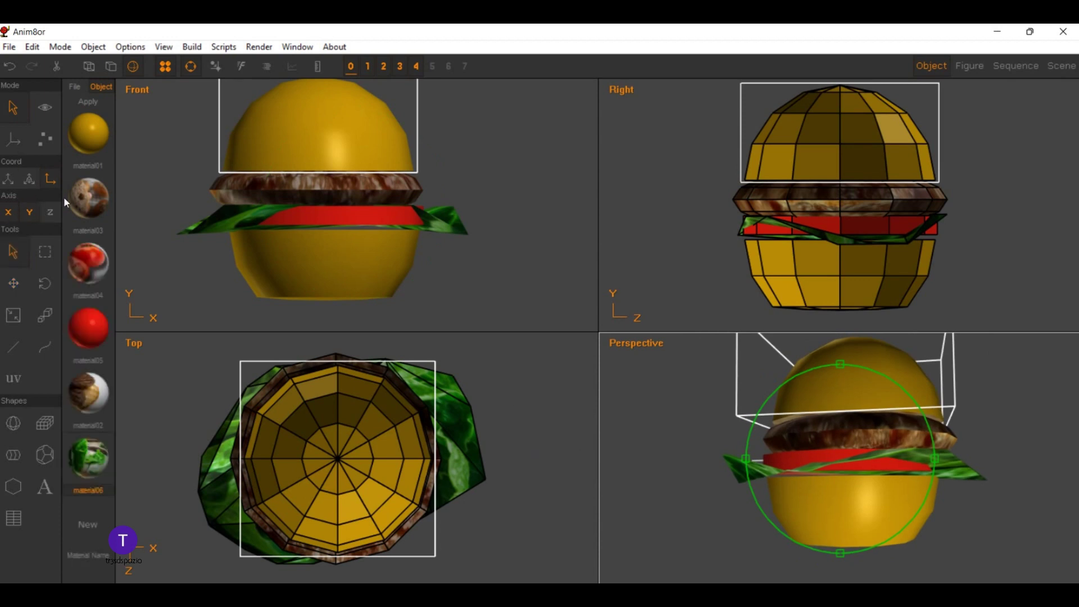
left_click(13, 251)
left_click(159, 248)
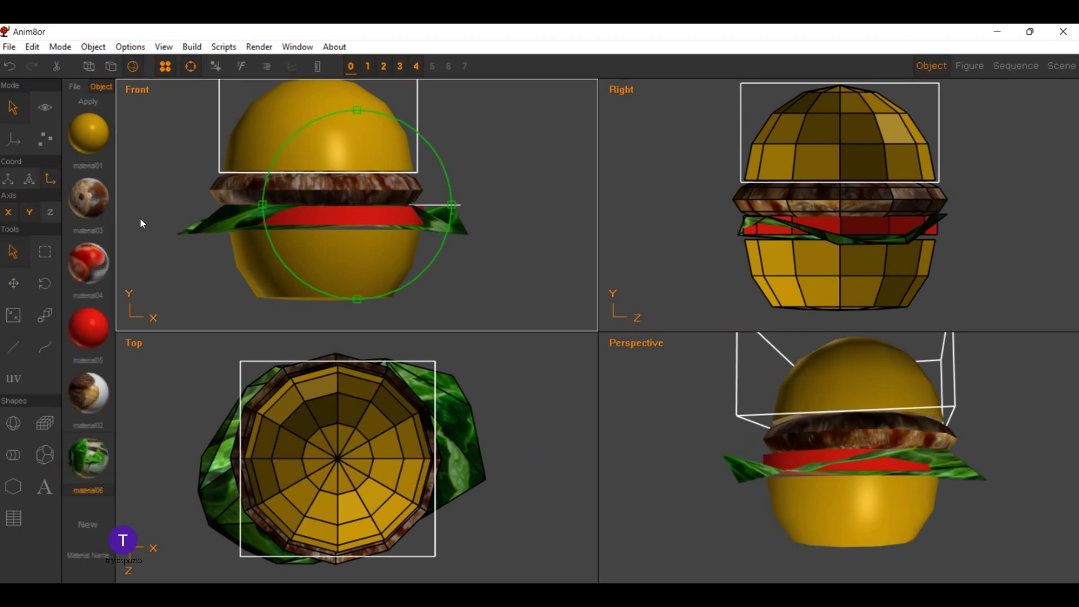
left_click_drag(140, 218, 141, 217)
left_click(165, 67)
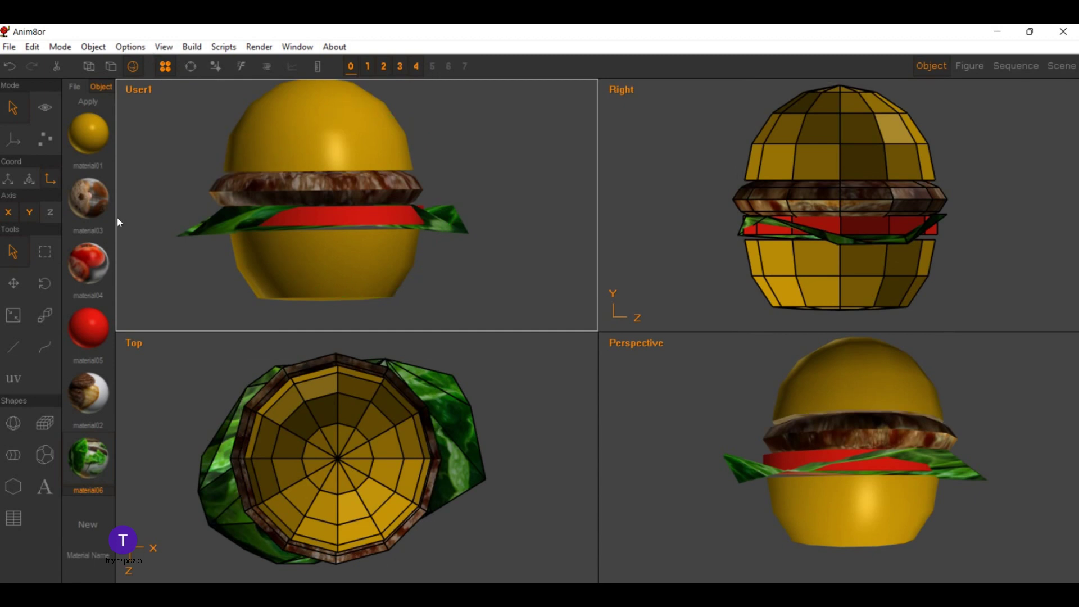
Step: Orbit the burger in a full-window Perspective view, then restore the four-view layout
key("f")
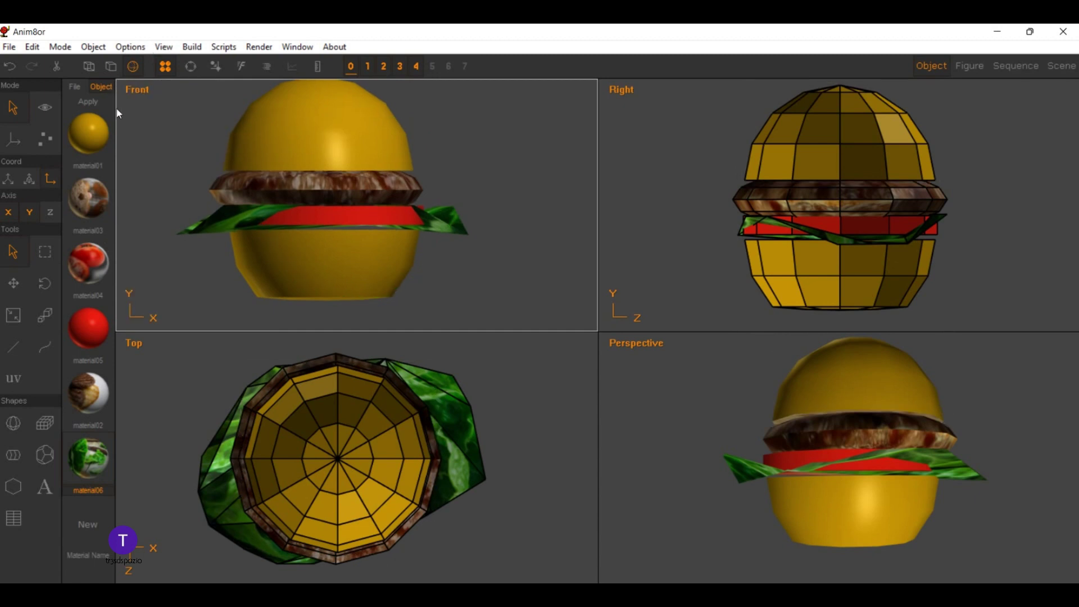
key("p")
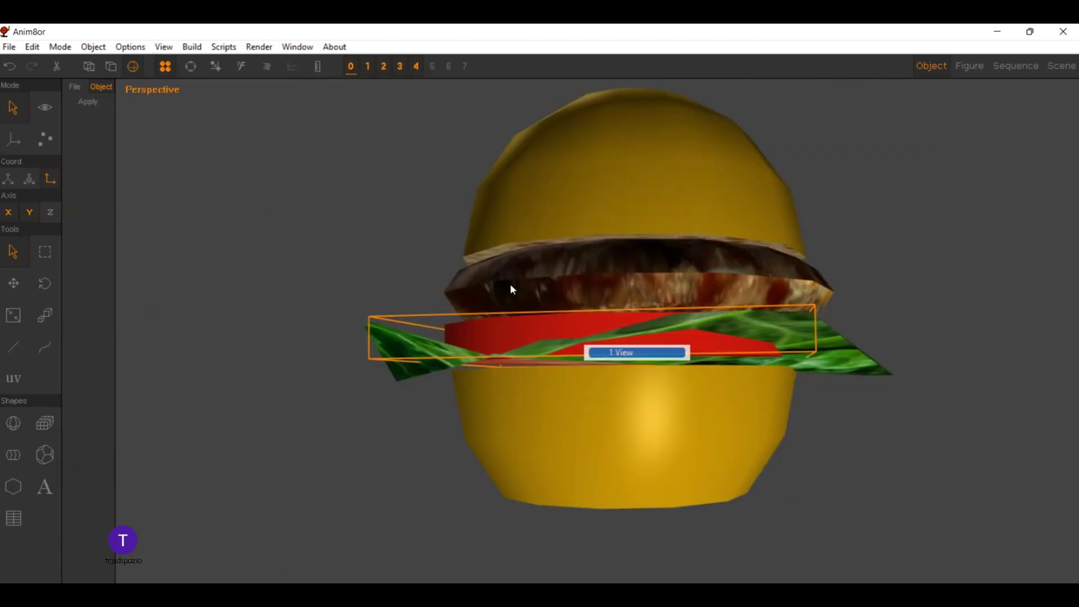
left_click(190, 66)
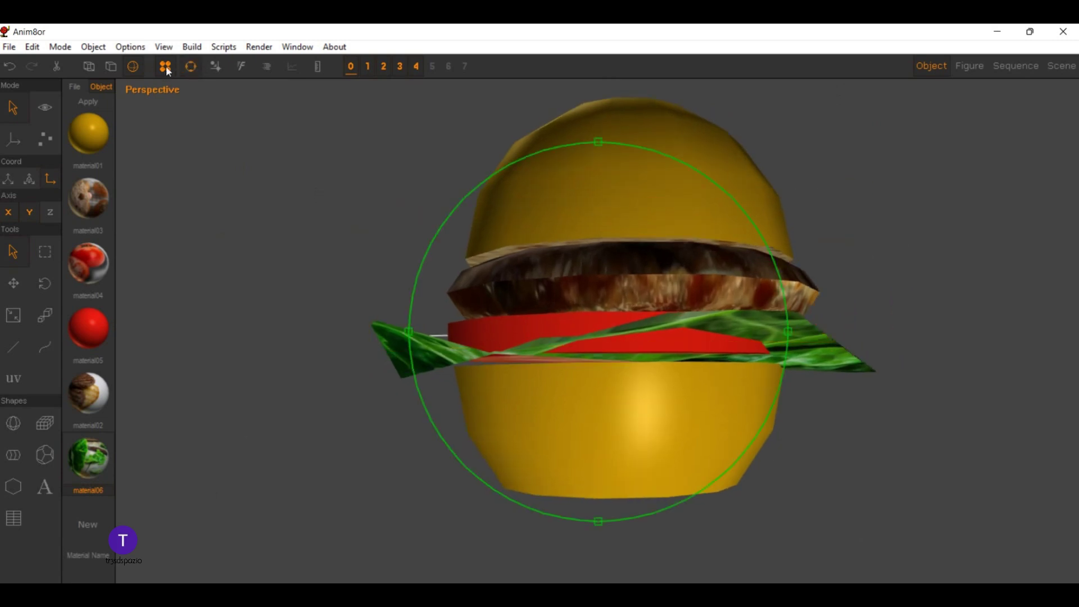
mouse_move(555, 312)
left_mouse_down()
mouse_move(773, 330)
mouse_move(786, 315)
mouse_move(602, 322)
left_mouse_up()
mouse_move(500, 330)
left_mouse_down()
mouse_move(396, 286)
mouse_move(386, 210)
mouse_move(340, 256)
mouse_move(273, 281)
mouse_move(231, 331)
mouse_move(128, 310)
mouse_move(76, 349)
mouse_move(23, 333)
mouse_move(68, 296)
left_mouse_up()
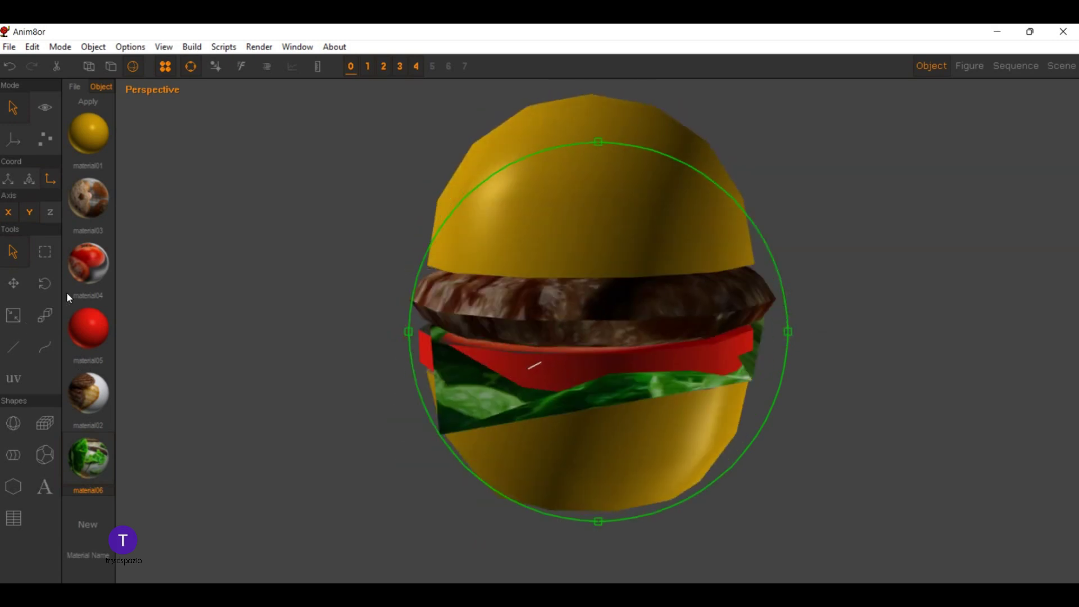
mouse_move(67, 293)
left_mouse_down()
mouse_move(170, 290)
mouse_move(202, 326)
mouse_move(280, 291)
mouse_move(324, 308)
mouse_move(373, 287)
mouse_move(401, 298)
mouse_move(356, 307)
left_mouse_up()
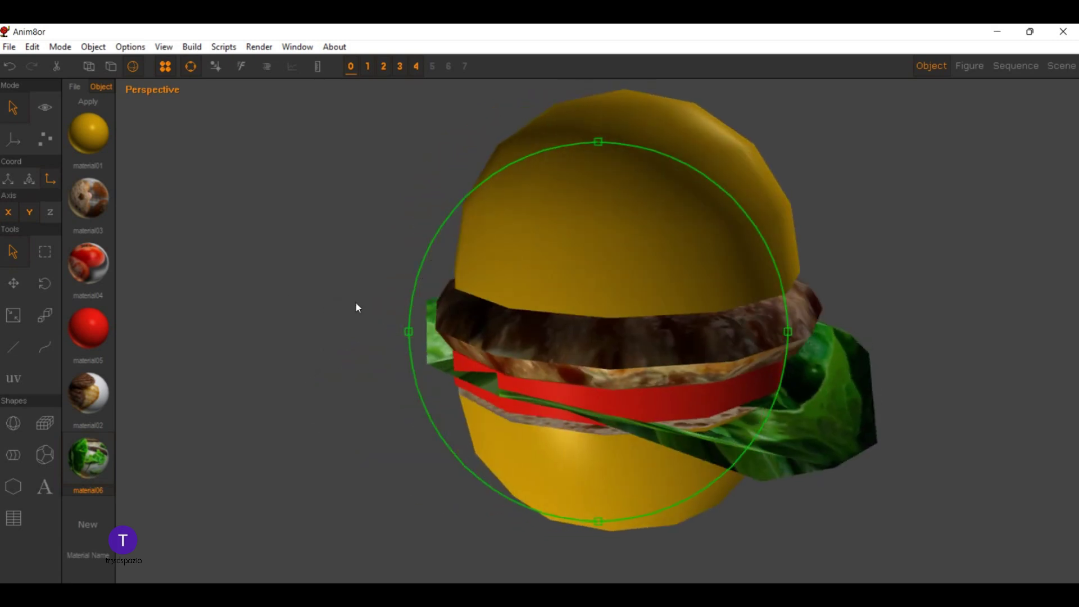
left_click(135, 88)
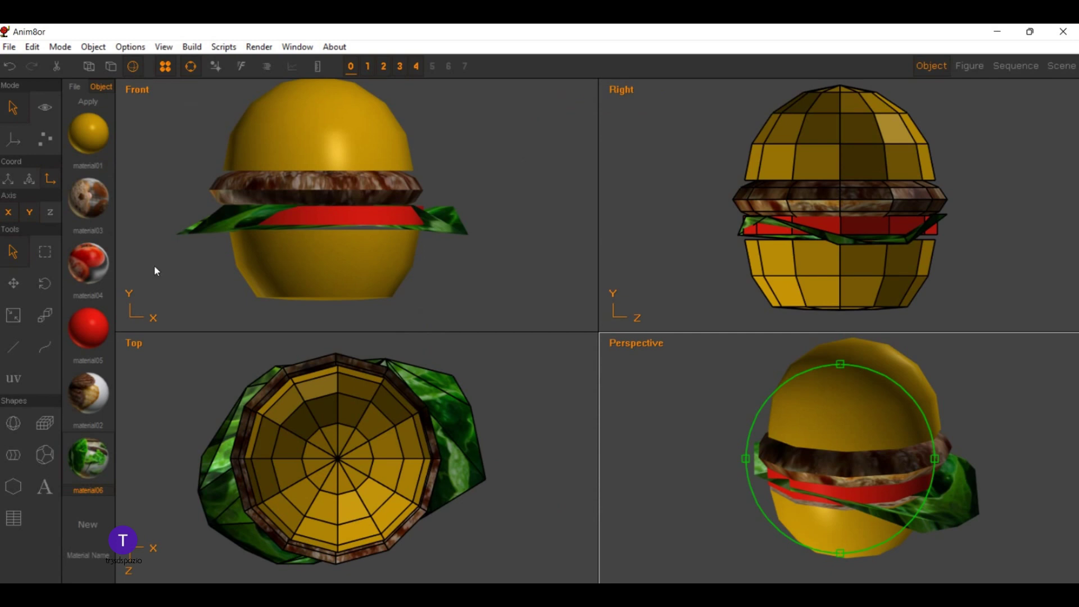
Step: Return the tilted front viewport to the Front view
left_click(41, 344)
mouse_move(358, 99)
left_mouse_down()
mouse_move(366, 103)
mouse_move(344, 86)
left_mouse_up()
left_click(129, 87)
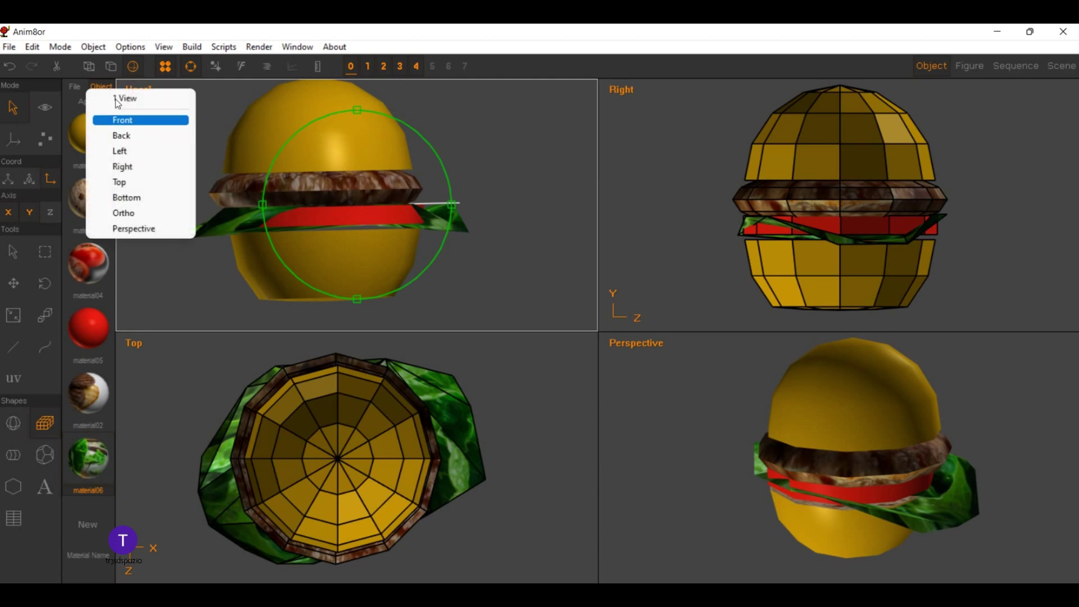
left_click(122, 120)
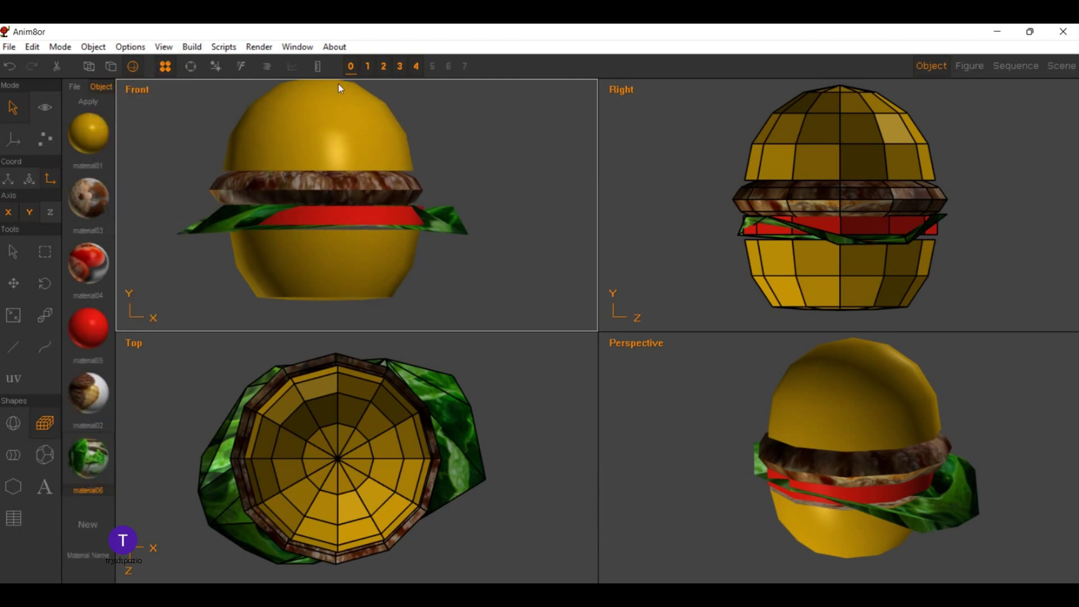
Step: Hide layers 0 through 4, leaving all four views empty
key("0")
key("1")
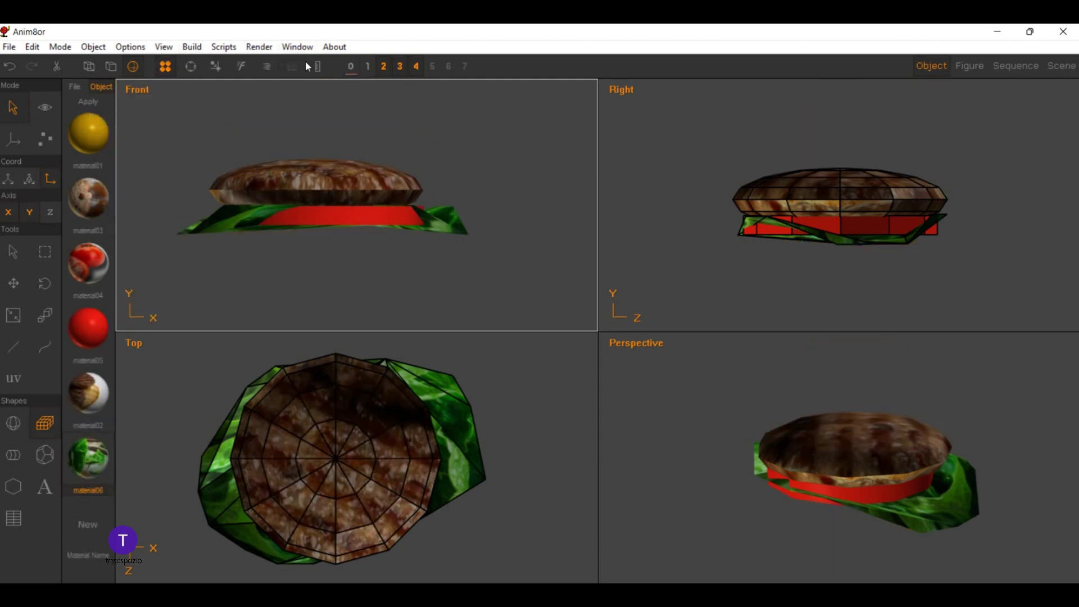
key("2")
key("3")
key("4")
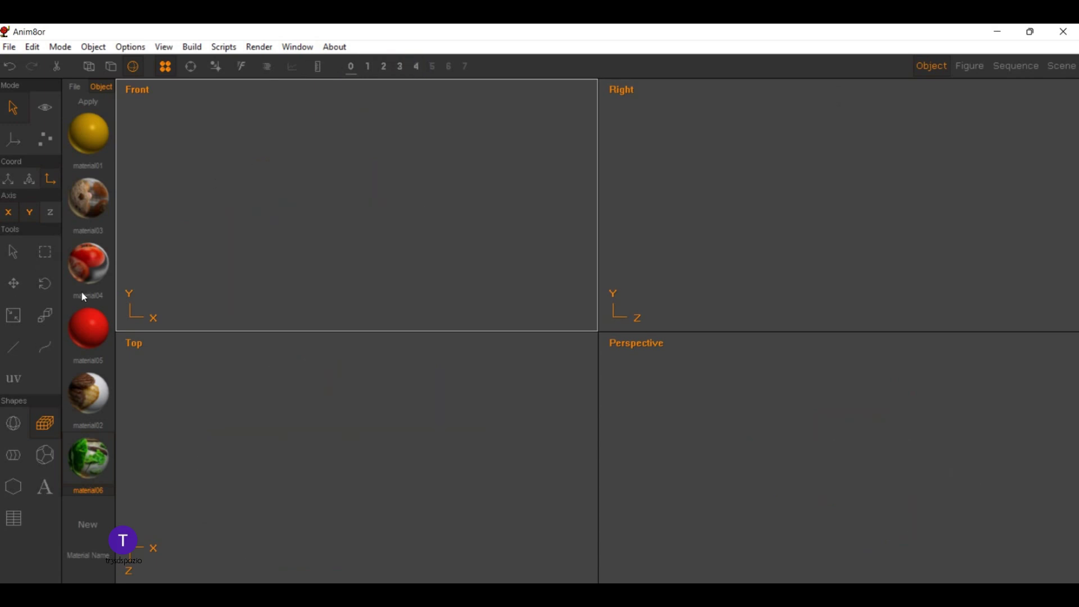
Step: Show layer 0 again and centre the box beneath the bun
key("a")
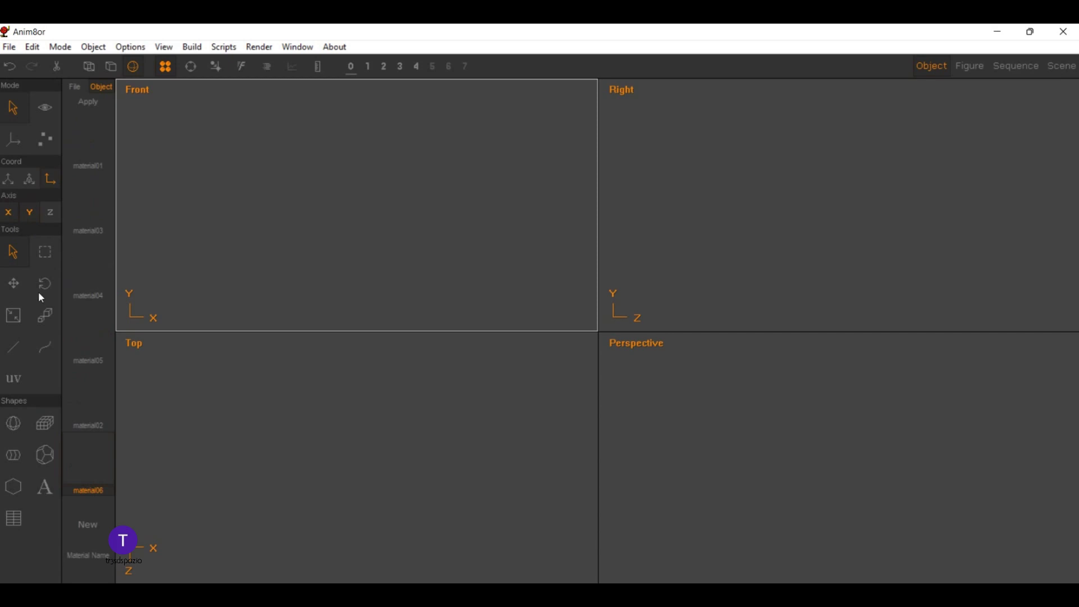
key("0")
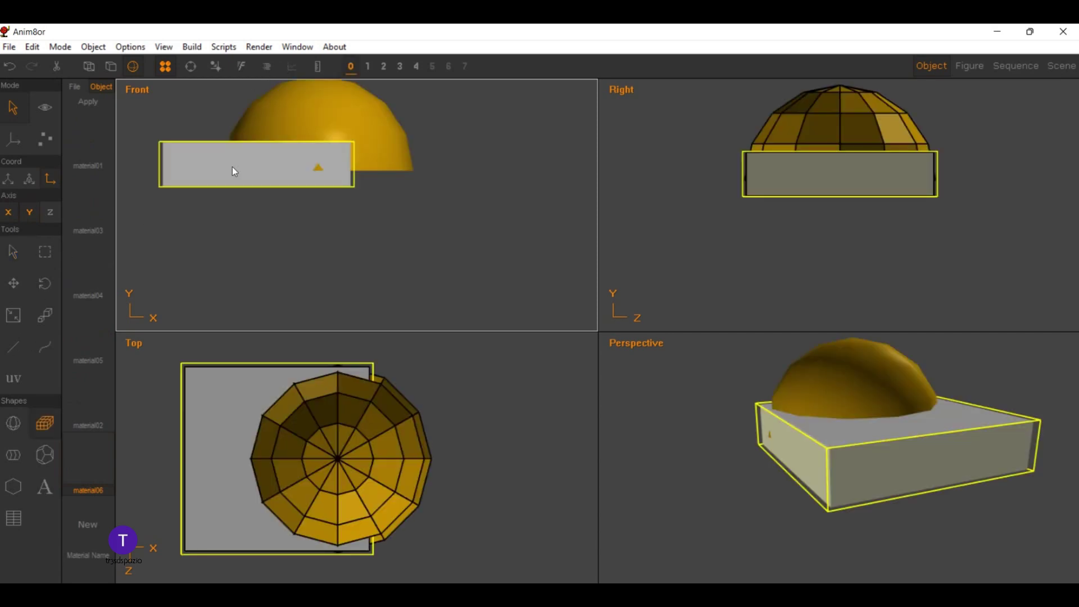
scroll(266, 162, "down", 1)
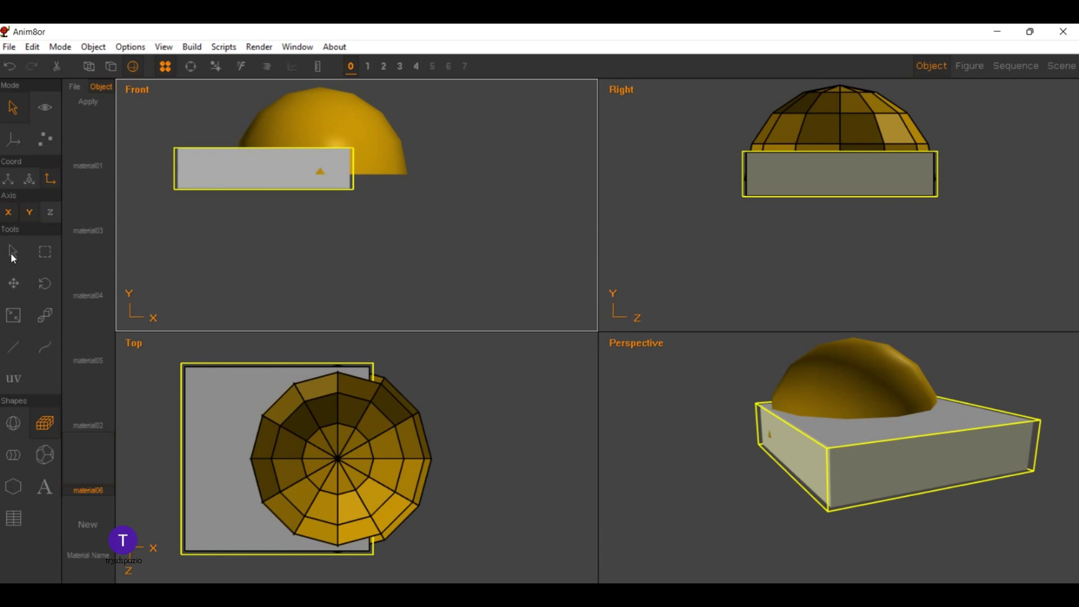
left_click(13, 283)
mouse_move(164, 159)
left_mouse_down()
mouse_move(196, 204)
mouse_move(241, 186)
mouse_move(224, 195)
left_mouse_up()
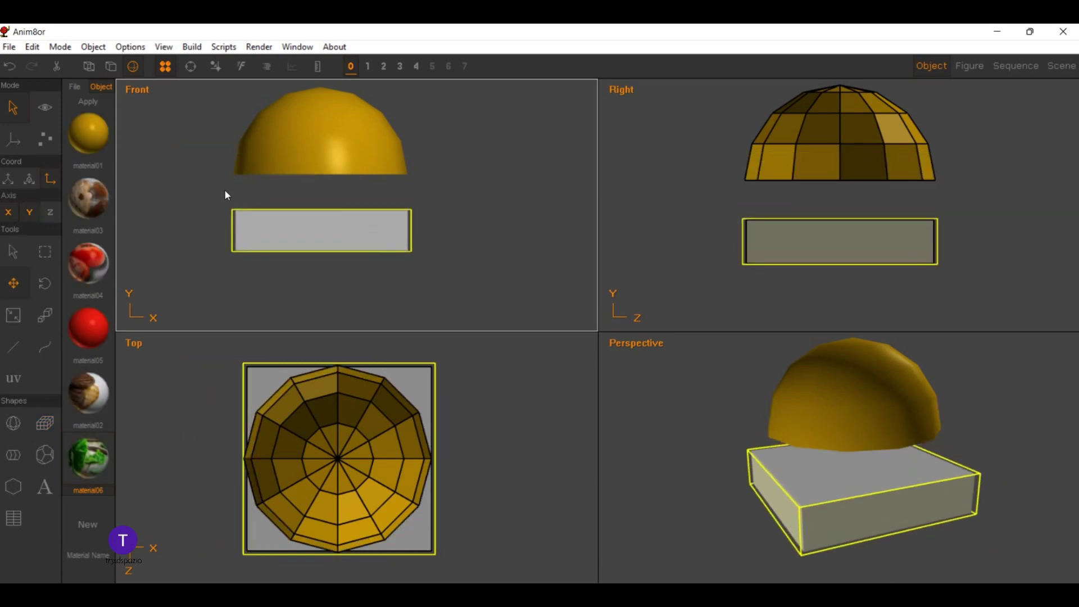
Step: Name the box QUESO and put it on layer 5
double_click(233, 194)
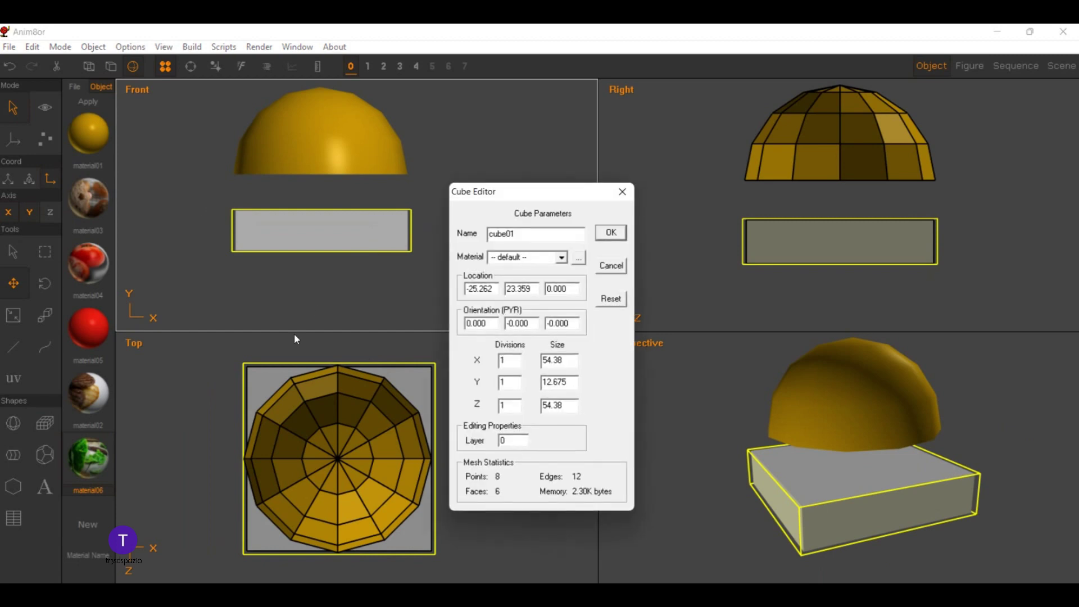
key("shift+Tab")
type("5")
key("Tab")
type("QUESO")
key("Return")
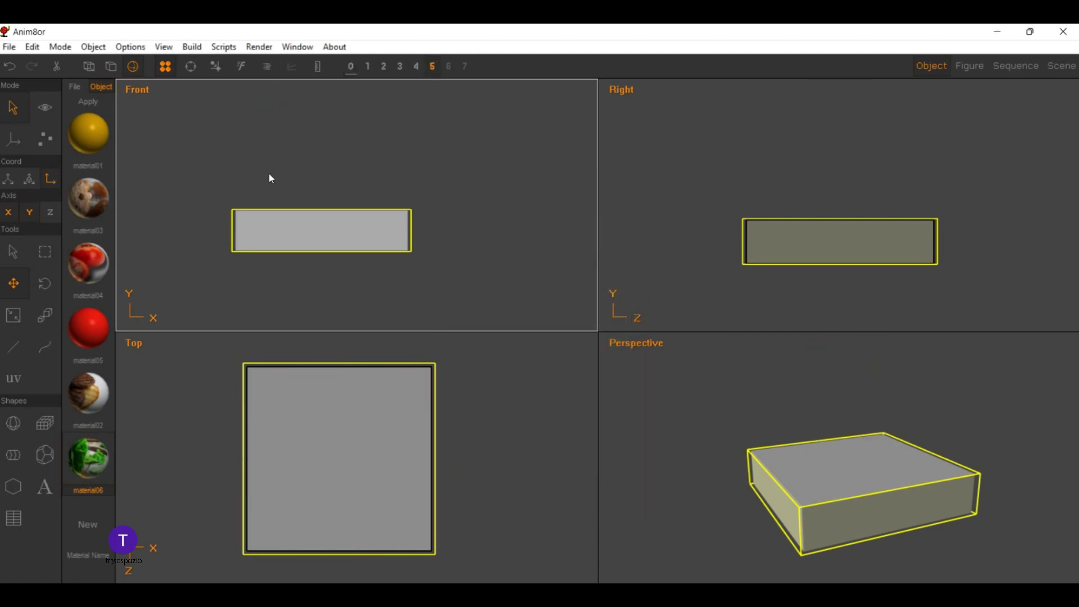
key("s")
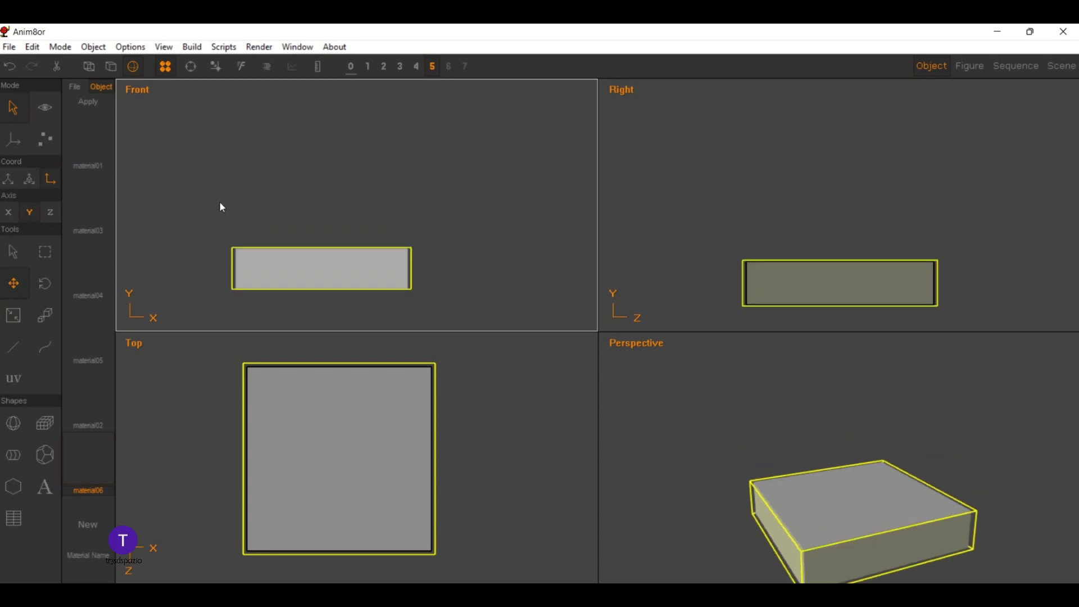
Step: Convert the QUESO box to a mesh and flatten it into a thin square slab
left_click_drag(220, 202, 247, 132)
left_click(192, 47)
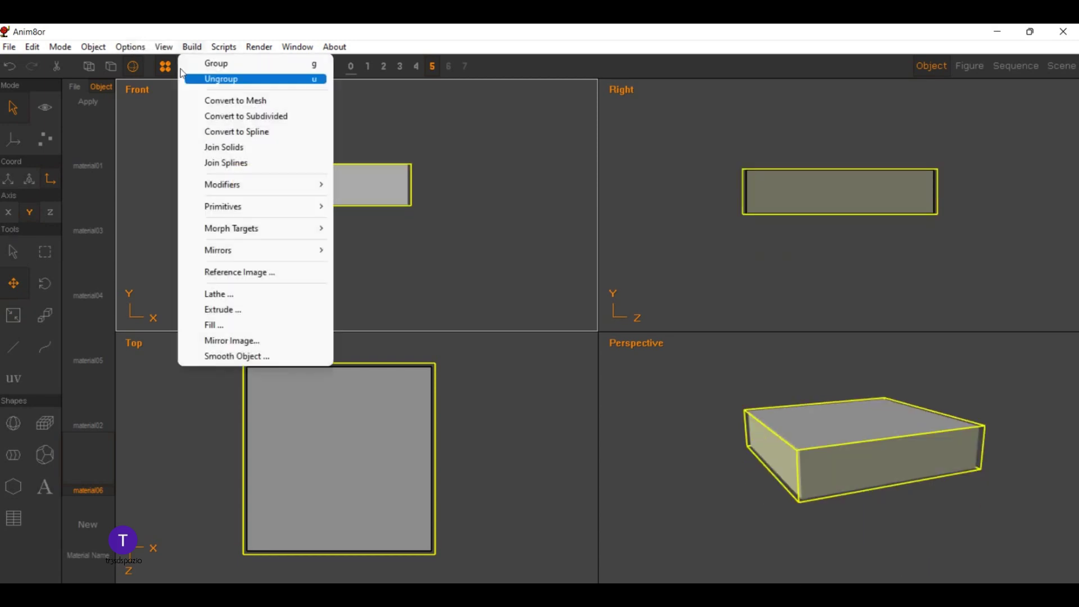
left_click(225, 98)
mouse_move(225, 143)
left_mouse_down()
mouse_move(249, 227)
mouse_move(225, 284)
left_mouse_up()
key("ctrl+z")
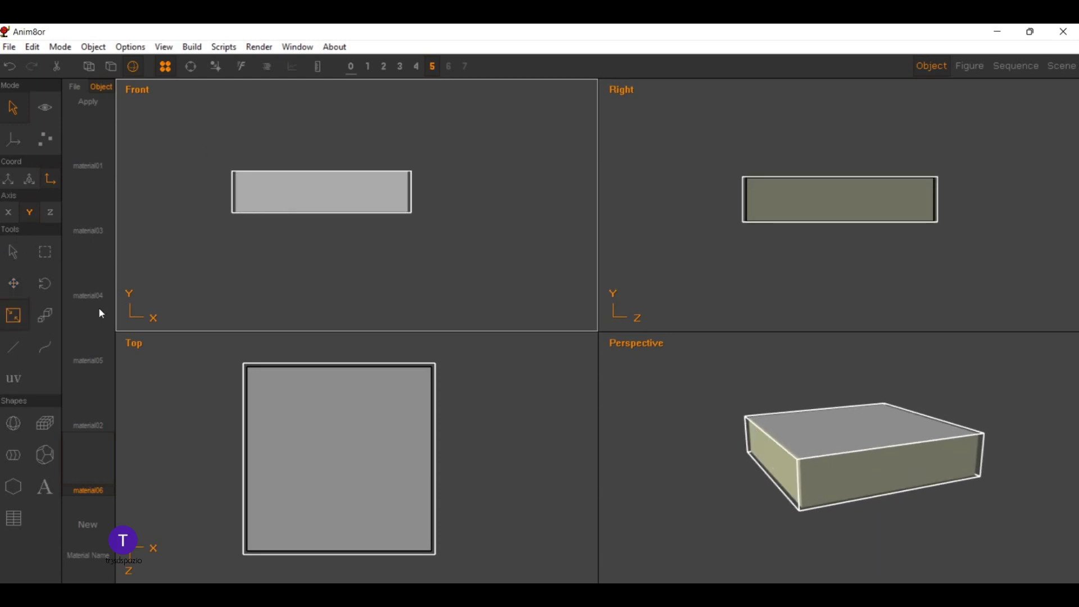
mouse_move(258, 168)
left_mouse_down()
mouse_move(229, 313)
mouse_move(344, 157)
mouse_move(385, 267)
mouse_move(379, 121)
mouse_move(375, 155)
left_mouse_up()
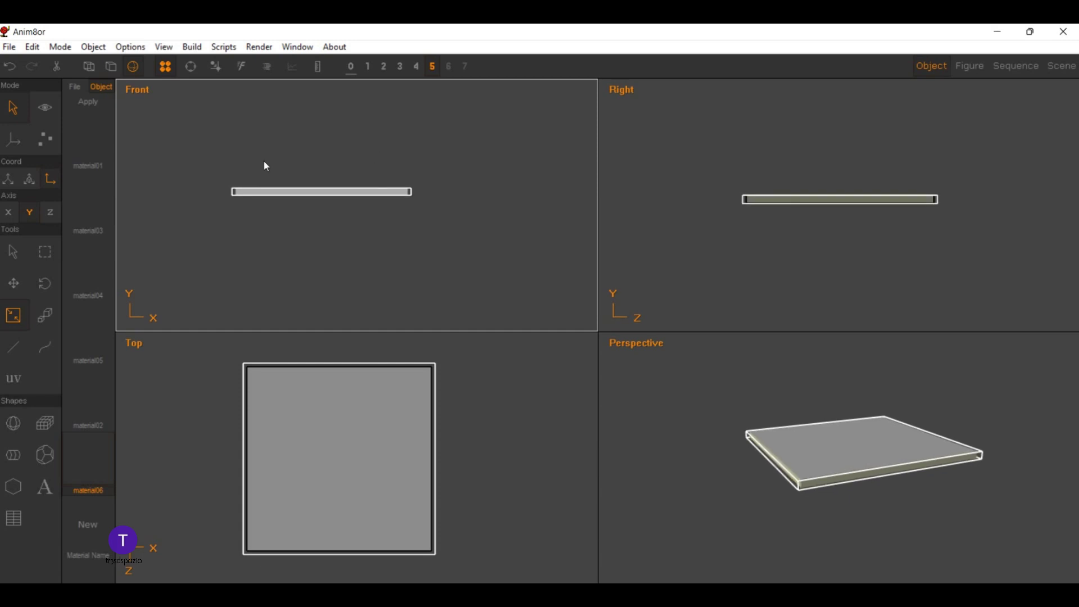
Step: Knife two cuts across the slab in the Top view, dividing it into thirds
left_click(45, 139)
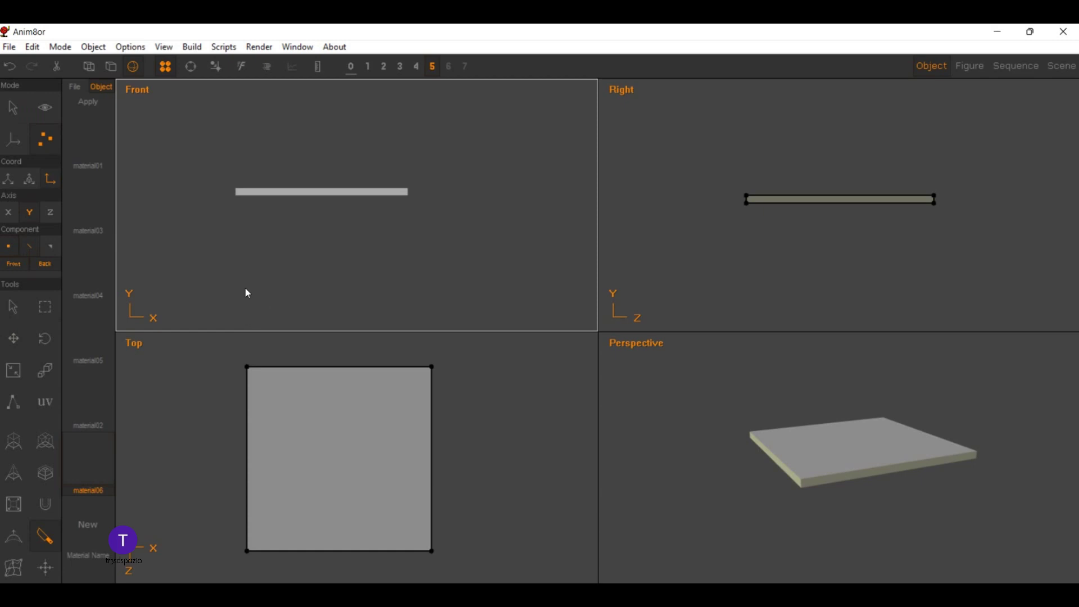
left_click_drag(242, 371, 237, 453)
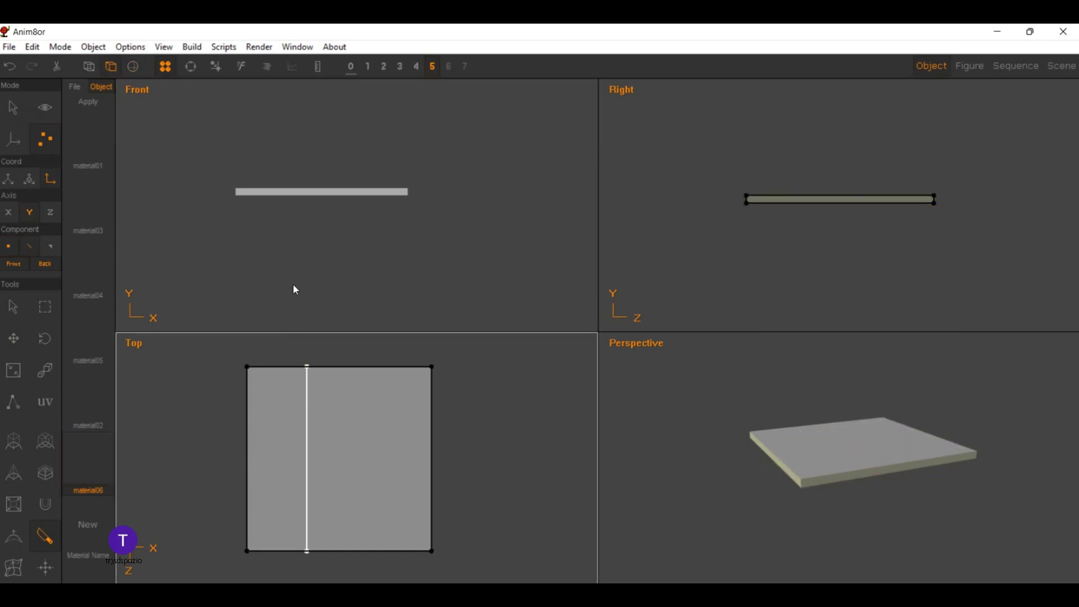
mouse_move(366, 368)
left_mouse_down()
mouse_move(320, 462)
mouse_move(306, 448)
mouse_move(351, 378)
mouse_move(282, 457)
left_mouse_up()
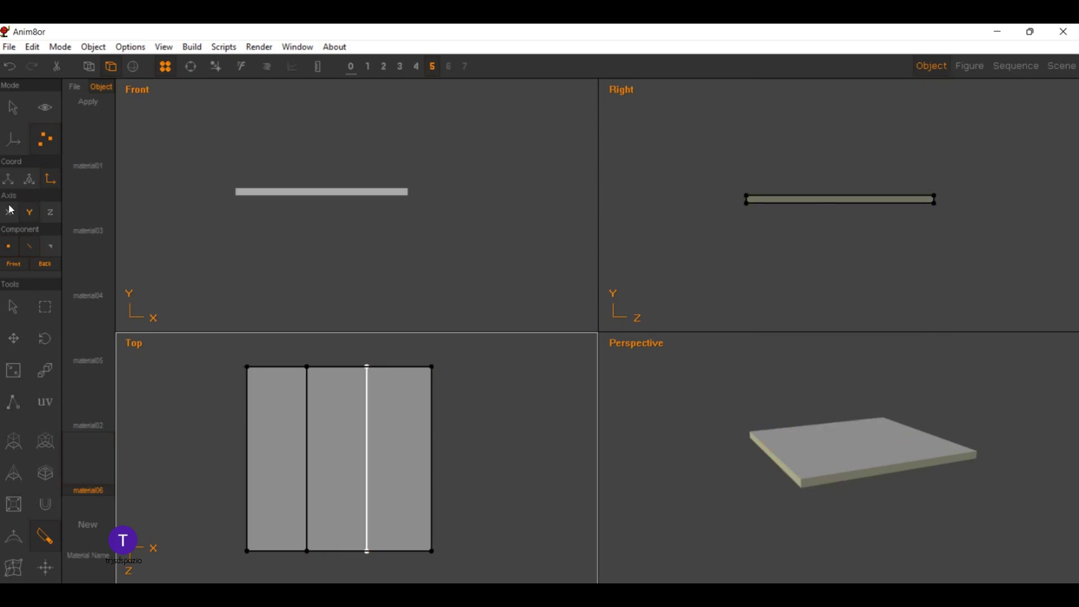
Step: Pull the slab's bottom-left corner and top-middle points down so it sags unevenly
left_click(45, 307)
left_click_drag(268, 561, 216, 525)
left_click(14, 338)
mouse_move(121, 194)
left_mouse_down()
mouse_move(151, 187)
mouse_move(136, 201)
left_mouse_up()
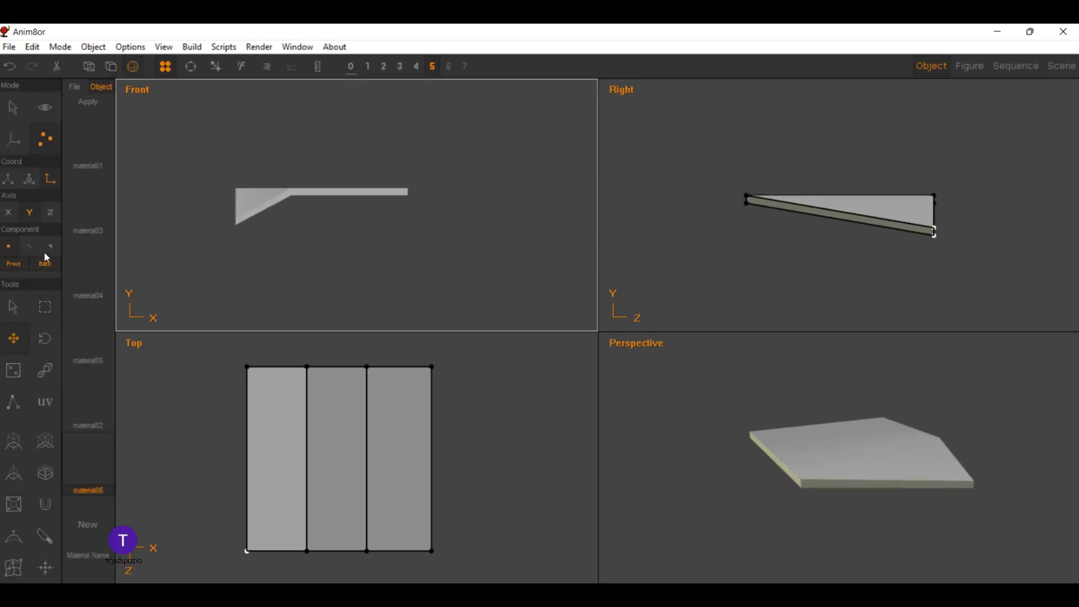
key("d")
left_click_drag(358, 358, 397, 368)
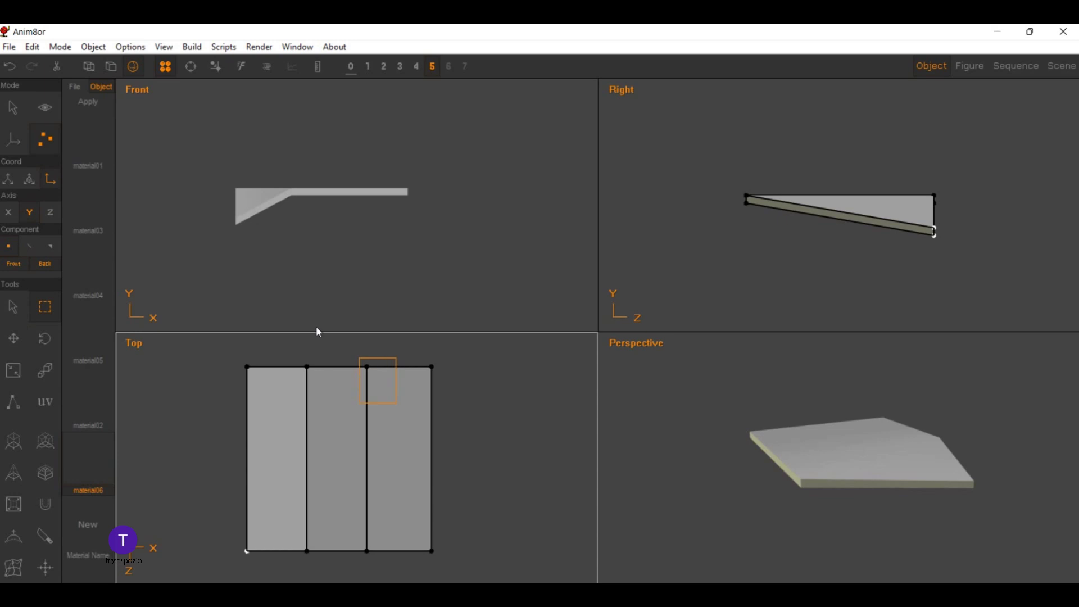
key("m")
left_click_drag(293, 211, 313, 230)
left_click(13, 107)
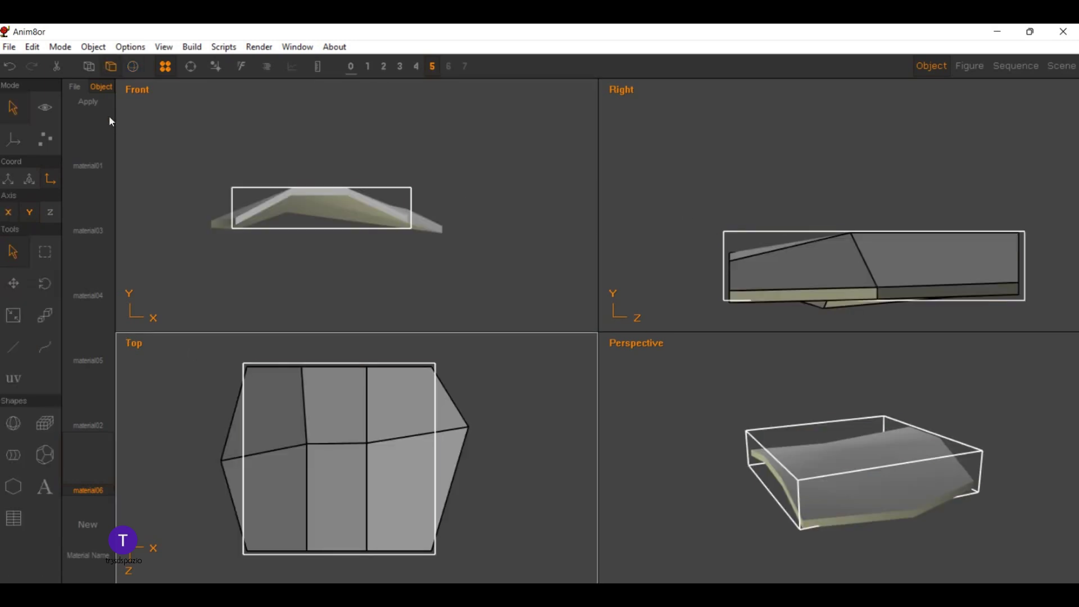
Step: Convert the bent slab into a smooth subdivided surface
left_click(191, 47)
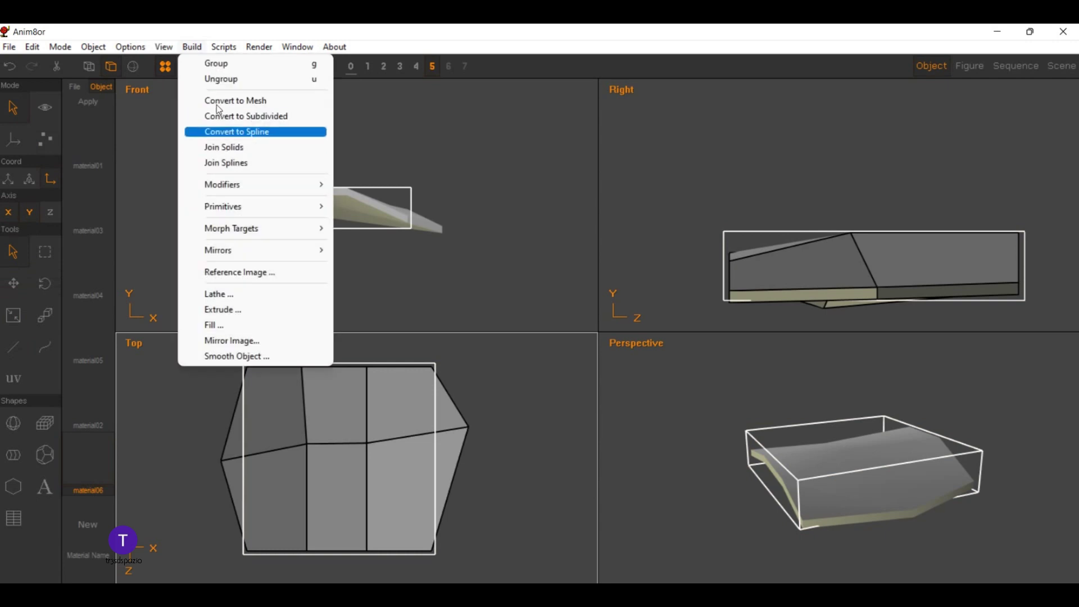
left_click(246, 115)
left_click(278, 181)
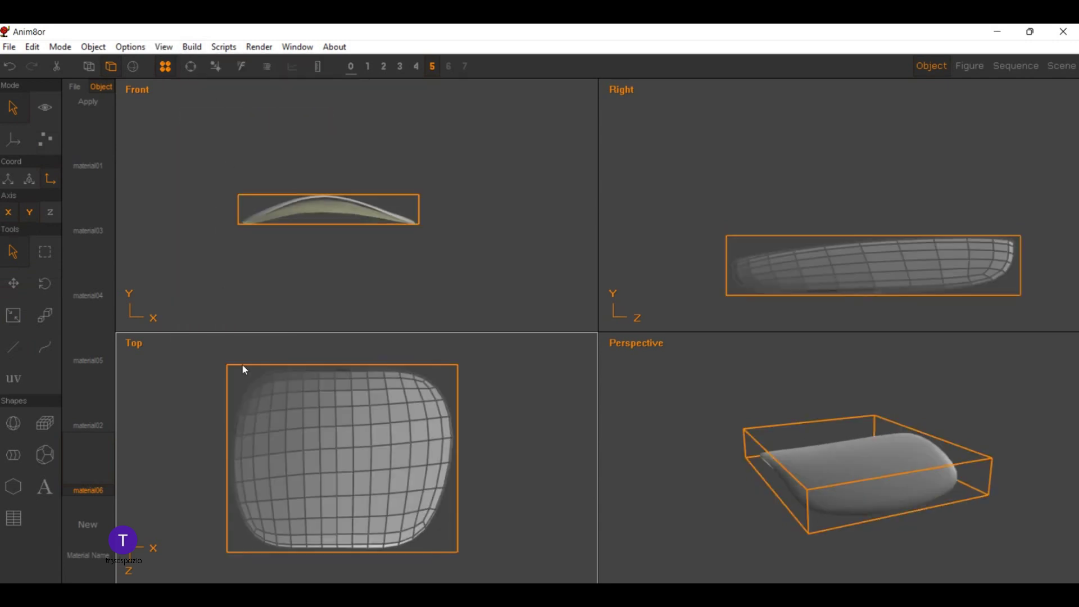
left_click(240, 386)
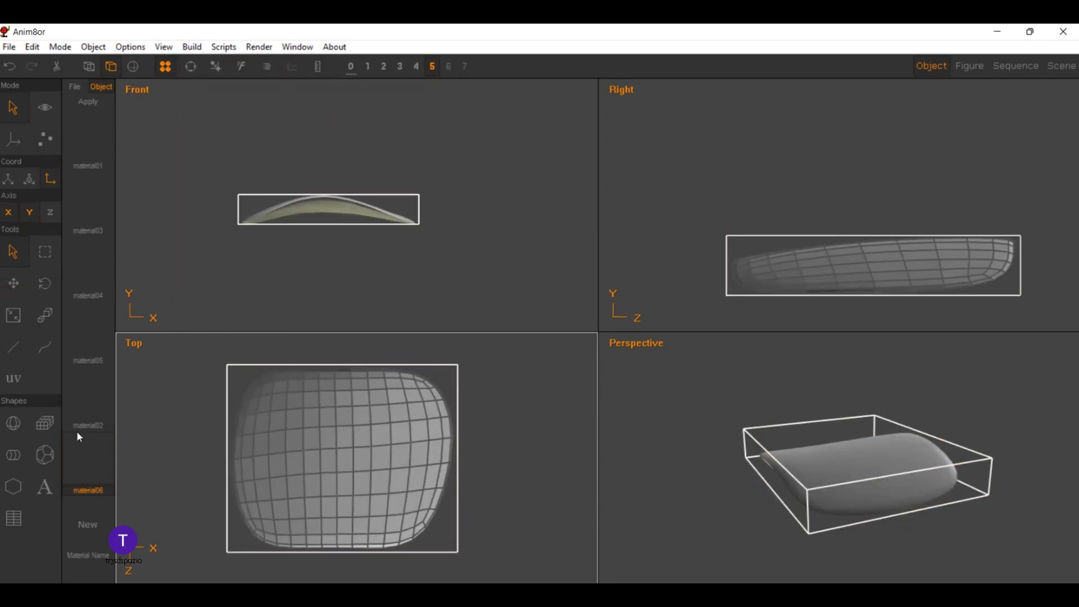
Step: Create a new yellow material named material07
left_click(87, 524)
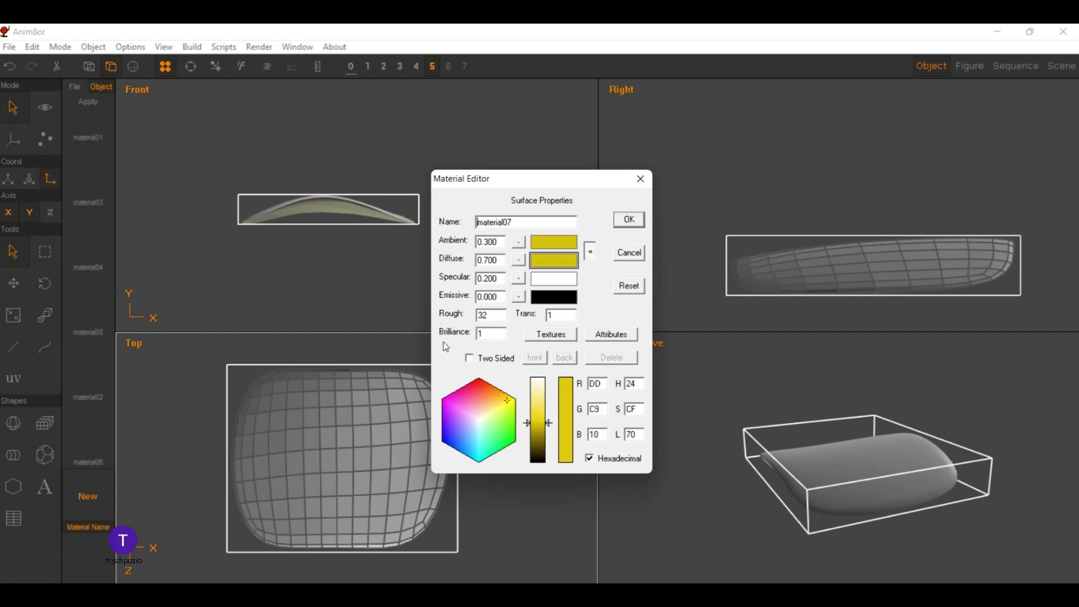
left_click(628, 219)
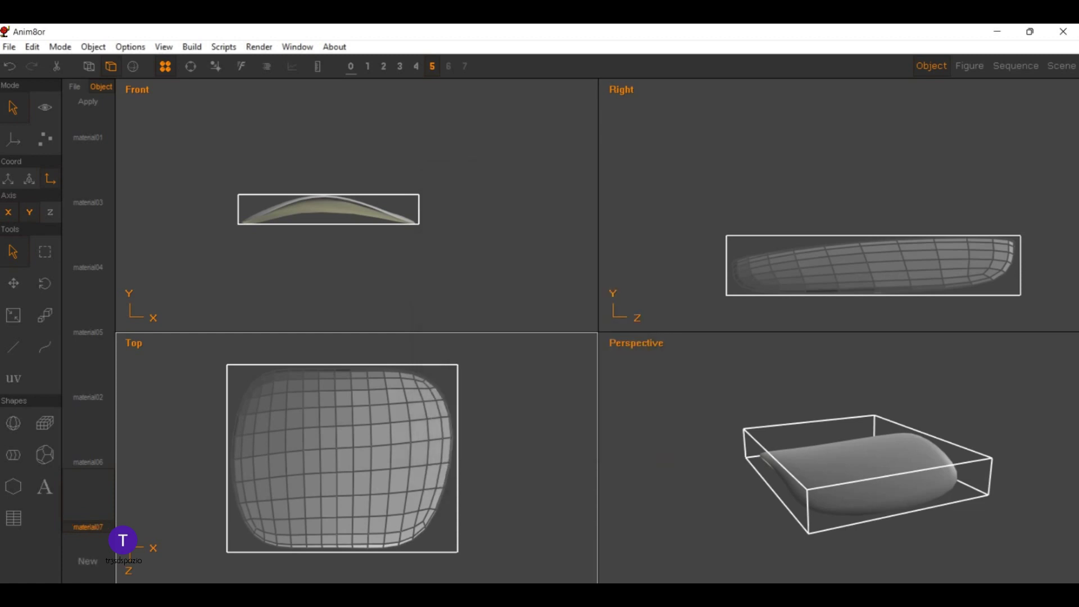
left_click(85, 101)
Step: Apply yellow material07 to the sheet and select subdivision01 from the item list
left_click(251, 224)
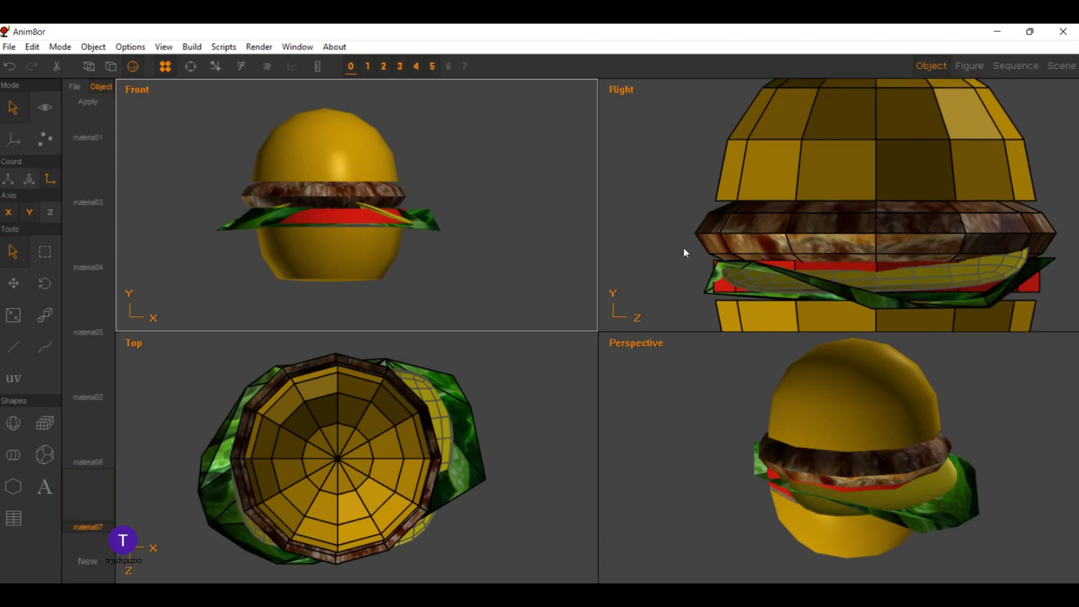
scroll(371, 311, "up", 2)
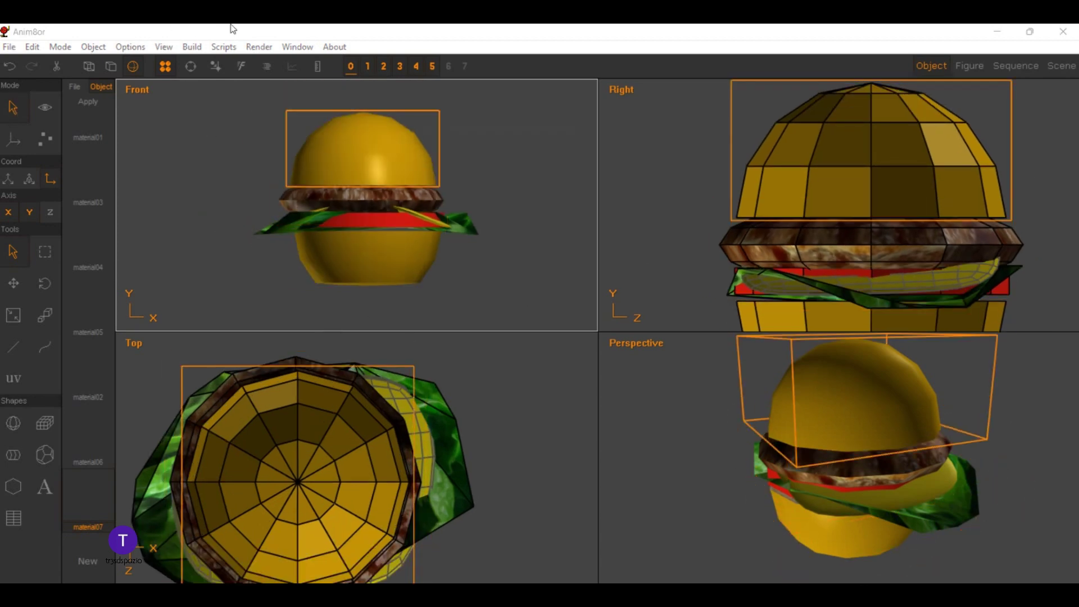
left_click(267, 66)
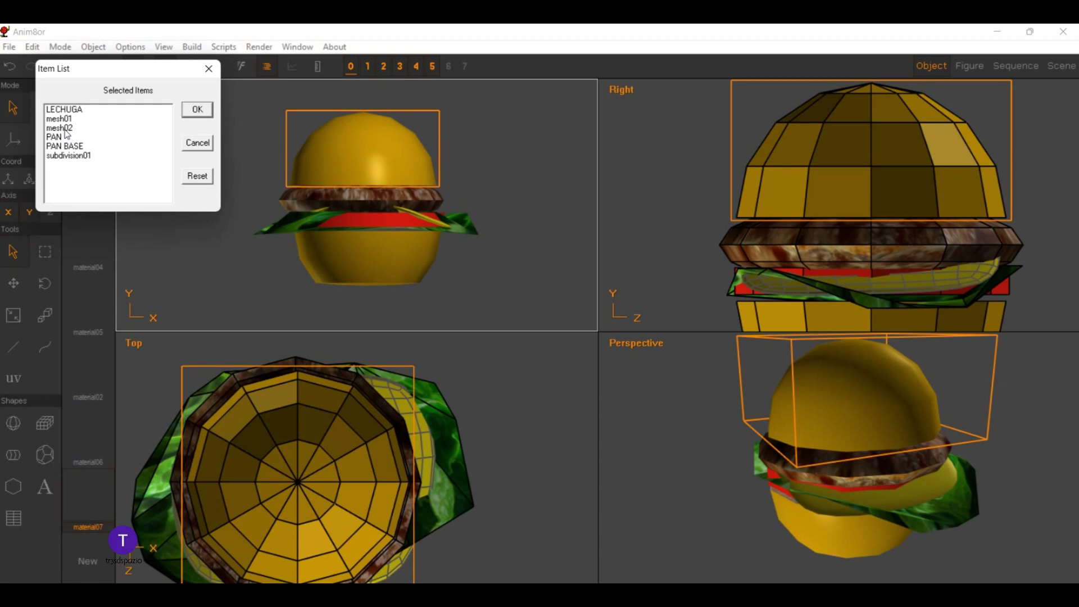
key("End")
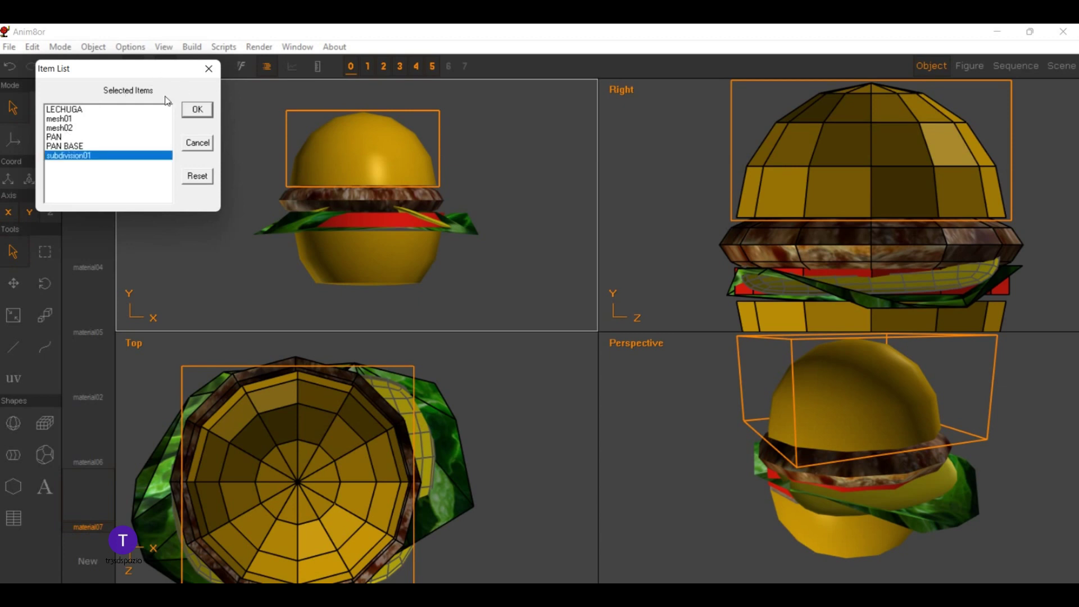
key("Return")
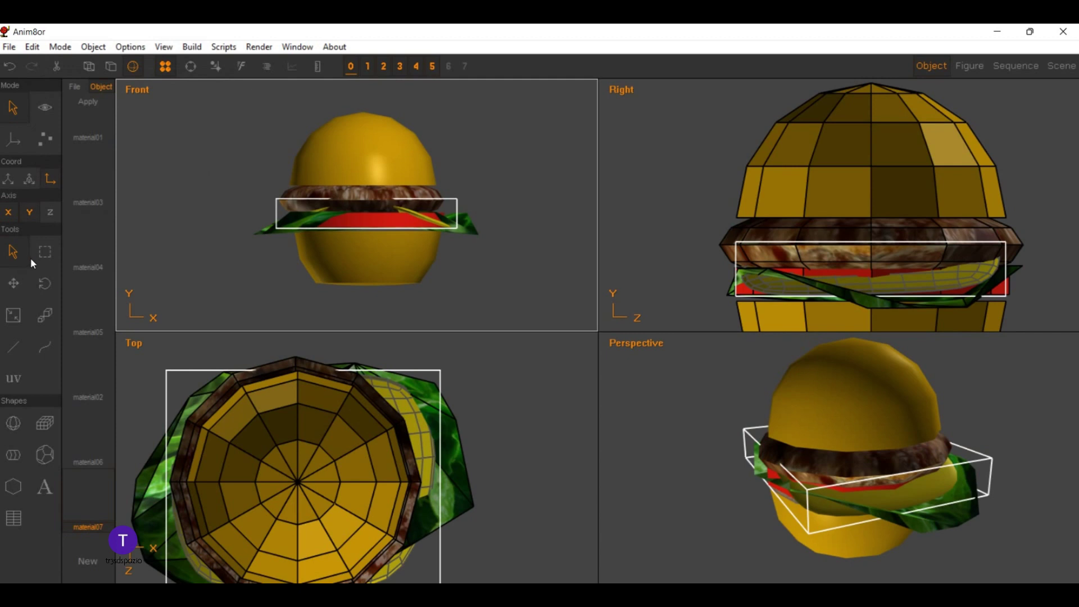
Step: Enlarge the subdivision01 cheese sheet with the Scale tool
left_click(45, 314)
mouse_move(194, 339)
left_mouse_down()
mouse_move(200, 325)
mouse_move(187, 328)
mouse_move(203, 337)
mouse_move(196, 330)
left_mouse_up()
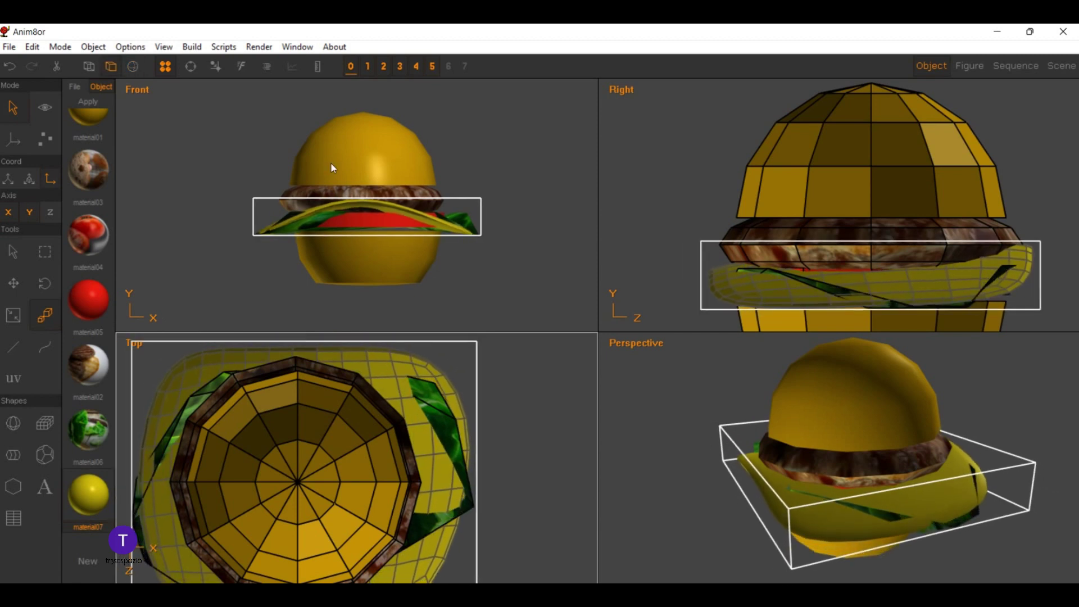
key("ctrl+z")
key("ctrl+y")
key("ctrl+y")
key("ctrl+z")
key("ctrl+y")
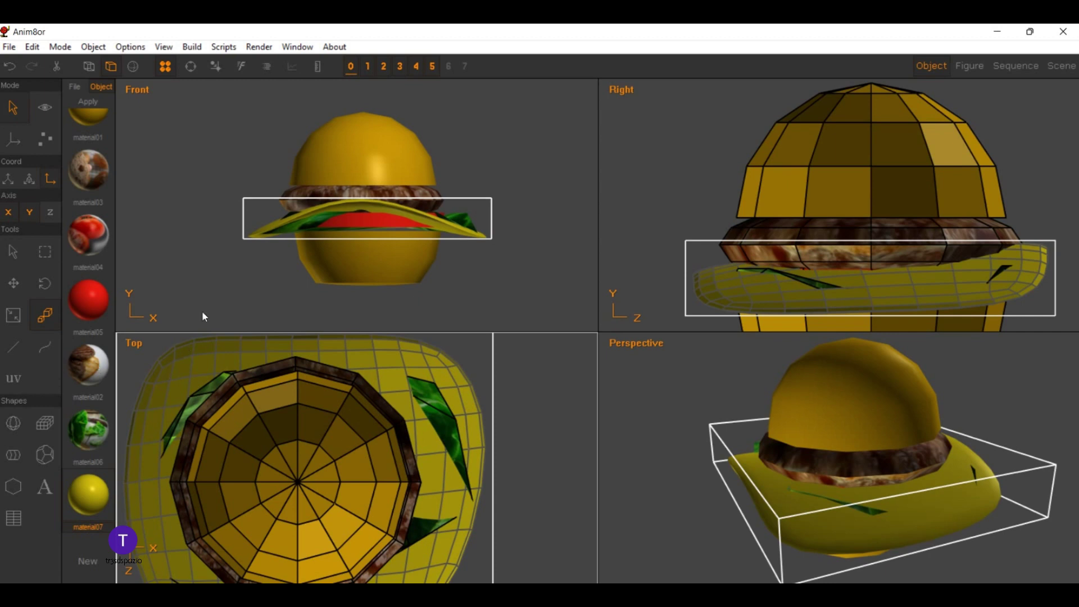
key("ctrl+y")
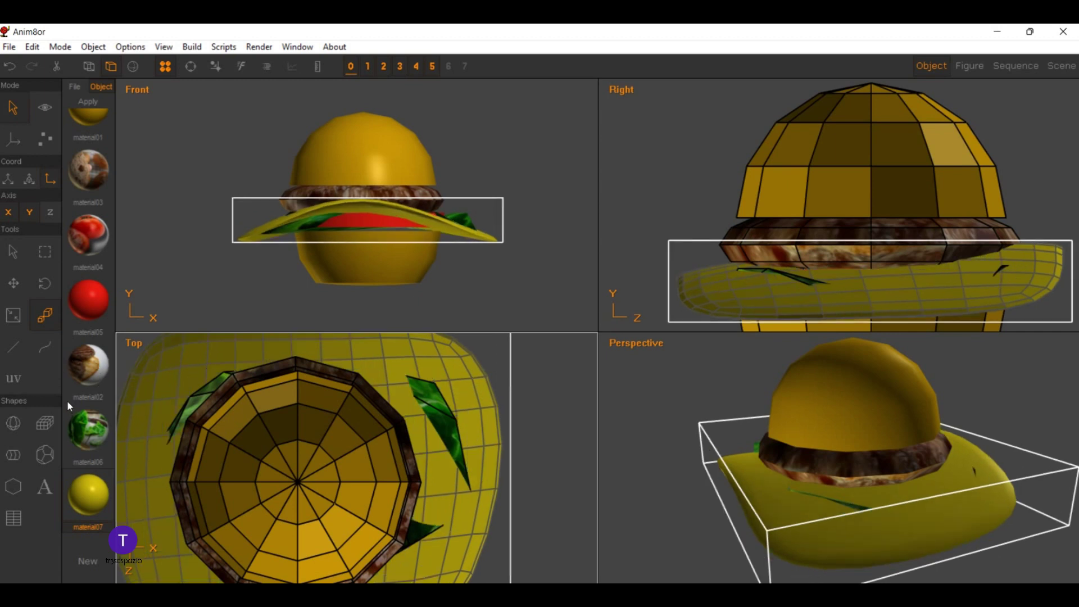
Step: Darken material07 to mustard yellow B6A50D and narrow the cheese slice with non-uniform scale
double_click(88, 494)
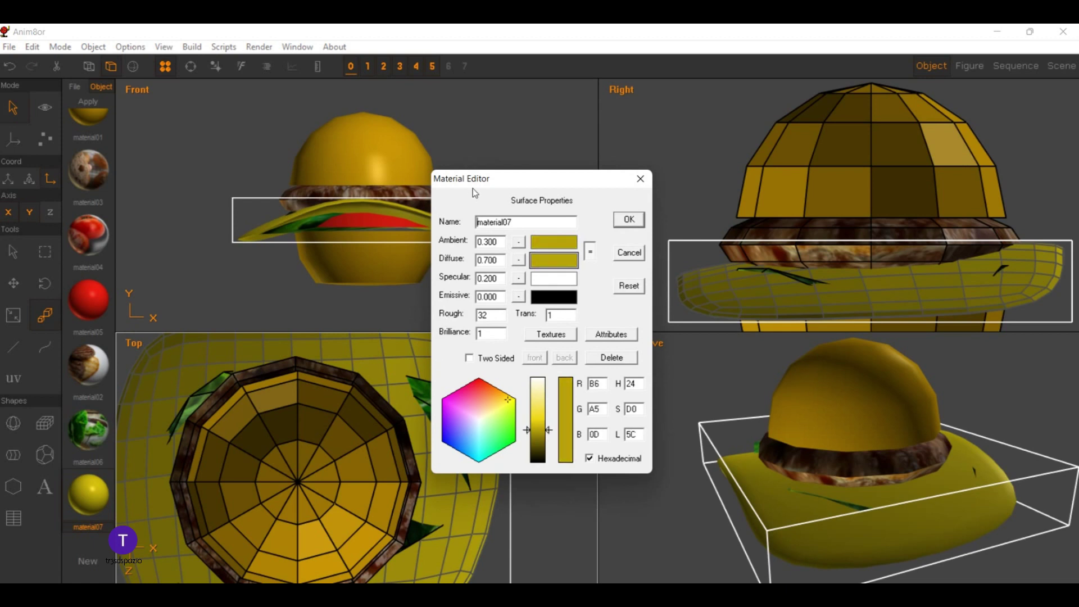
key("Return")
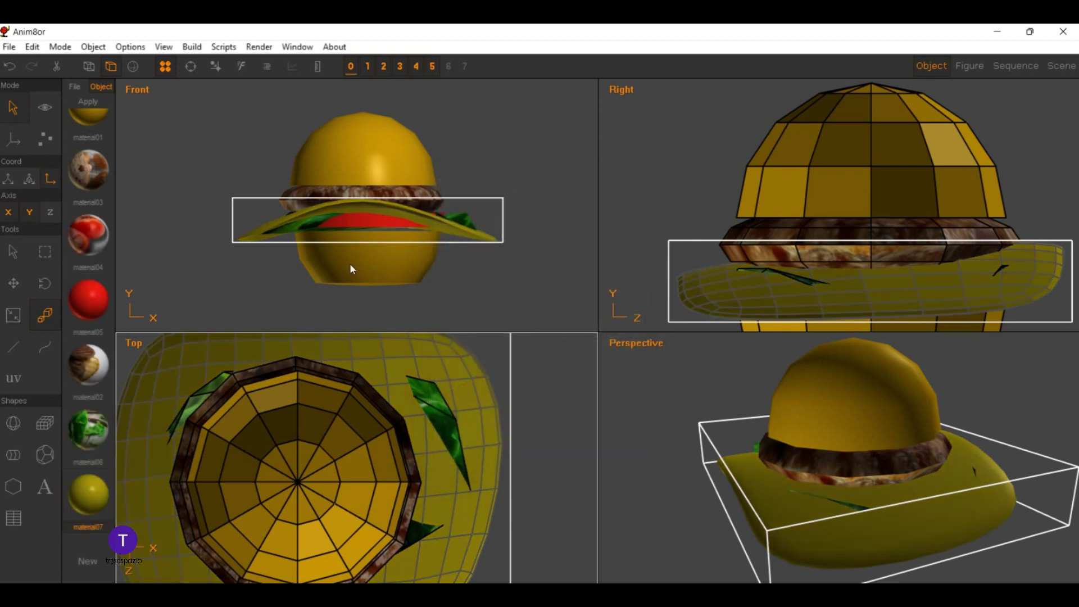
left_click(155, 110)
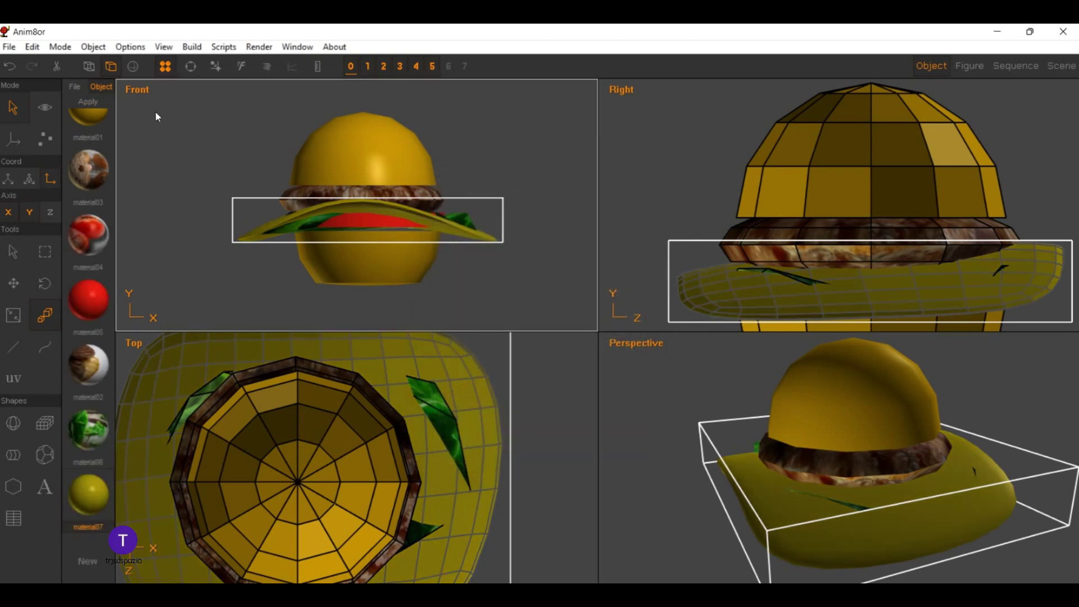
left_click_drag(467, 356, 521, 354)
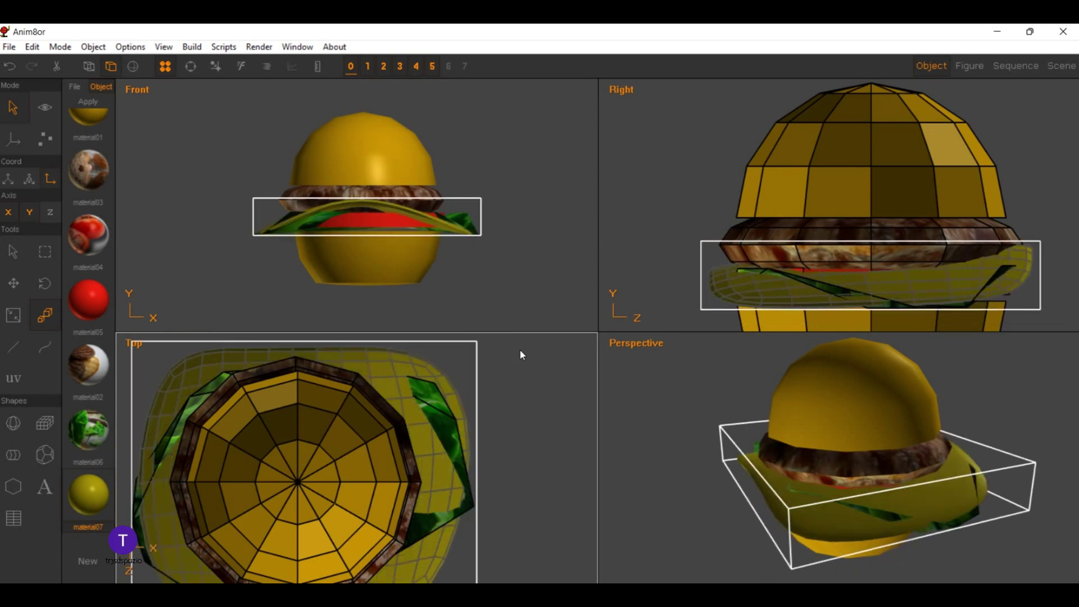
mouse_move(473, 130)
left_mouse_down()
mouse_move(432, 177)
mouse_move(564, 269)
left_mouse_up()
left_click(157, 138)
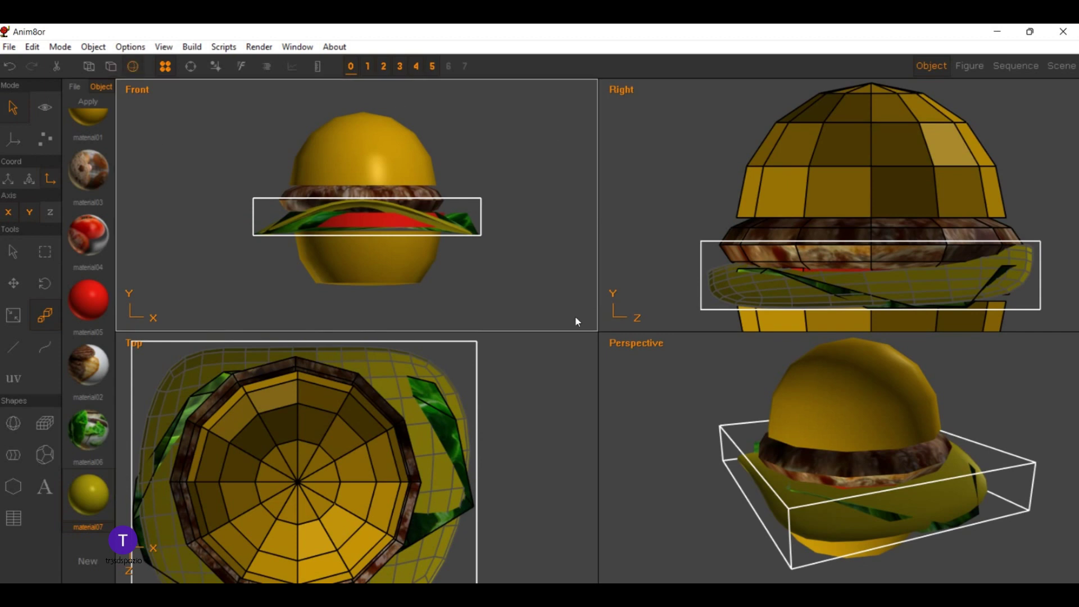
Step: Clear the selection and orbit the Perspective view to face the burger from the front
left_click(13, 251)
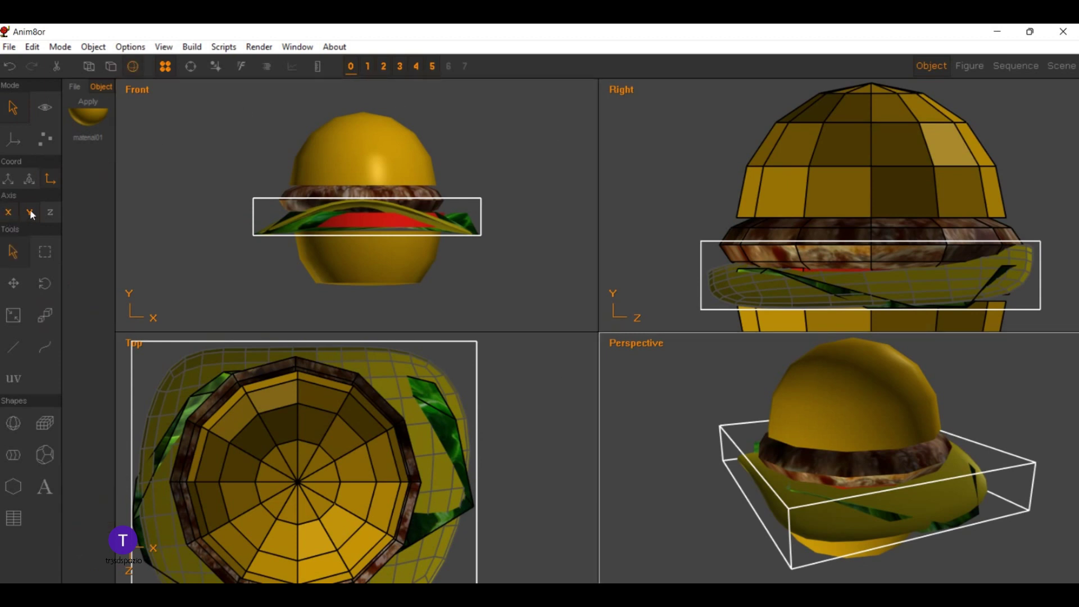
left_click(139, 212)
scroll(784, 447, "down", 1)
scroll(508, 359, "down", 2)
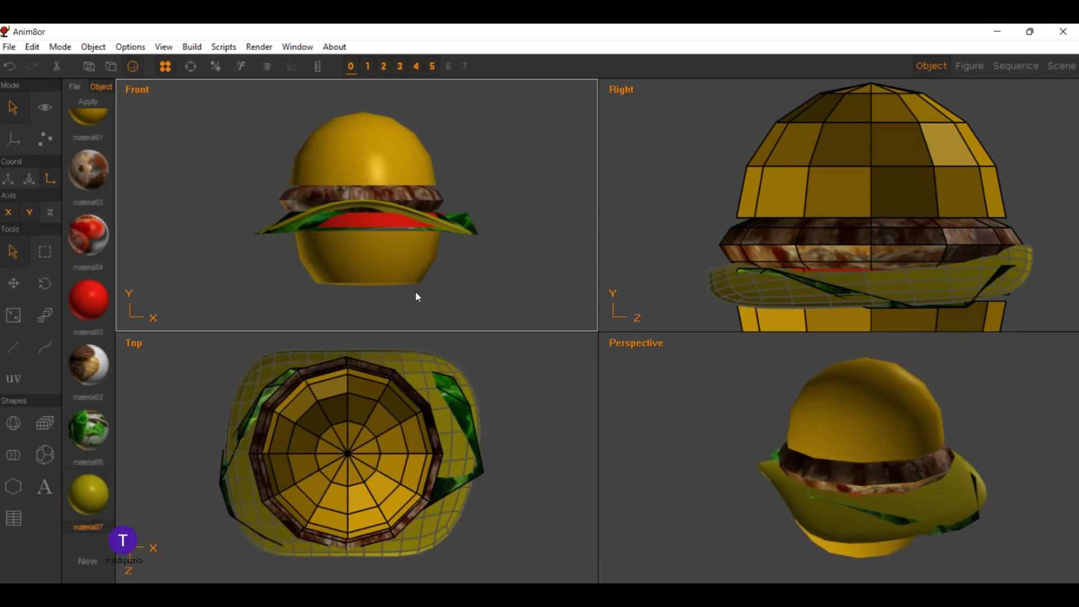
left_click(191, 66)
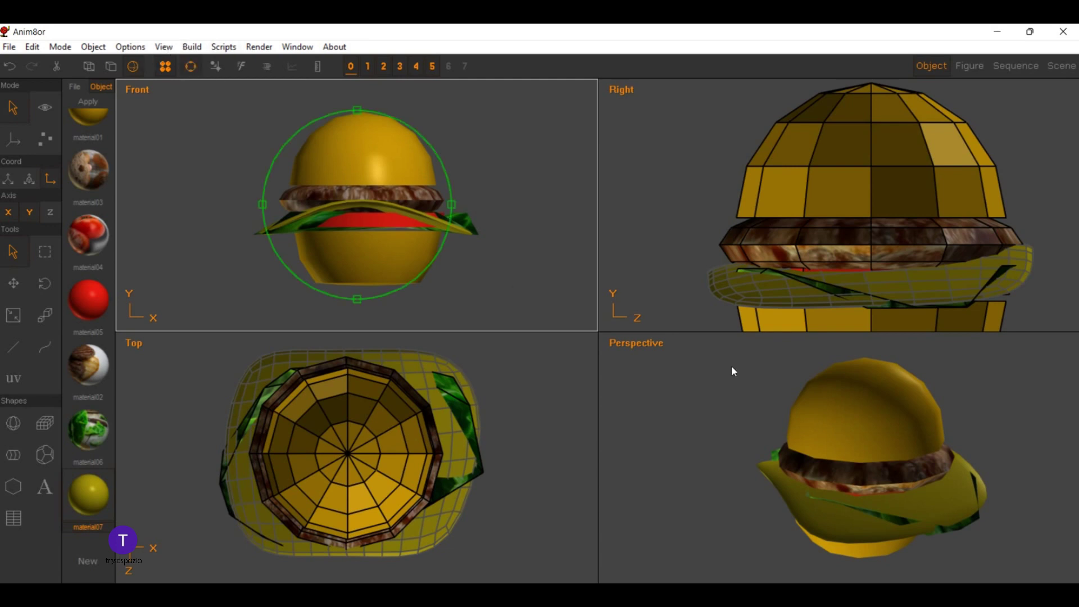
left_click(693, 376)
mouse_move(601, 366)
left_mouse_down()
mouse_move(734, 354)
mouse_move(686, 352)
mouse_move(625, 371)
mouse_move(612, 328)
mouse_move(558, 368)
mouse_move(444, 368)
mouse_move(434, 354)
mouse_move(442, 342)
mouse_move(462, 361)
mouse_move(564, 379)
left_mouse_up()
Step: Zoom the Front view closer on the burger and review material01's settings unchanged
scroll(100, 97, "up", 3)
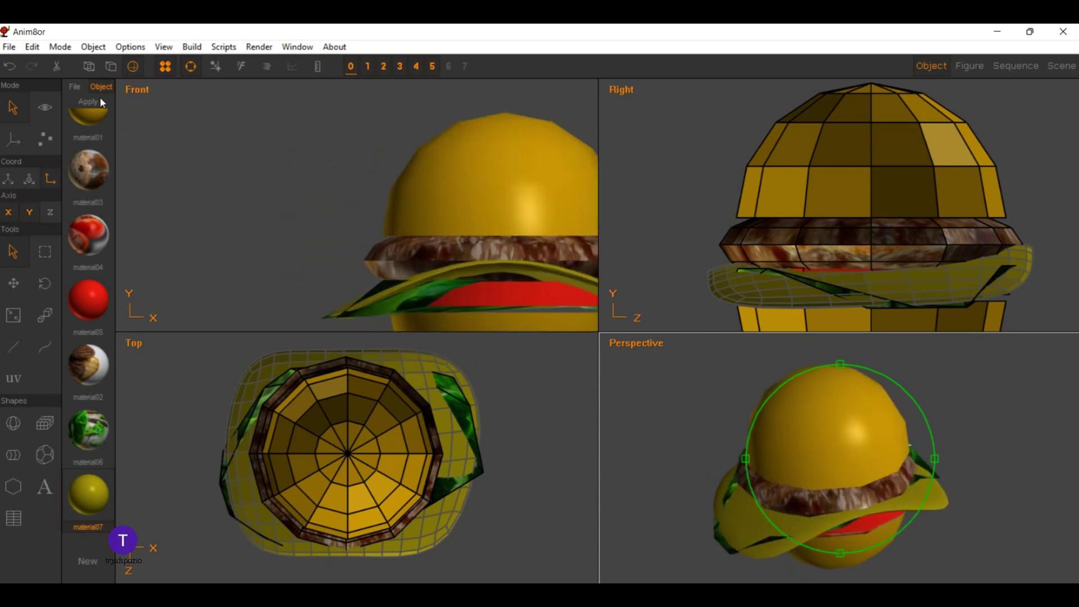
double_click(82, 100)
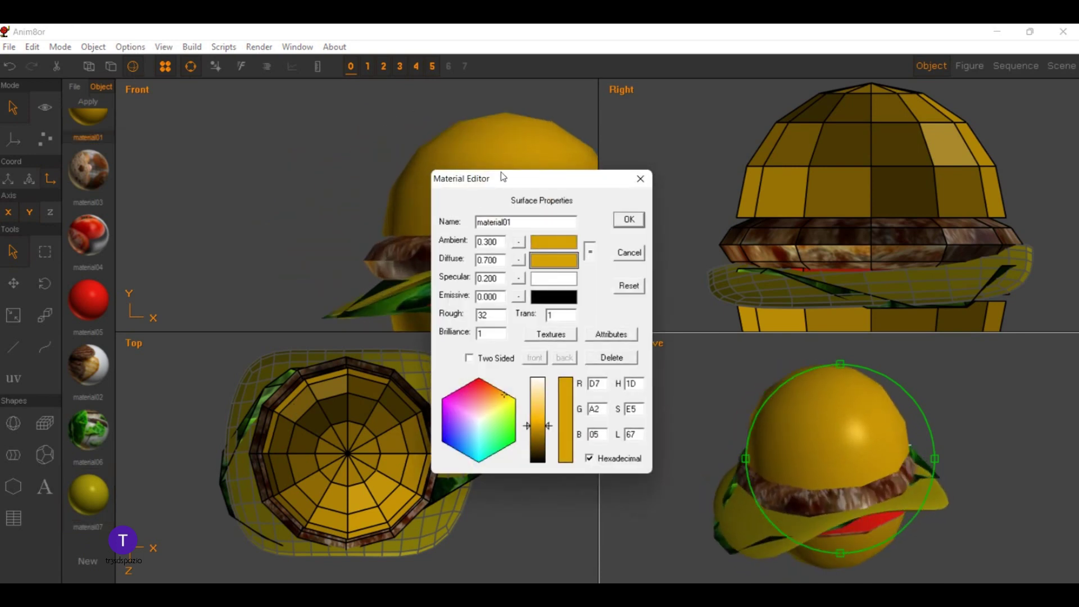
key("Return")
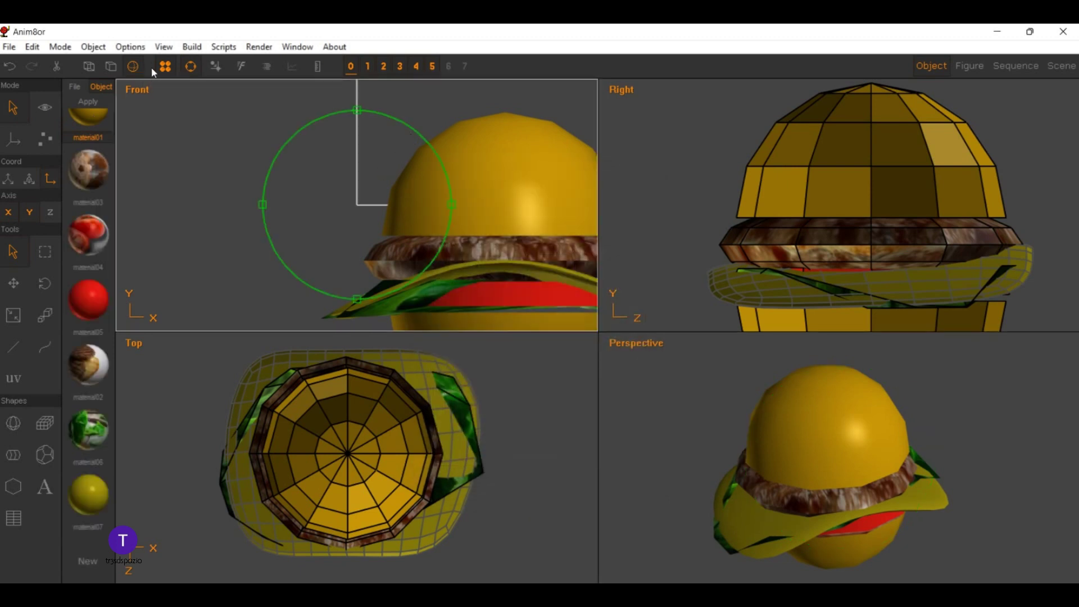
Step: Select both buns and darken material01 to golden yellow (R C3, G 8E, B 04)
left_click(457, 204)
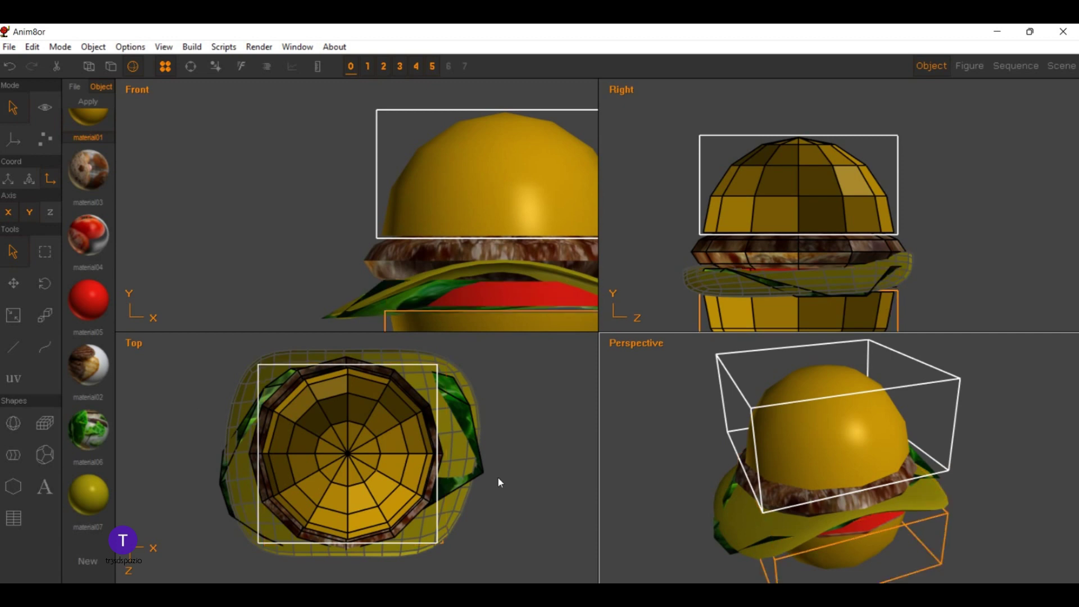
left_click(442, 541, "shift")
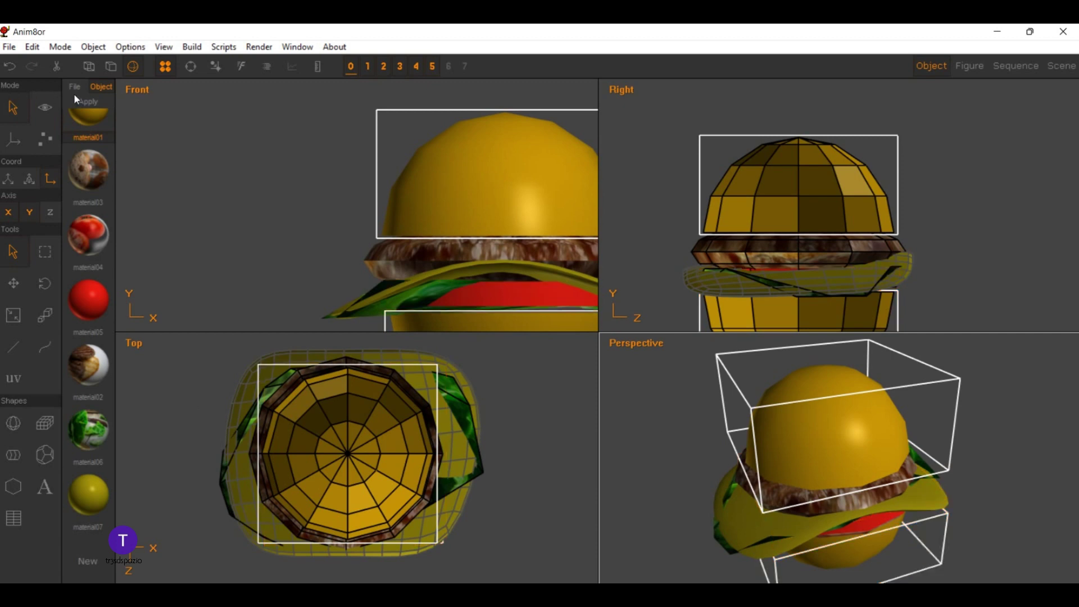
scroll(74, 97, "up", 1)
double_click(76, 110)
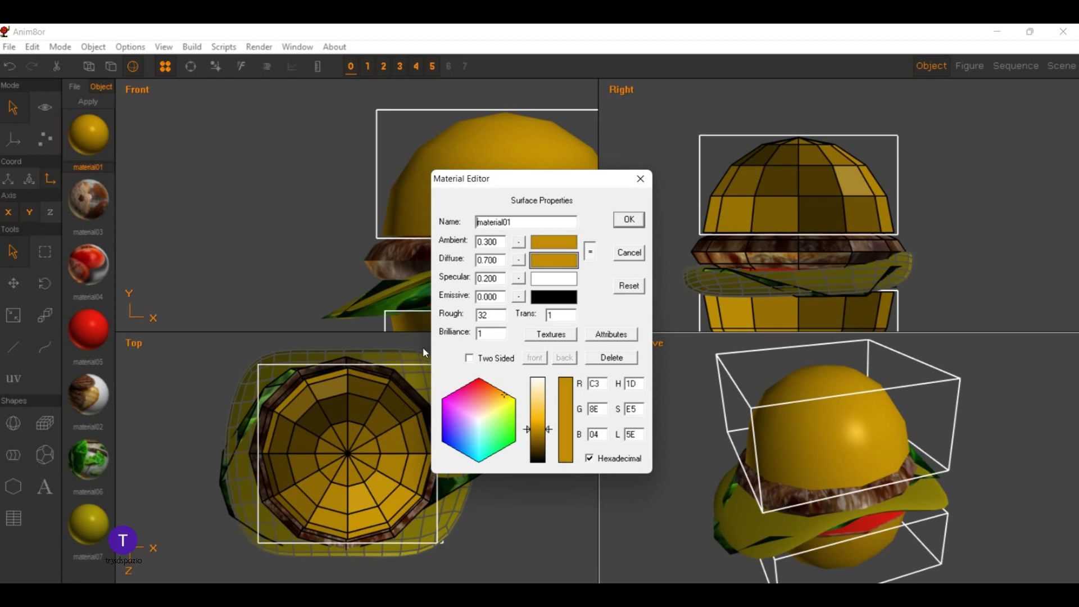
left_click(629, 220)
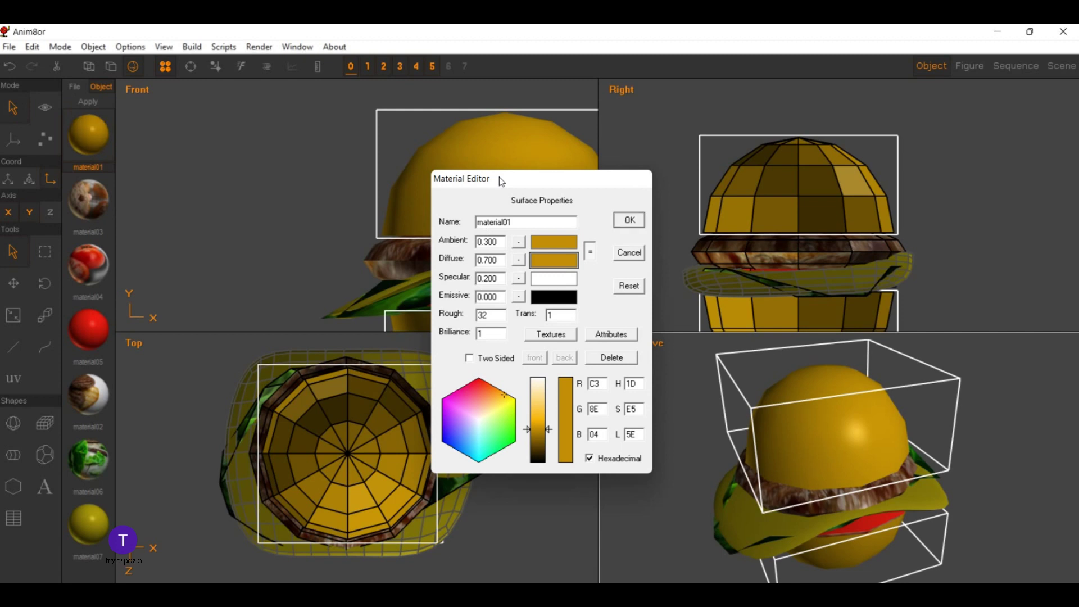
Step: Clear the selection and pick the LECHUGA lettuce object by name
left_click(130, 104)
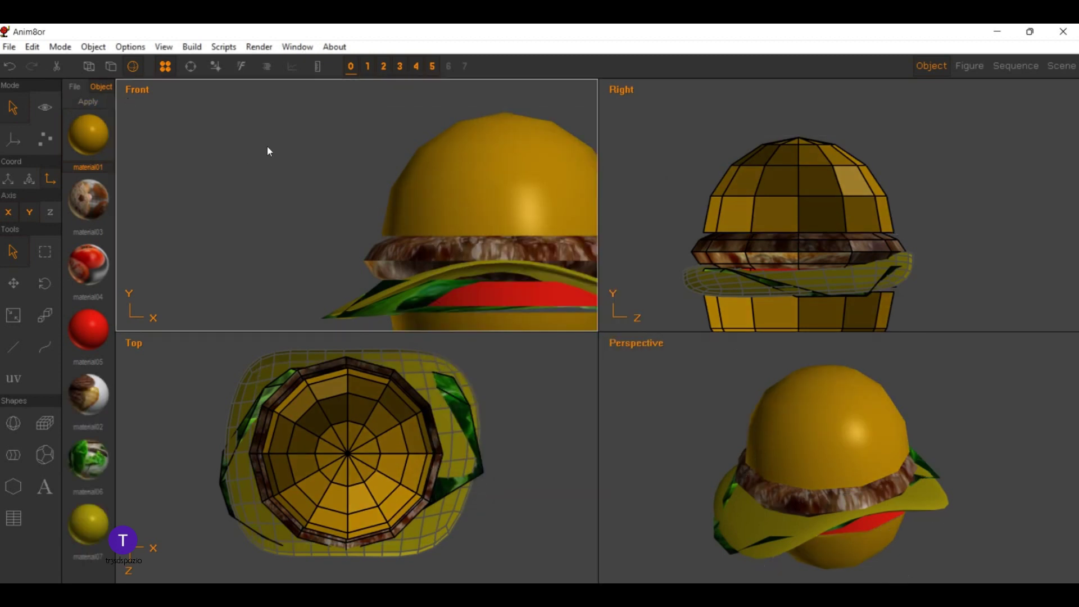
left_click(450, 198)
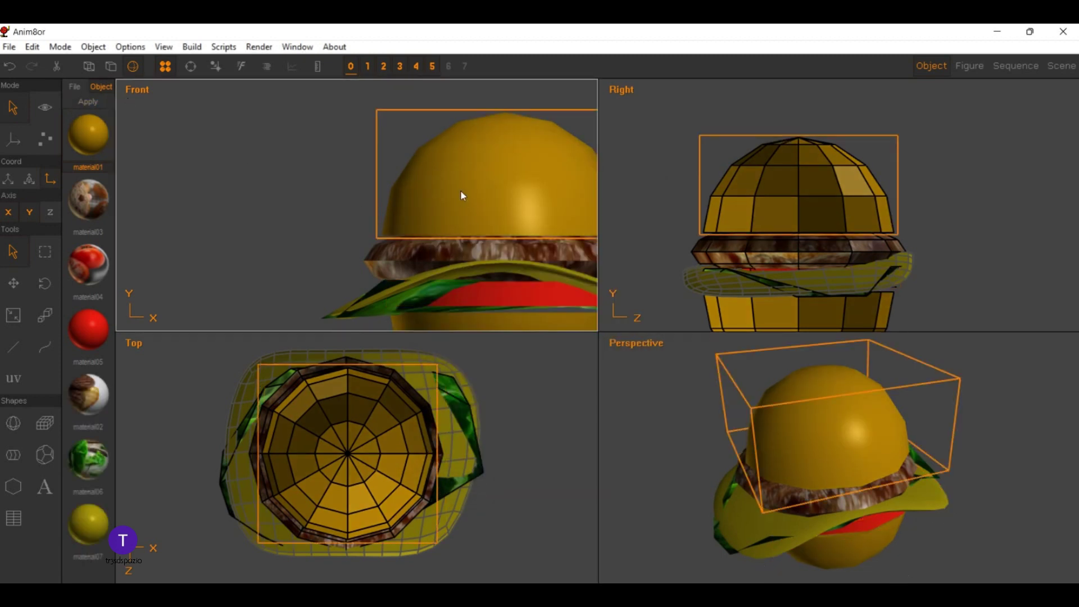
left_click(460, 190)
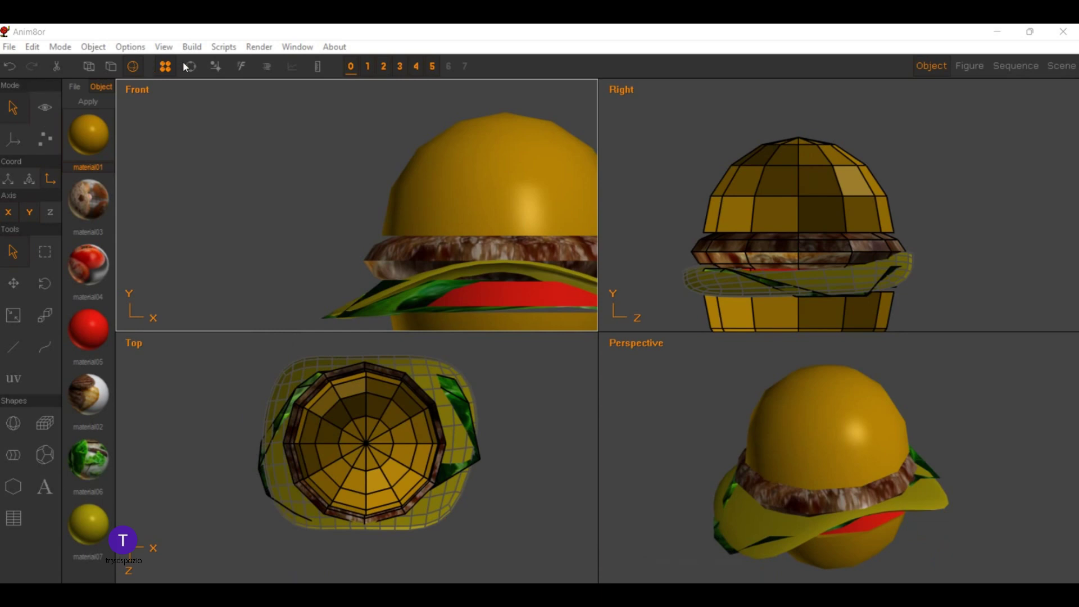
left_click(212, 58)
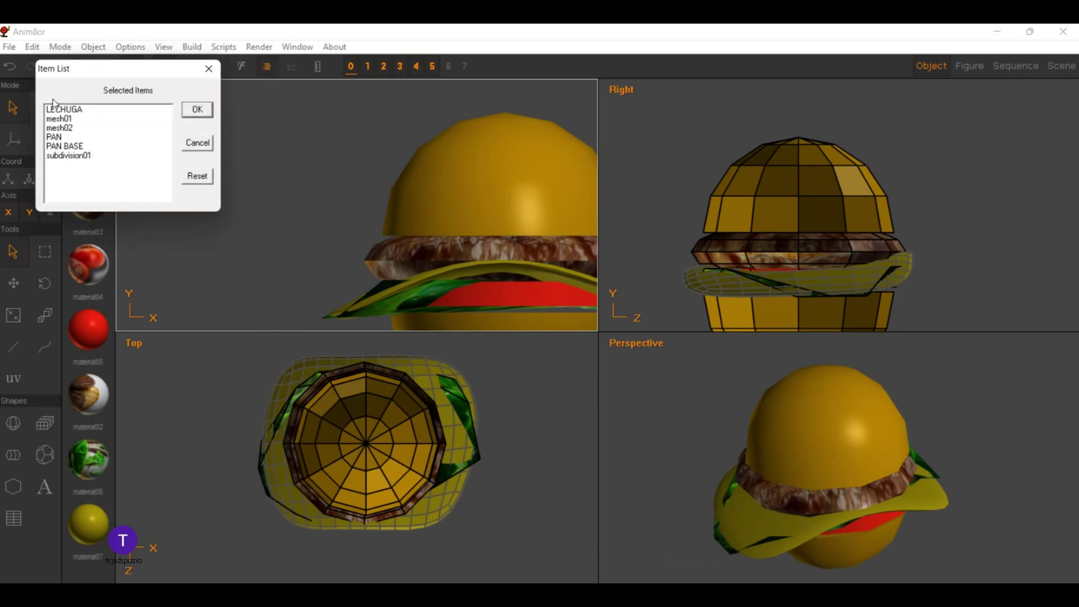
left_click(59, 109)
left_click(198, 109)
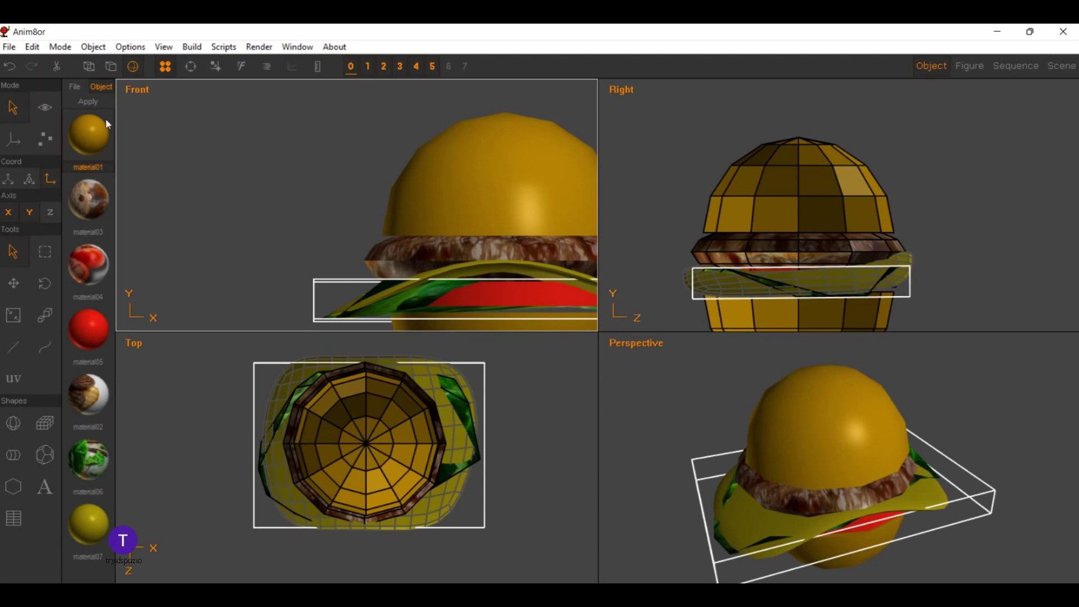
Step: Duplicate the LECHUGA lettuce layer and lift the copy toward the patty
scroll(308, 135, "down", 1)
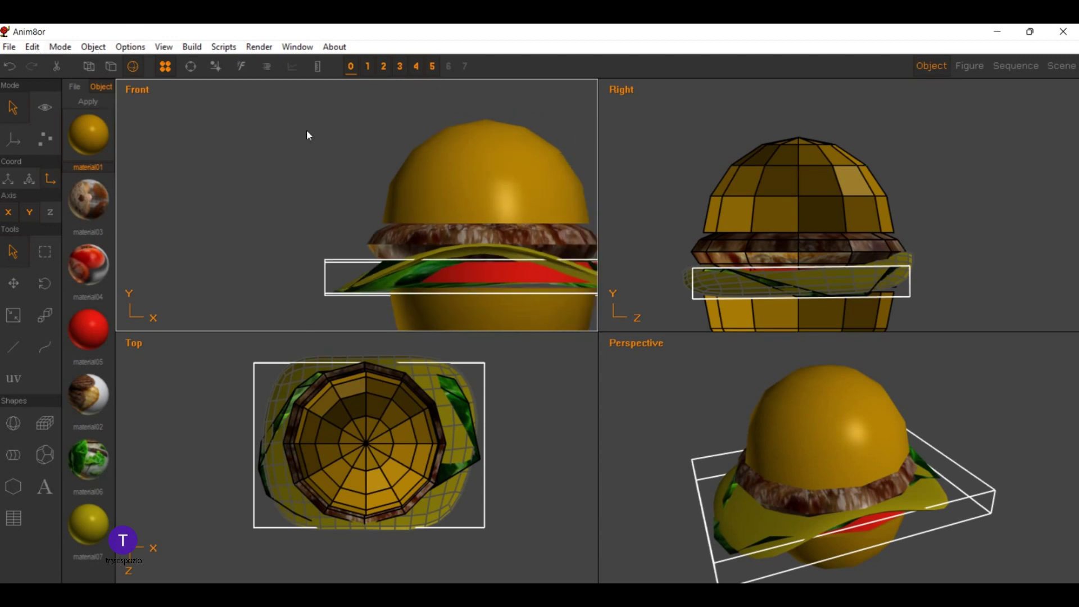
scroll(308, 135, "down", 1)
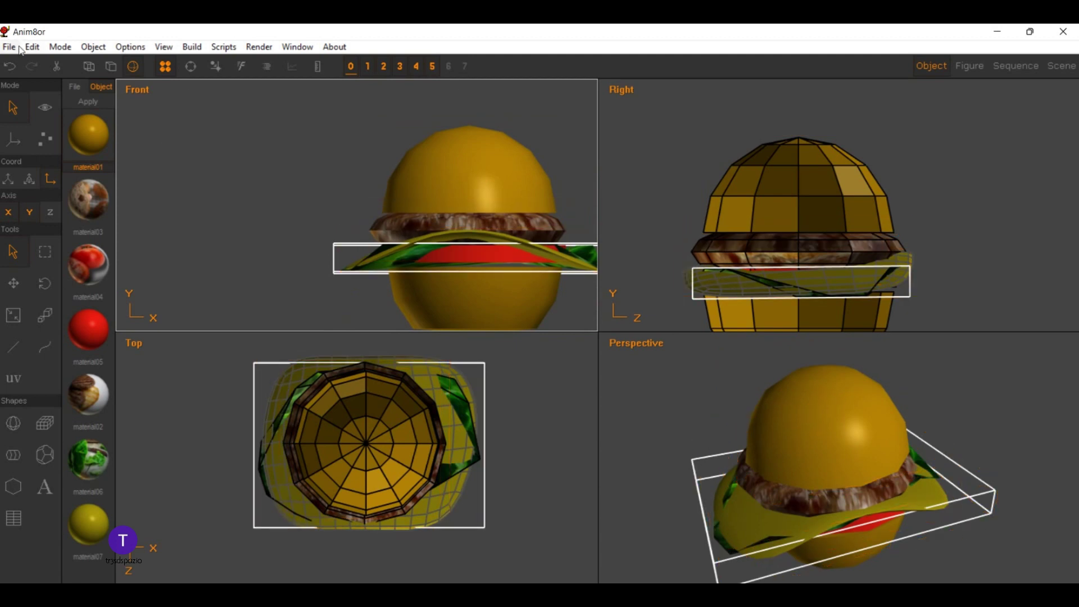
left_click(32, 47)
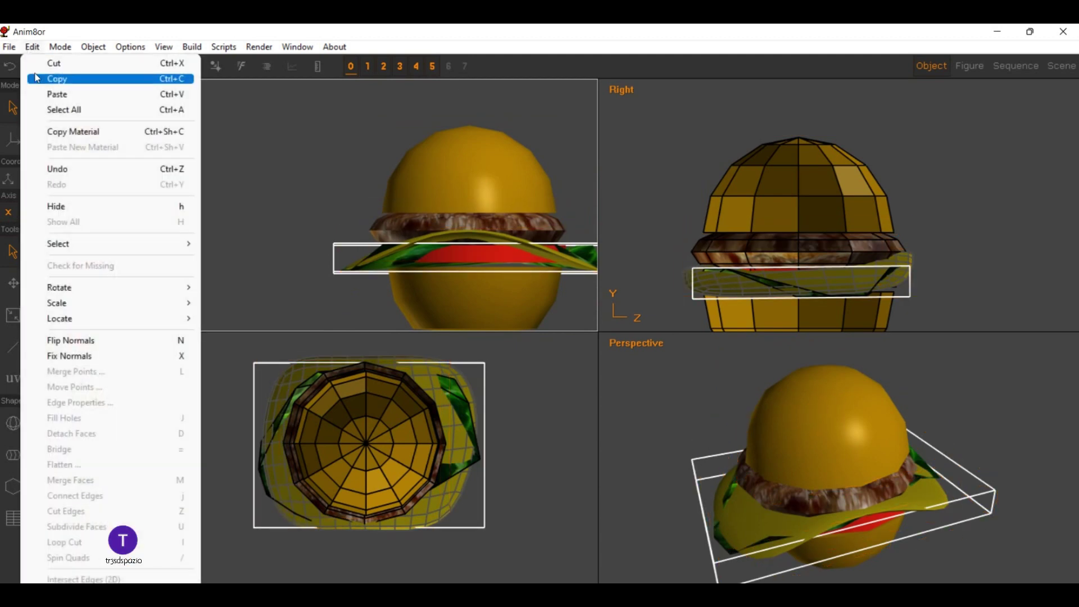
left_click(65, 78)
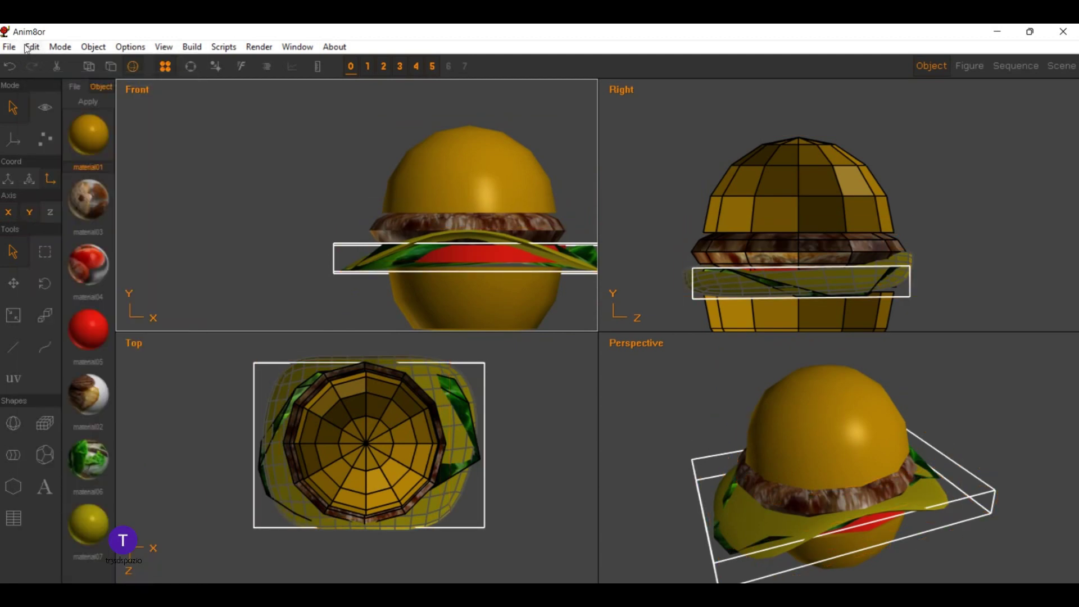
left_click(26, 49)
left_click(65, 87)
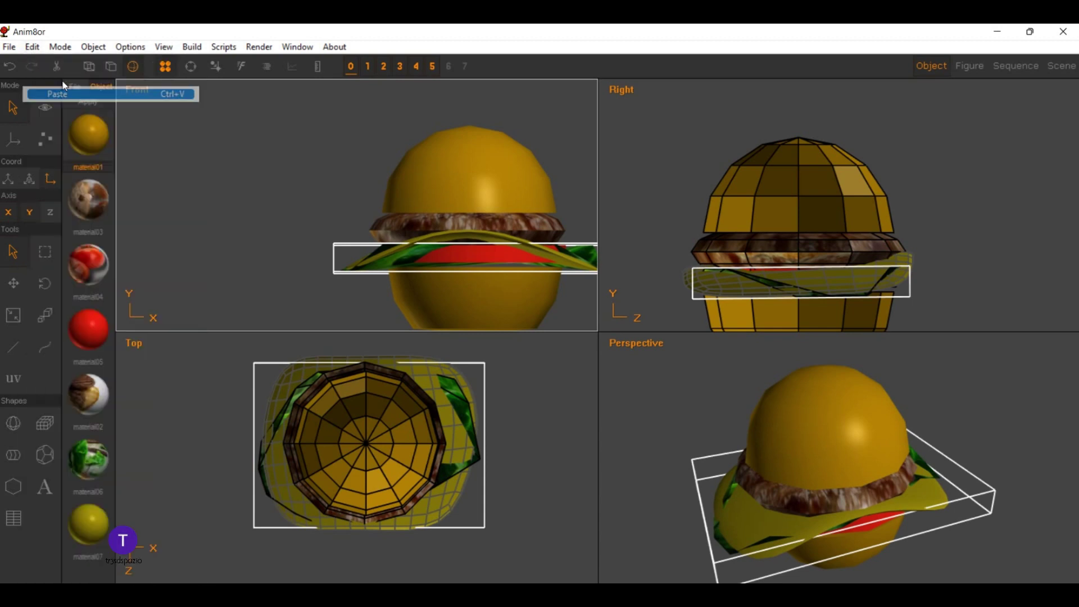
left_click(13, 283)
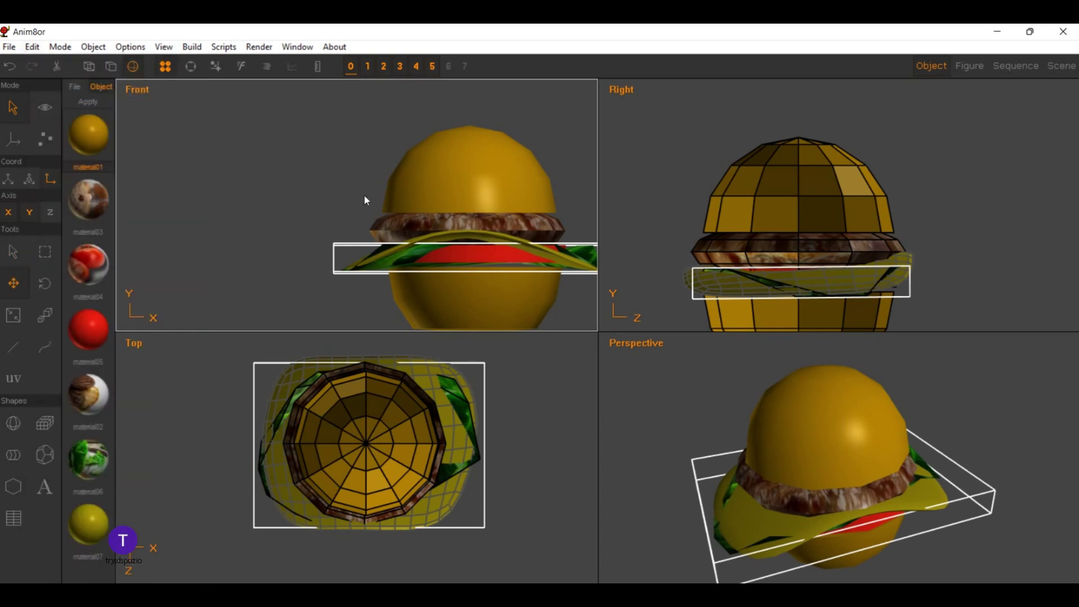
left_click_drag(366, 201, 359, 181)
Step: Tilt the duplicate lettuce at an angle and shift it slightly right
left_click(44, 283)
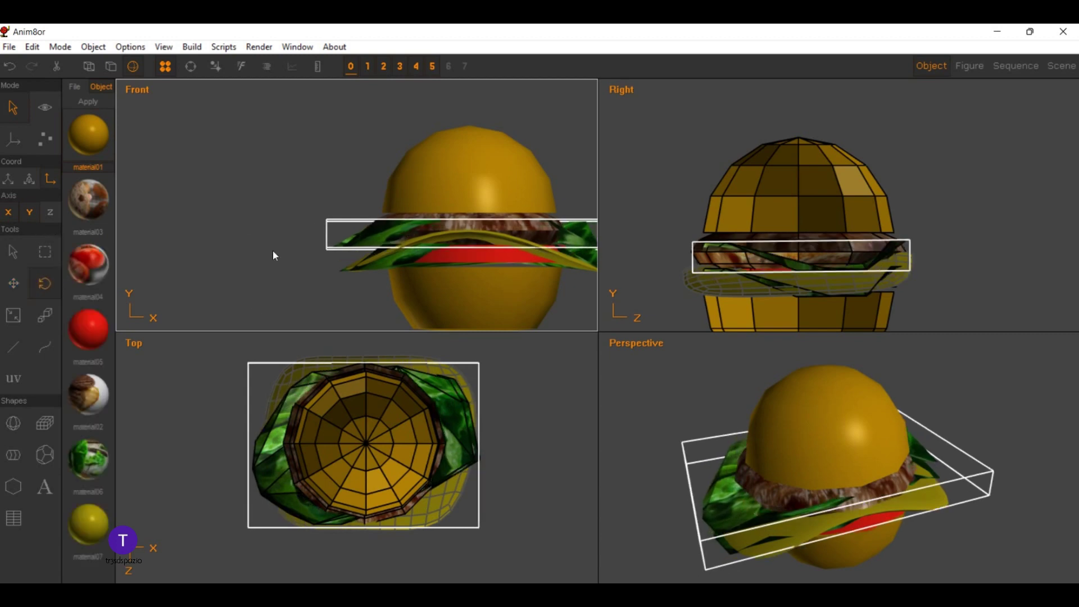
mouse_move(318, 319)
left_mouse_down()
mouse_move(310, 295)
mouse_move(333, 314)
left_mouse_up()
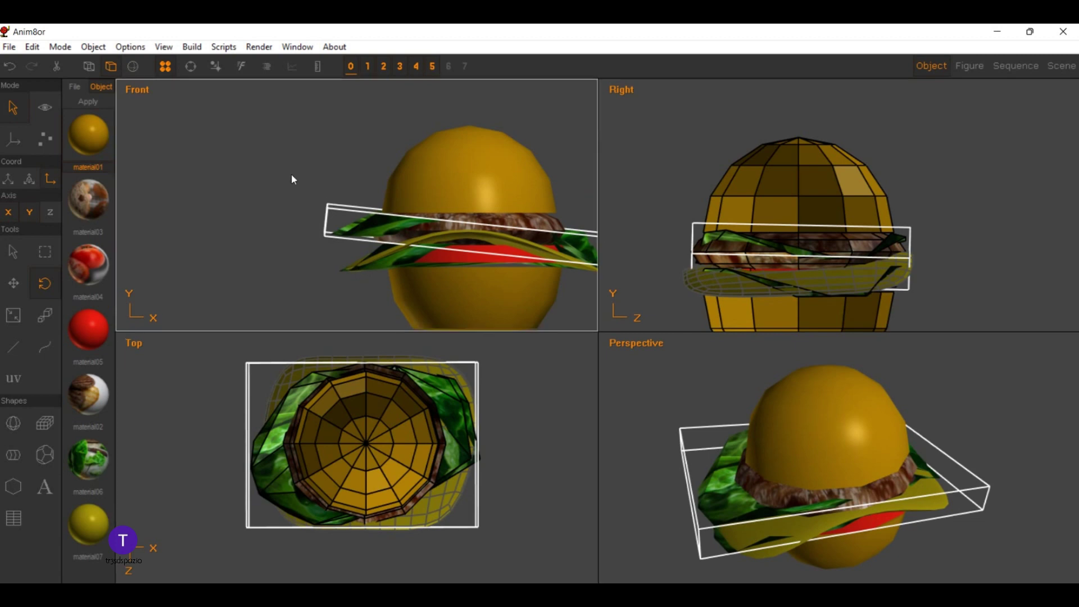
left_click_drag(291, 174, 355, 246)
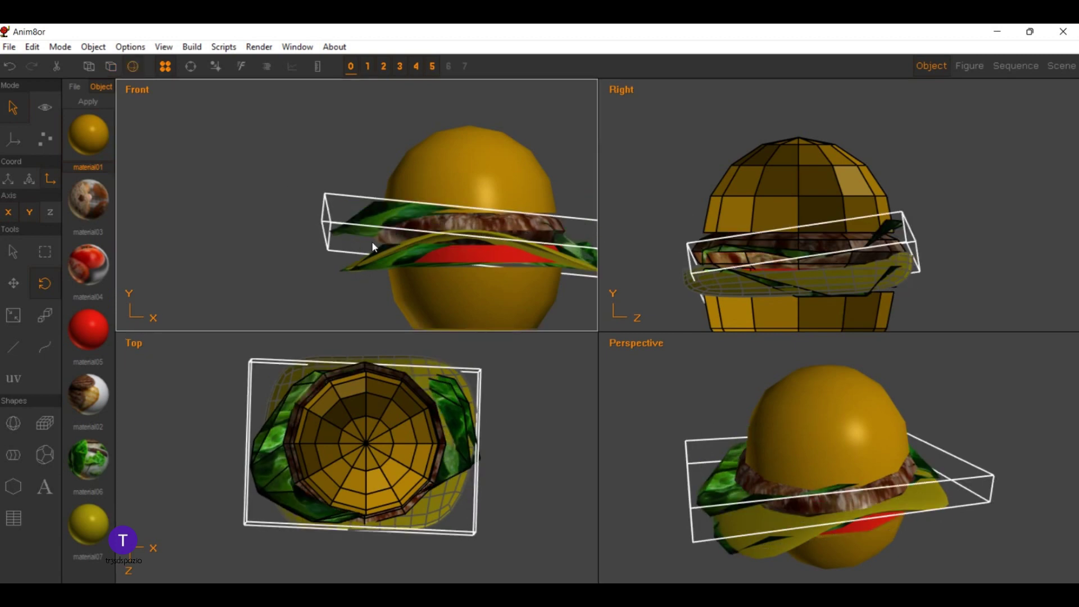
key("ctrl+z")
key("ctrl+z")
key("ctrl+z")
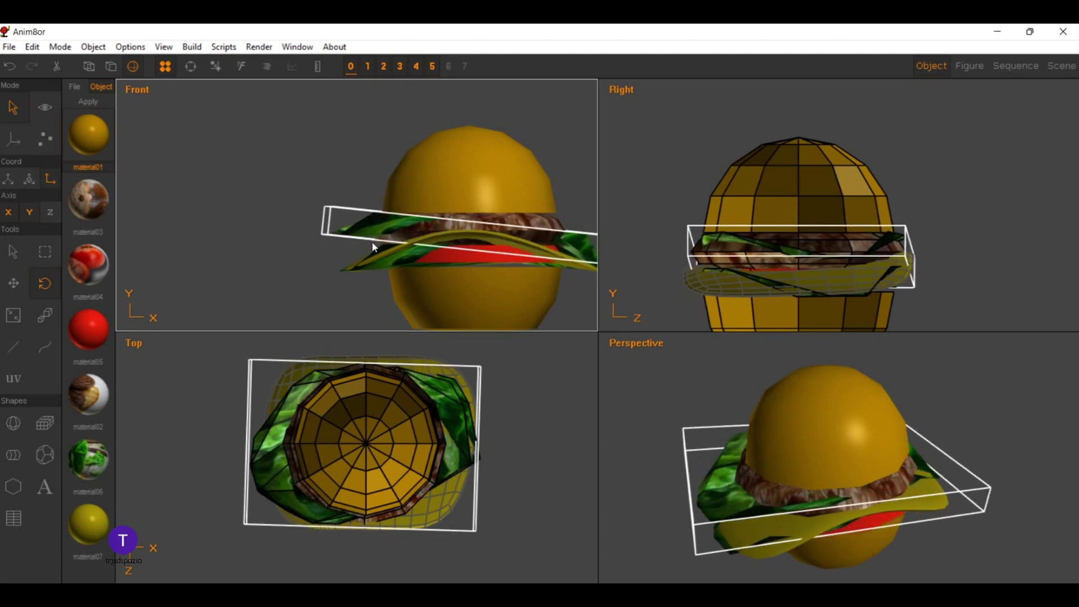
key("ctrl+y")
key("ctrl+z")
key("ctrl+y")
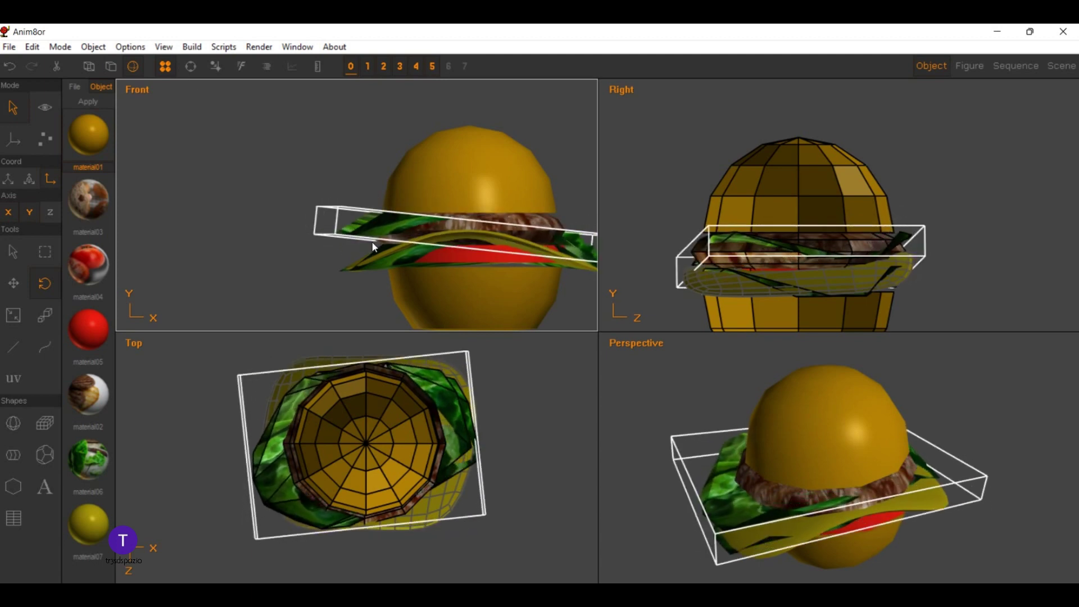
key("ctrl+y")
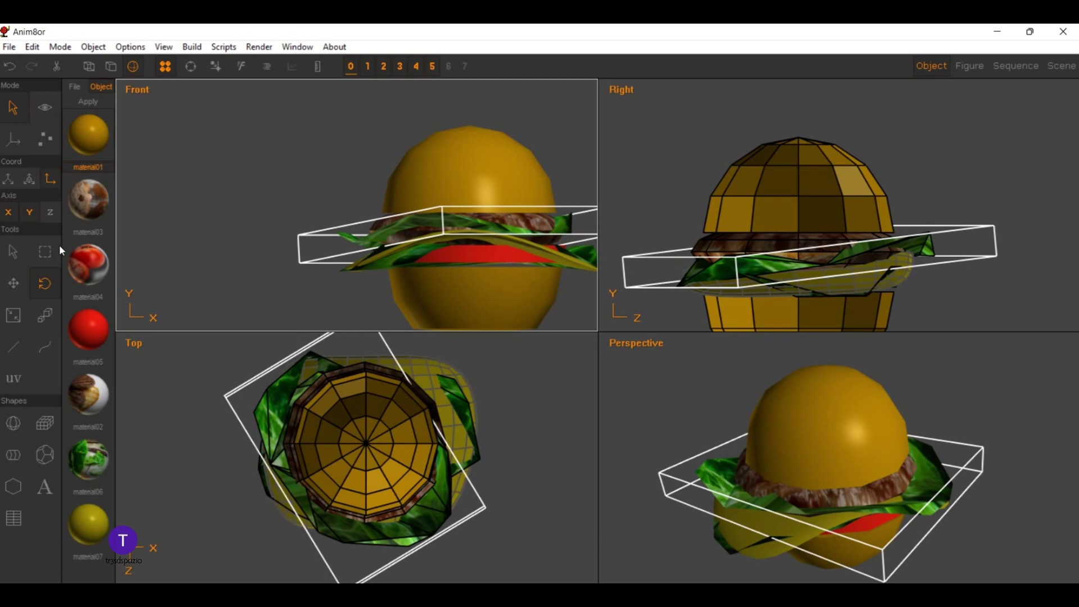
left_click(14, 284)
left_click_drag(256, 308, 280, 306)
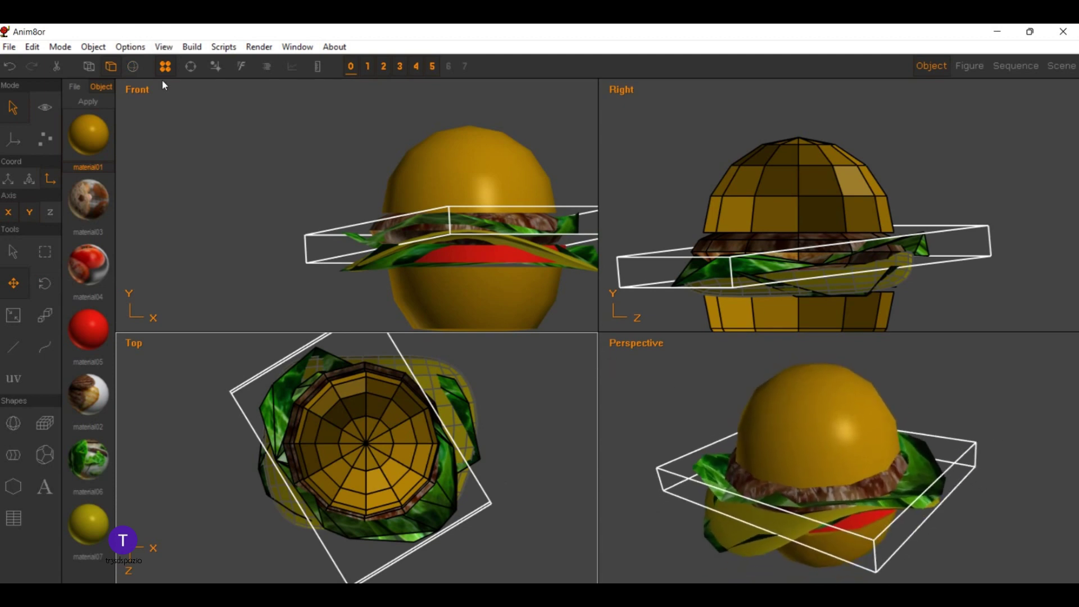
left_click_drag(653, 375, 554, 341)
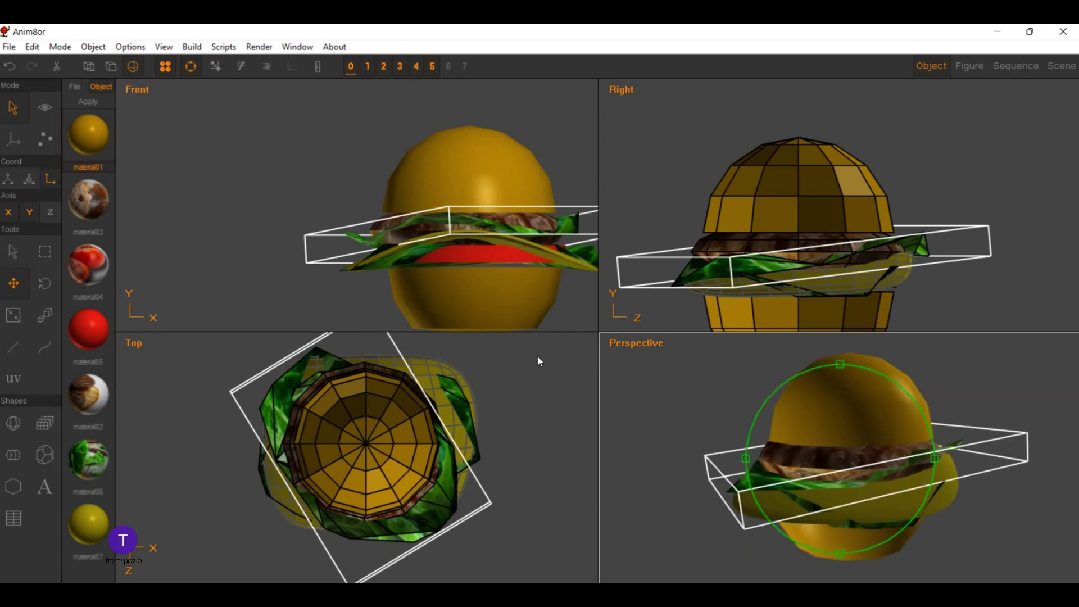
Step: Show a single full-size Perspective view and deselect the lettuce layer
right_click(501, 285)
key("p")
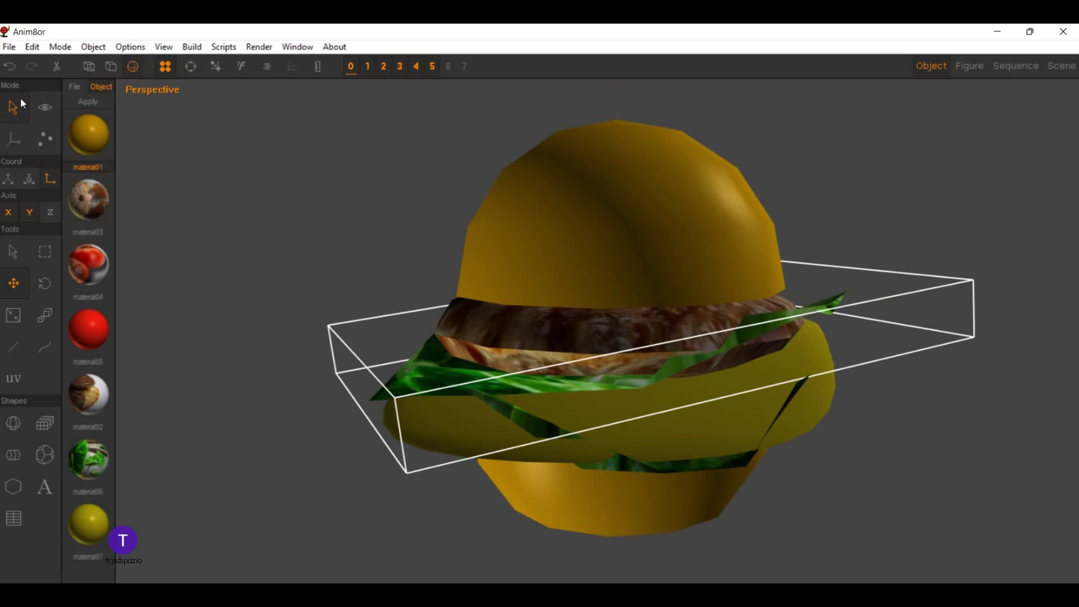
left_click(13, 252)
right_click_drag(174, 188, 267, 192)
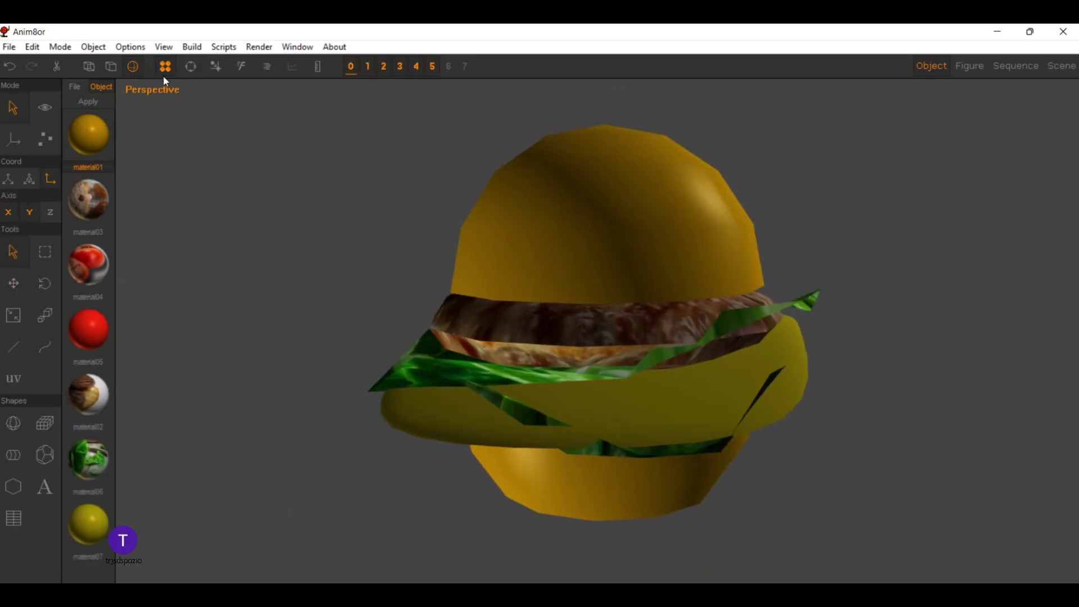
Step: Orbit and zoom the burger to inspect it from below
left_click(190, 66)
mouse_move(230, 113)
left_mouse_down()
mouse_move(520, 214)
mouse_move(585, 276)
mouse_move(590, 313)
mouse_move(570, 306)
mouse_move(551, 318)
mouse_move(714, 318)
mouse_move(736, 214)
mouse_move(685, 302)
mouse_move(645, 289)
mouse_move(665, 313)
mouse_move(716, 245)
mouse_move(718, 292)
mouse_move(758, 306)
mouse_move(796, 278)
mouse_move(633, 306)
mouse_move(647, 286)
left_mouse_up()
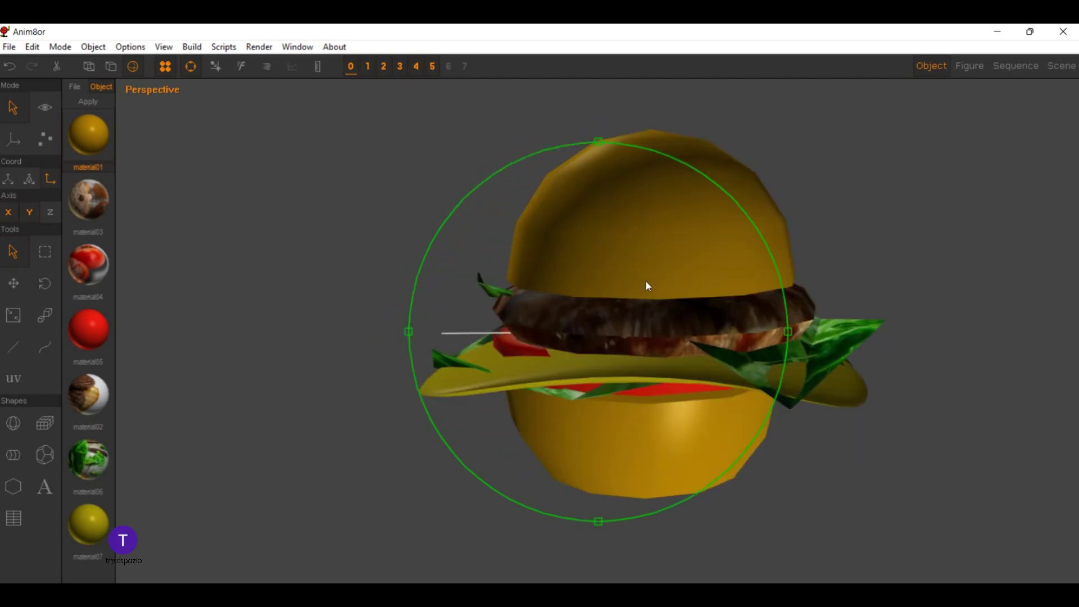
scroll(507, 231, "up", 2)
scroll(501, 220, "up", 3)
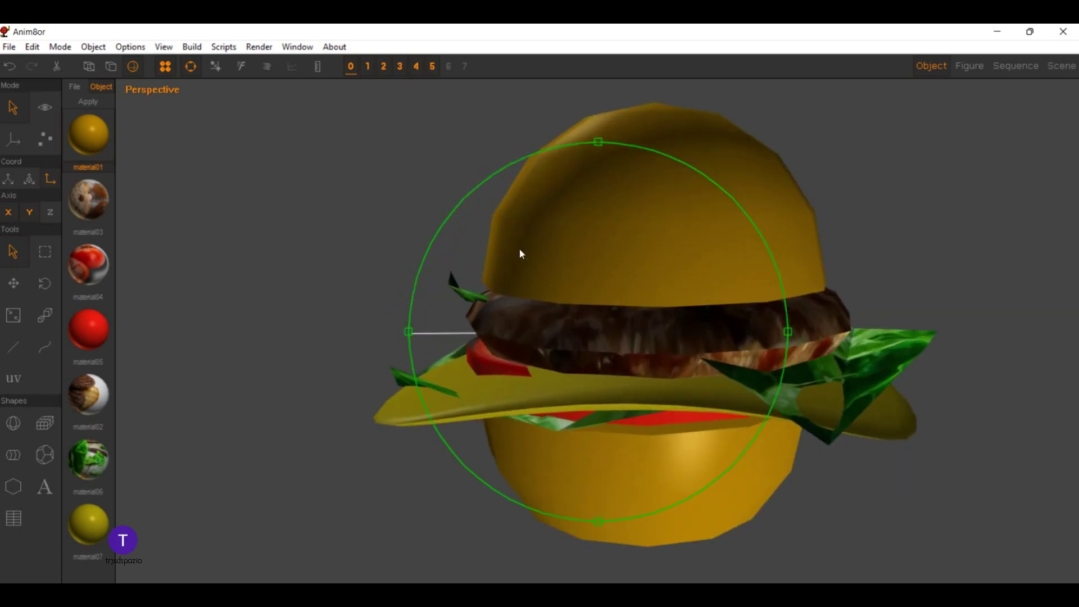
scroll(483, 252, "up", 2)
scroll(444, 270, "up", 2)
scroll(444, 272, "up", 2)
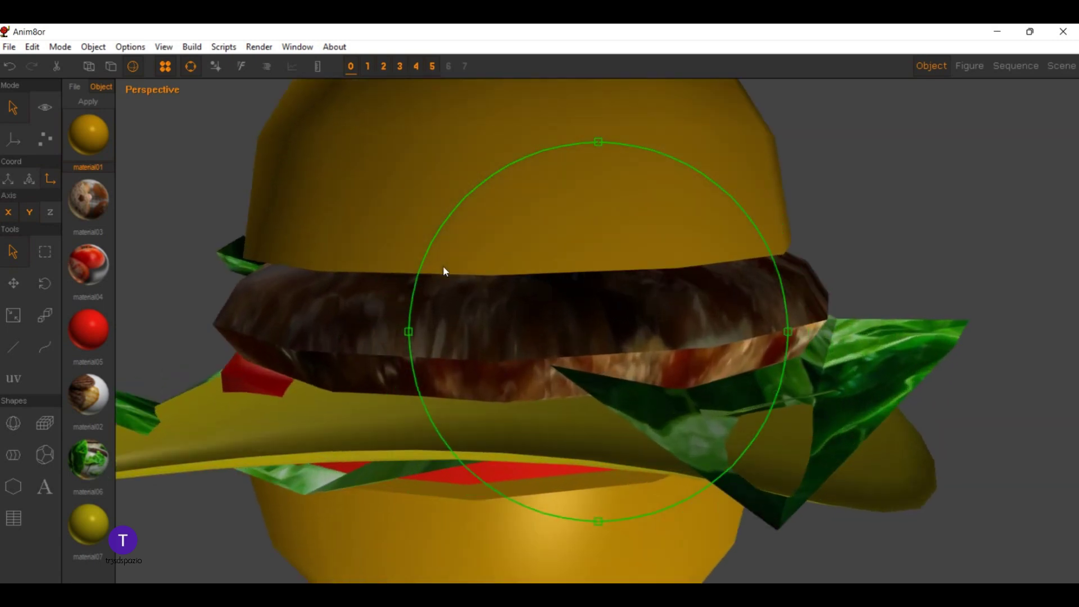
scroll(444, 271, "down", 3)
scroll(443, 272, "down", 2)
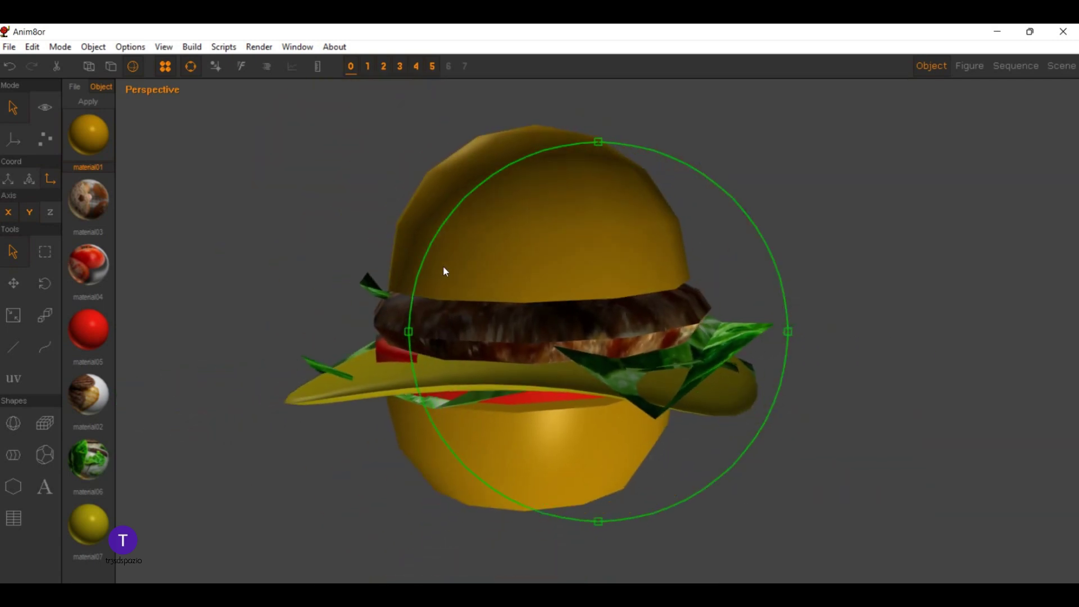
mouse_move(440, 264)
right_mouse_down()
mouse_move(478, 200)
mouse_move(488, 254)
mouse_move(520, 156)
mouse_move(544, 195)
mouse_move(515, 273)
mouse_move(474, 286)
mouse_move(481, 248)
mouse_move(521, 191)
right_mouse_up()
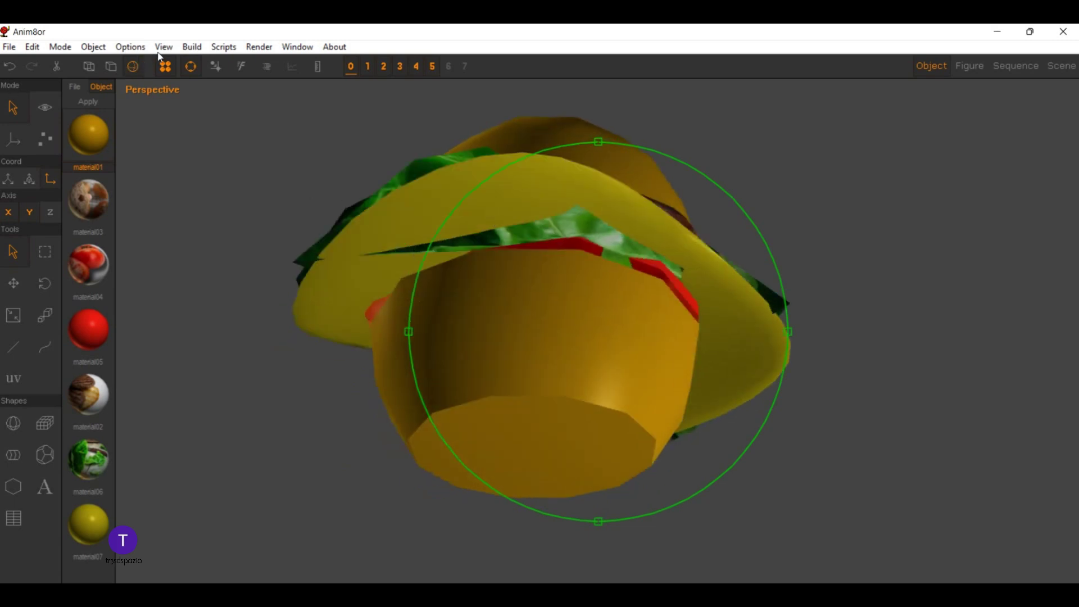
Step: Change the PAN BASE bun's Smooth Angle from 45 to 100
left_click(384, 278)
double_click(384, 278)
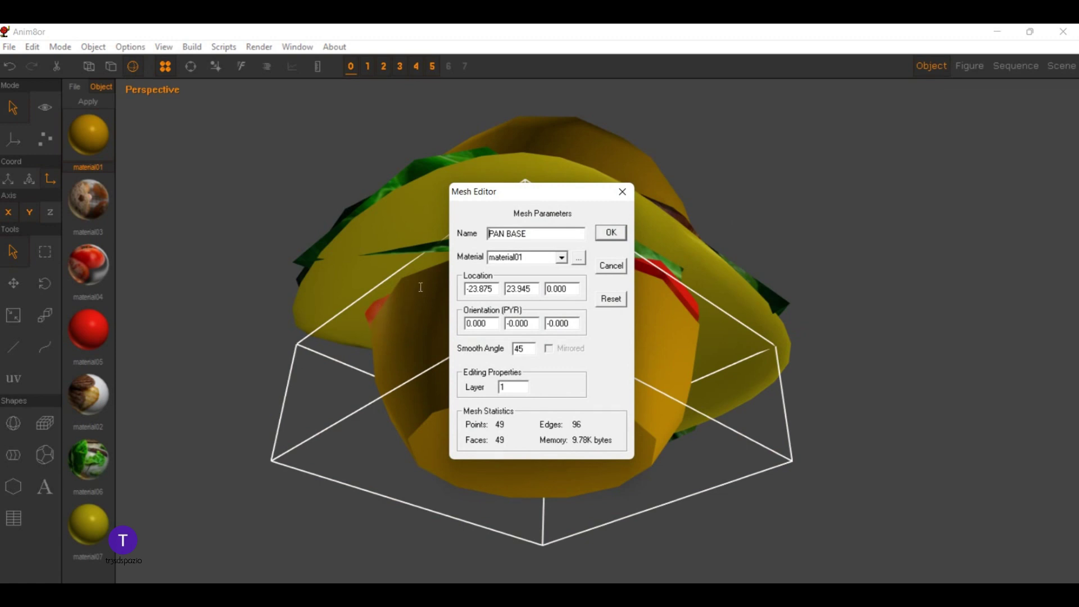
key("Tab")
key("Tab")
key("Tab")
type("100")
key("Return")
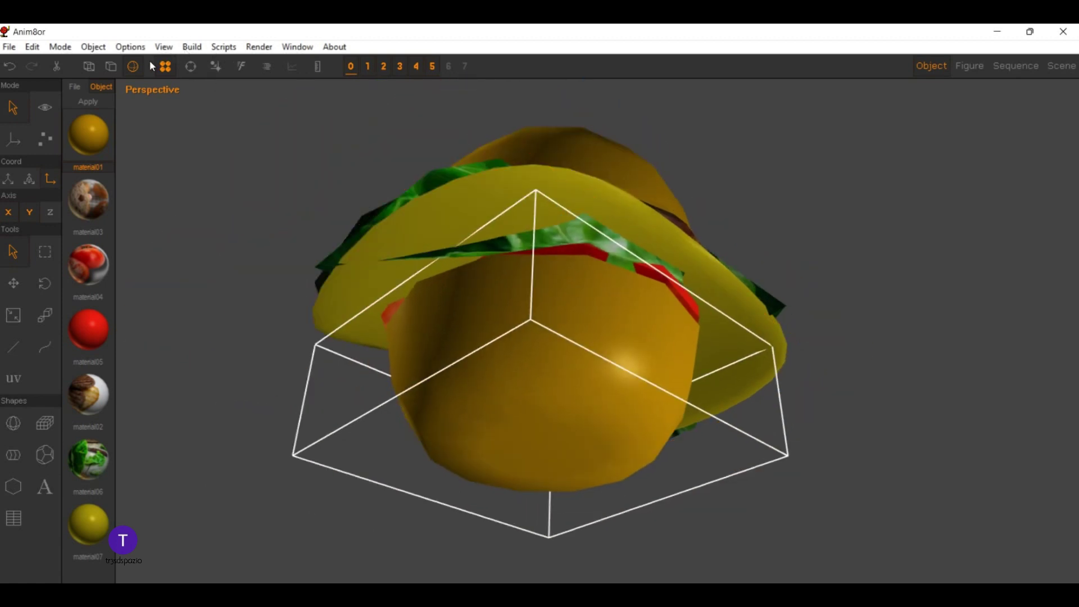
Step: Orbit the burger to check the smoothed bun from the side and front
left_click(190, 65)
mouse_move(474, 264)
left_mouse_down()
mouse_move(469, 294)
mouse_move(558, 164)
mouse_move(567, 309)
mouse_move(590, 288)
mouse_move(693, 322)
mouse_move(678, 305)
mouse_move(586, 308)
left_mouse_up()
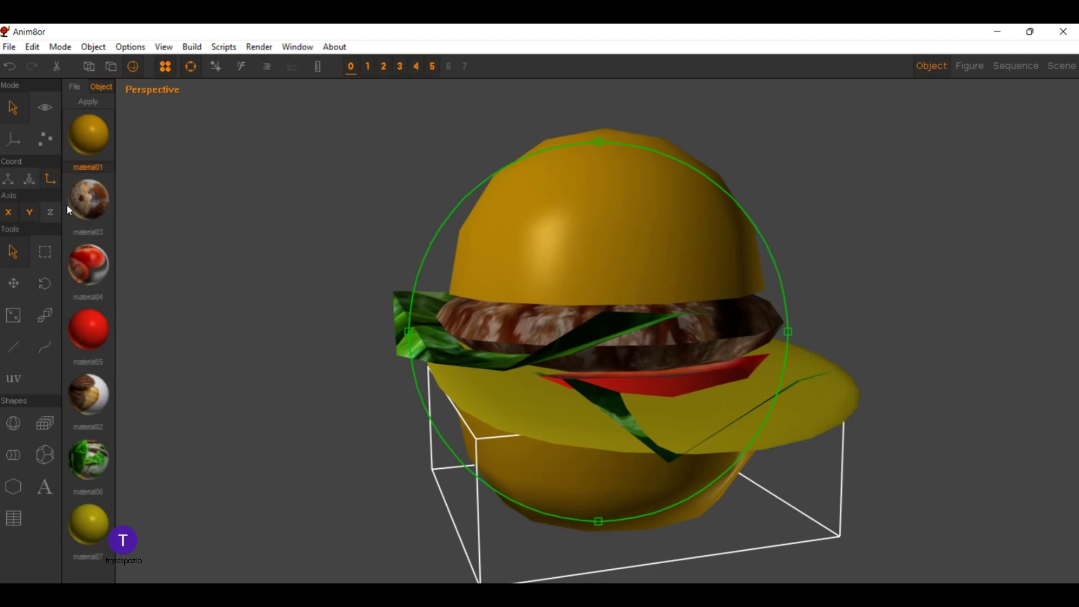
left_click(163, 66)
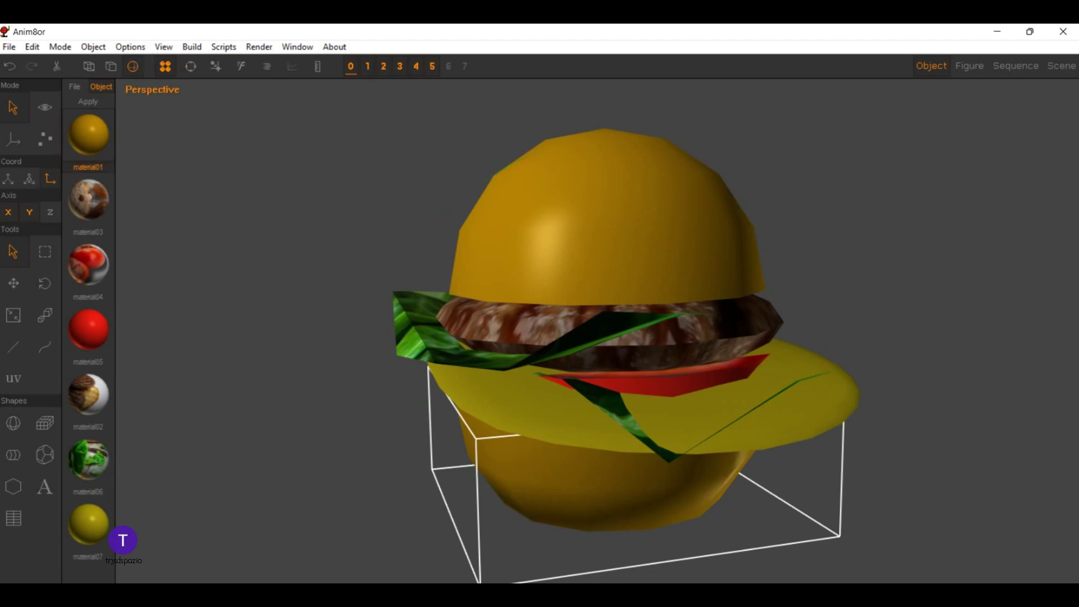
scroll(331, 198, "down", 1)
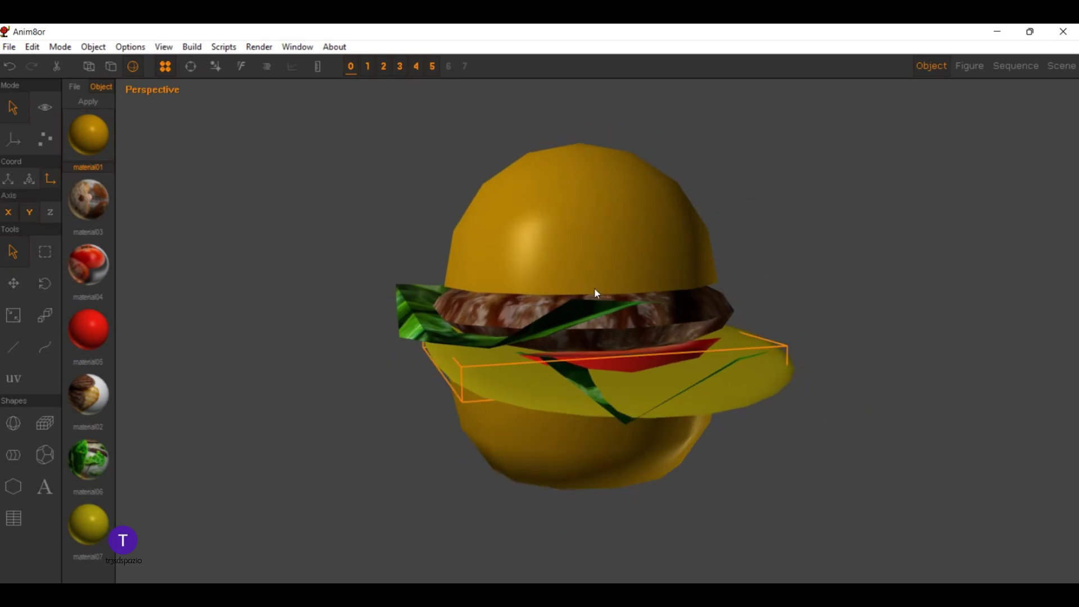
left_click(191, 65)
mouse_move(474, 277)
left_mouse_down()
mouse_move(358, 266)
mouse_move(349, 278)
left_mouse_up()
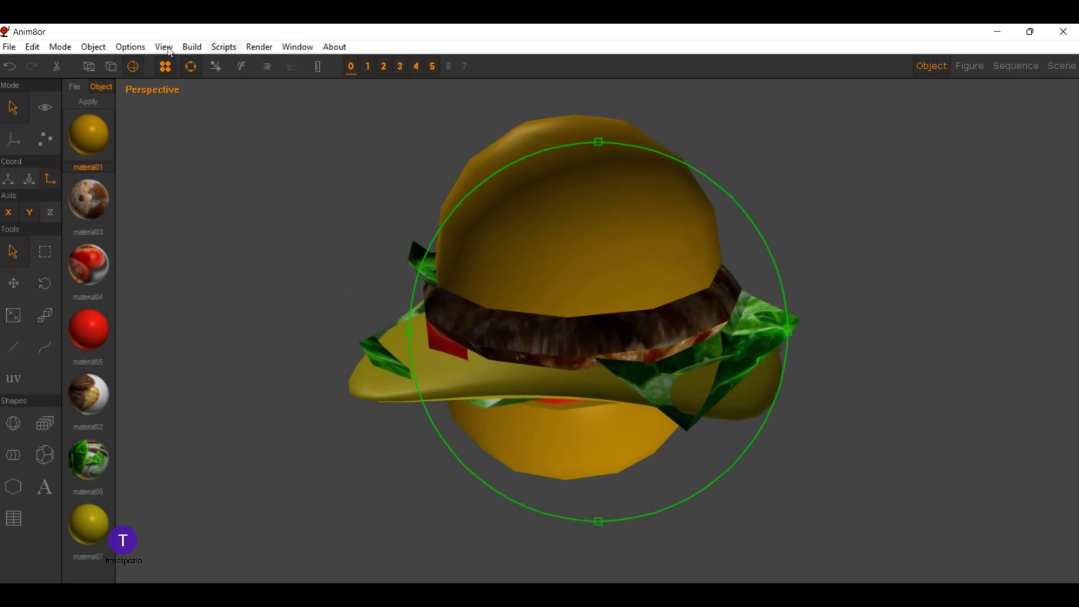
left_click(191, 65)
left_click(167, 46)
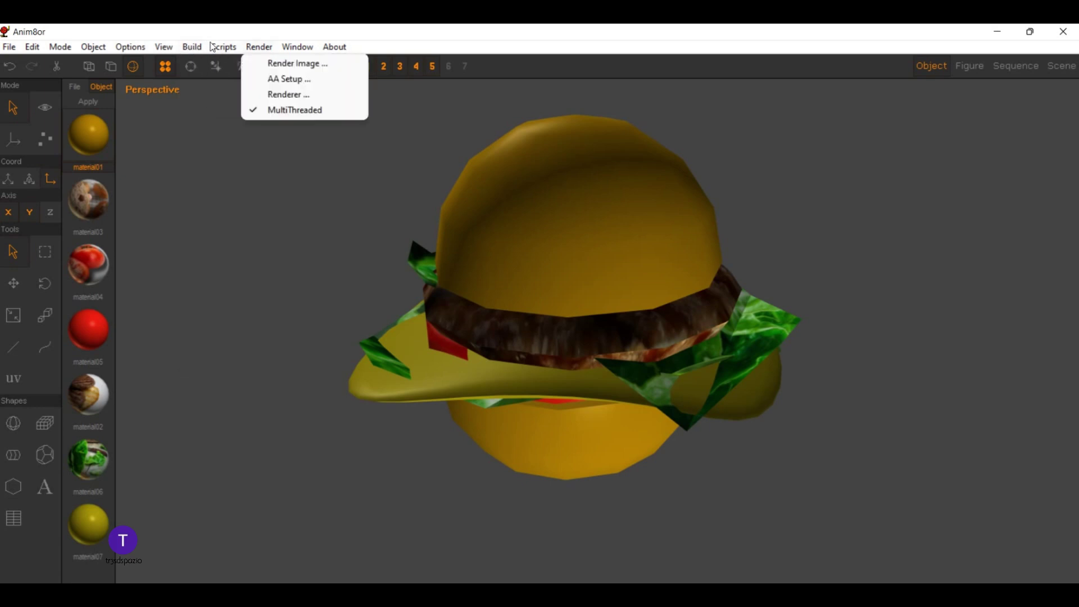
left_click(258, 61)
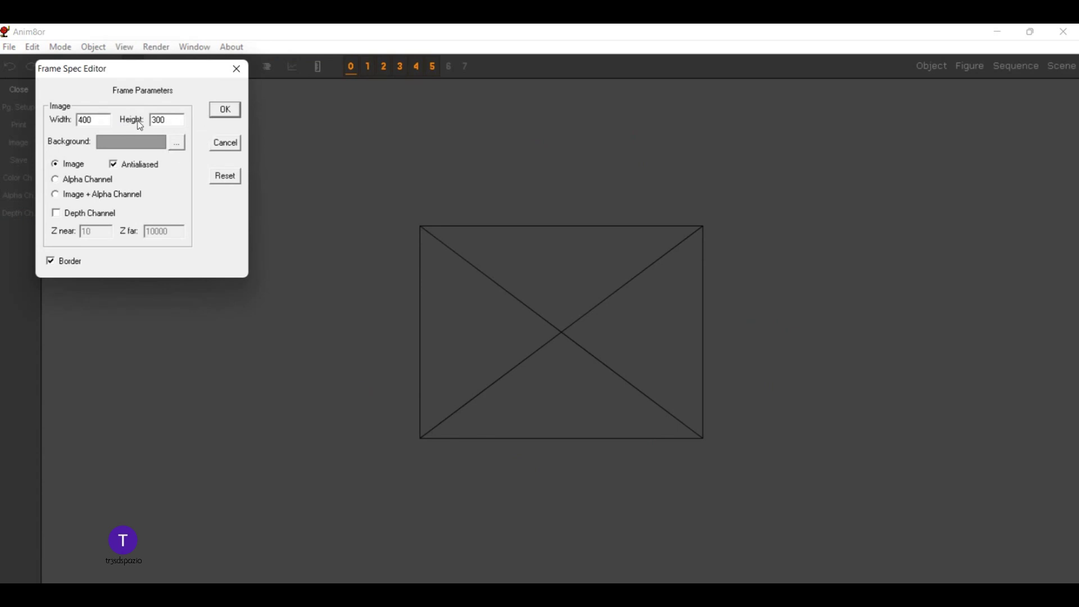
key("Return")
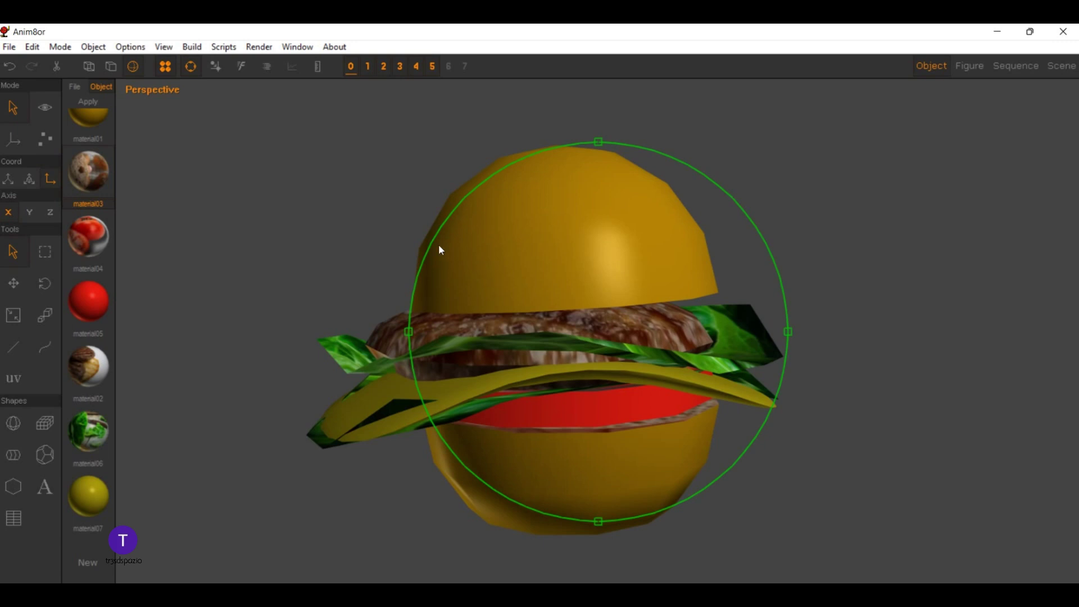
Step: Orbit the burger, clear the selection, and show it in the Front view
mouse_move(438, 247)
right_mouse_down()
mouse_move(506, 315)
mouse_move(474, 336)
mouse_move(557, 337)
mouse_move(503, 324)
mouse_move(224, 352)
mouse_move(470, 329)
right_mouse_up()
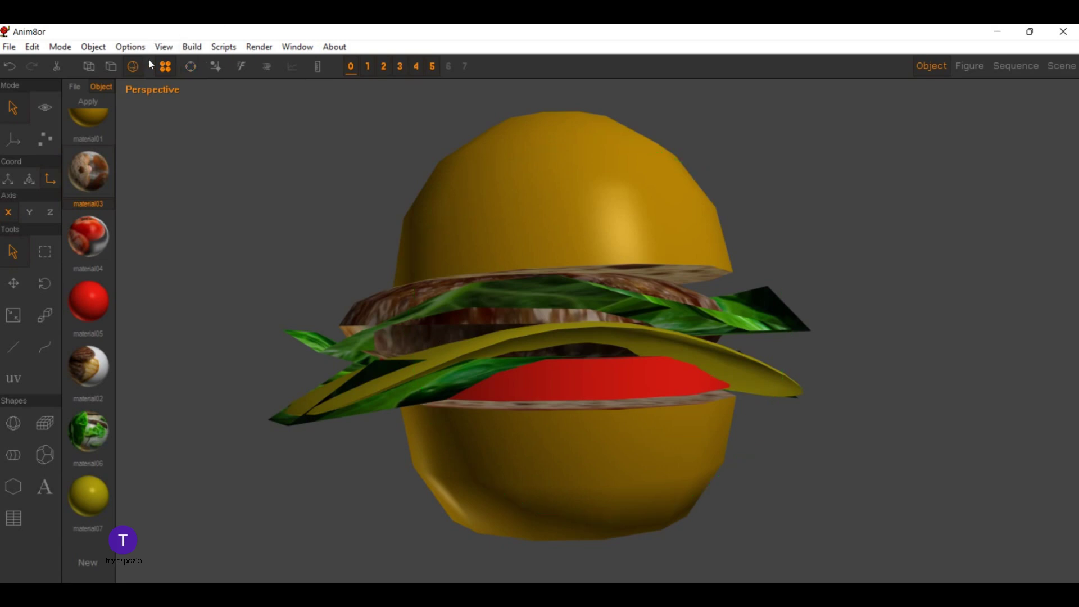
left_click(448, 293)
left_click(167, 348)
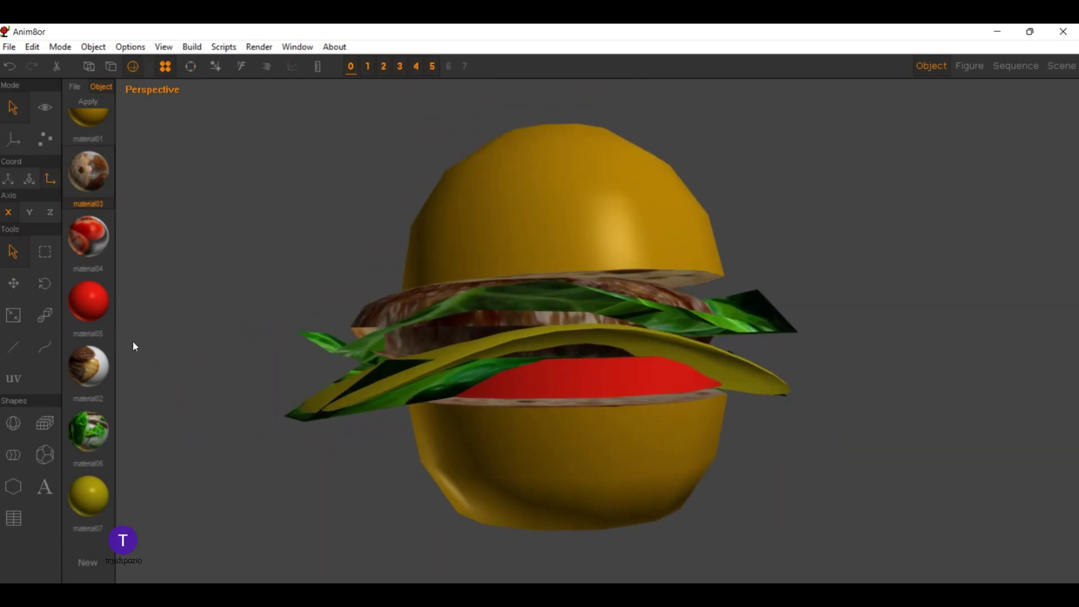
key("f")
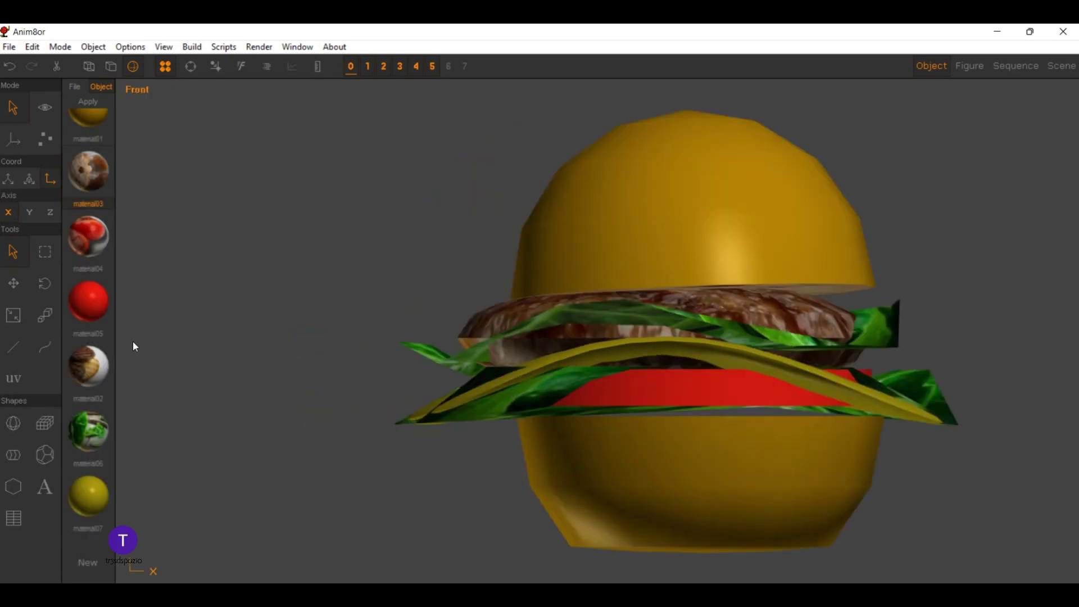
Step: Use the 1+3 Views layout with a large Perspective view, orbited to the left side
key("4")
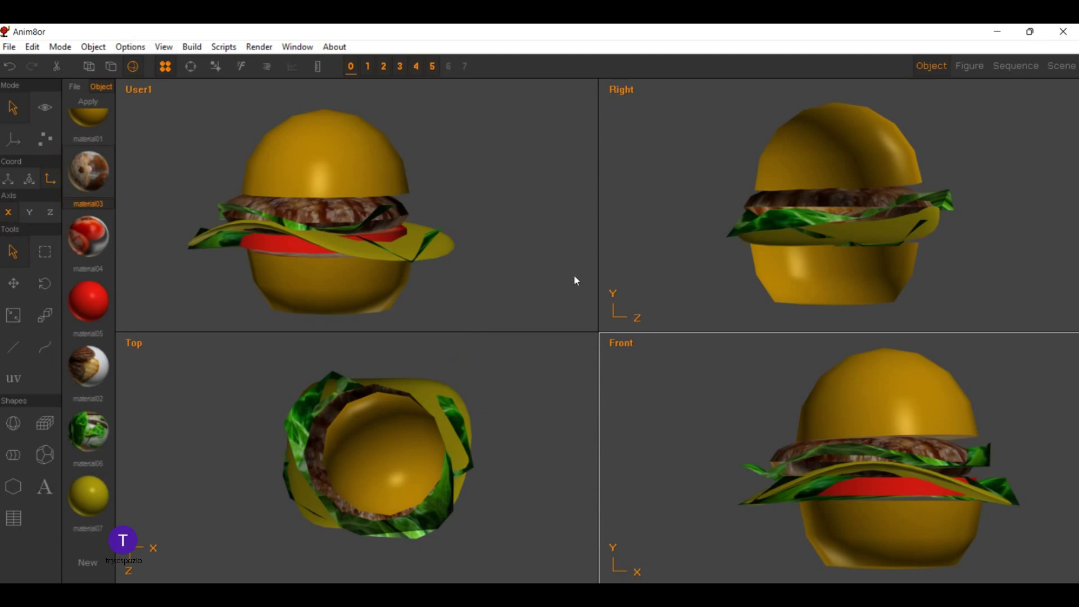
left_click(150, 49)
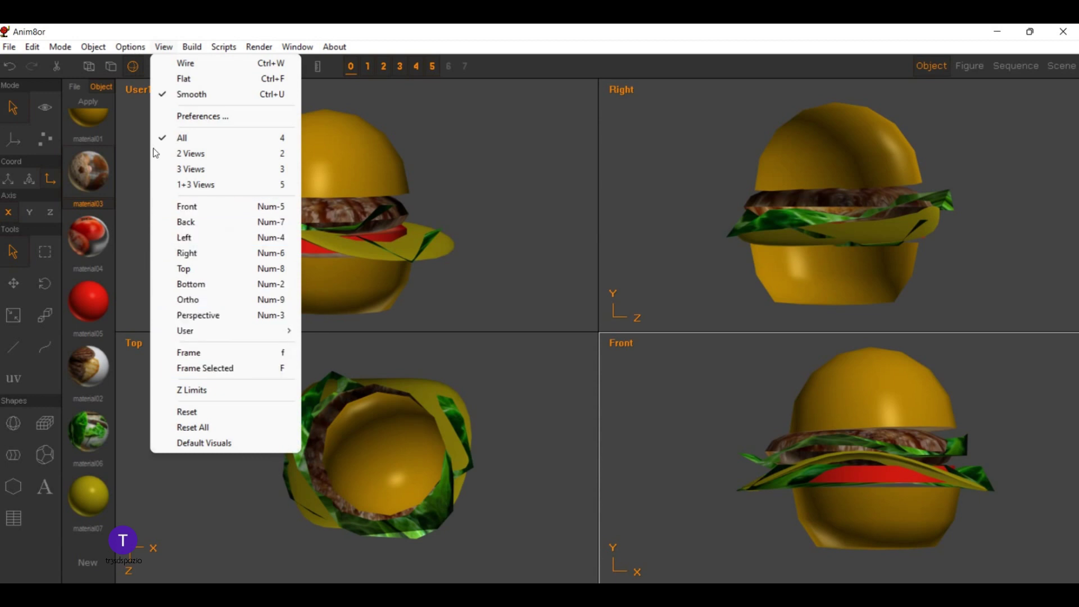
key("Down")
key("Down")
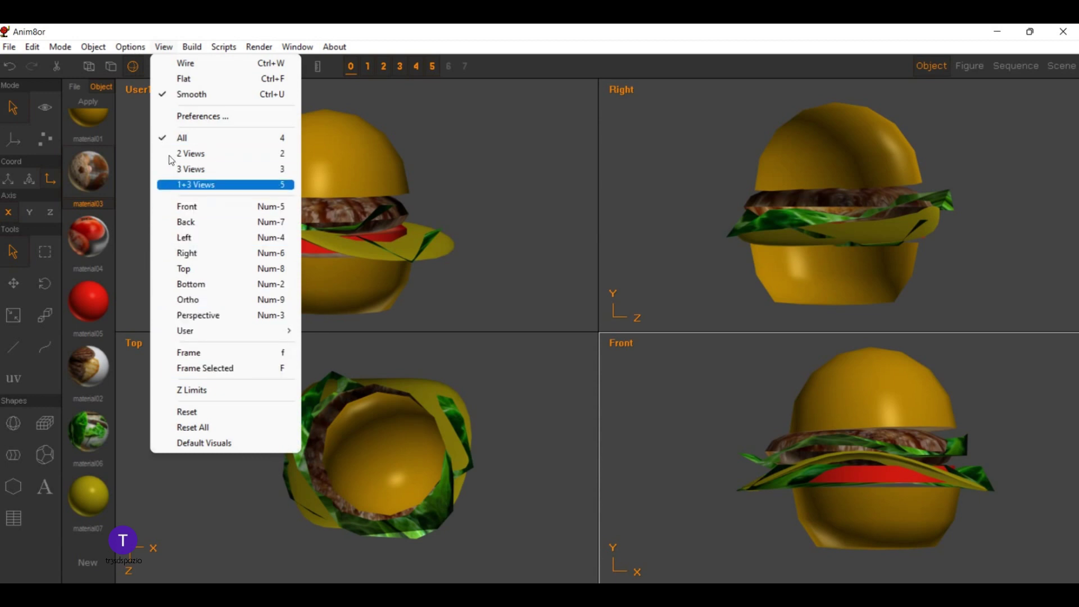
key("Return")
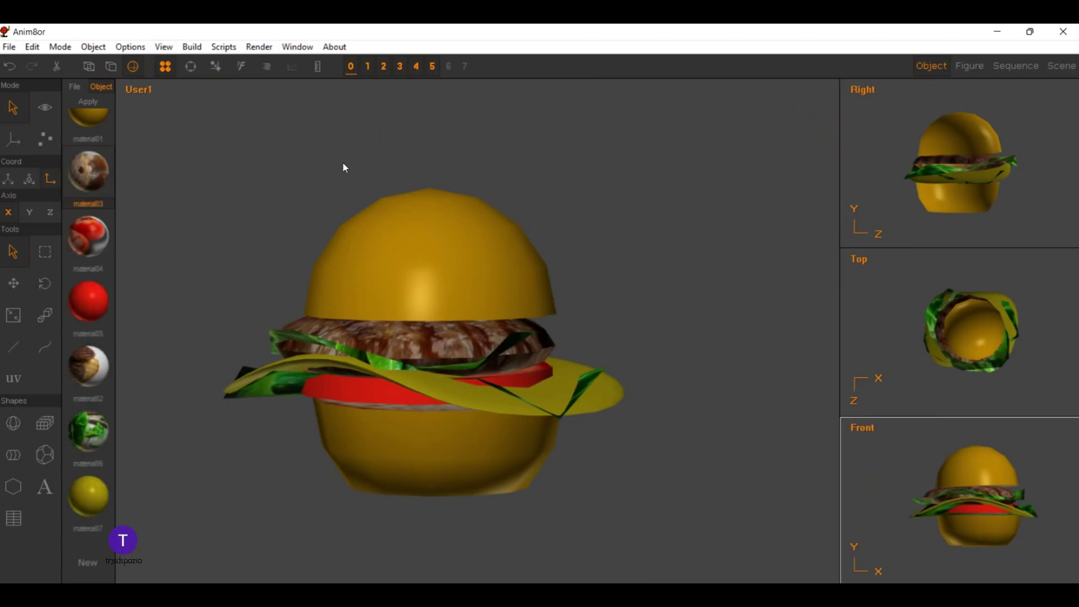
scroll(268, 129, "down", 1)
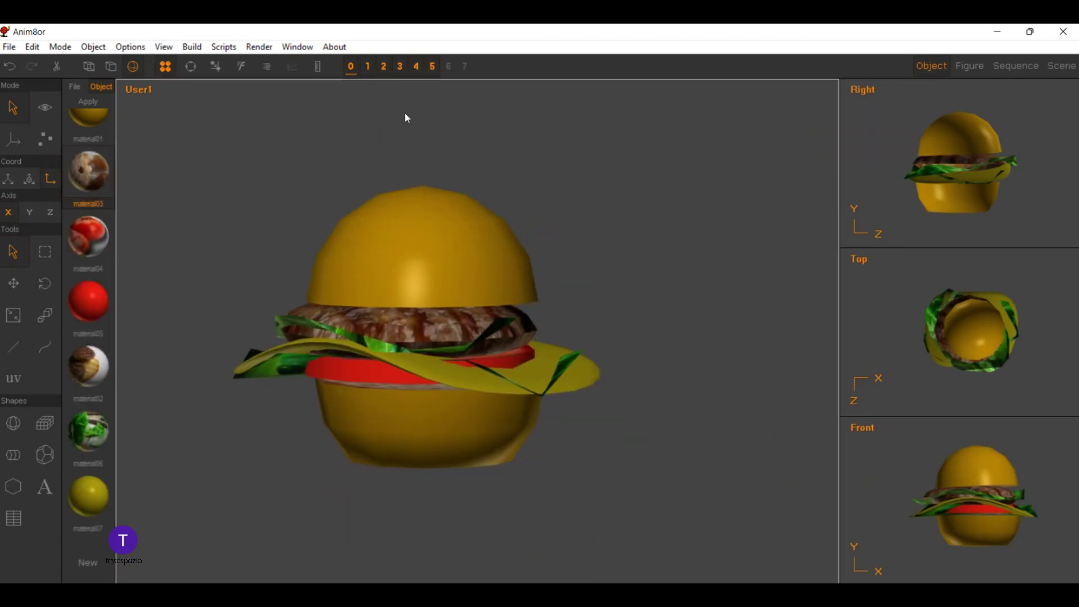
key("p")
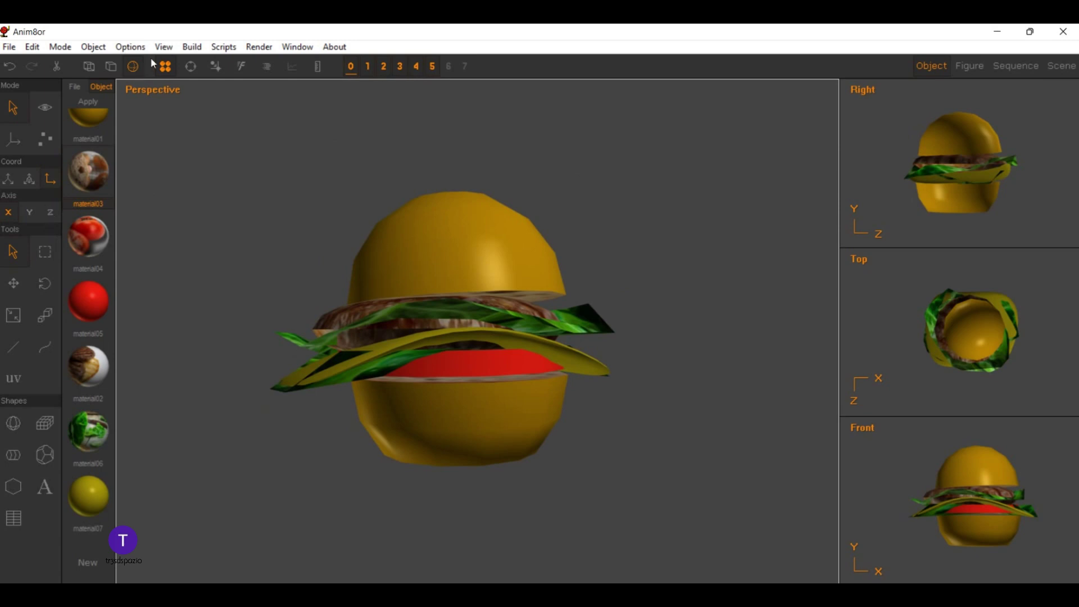
left_click(190, 66)
mouse_move(446, 198)
left_mouse_down()
mouse_move(317, 222)
mouse_move(454, 266)
mouse_move(441, 286)
mouse_move(576, 282)
mouse_move(431, 262)
mouse_move(326, 291)
mouse_move(413, 262)
mouse_move(396, 282)
mouse_move(393, 249)
mouse_move(380, 293)
left_mouse_up()
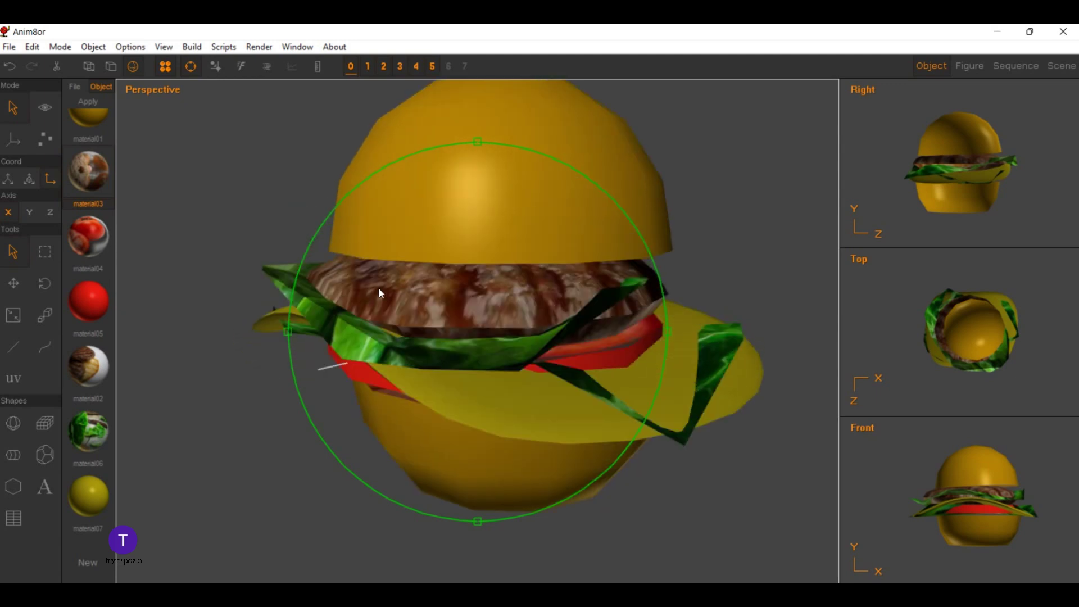